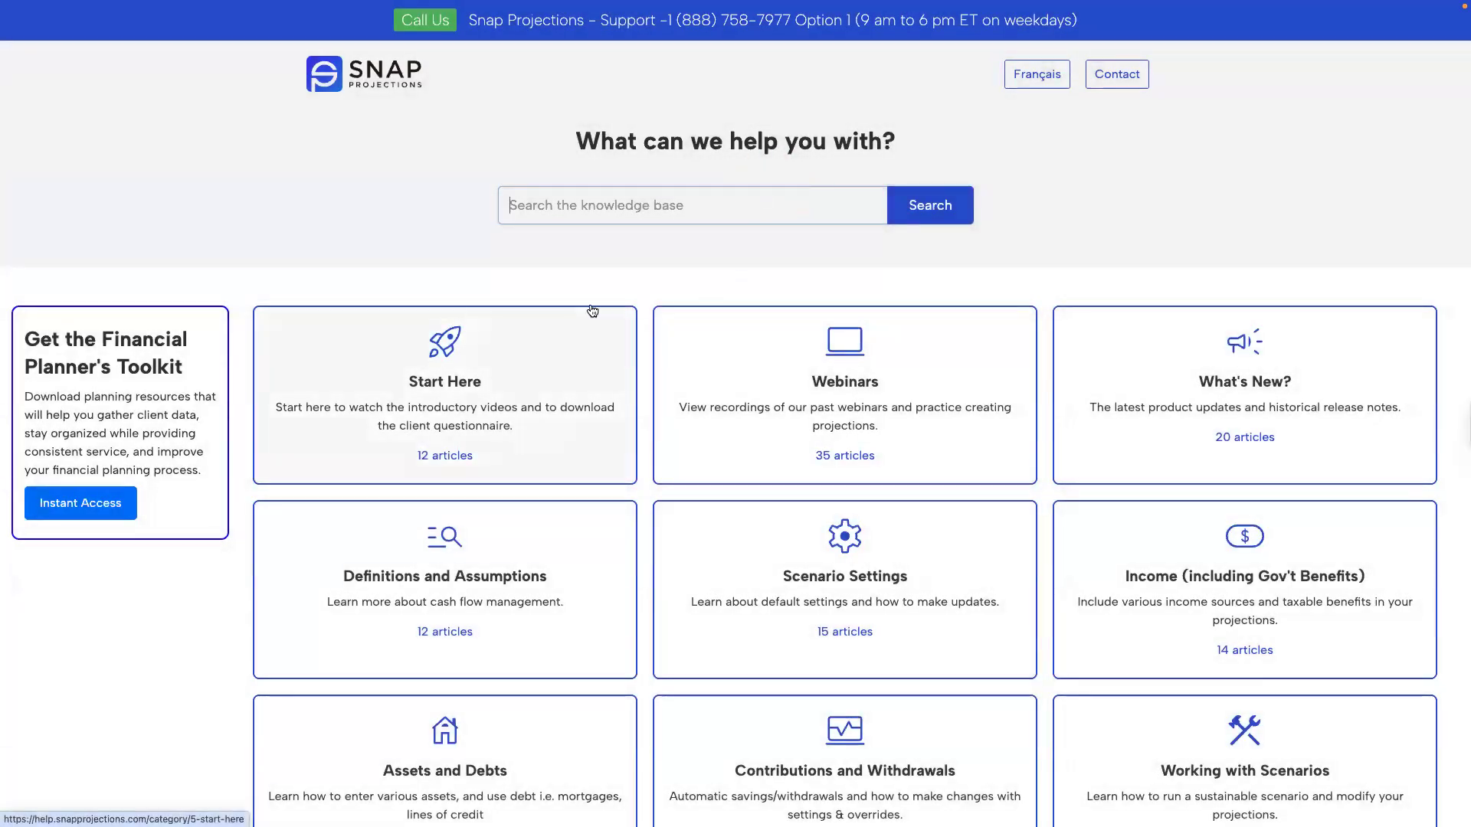
Look over the help centre's knowledge base search and its full set of article categories.
click(572, 203)
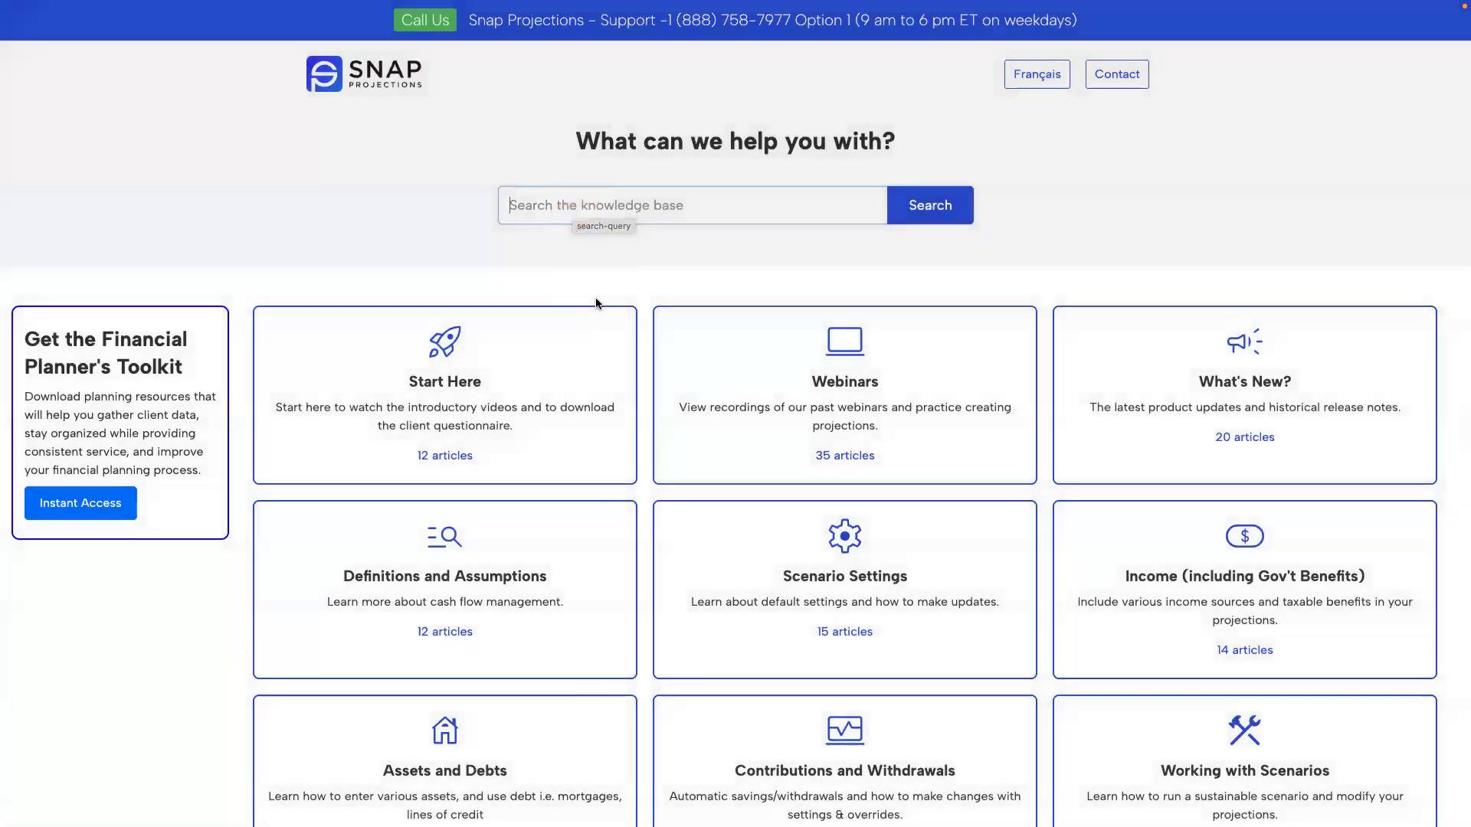
scroll(636, 318, down, 2)
scroll(672, 333, down, 5)
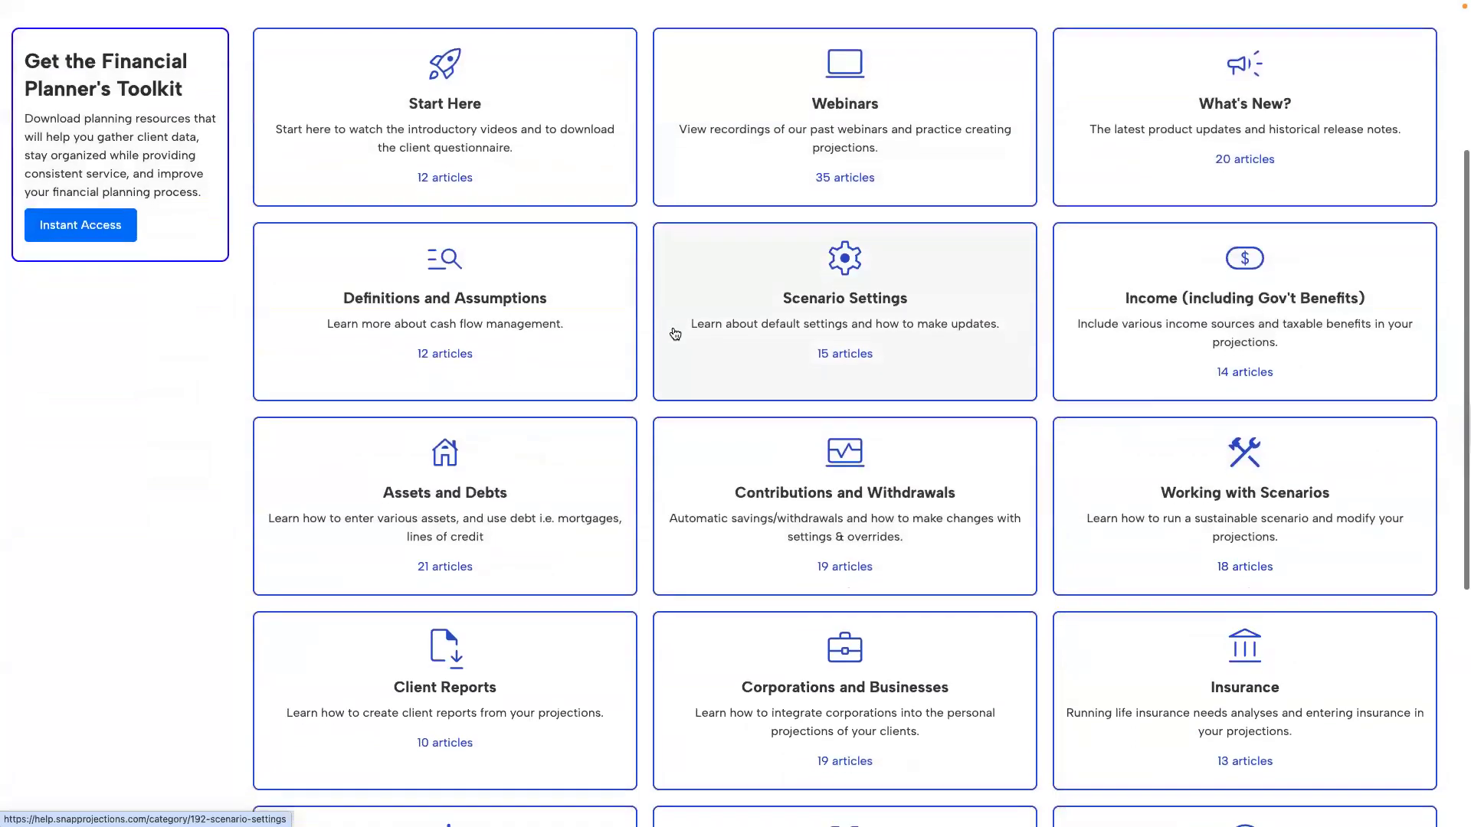
scroll(674, 333, down, 2)
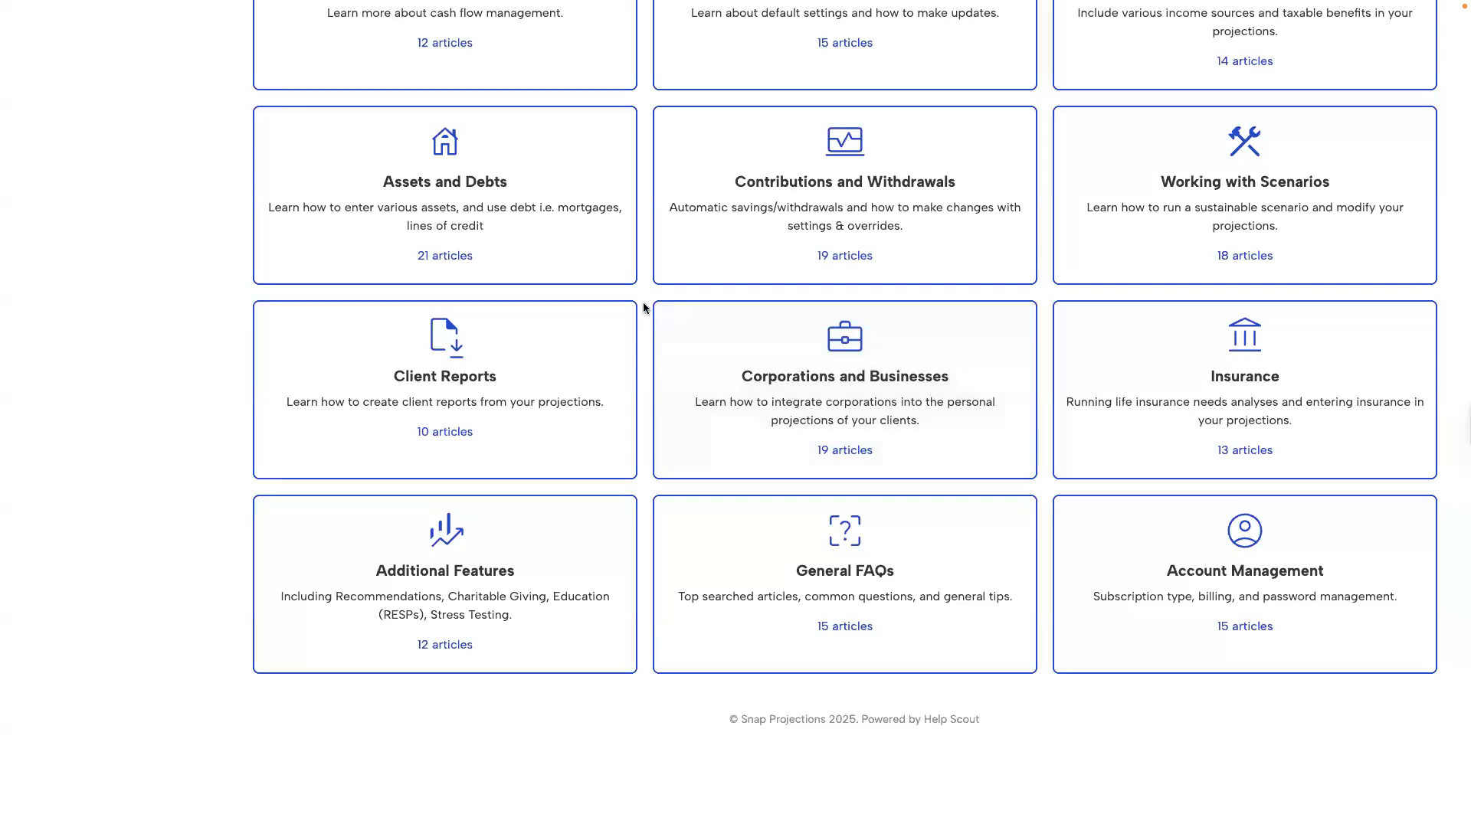
scroll(642, 308, up, 7)
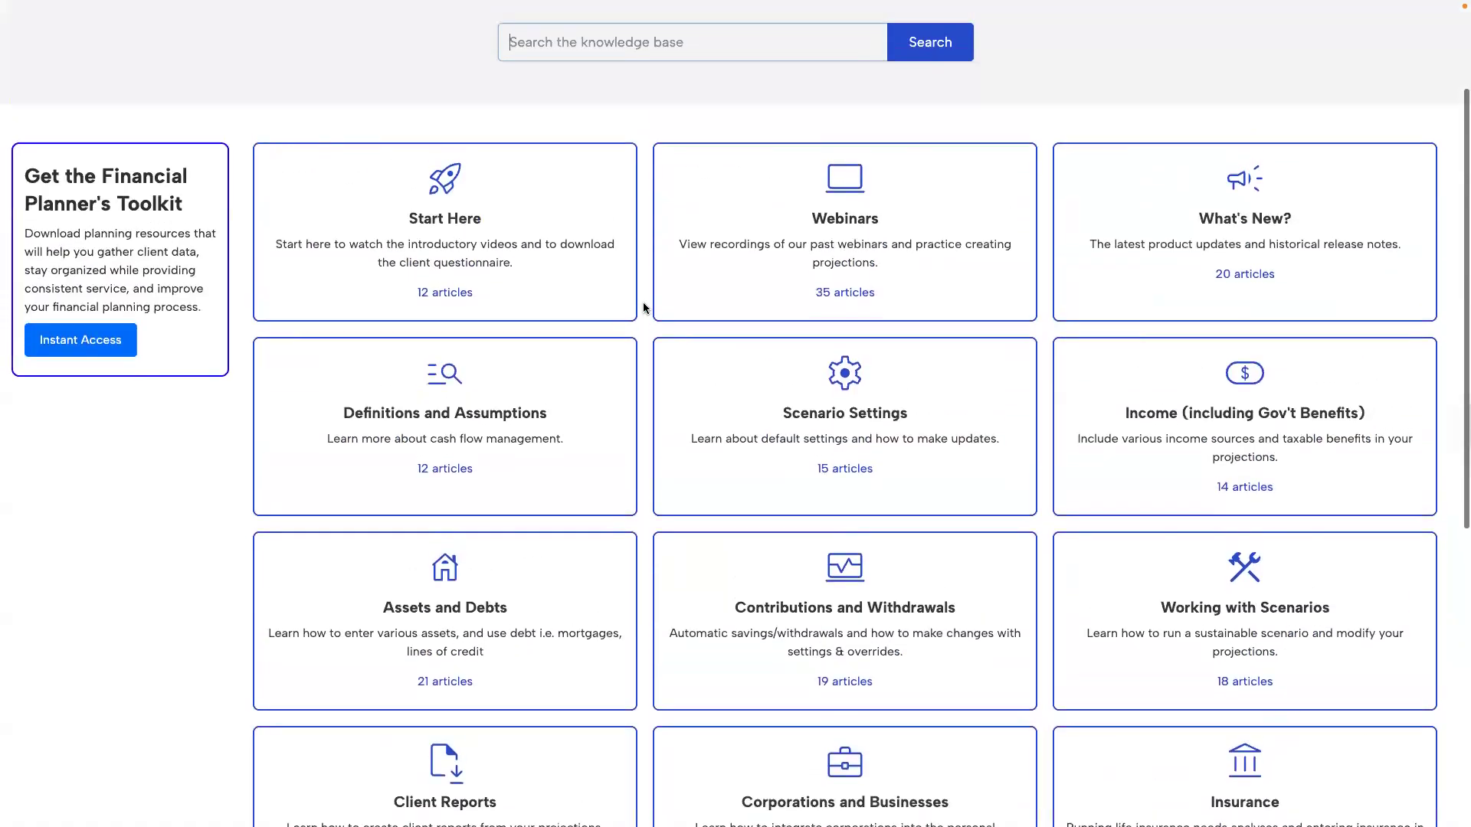
scroll(642, 308, up, 1)
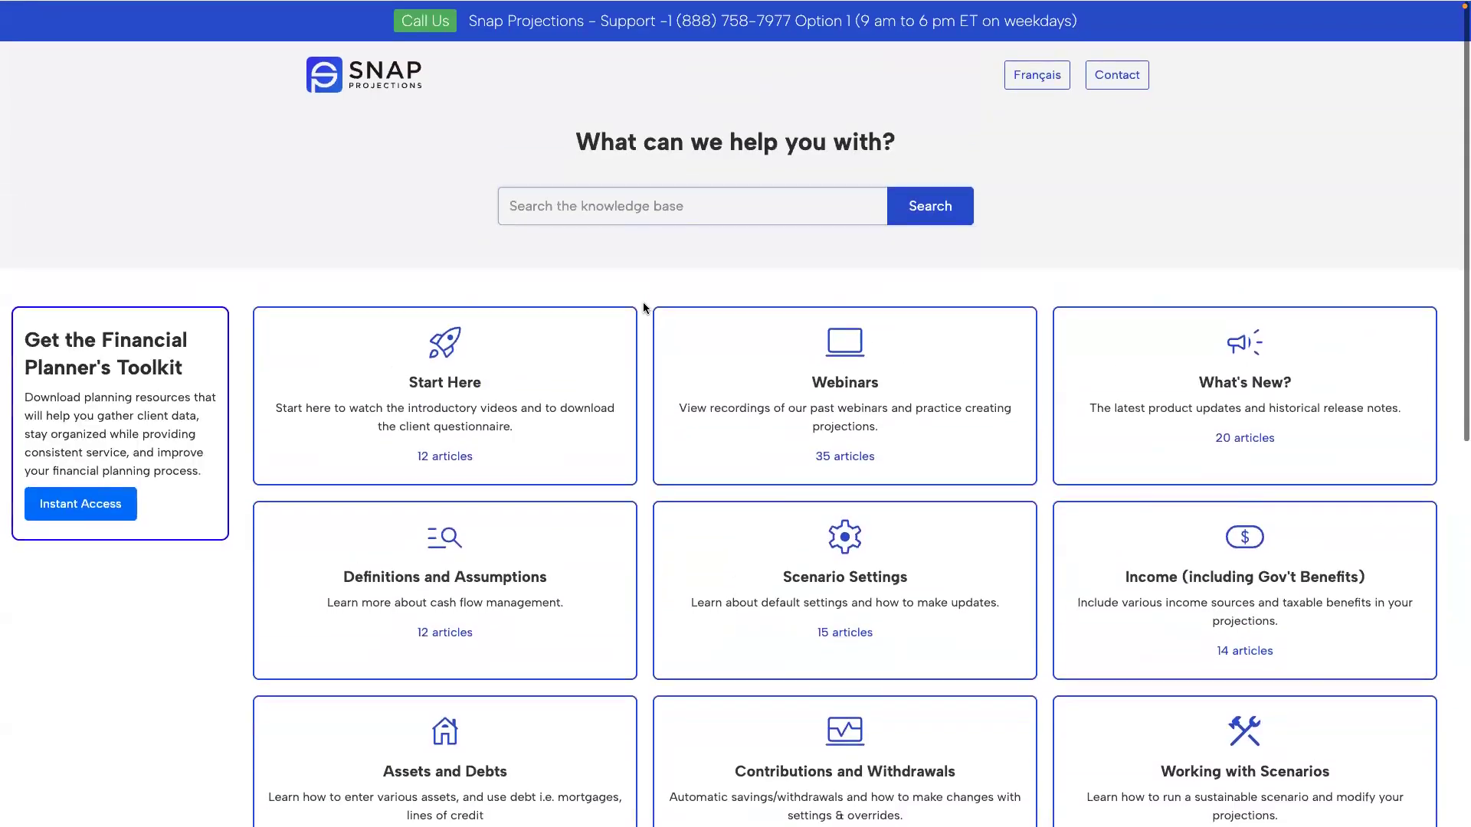
Open the Live Support Sessions article in the Webinars category and review the upcoming session registration section.
click(840, 373)
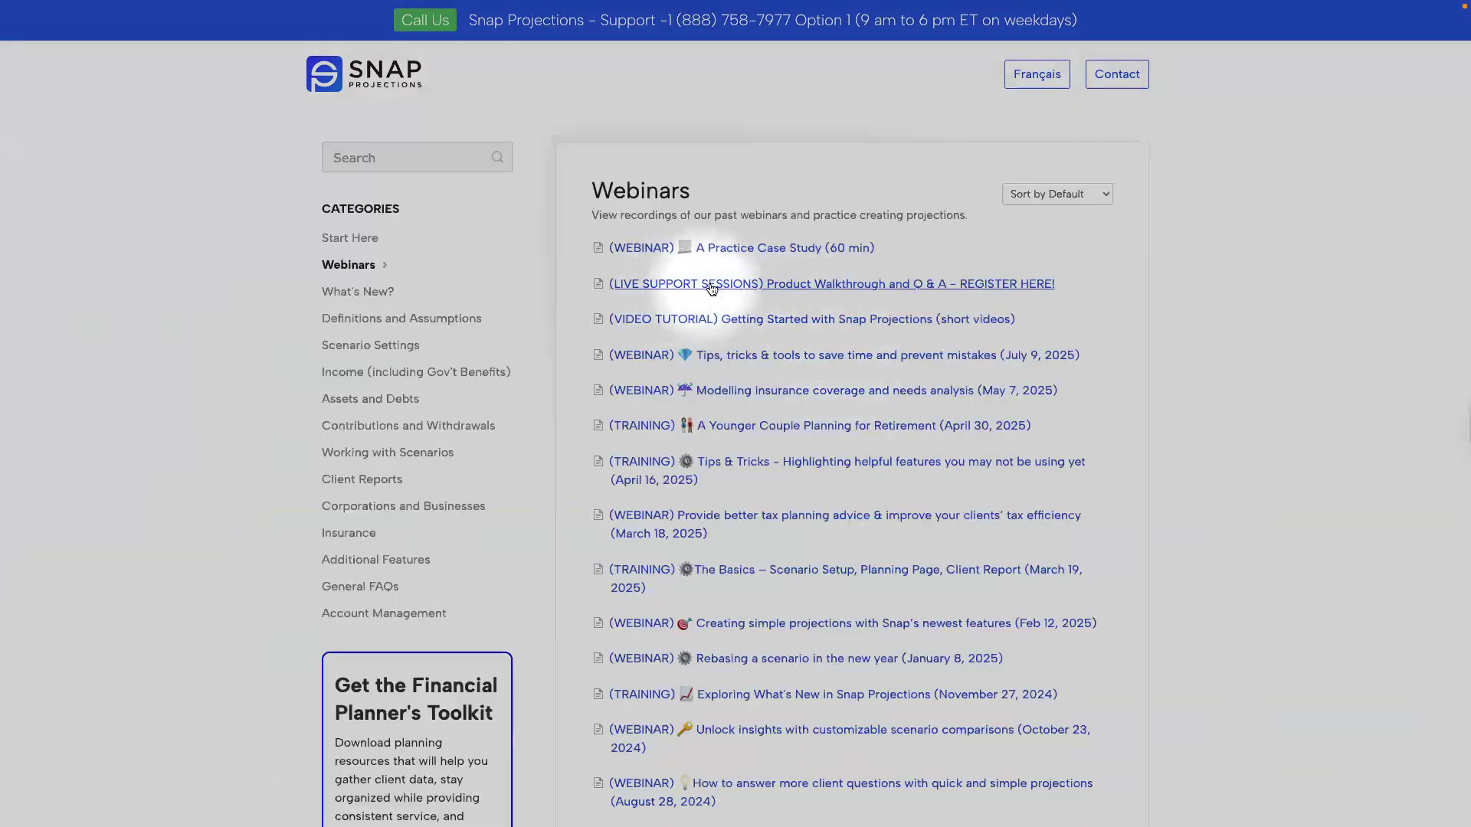
click(710, 283)
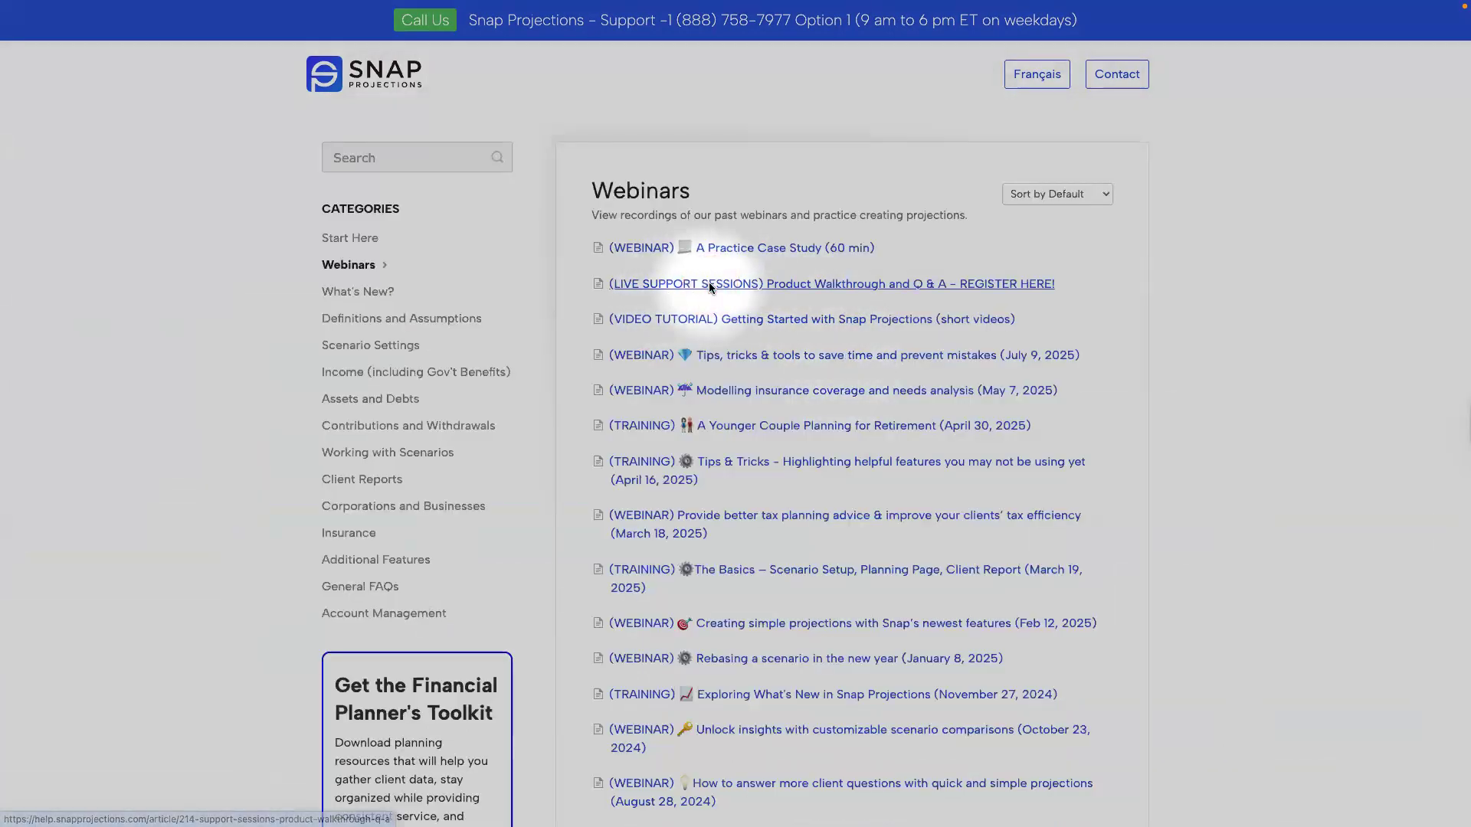
scroll(747, 307, down, 2)
scroll(747, 307, down, 1)
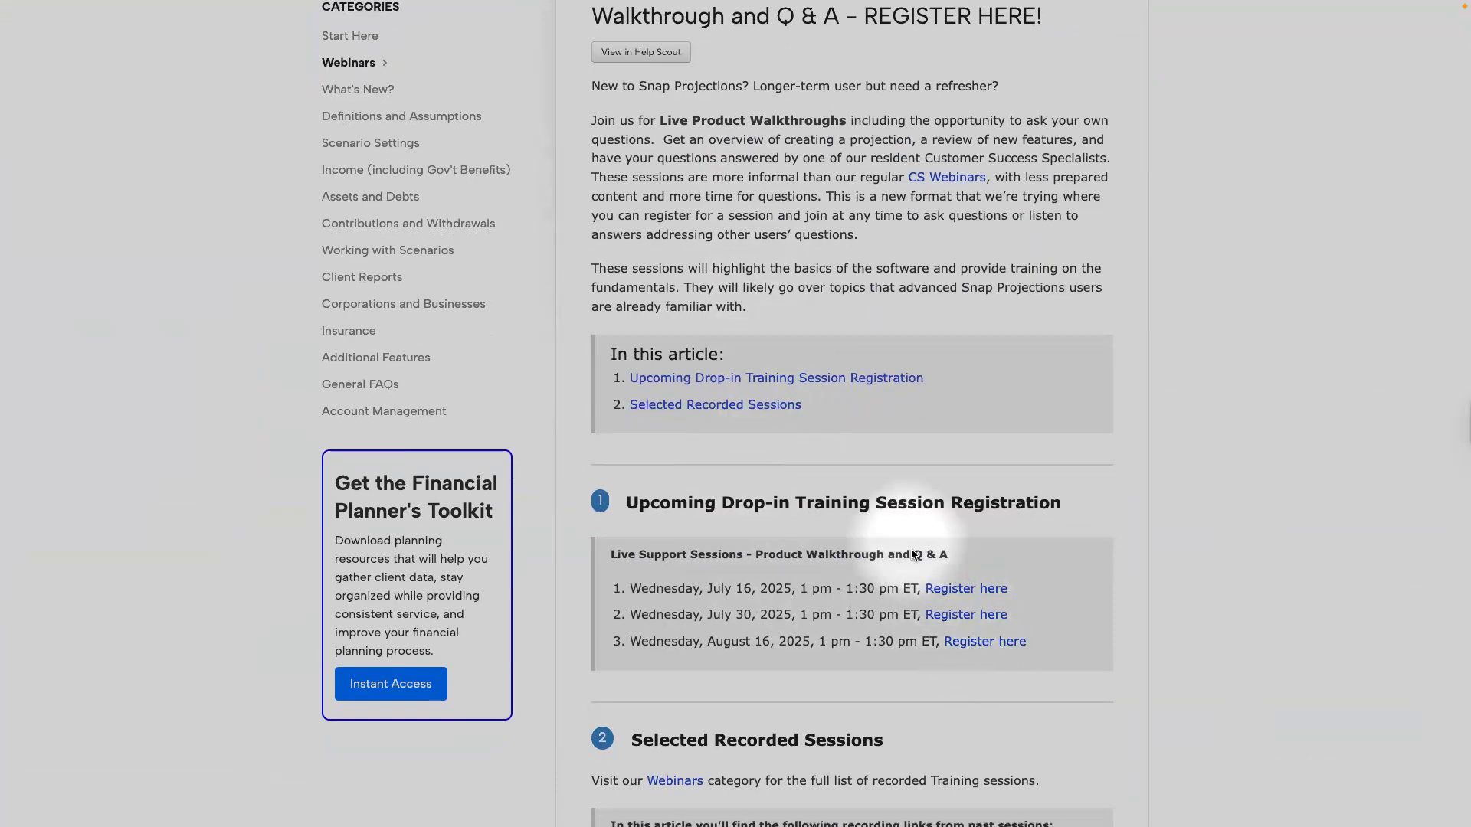
scroll(912, 549, up, 3)
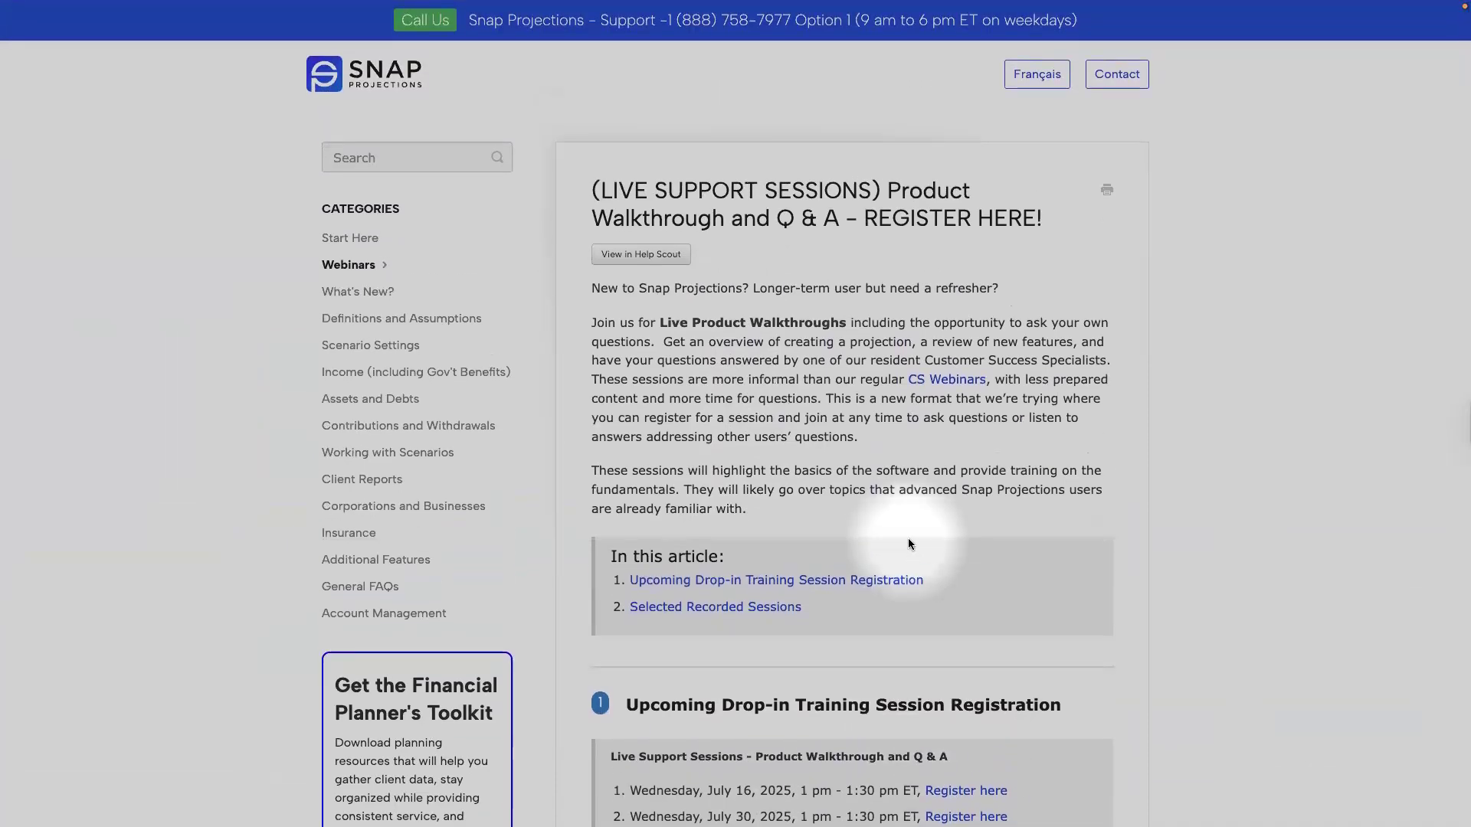
Switch from the help article to the already open Snap Projections Clients page.
mouse_move(337, 1)
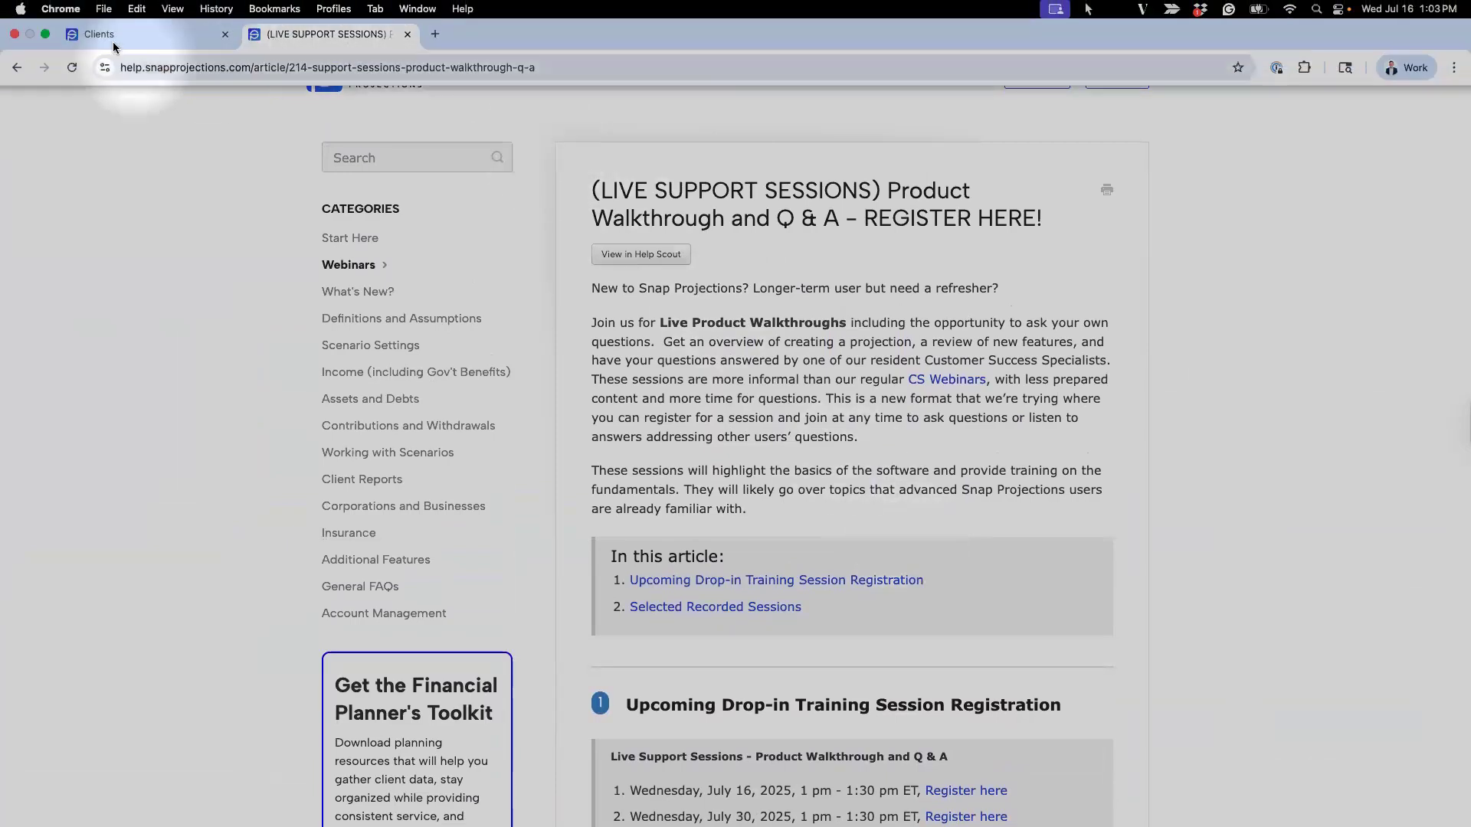
click(112, 42)
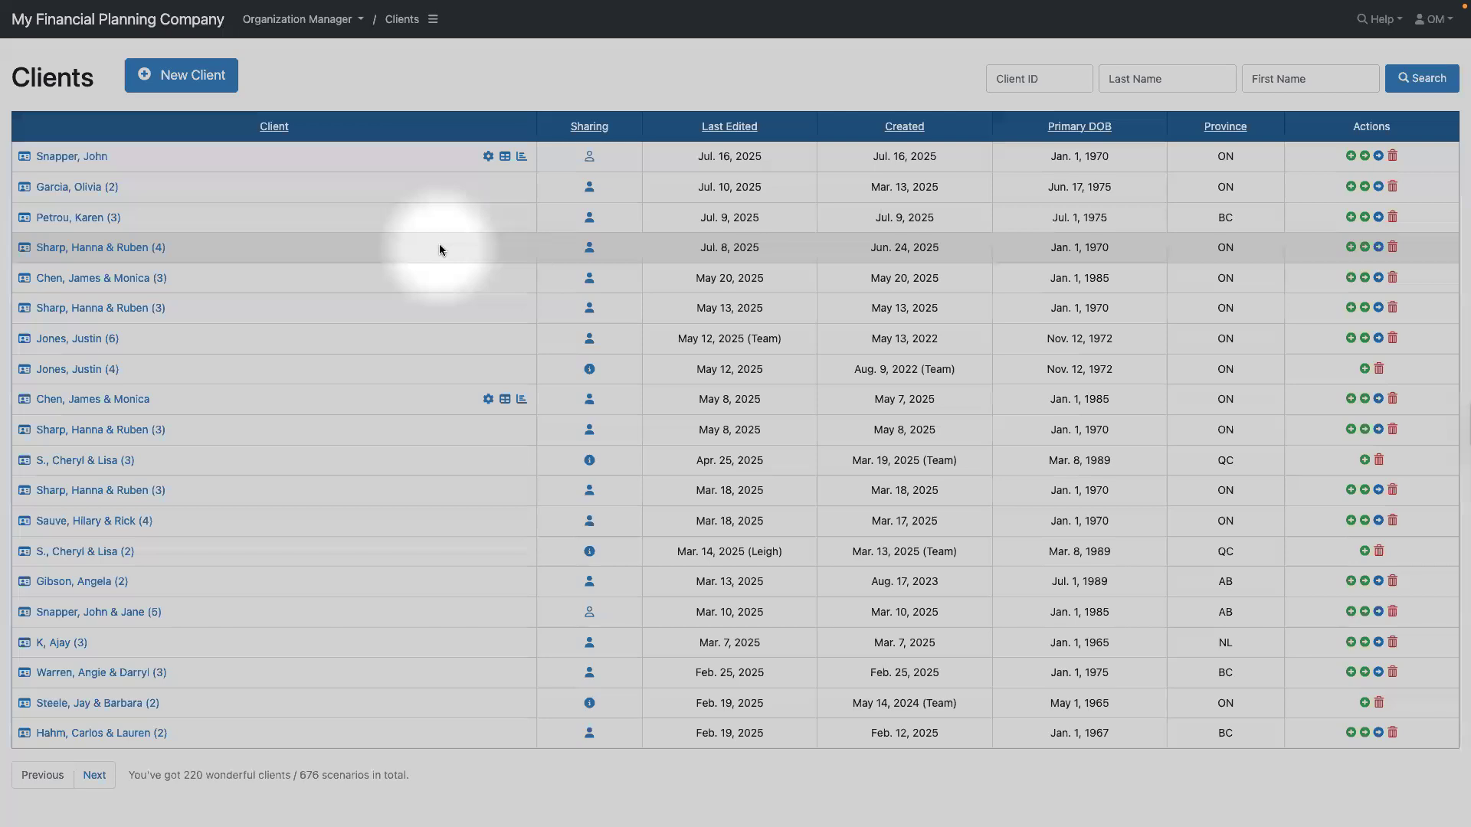
click(429, 217)
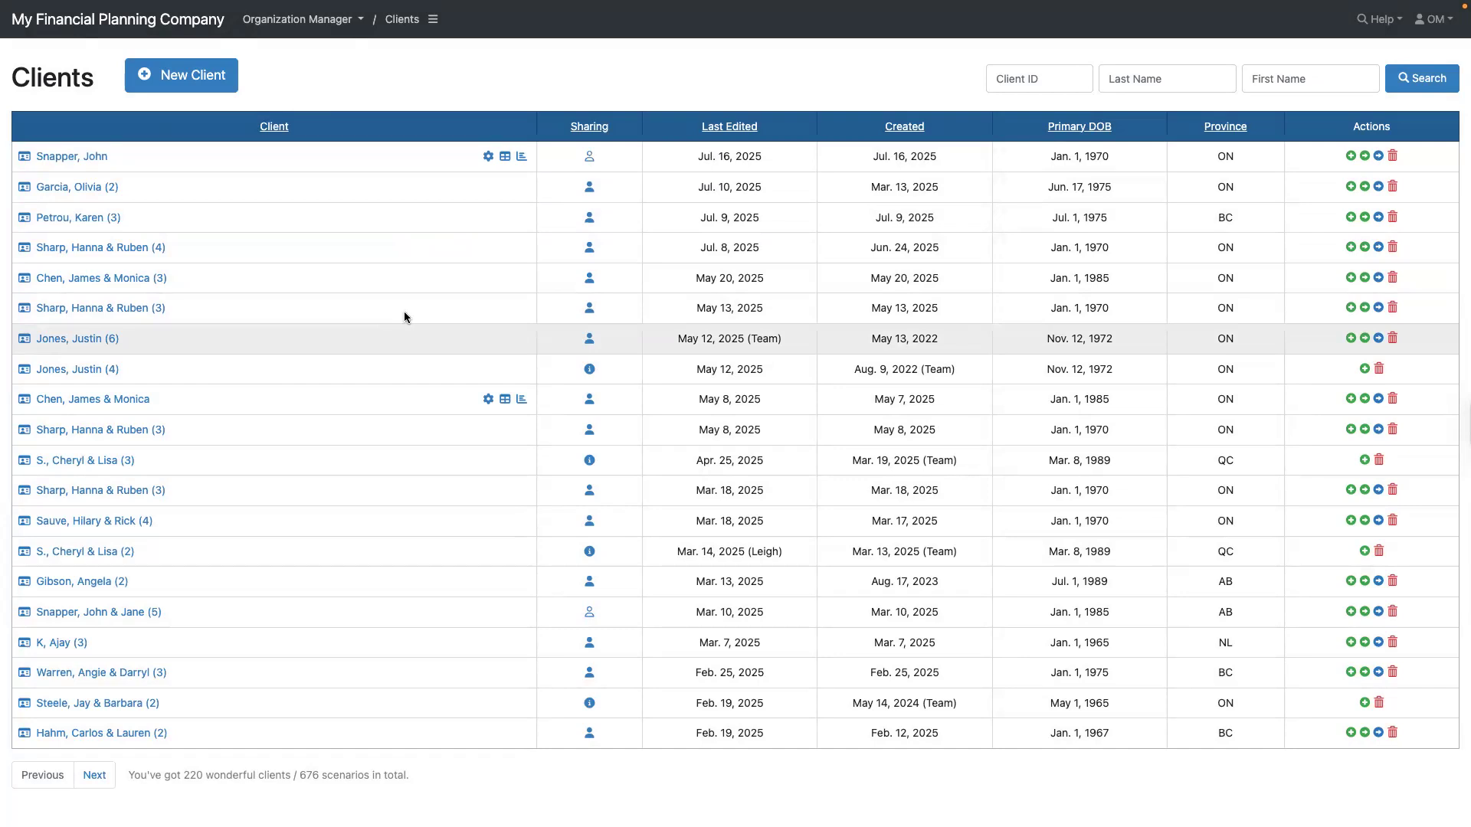
Hide all clients from the client list.
click(434, 35)
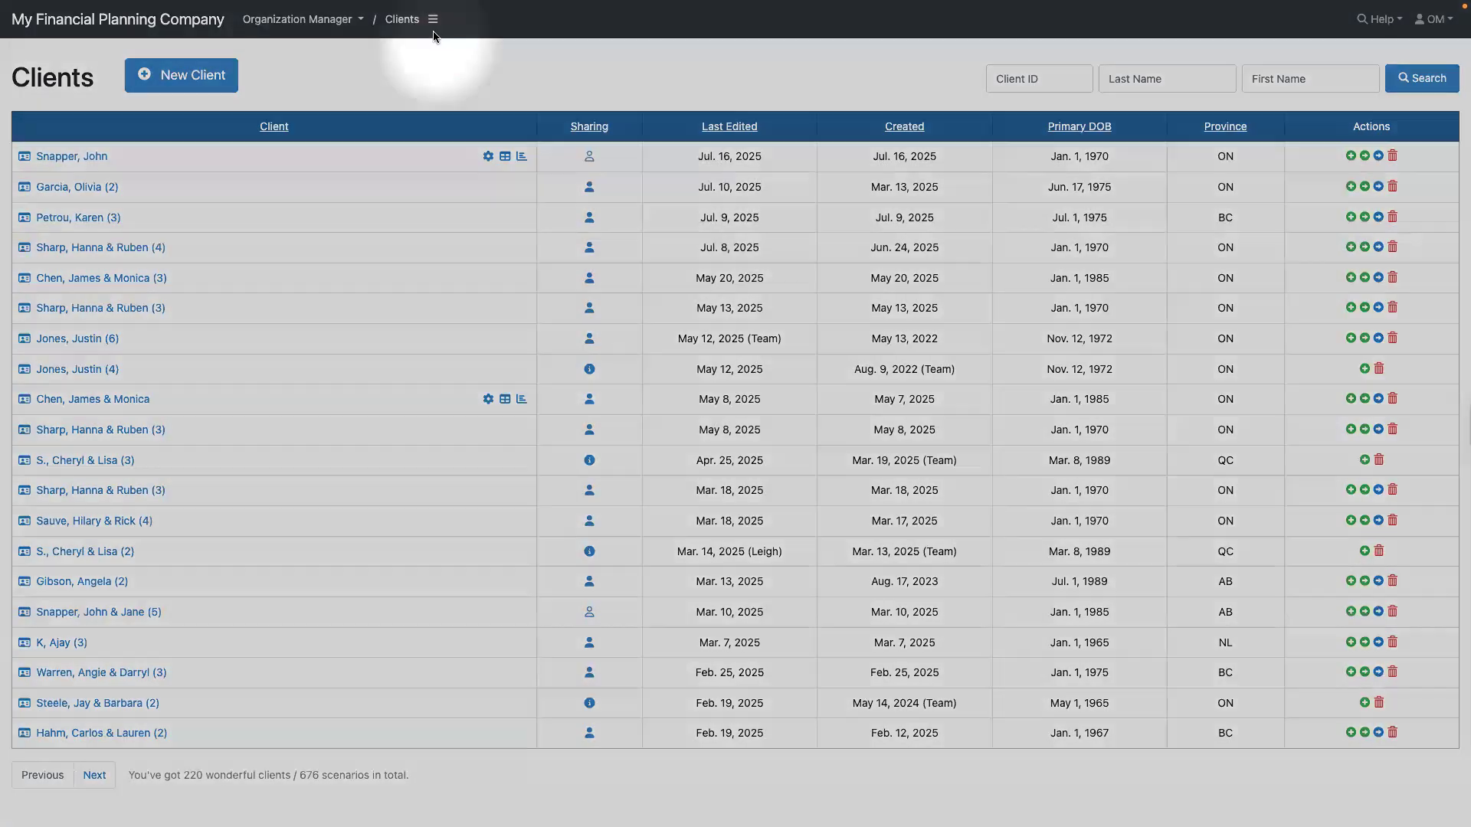
click(433, 21)
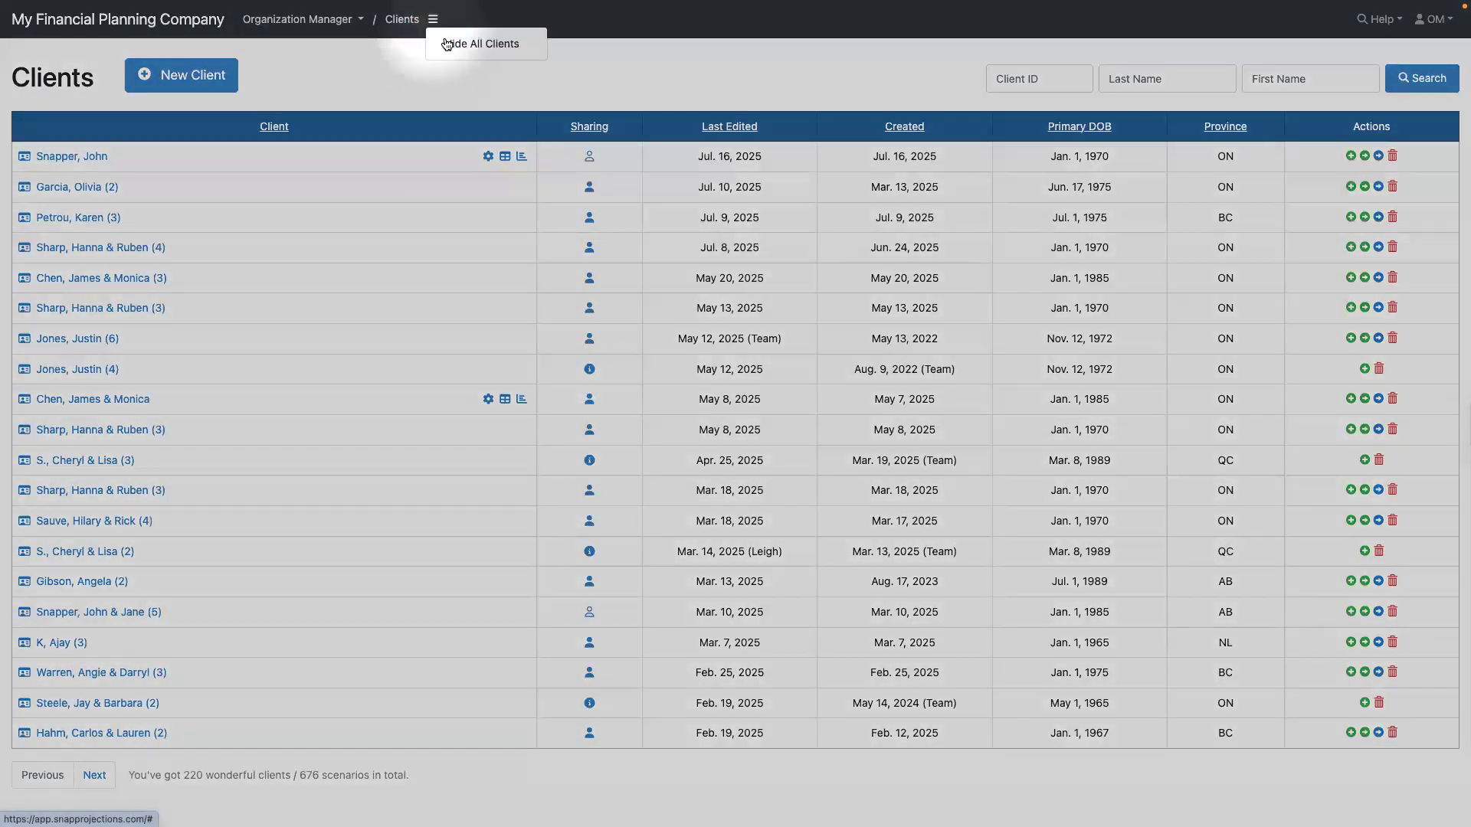
click(451, 44)
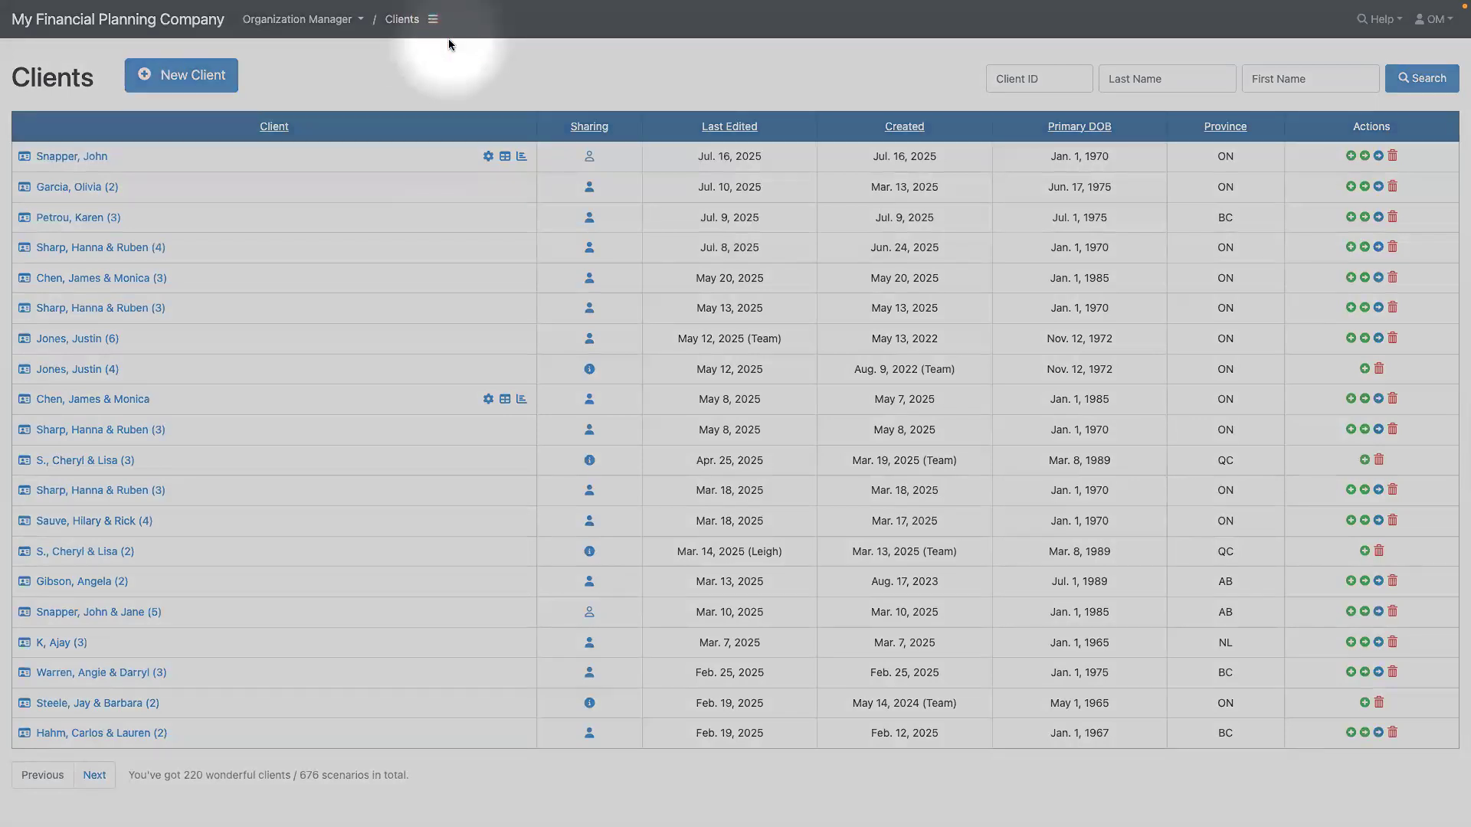
Search the clients by the client's last name.
click(1138, 82)
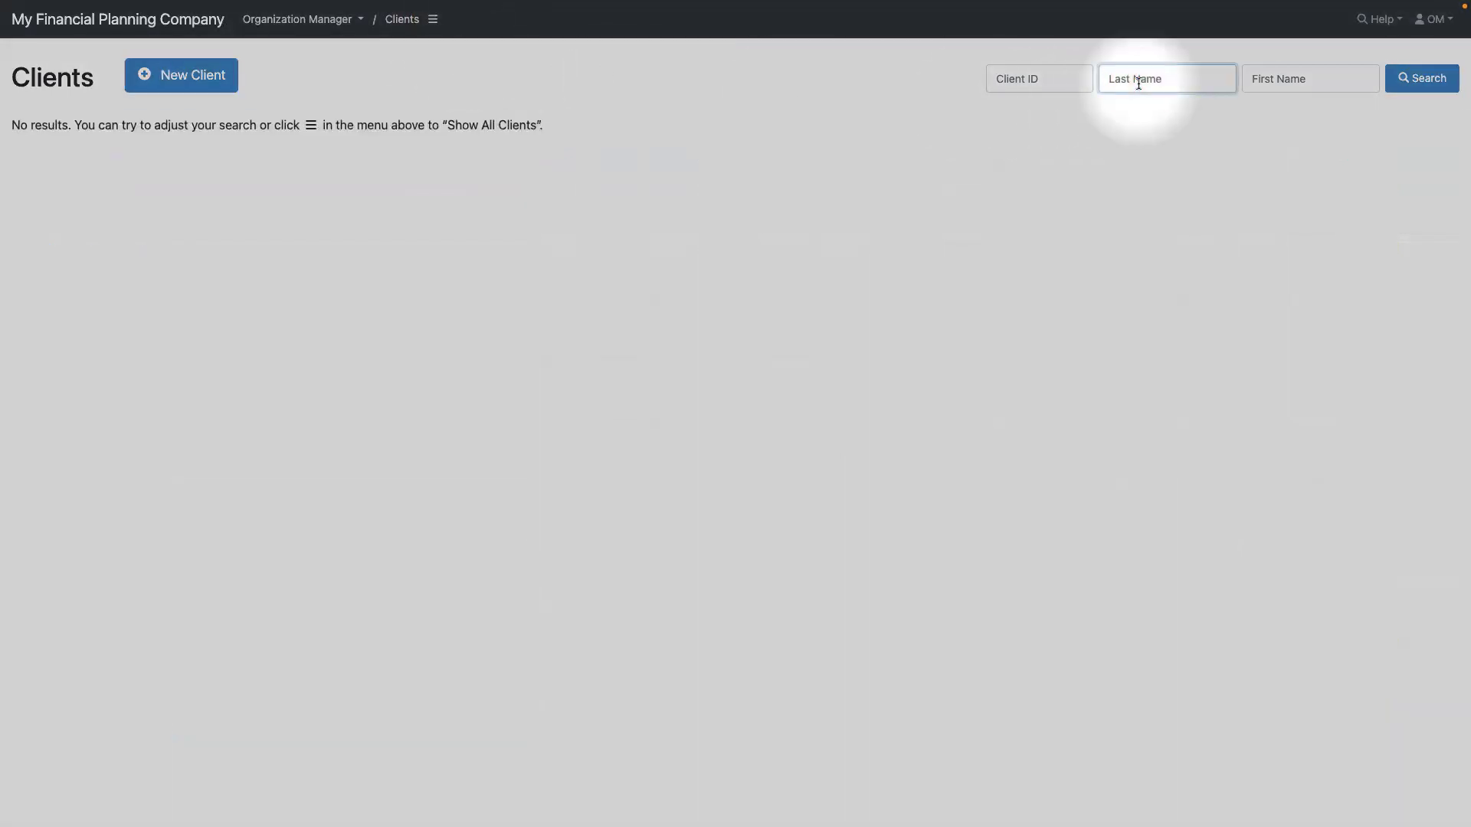
text(snapper)
click(1411, 82)
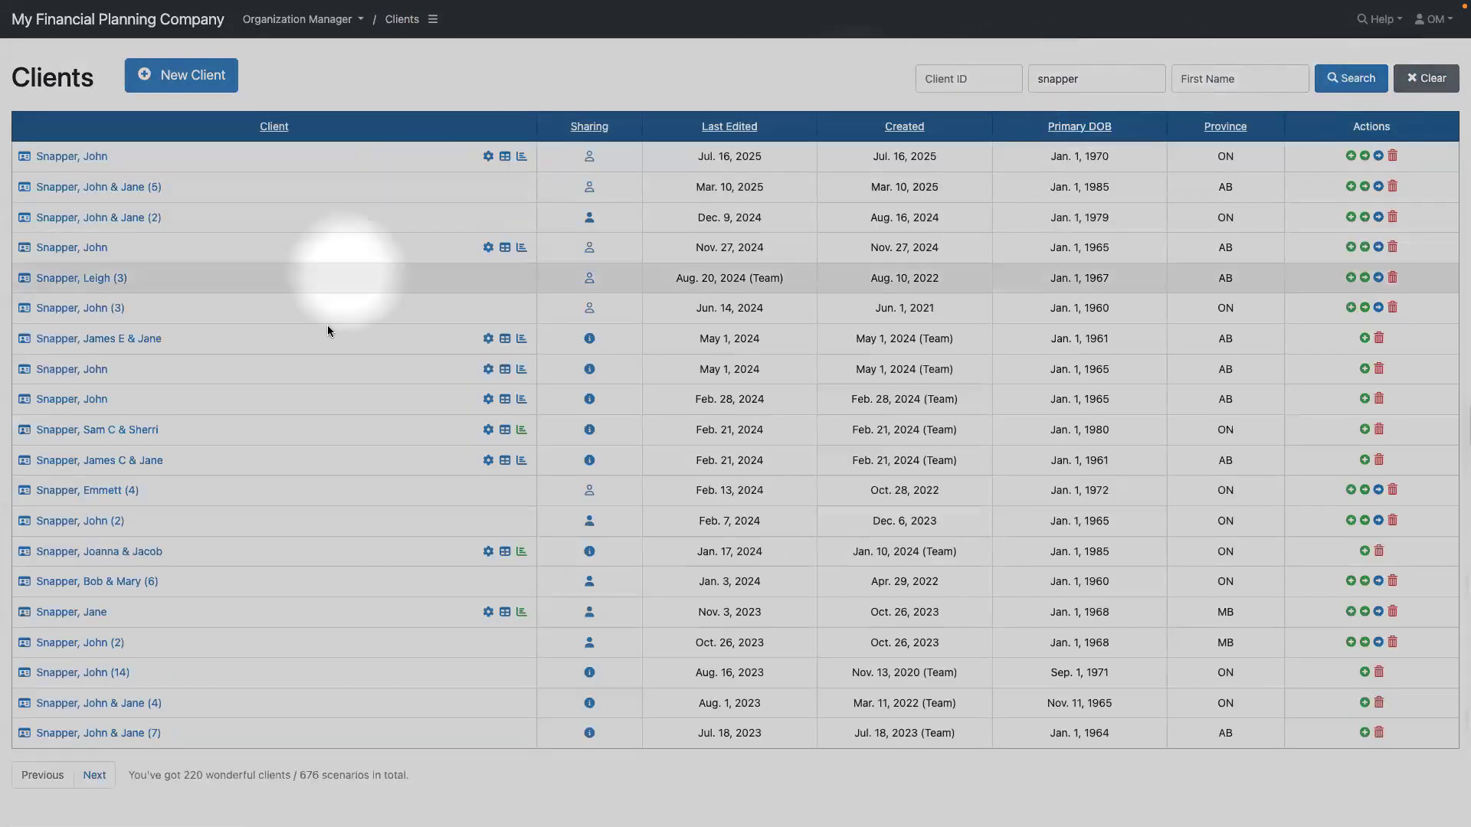
Clear the last-name search and show all clients in the list again.
click(1415, 79)
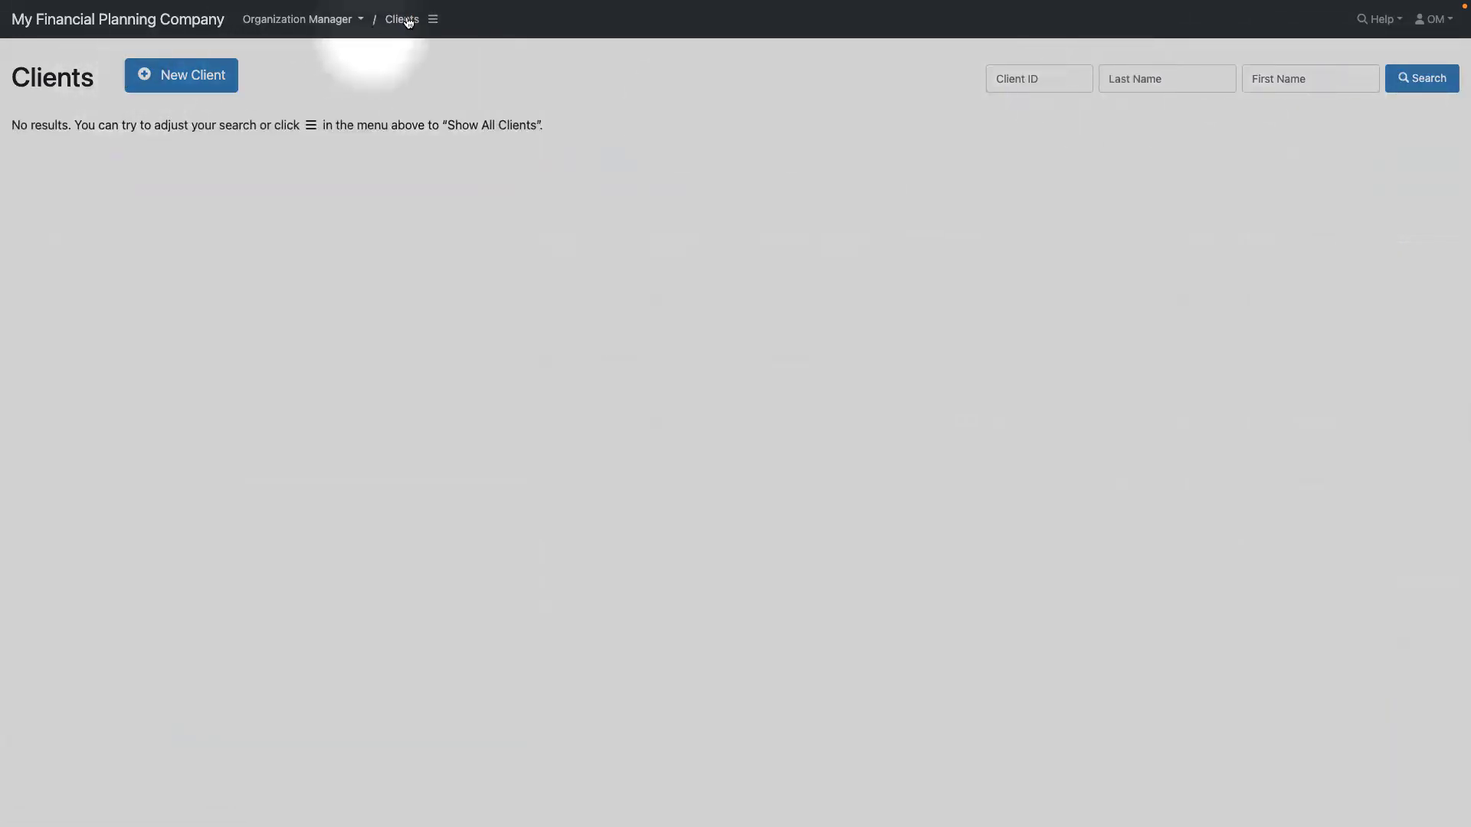
click(433, 19)
click(455, 43)
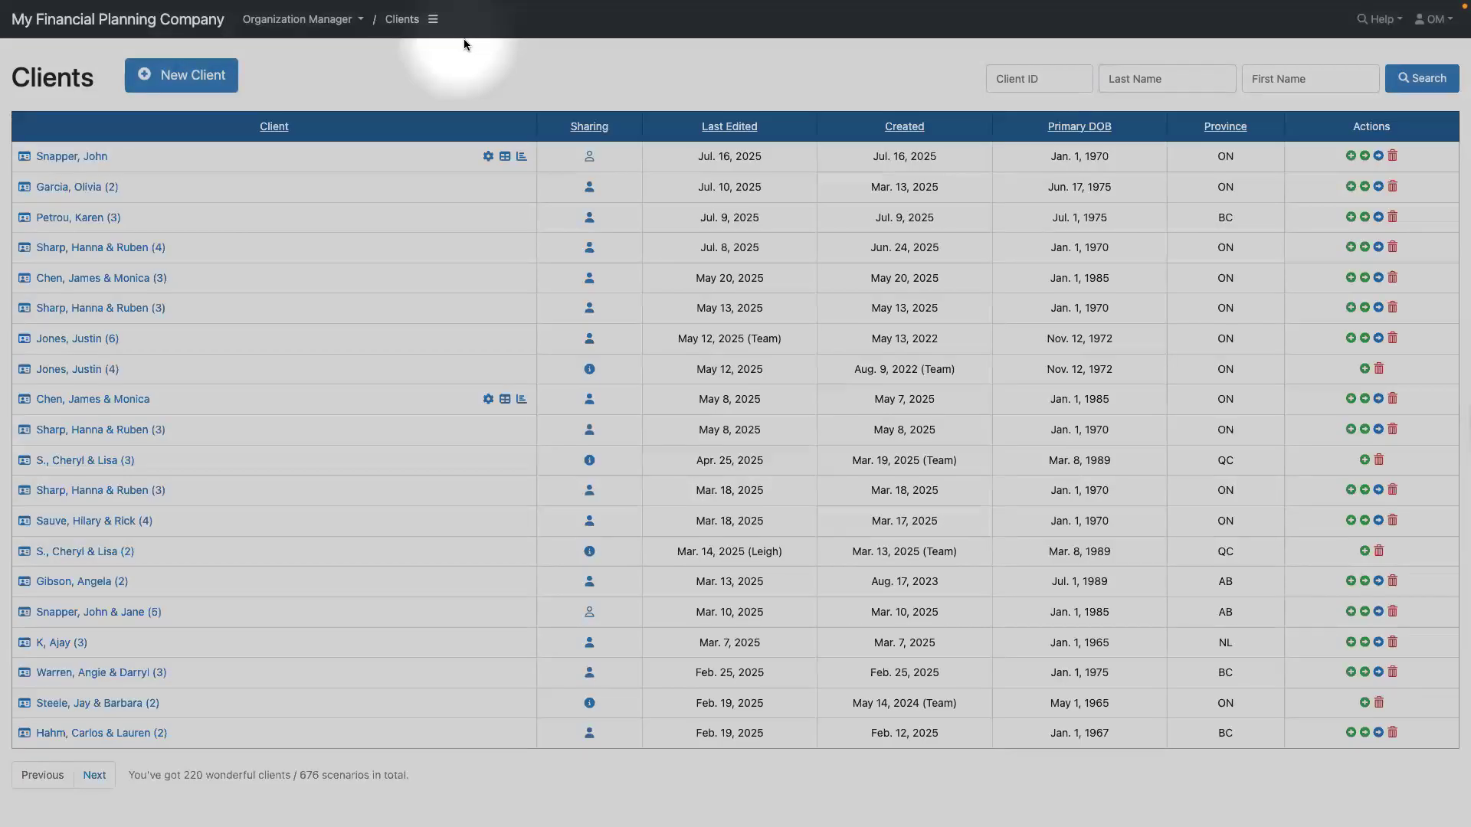
Sort the client list by client name in both directions, finishing with a Last Edited sort, most recent first.
click(279, 129)
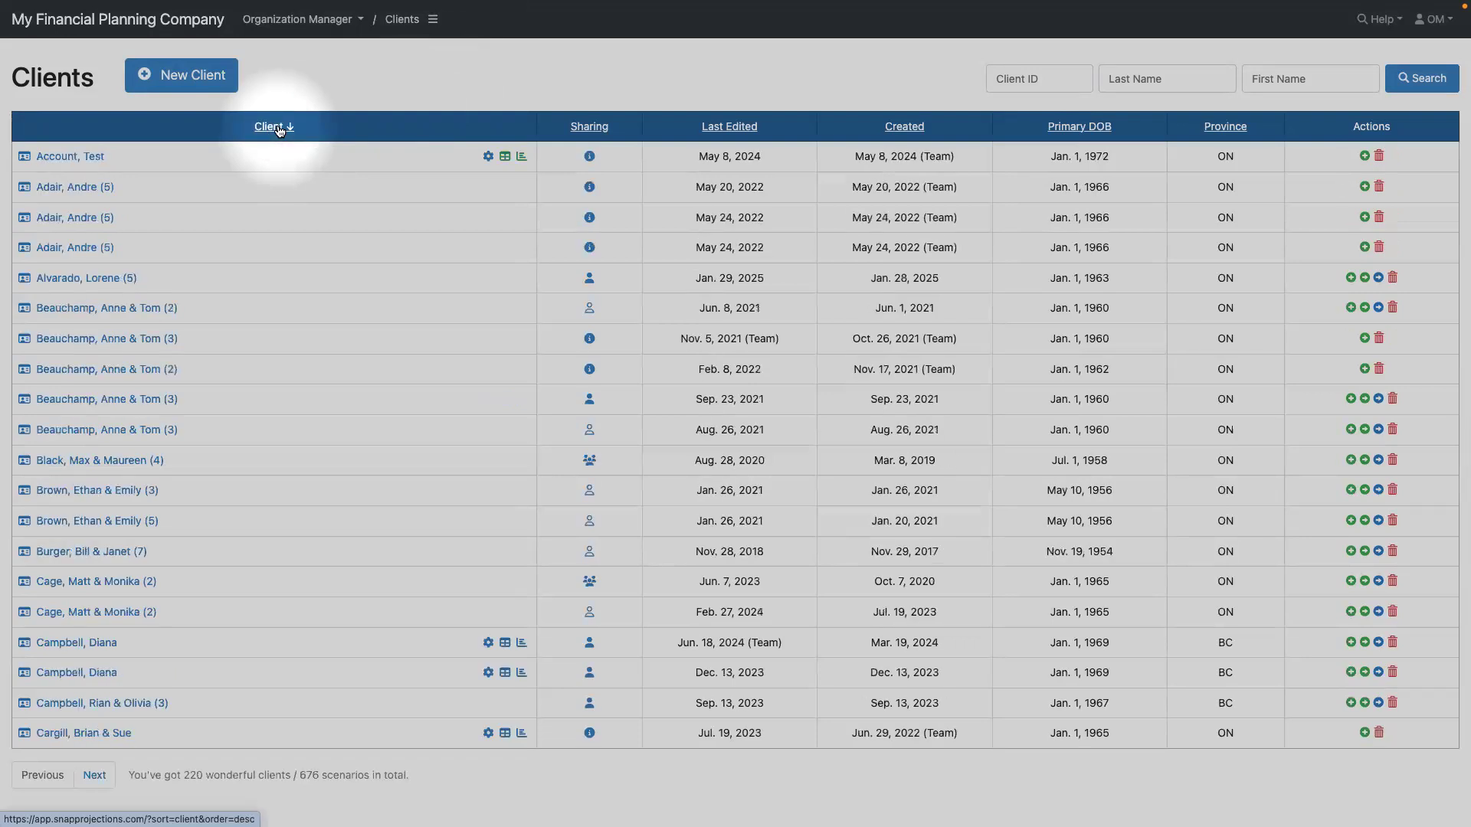
click(279, 128)
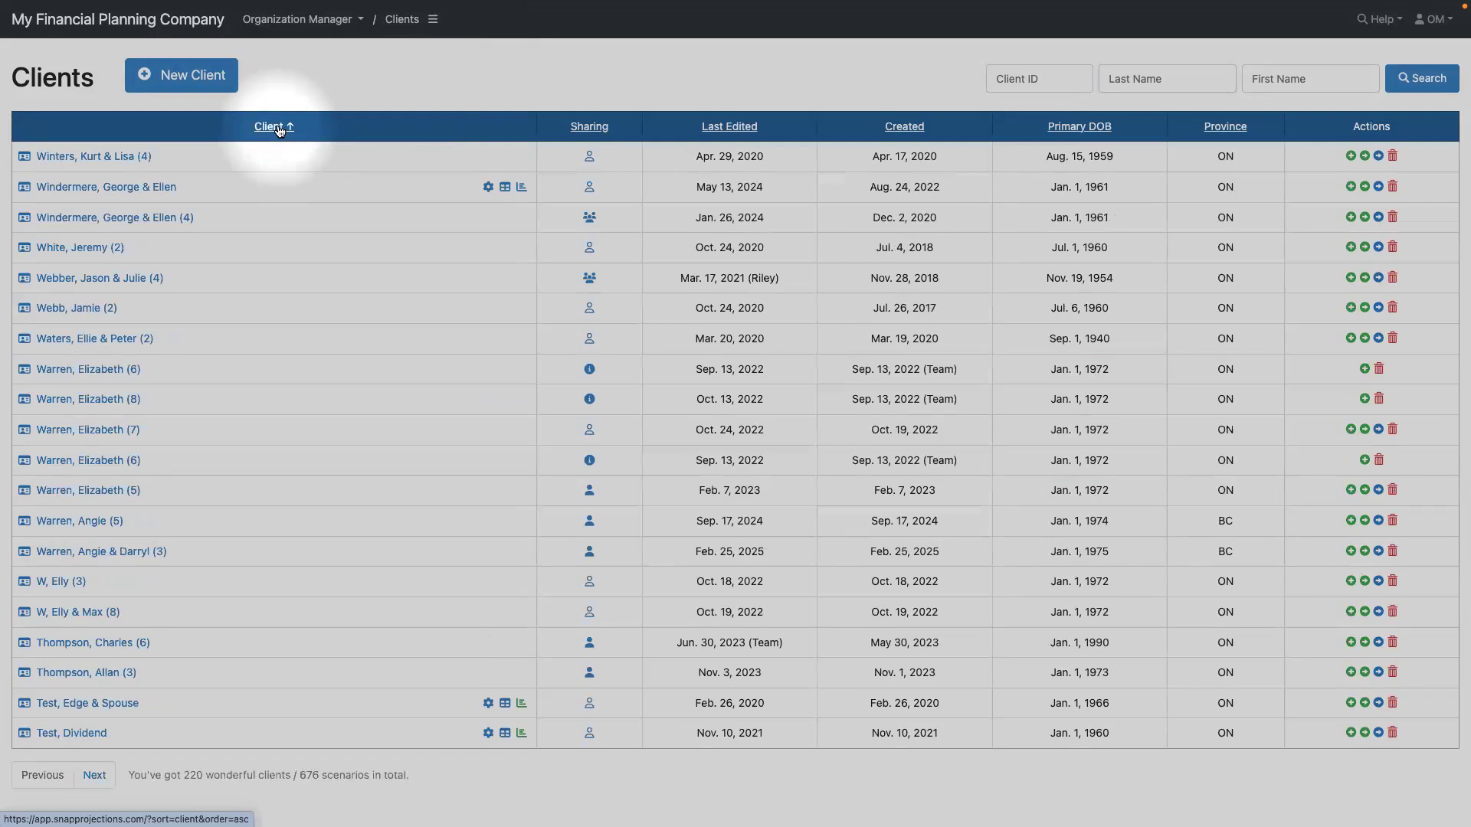
click(743, 128)
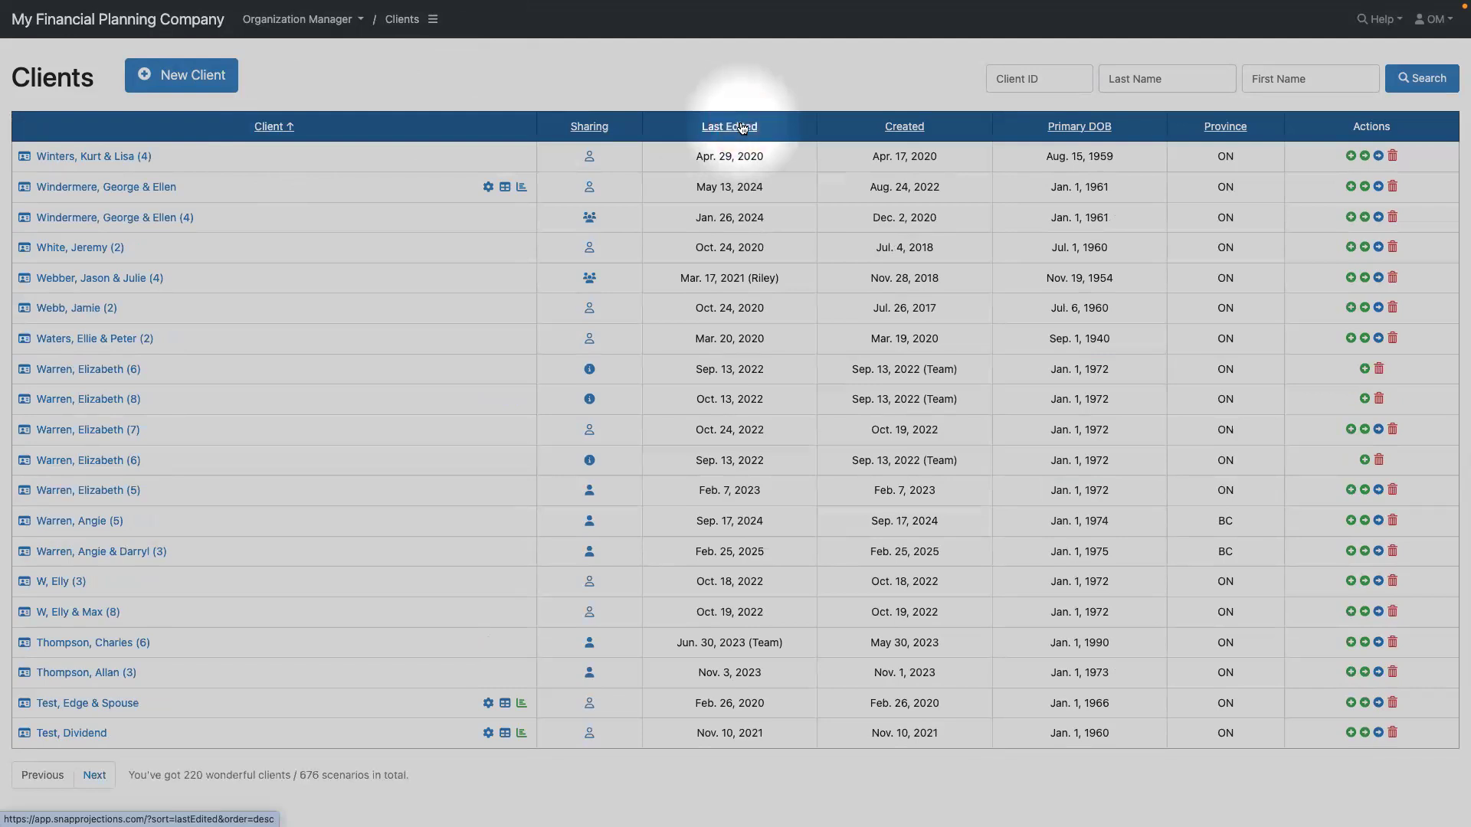
click(742, 128)
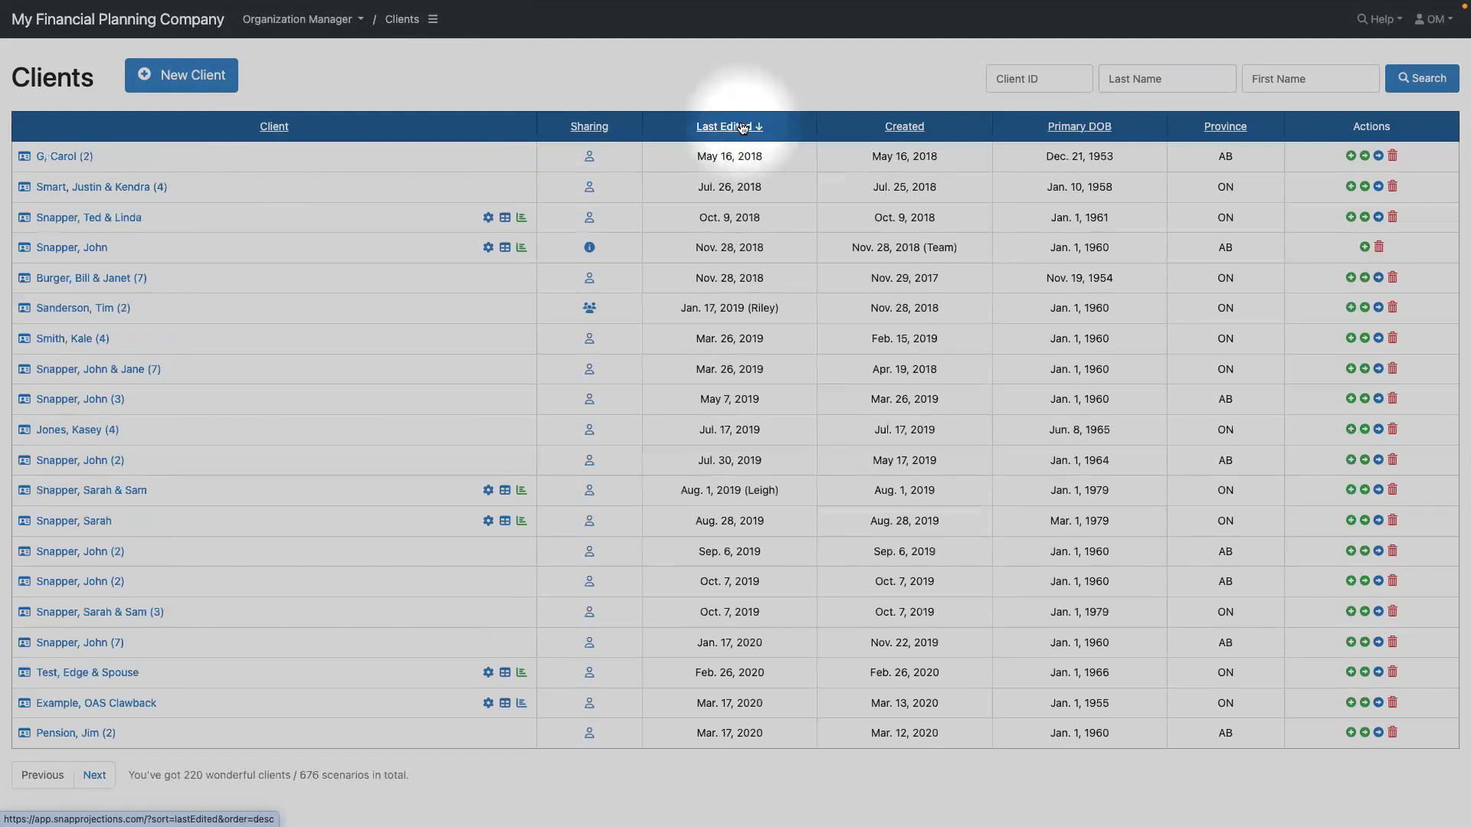
click(743, 128)
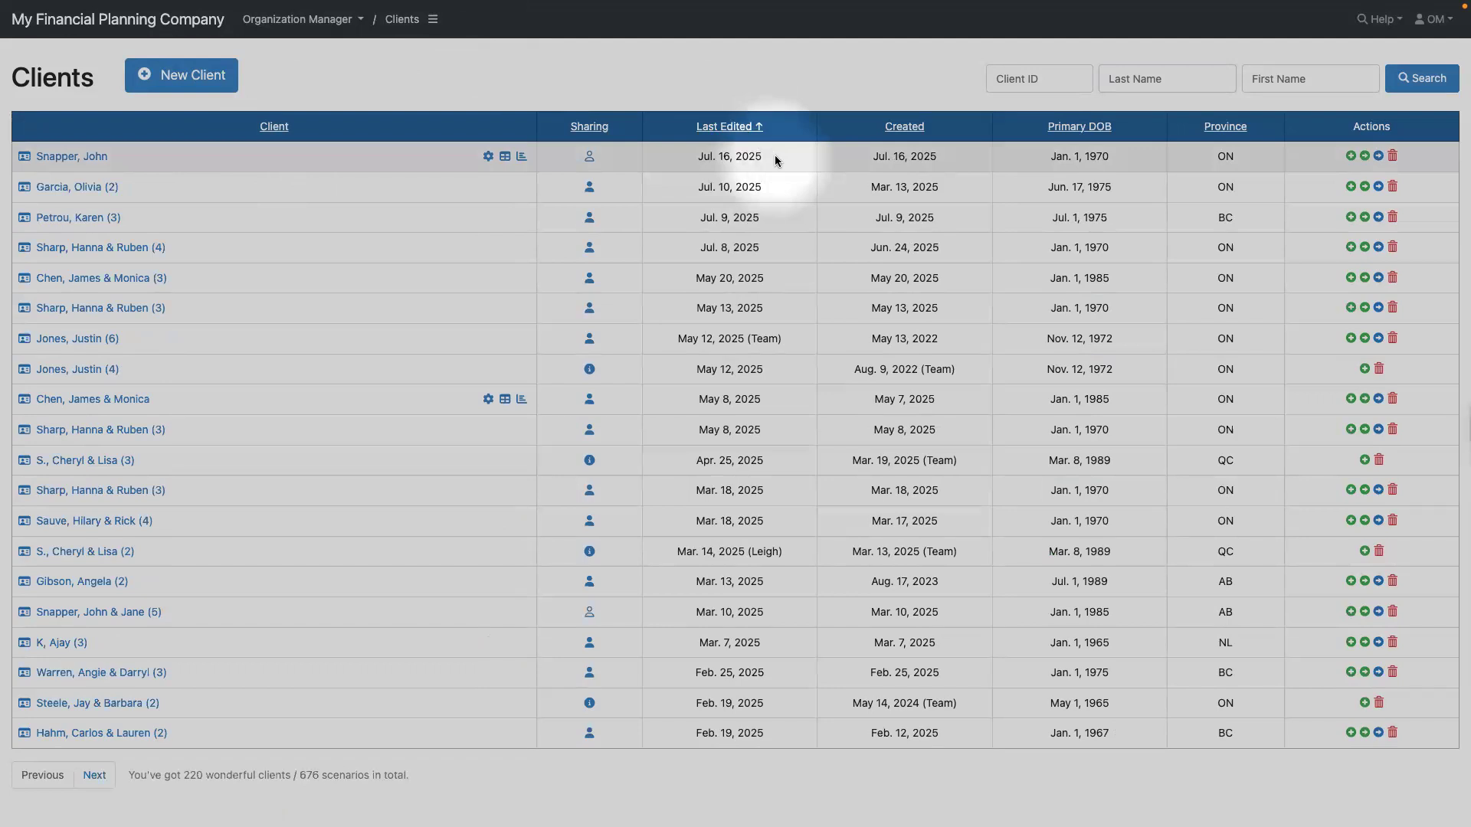
Filter the client list to the clients you own that are not shared.
click(592, 128)
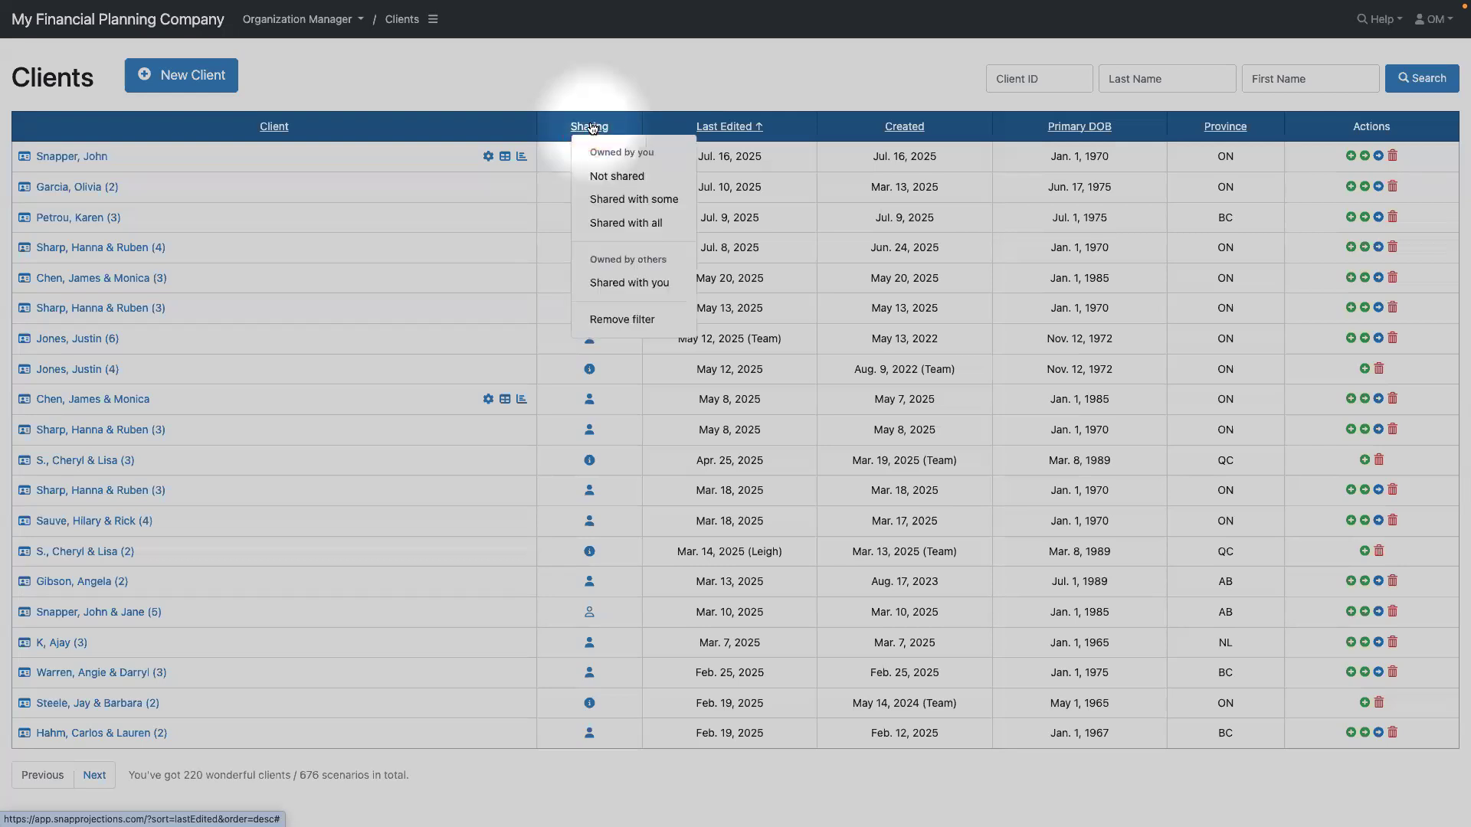
click(635, 177)
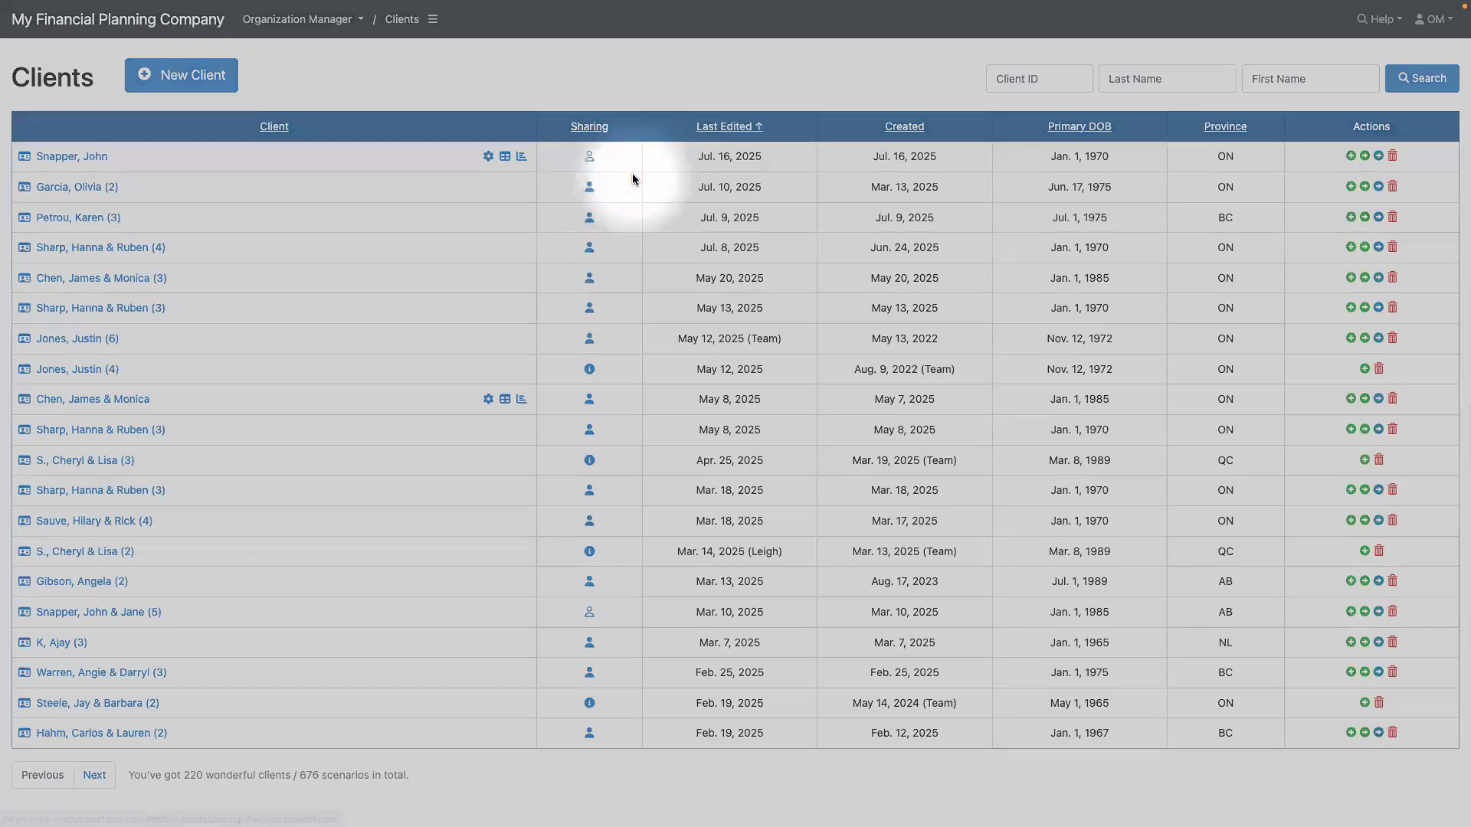
Filter the client list to Shared with some and check which users the first listed client is shared with.
click(591, 129)
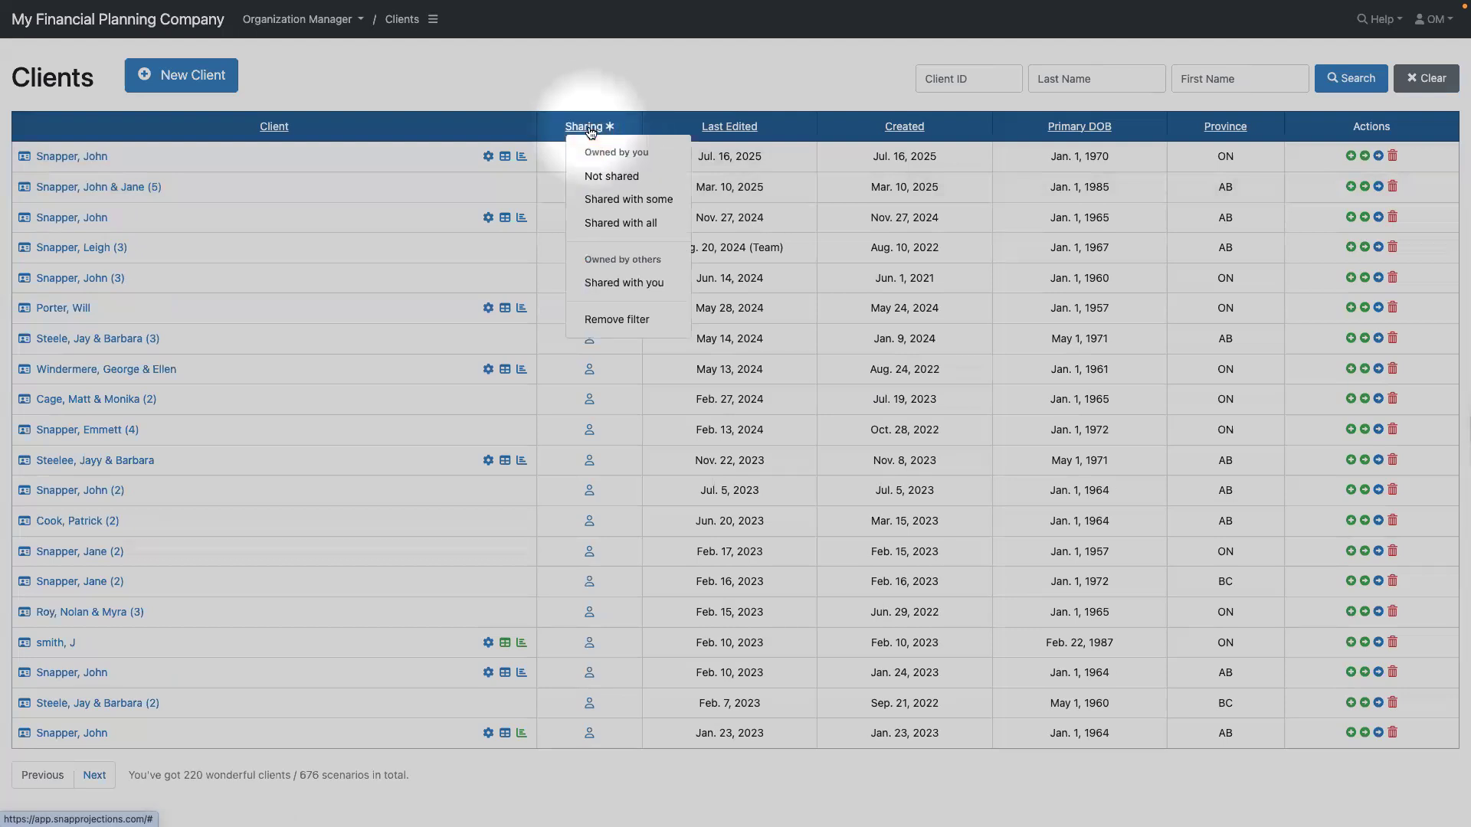
click(634, 200)
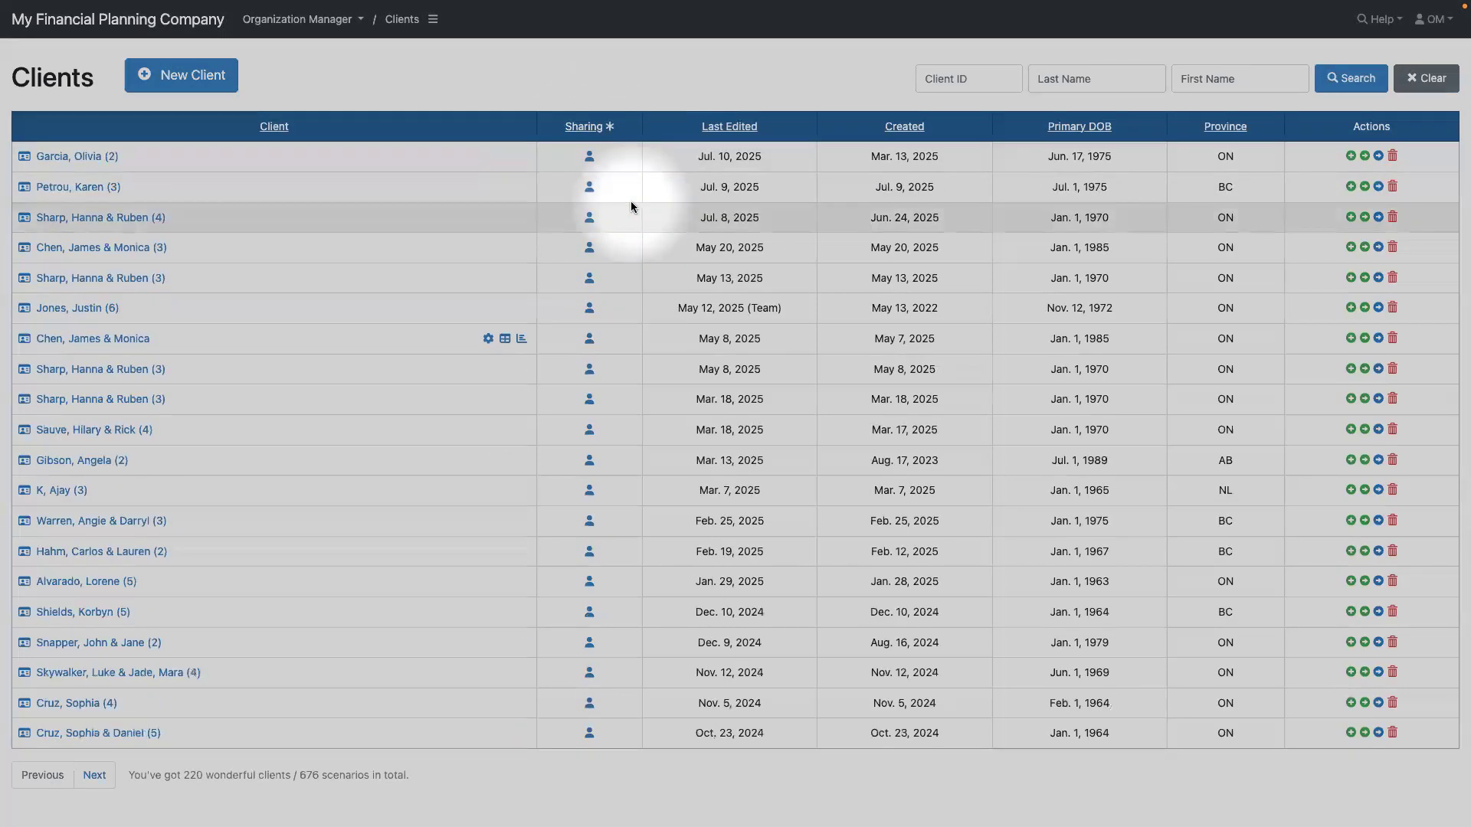
click(590, 157)
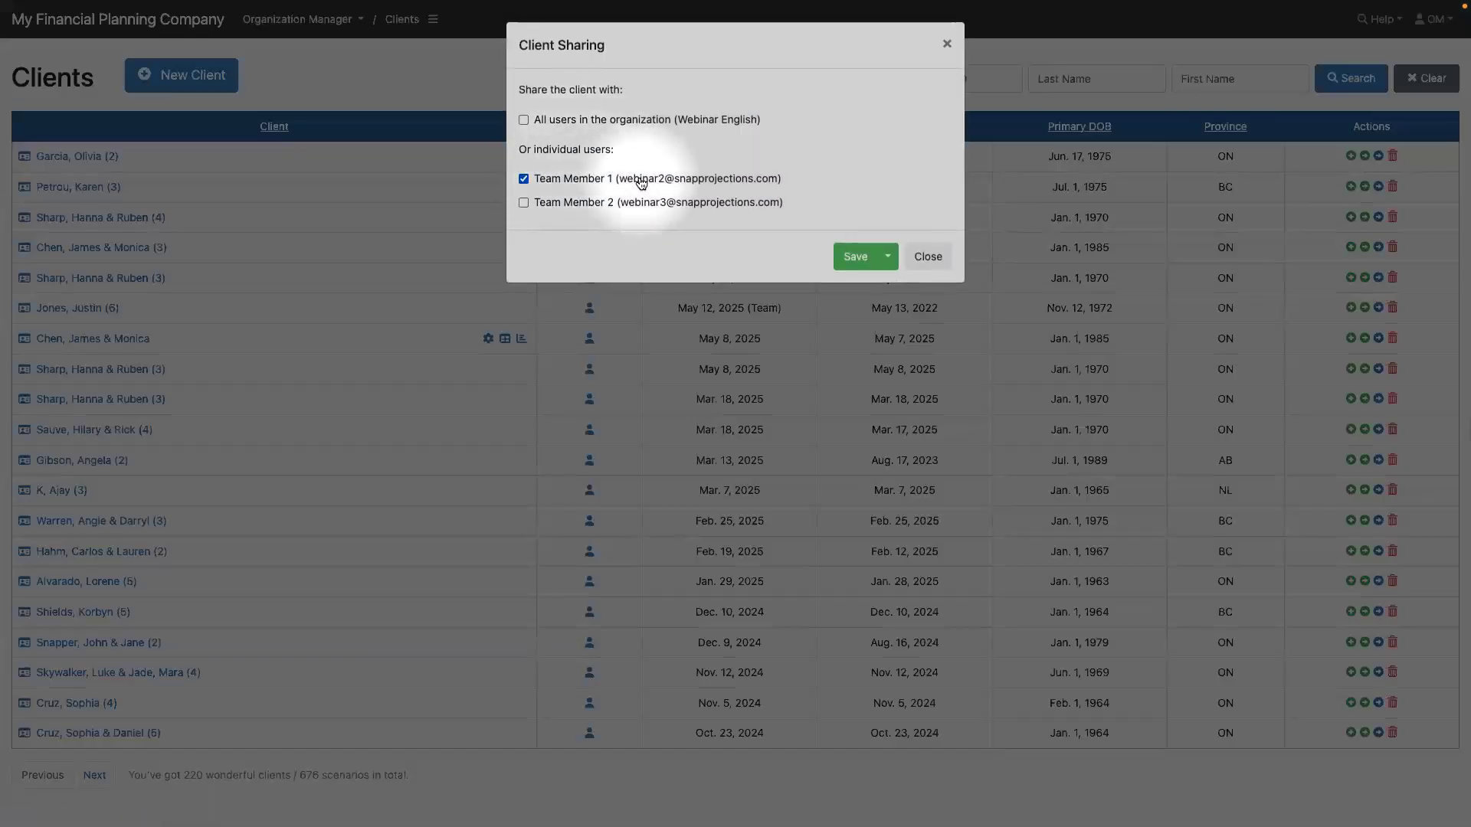
click(928, 256)
Filter the client list to Shared with all and check the first listed client's sharing settings.
click(594, 127)
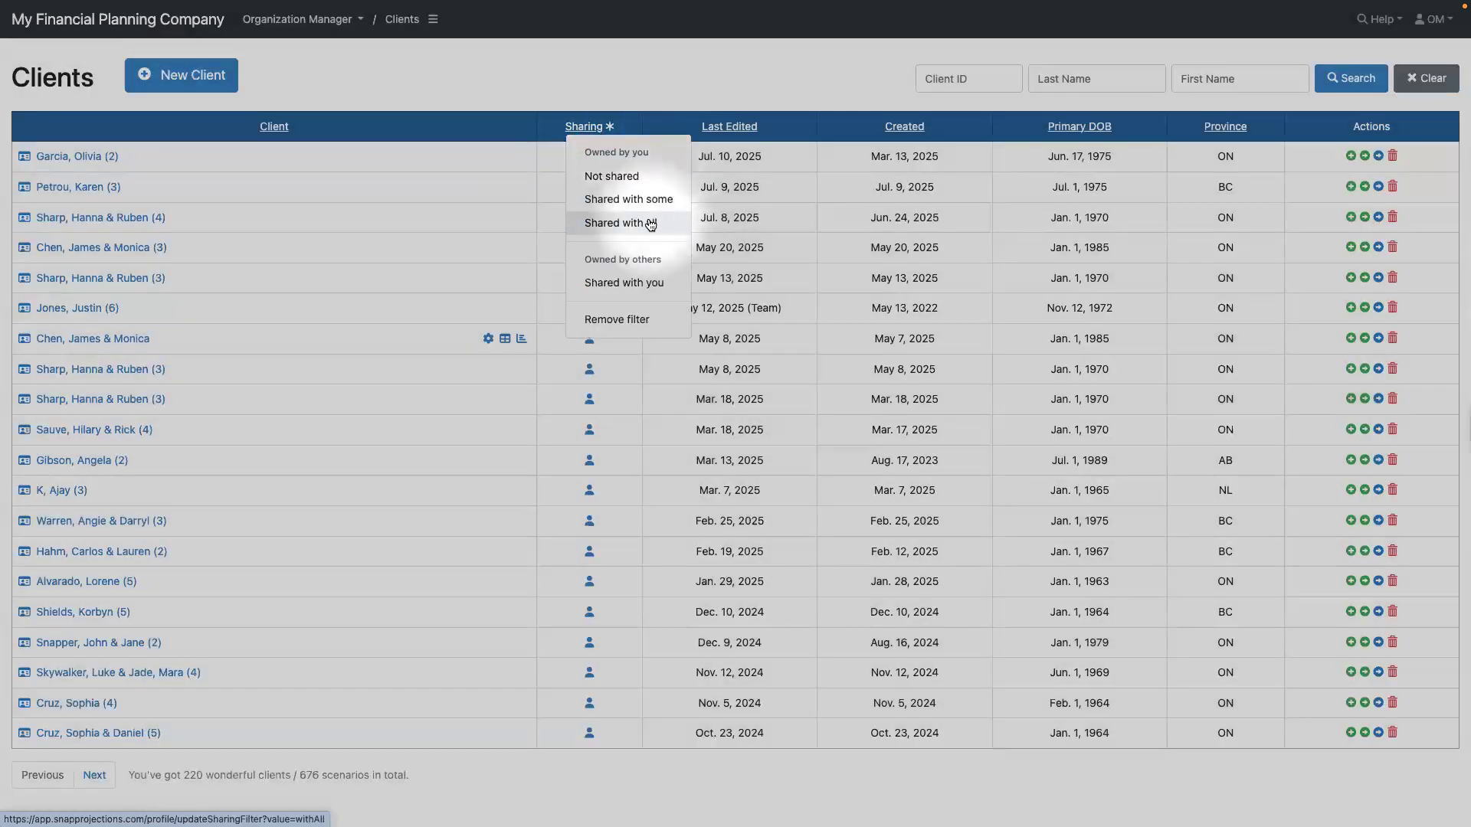
click(650, 223)
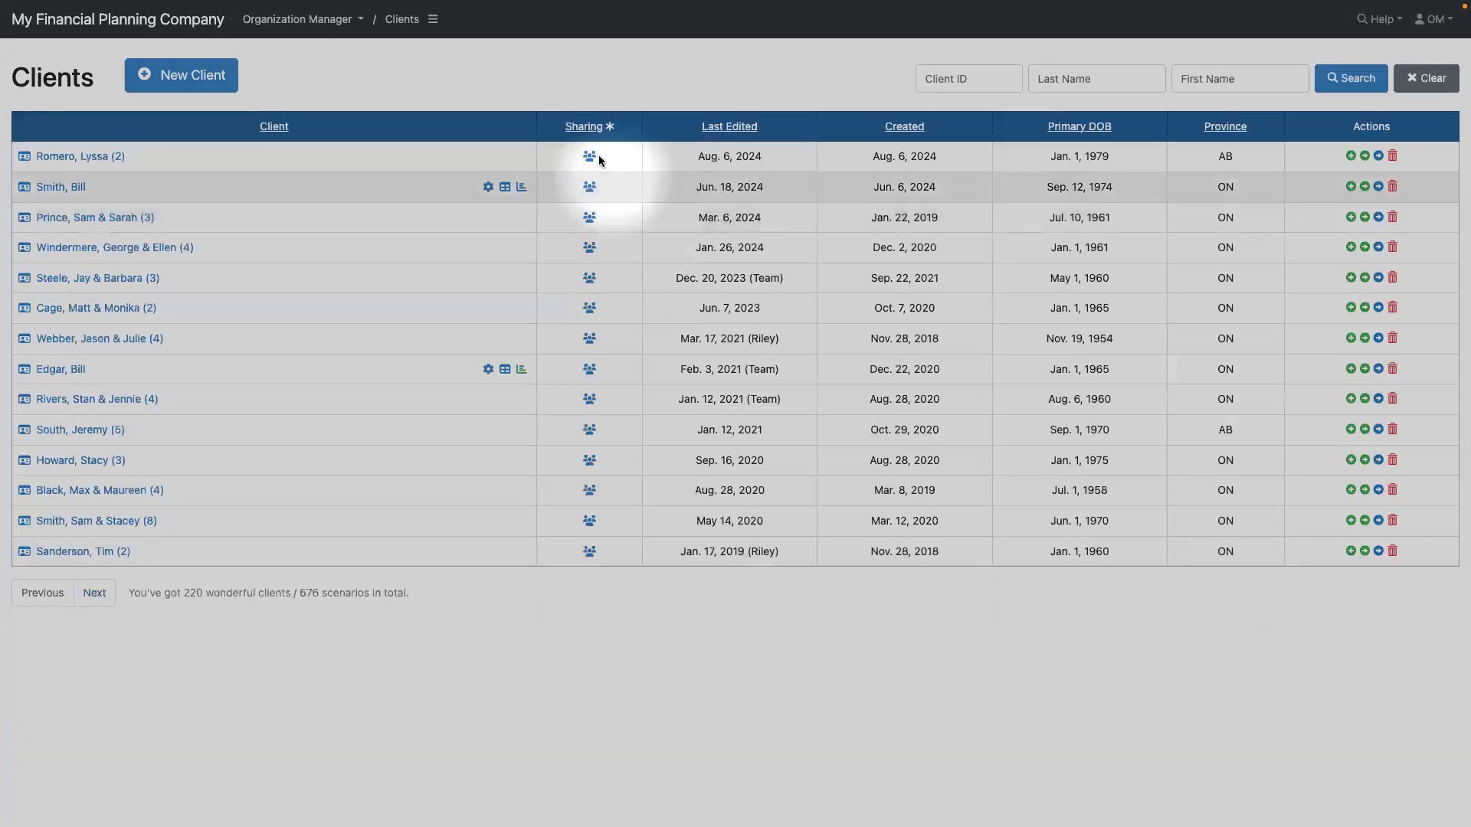
click(590, 157)
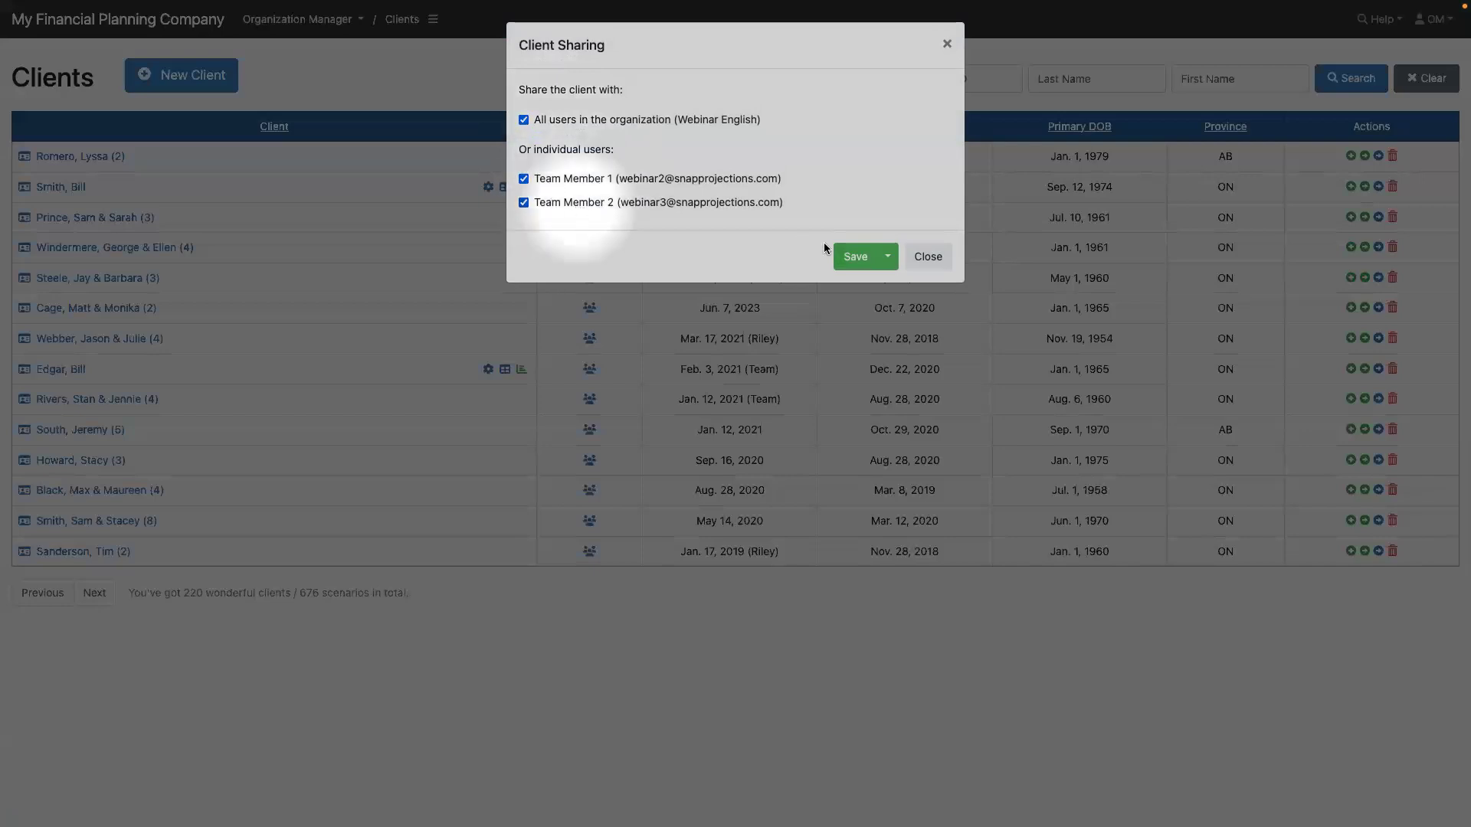
click(931, 260)
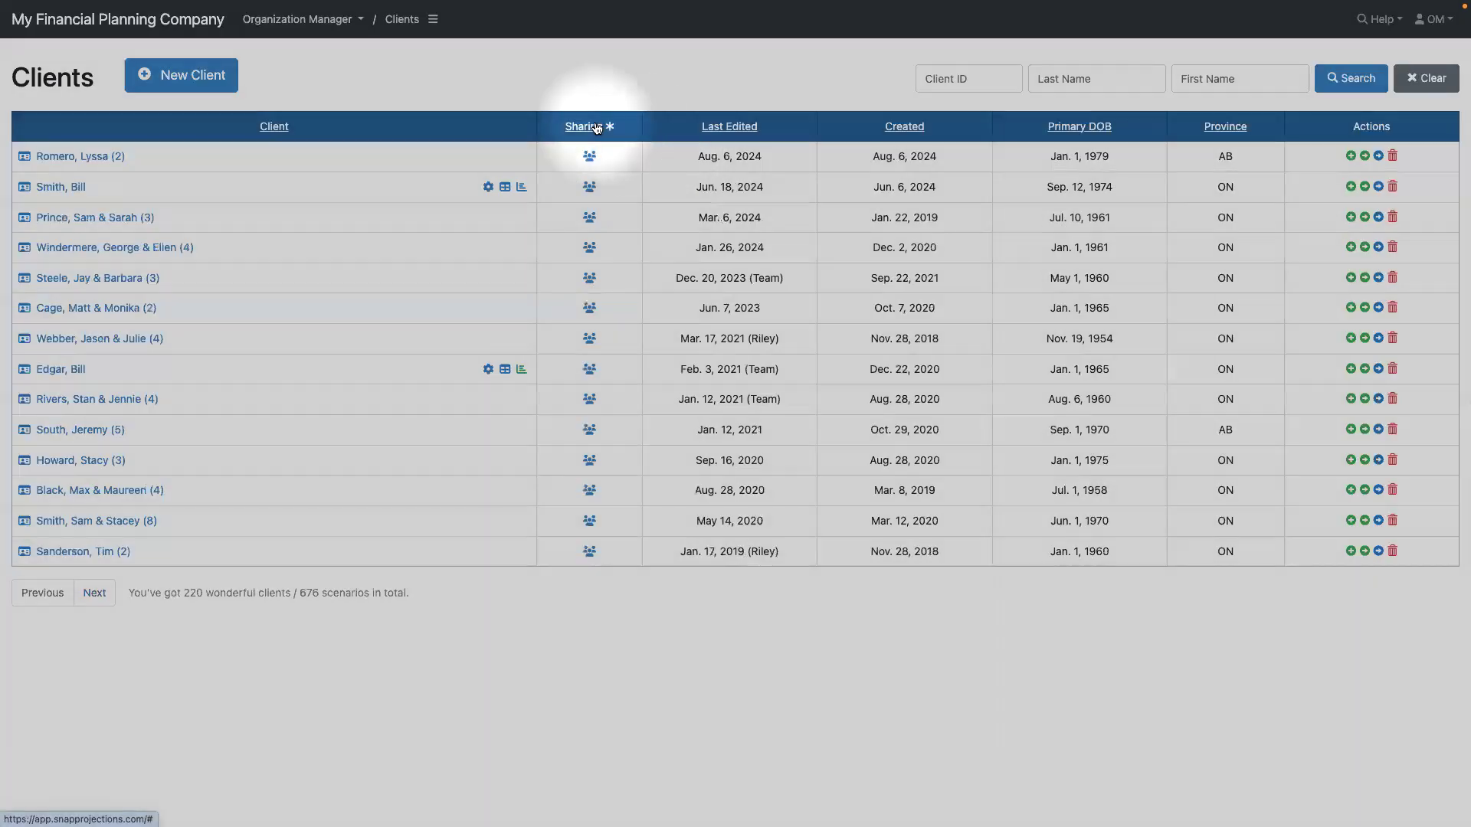
Remove the sharing filter from the client list.
click(597, 128)
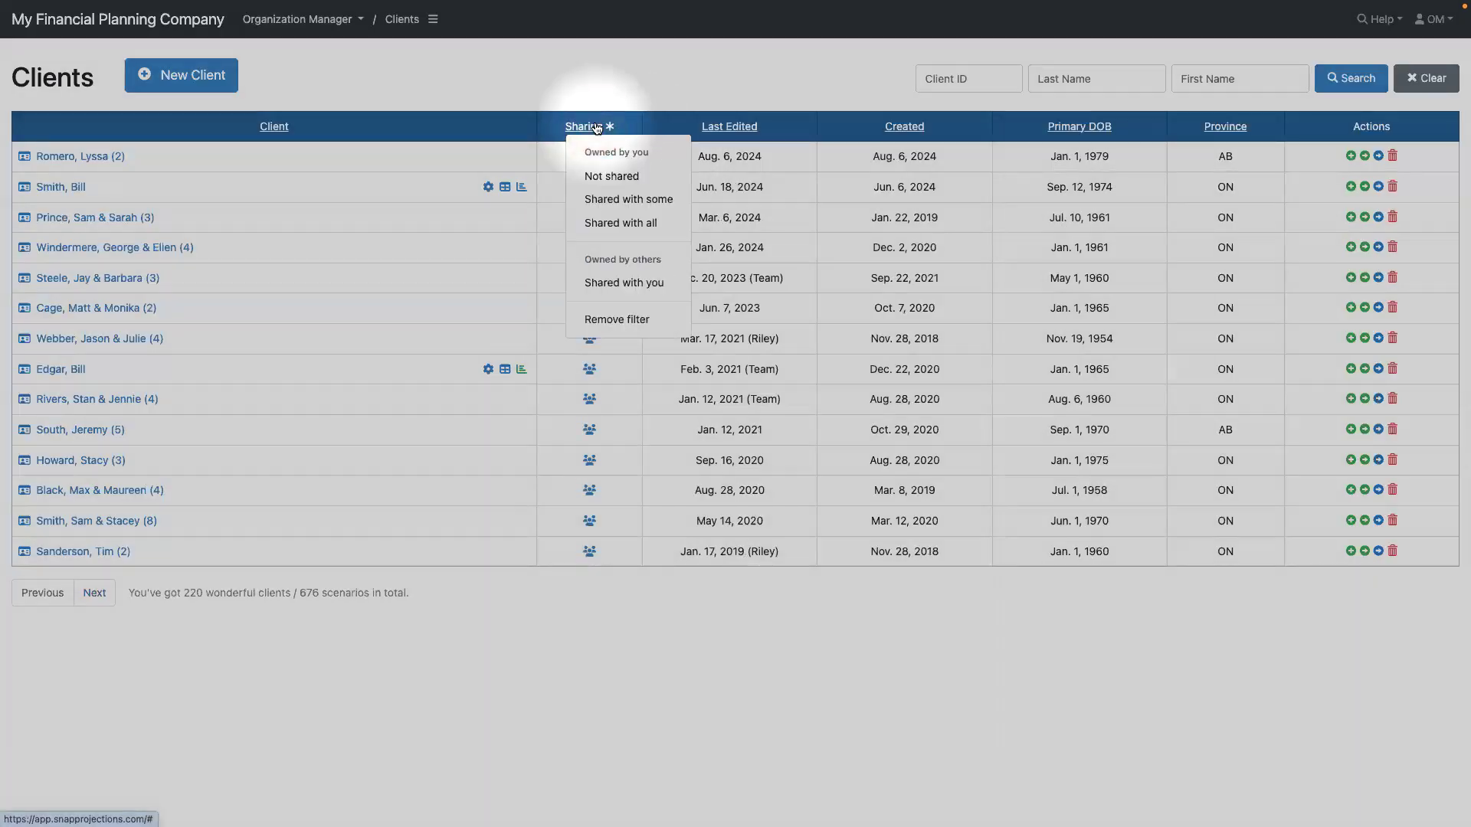
click(614, 320)
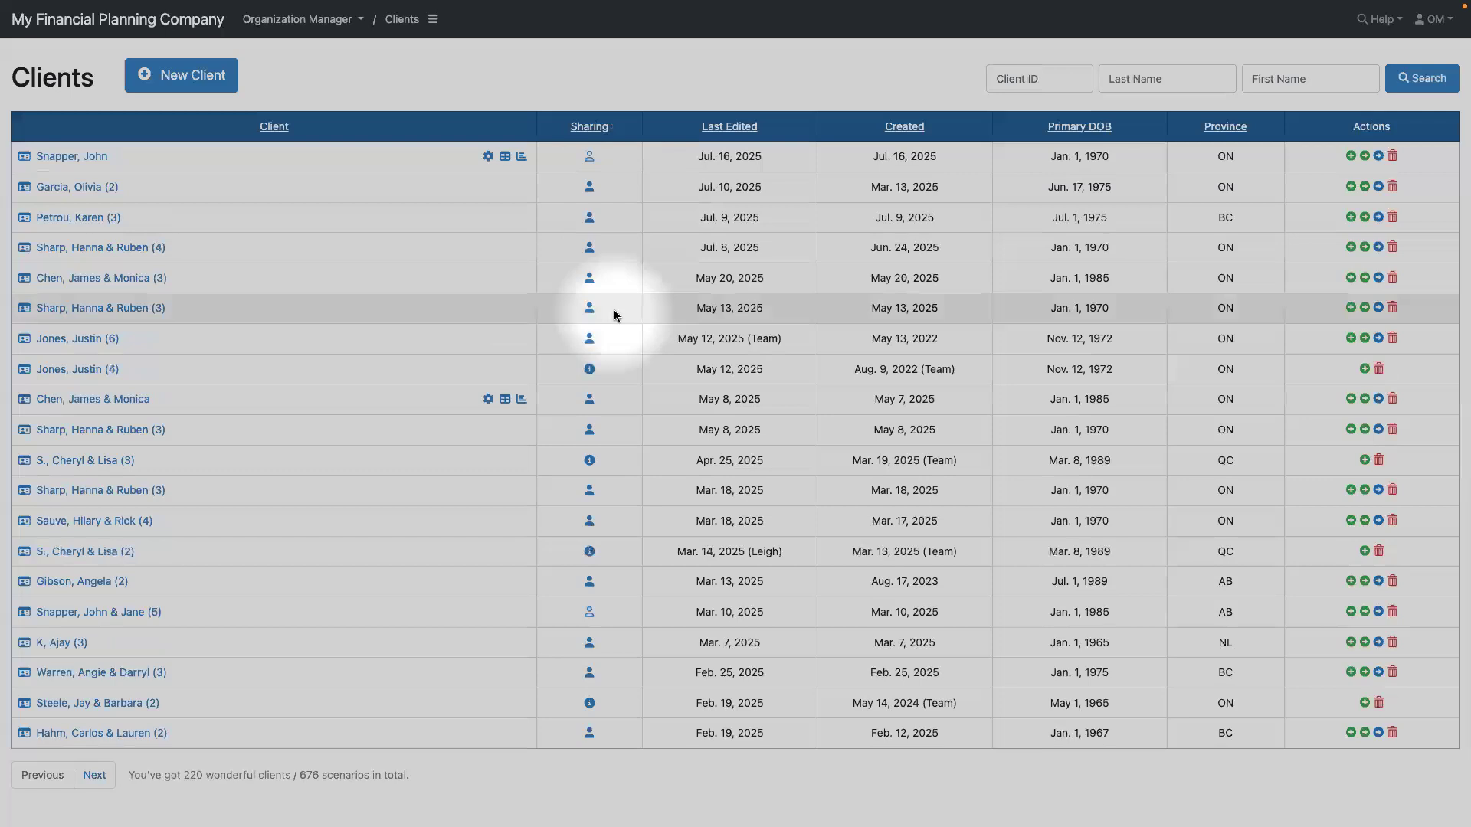
Open the scenario setup of the first listed client.
click(76, 159)
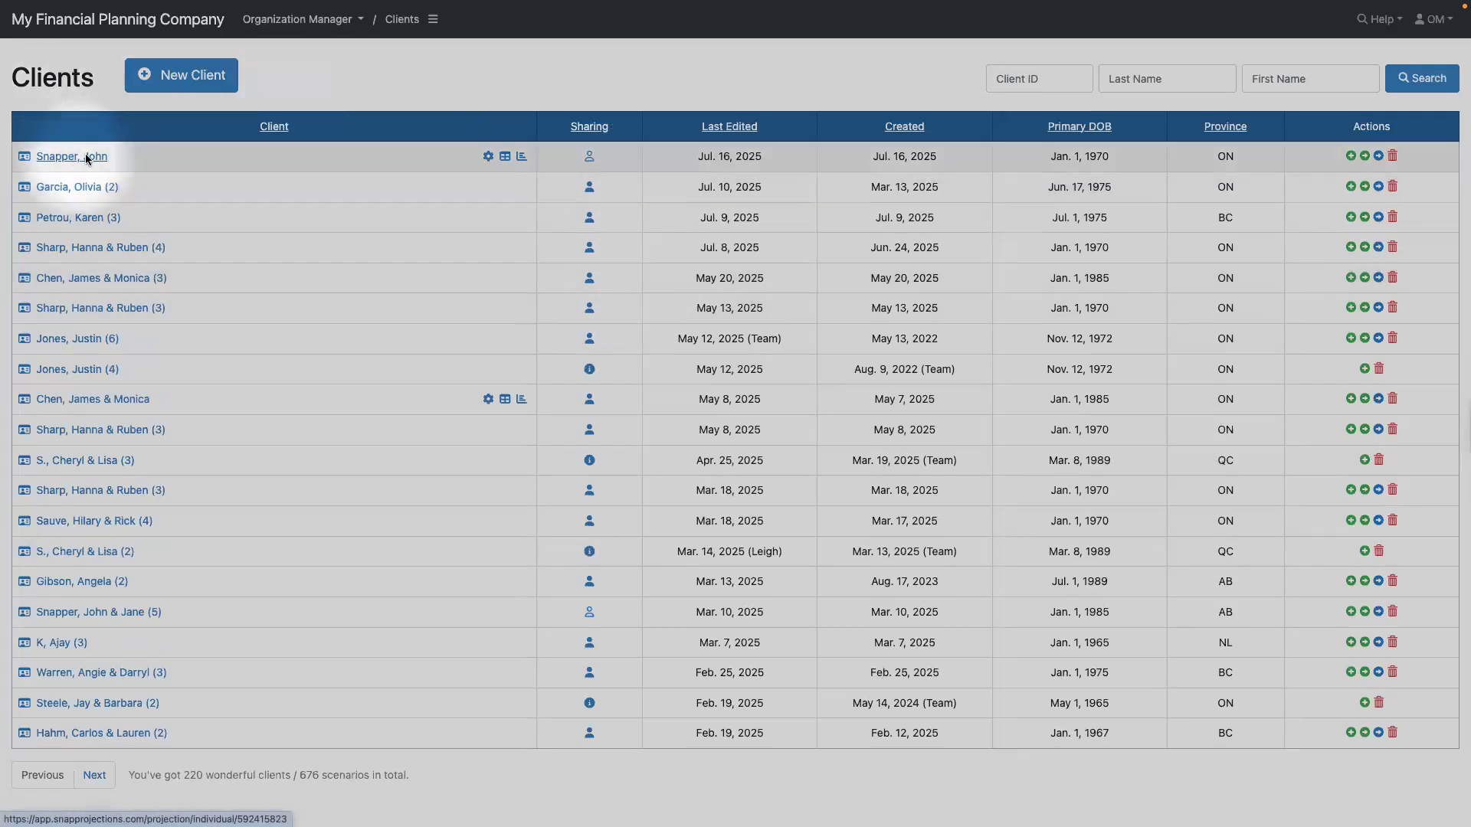
click(488, 156)
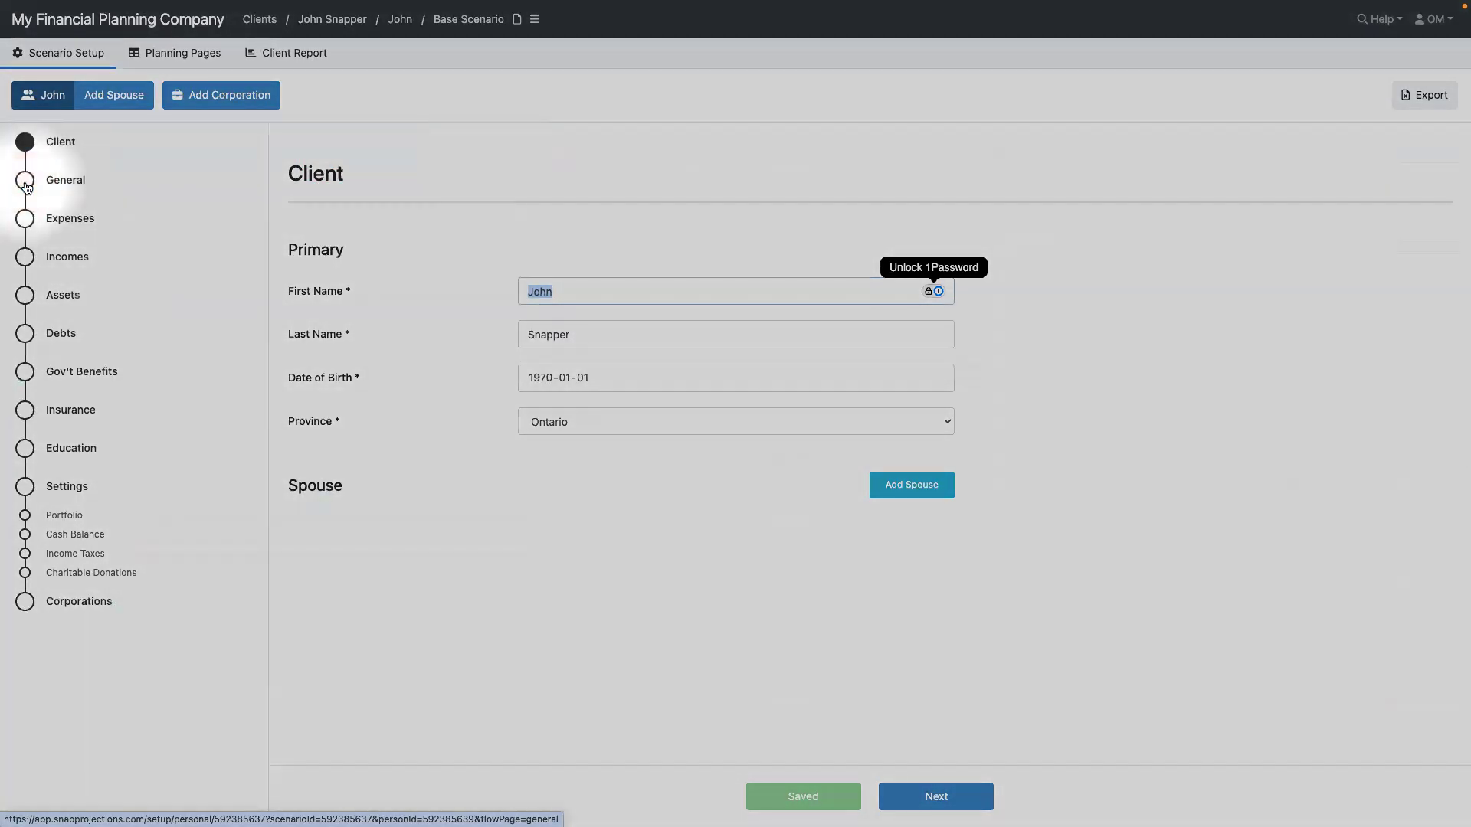
Review the General page's ages, inflation rates and rates of return, and check the options for saving or resetting its defaults.
click(25, 184)
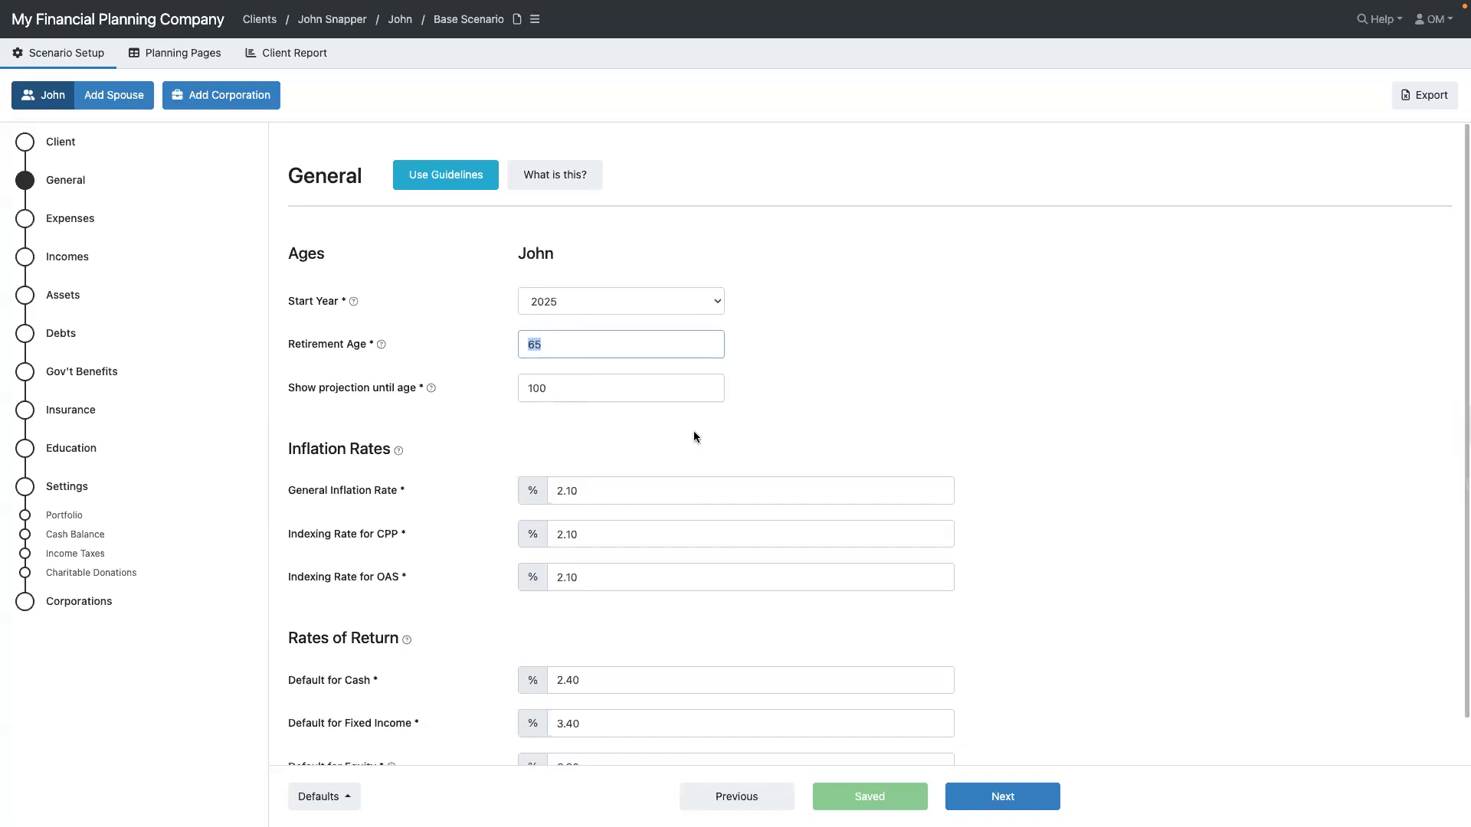
scroll(692, 431, down, 2)
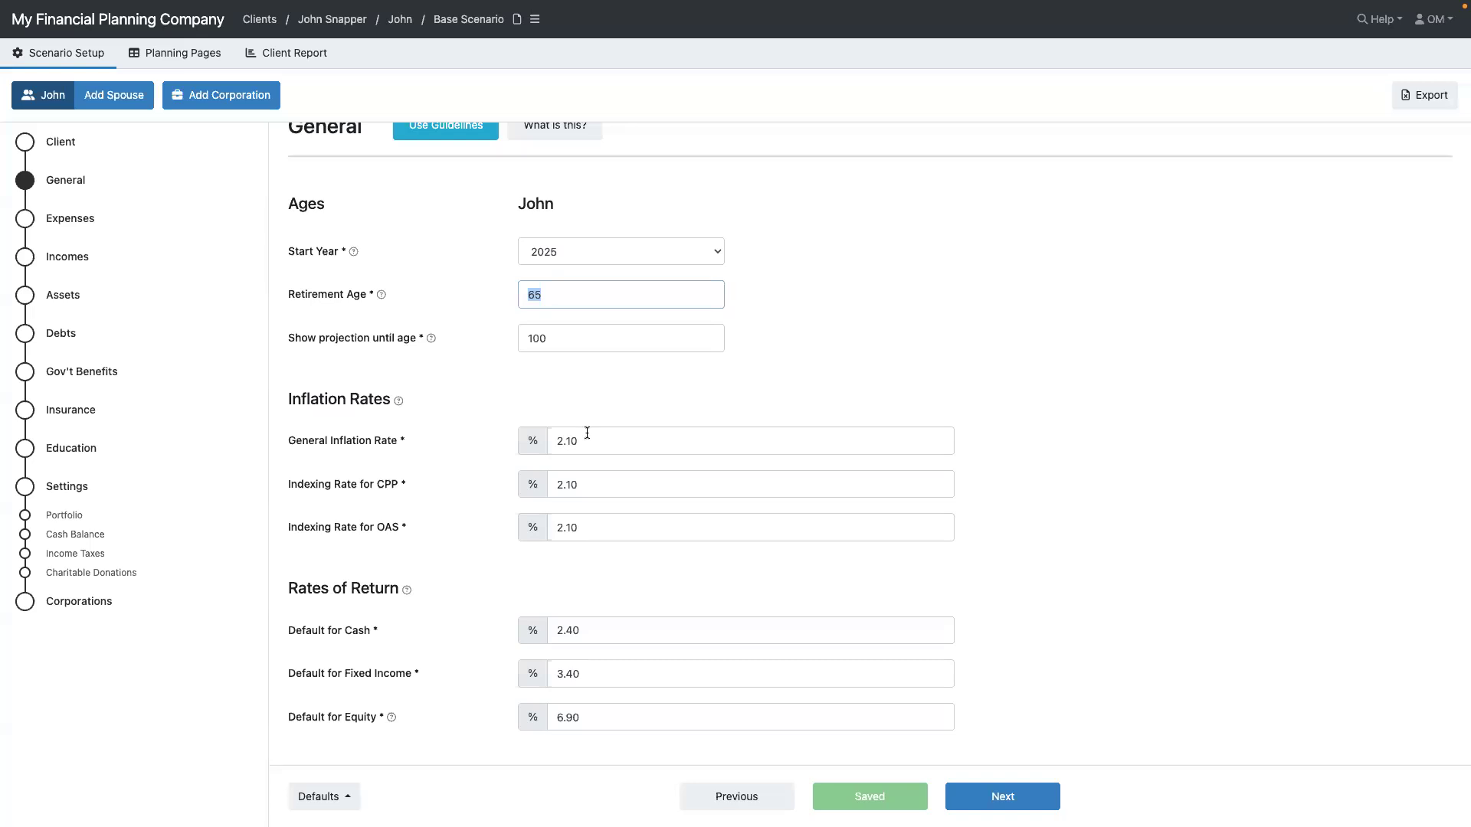
scroll(593, 670, down, 1)
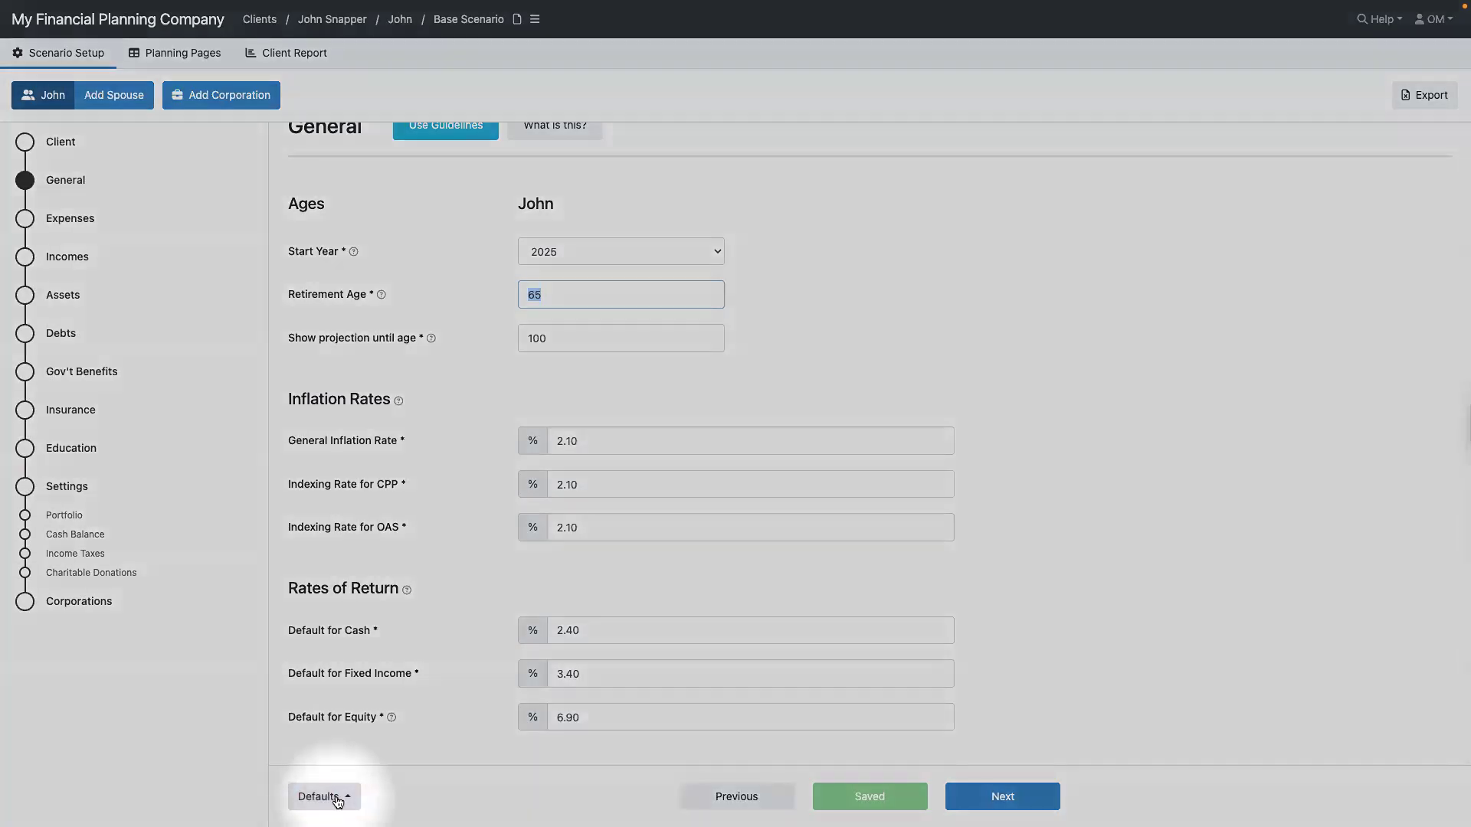
click(337, 799)
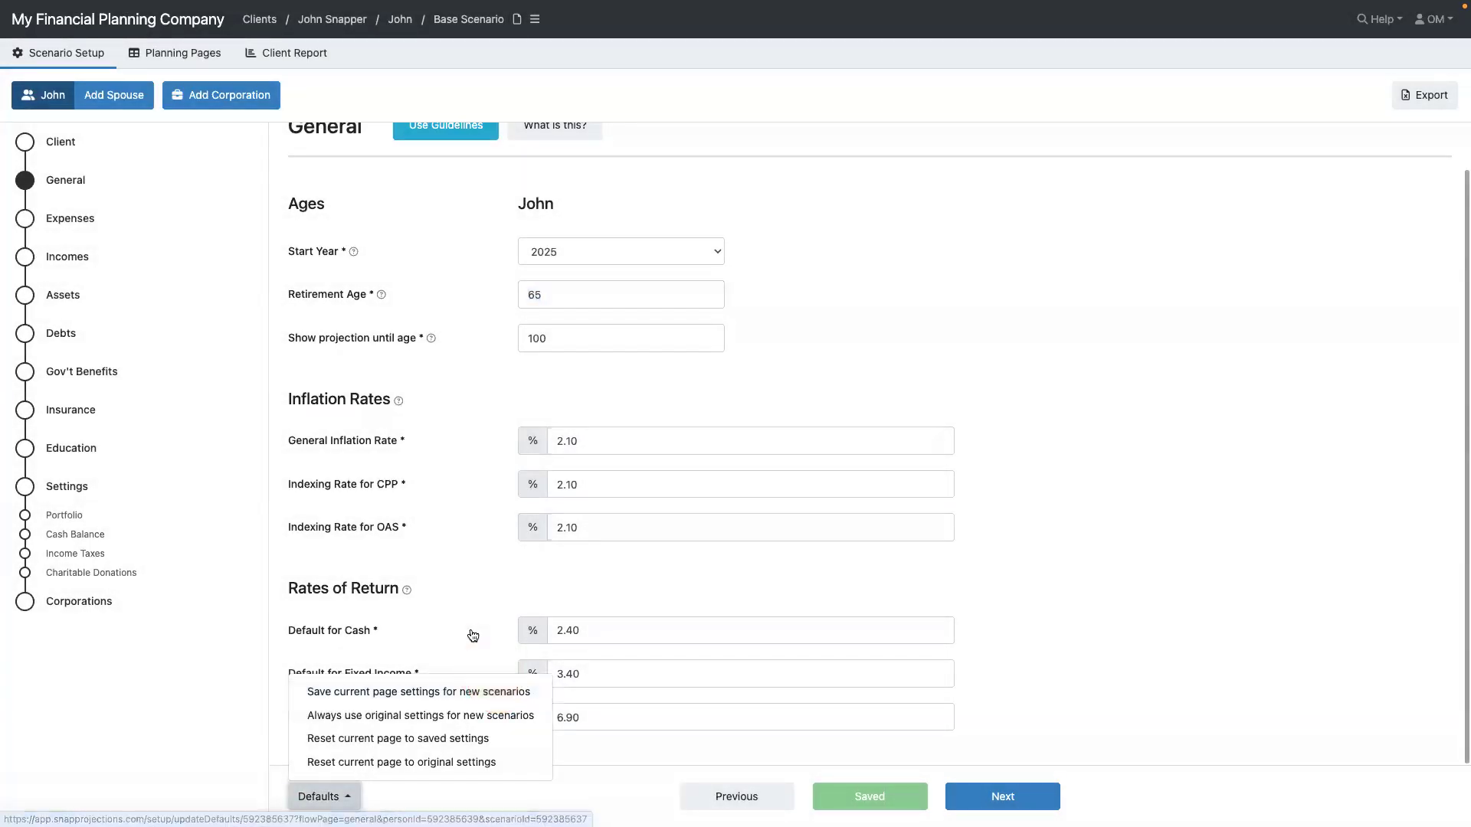
click(469, 635)
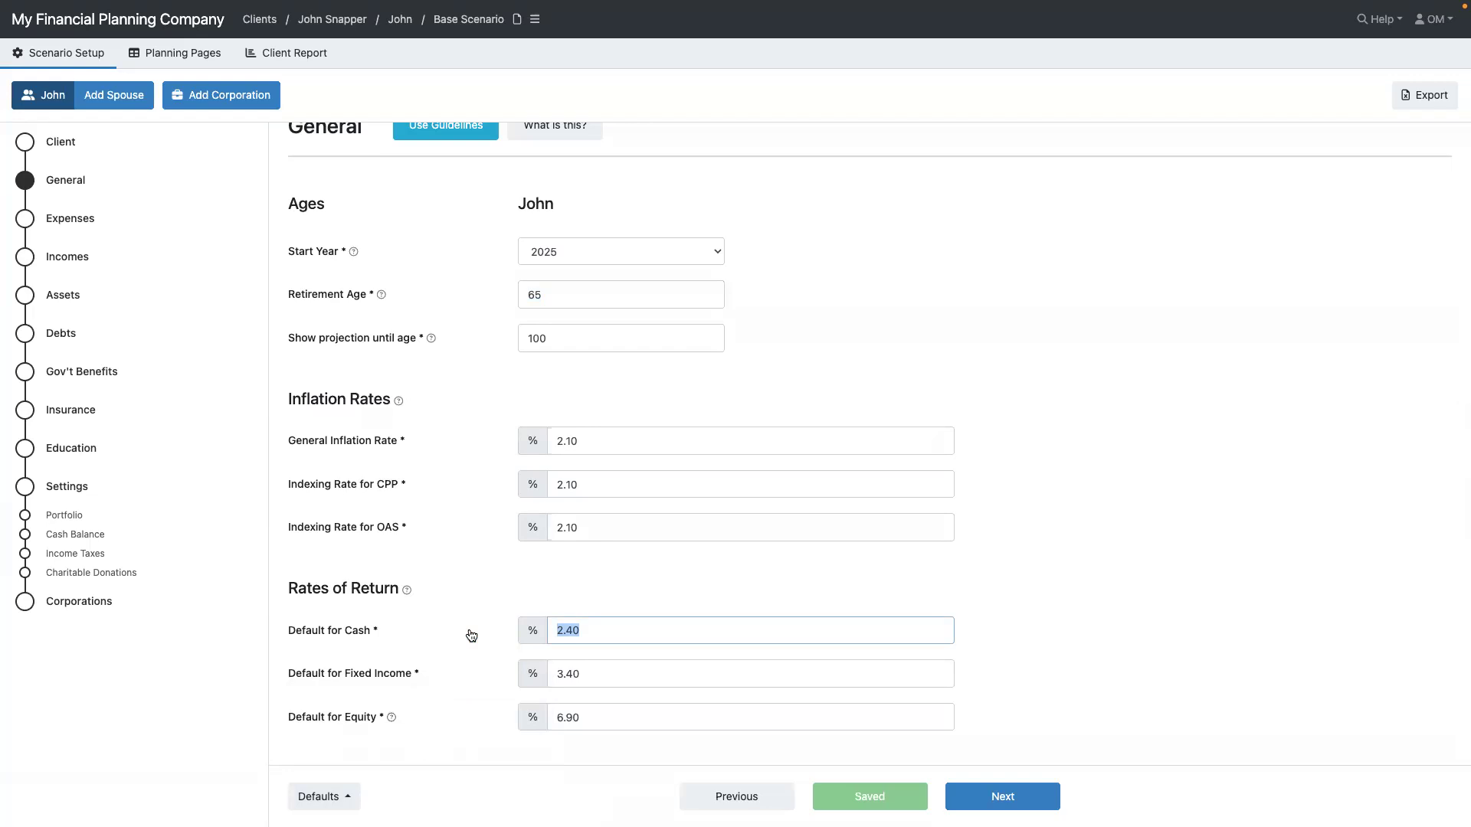
Review the client's incomes and financial assets, including the TFSA and RRSP/RRIF settings.
click(64, 262)
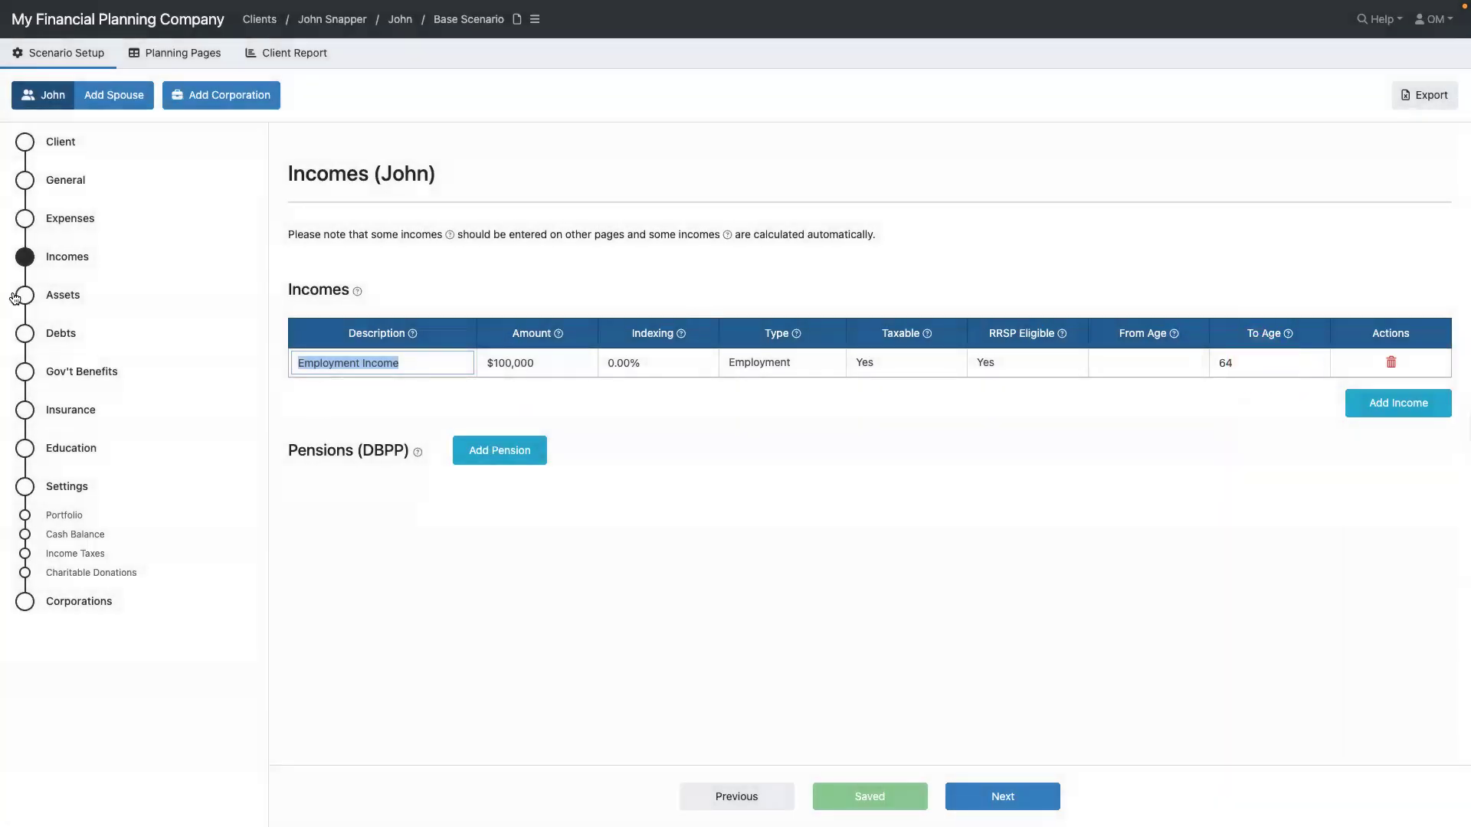
click(23, 299)
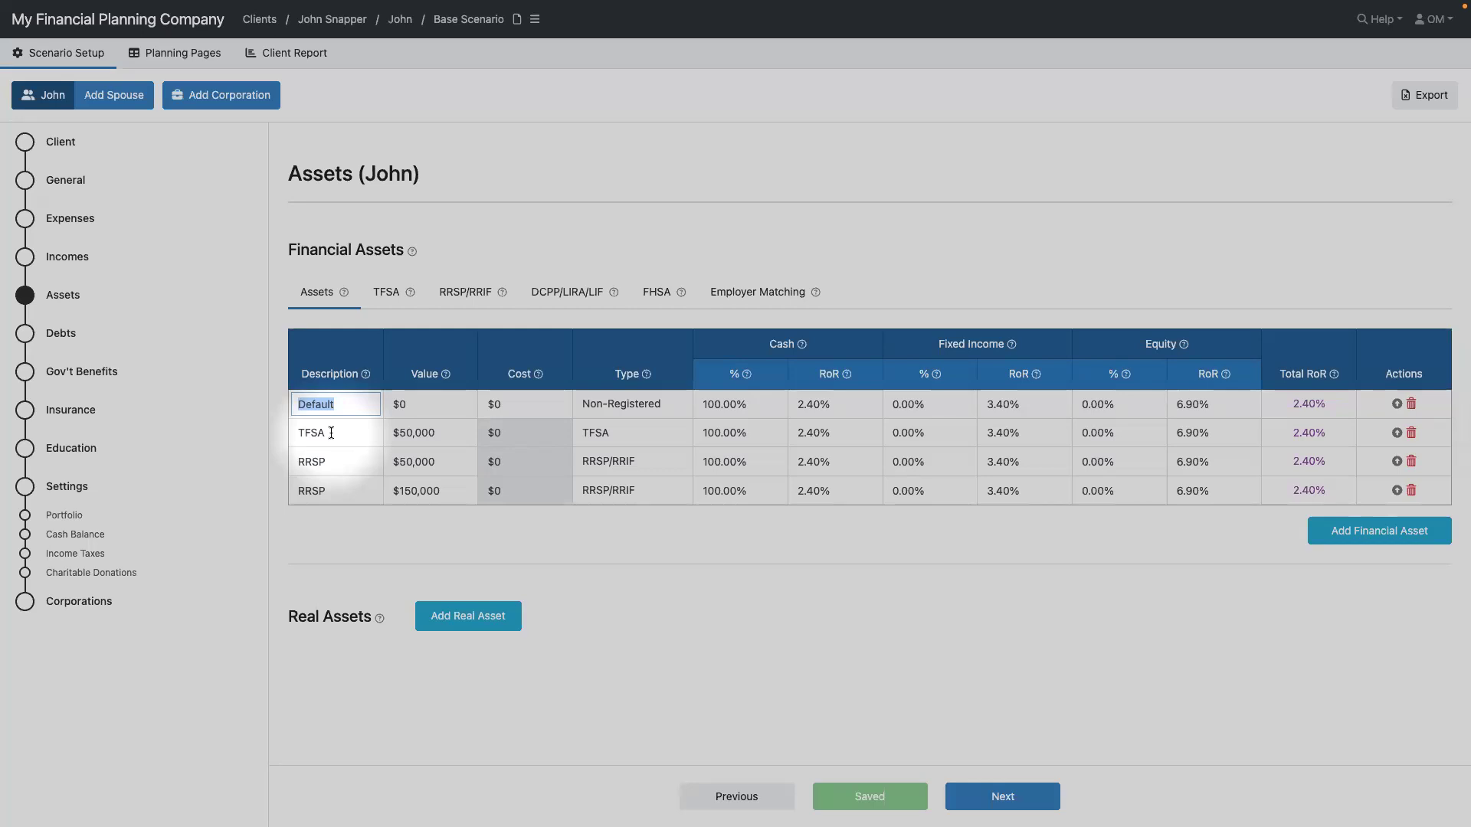
click(392, 303)
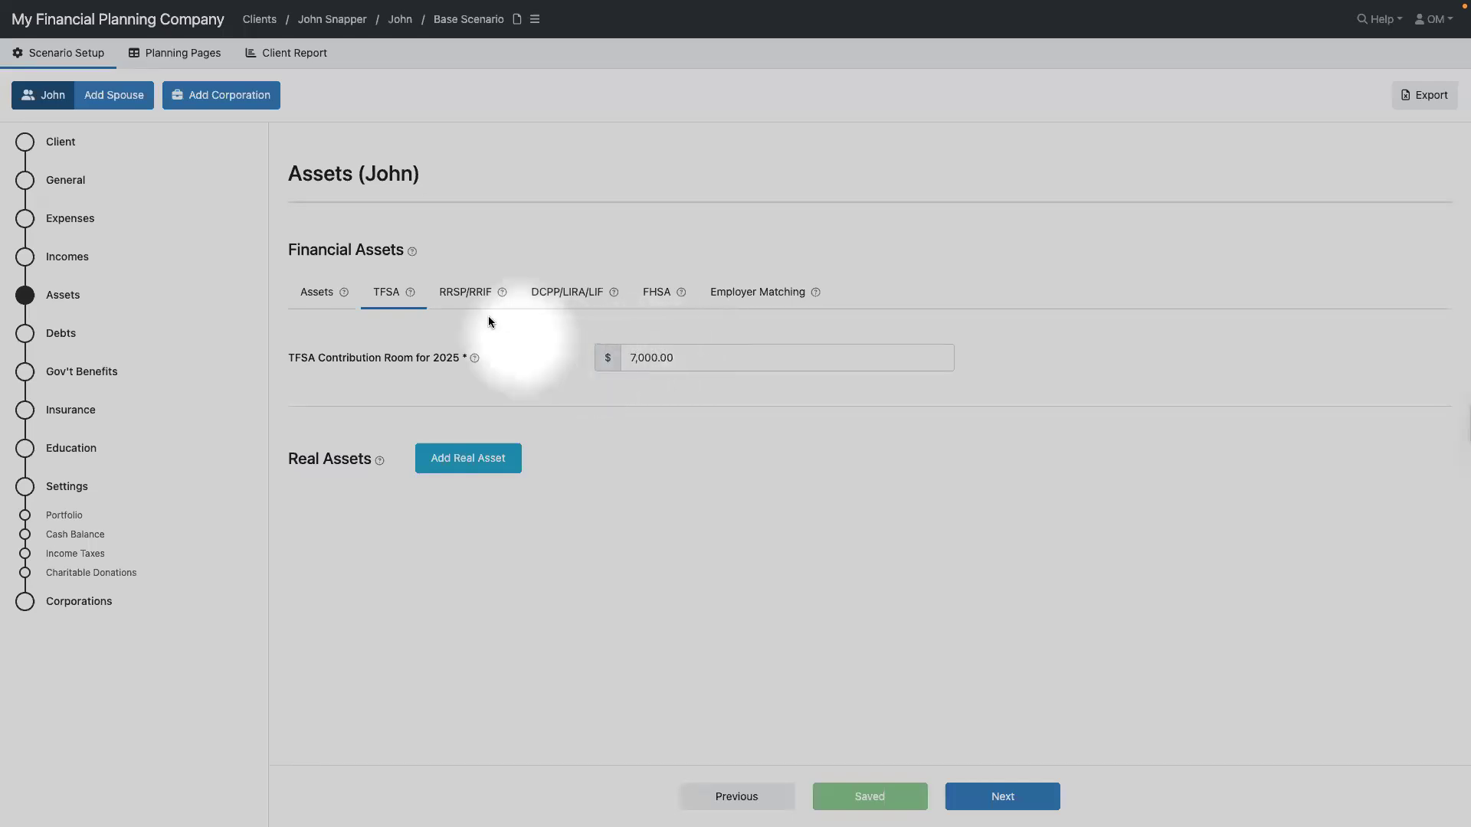
click(468, 297)
click(680, 358)
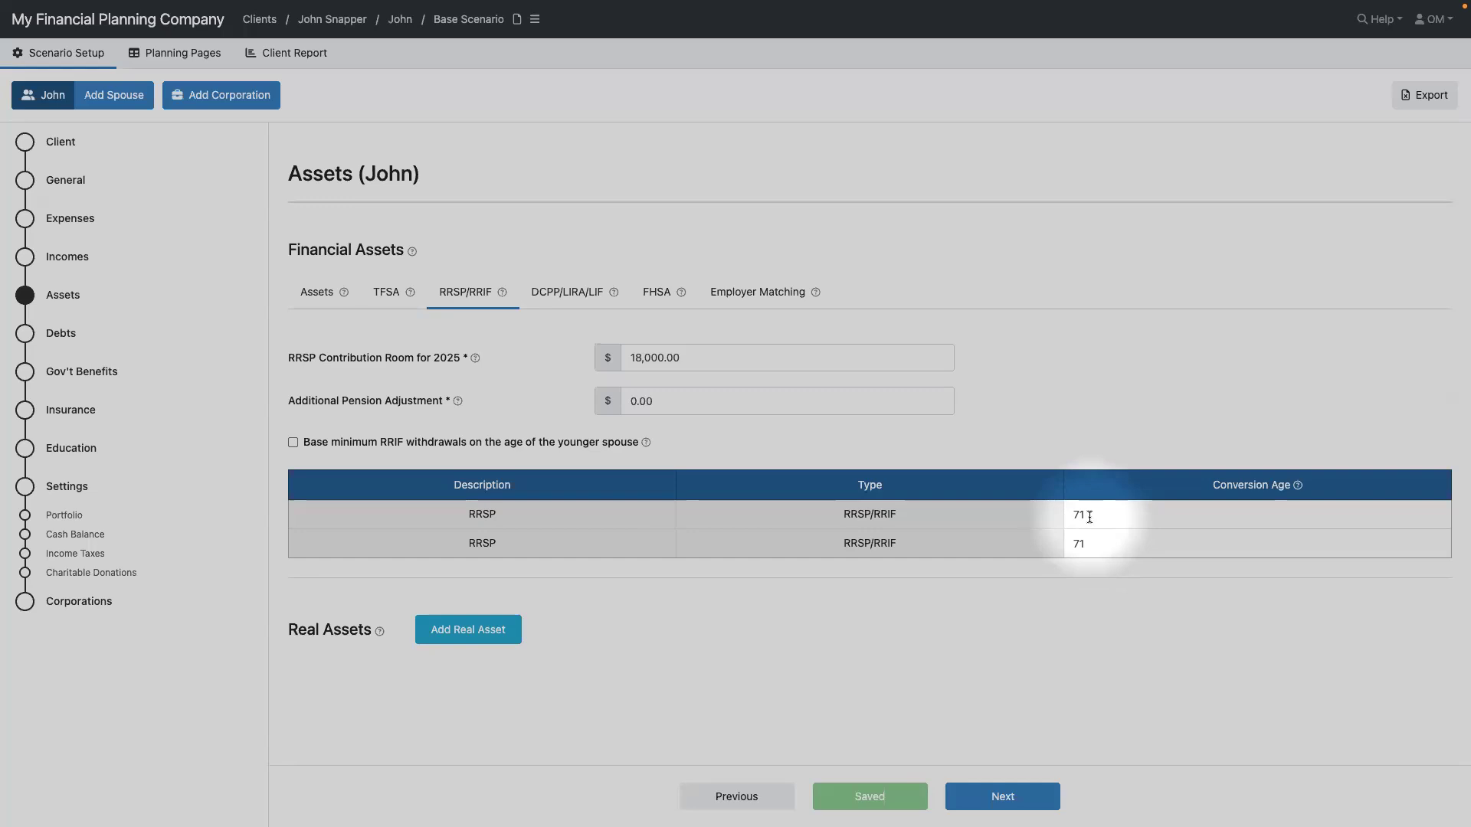
Review the Canada Pension Plan and Old Age Security settings among the client's government benefits.
click(24, 379)
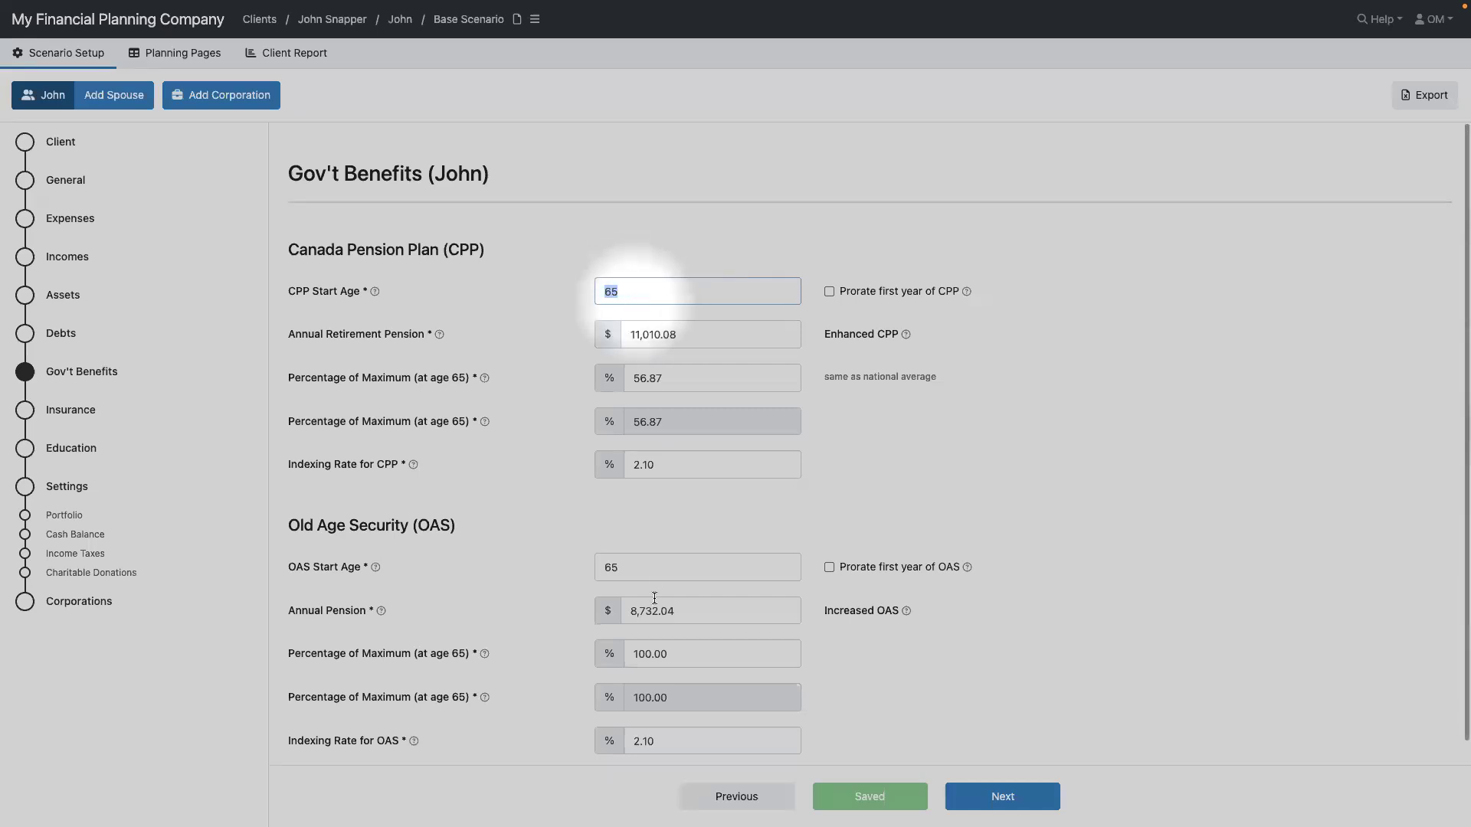
scroll(613, 556, down, 1)
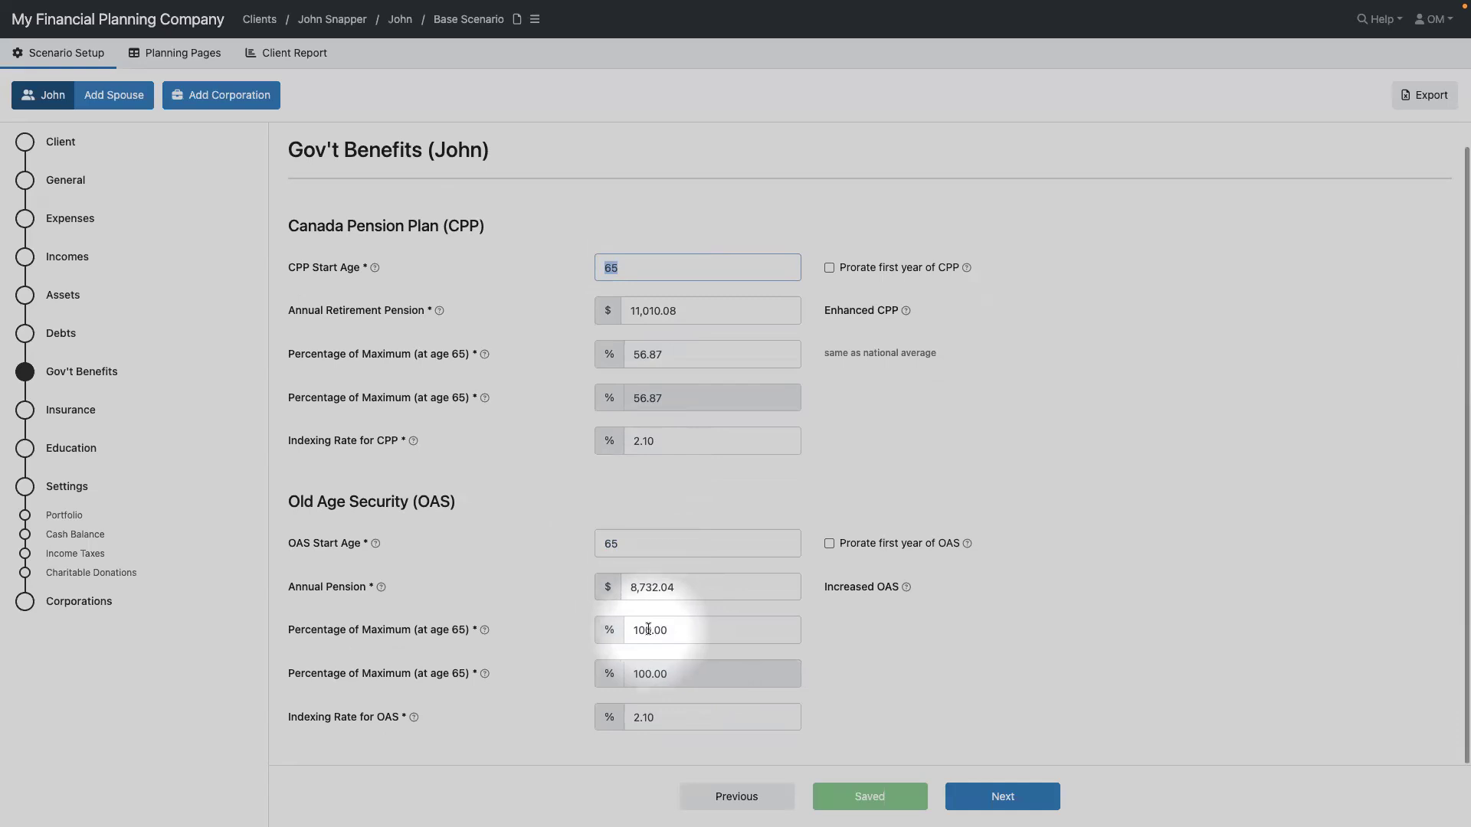
Review the scenario's Portfolio, Cash Balance and Income Taxes settings.
click(25, 488)
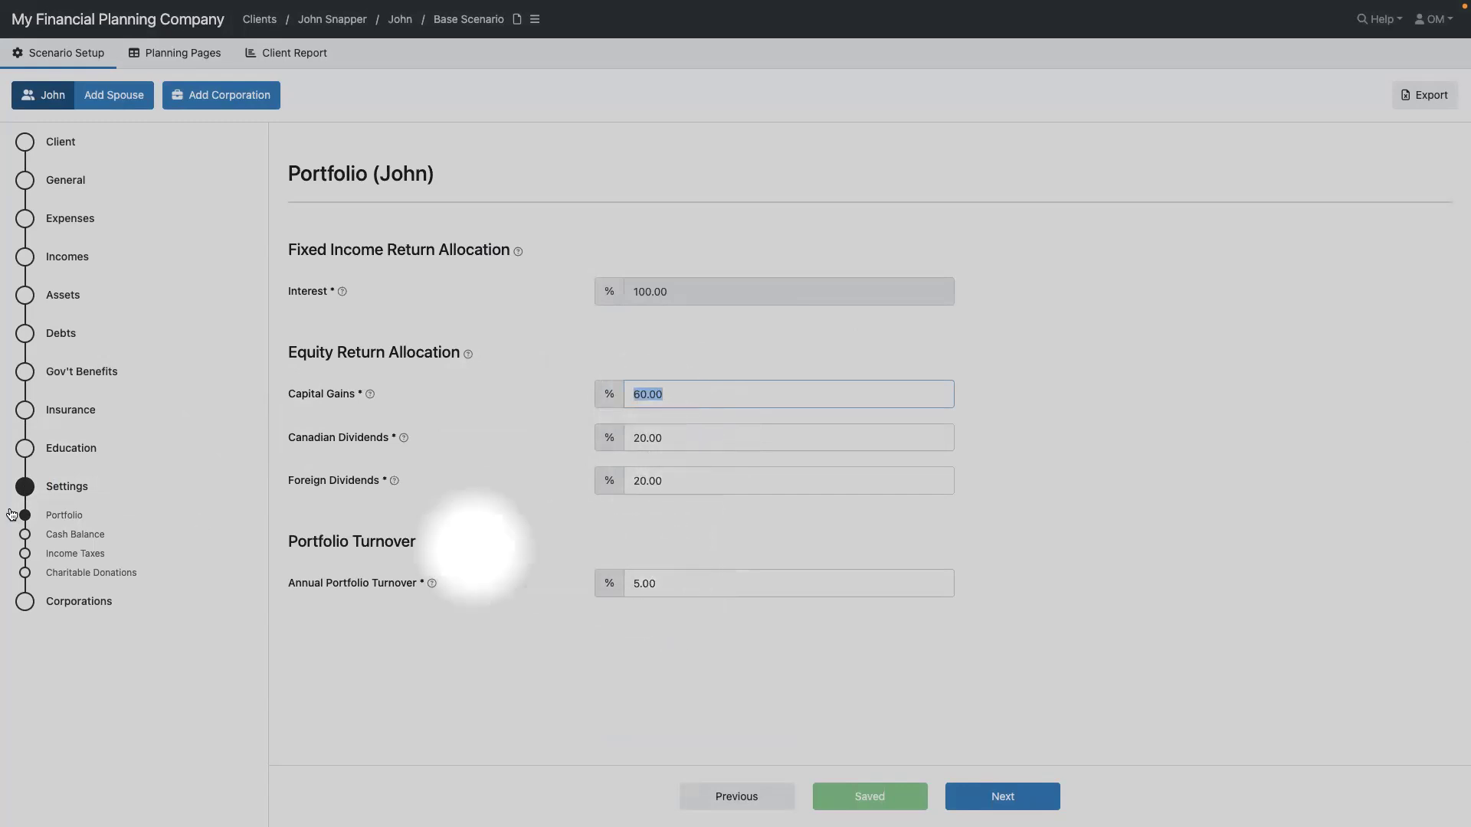
click(27, 540)
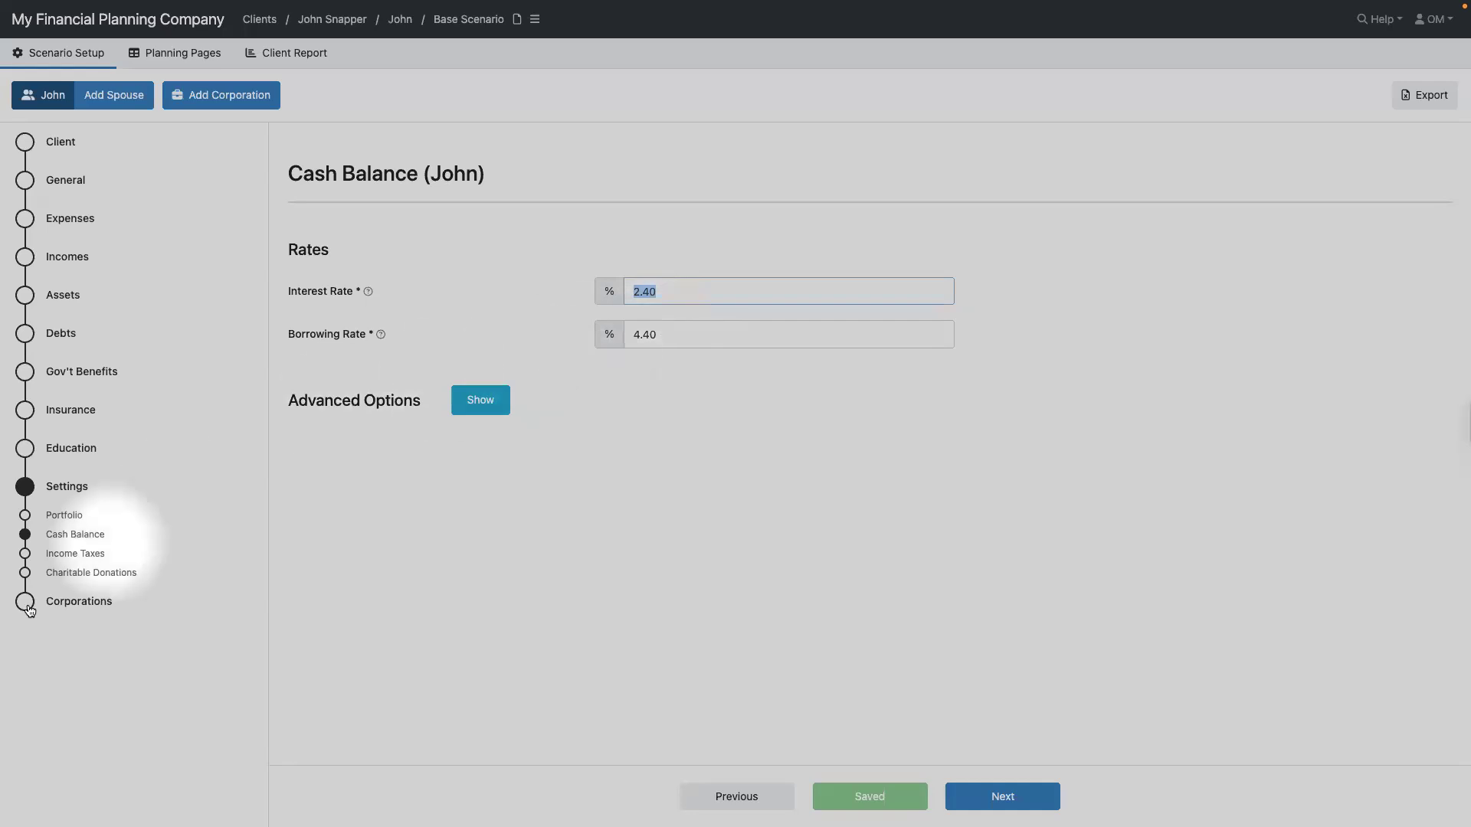
click(26, 555)
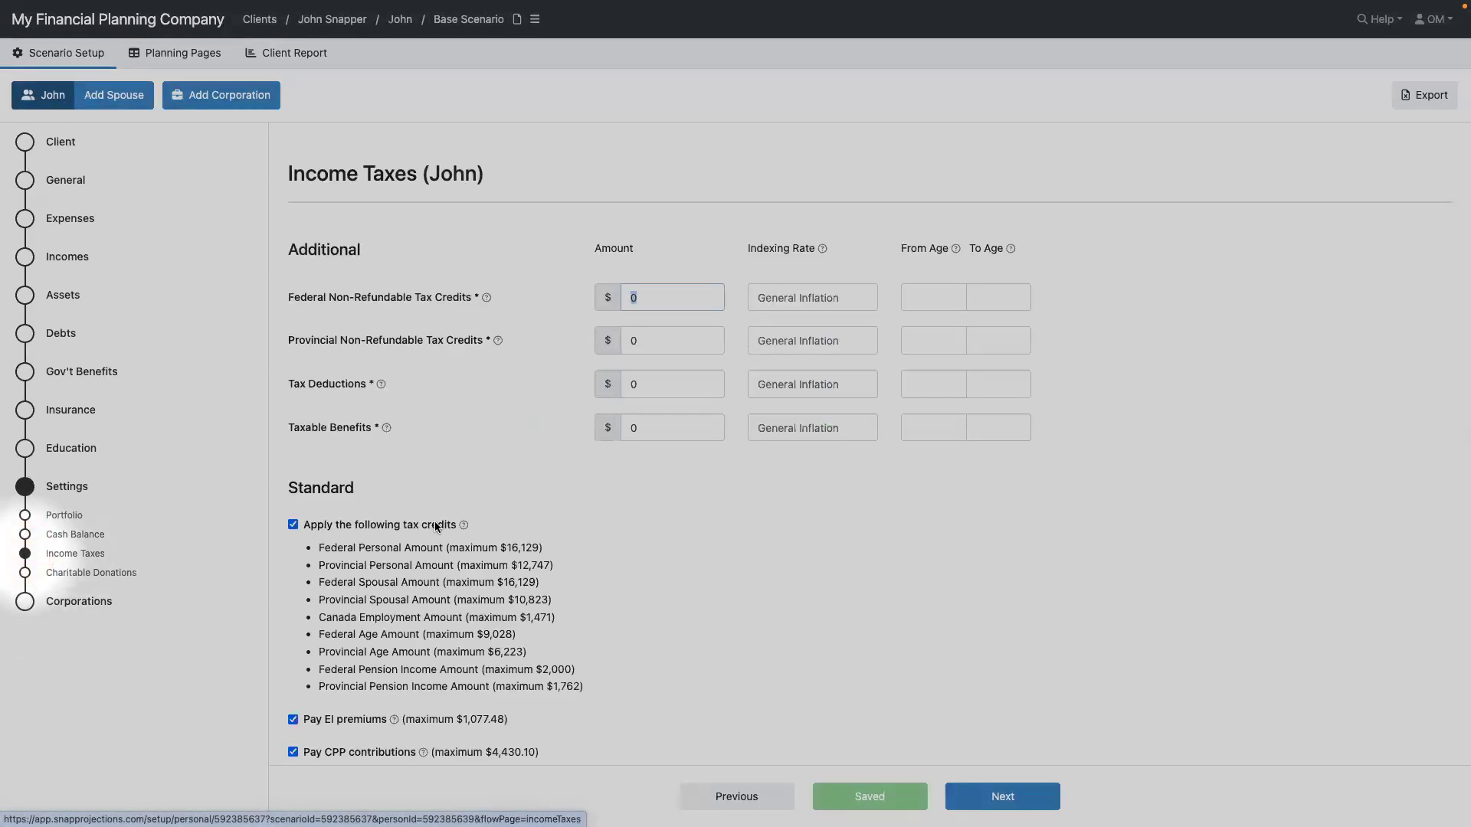
scroll(475, 506, down, 1)
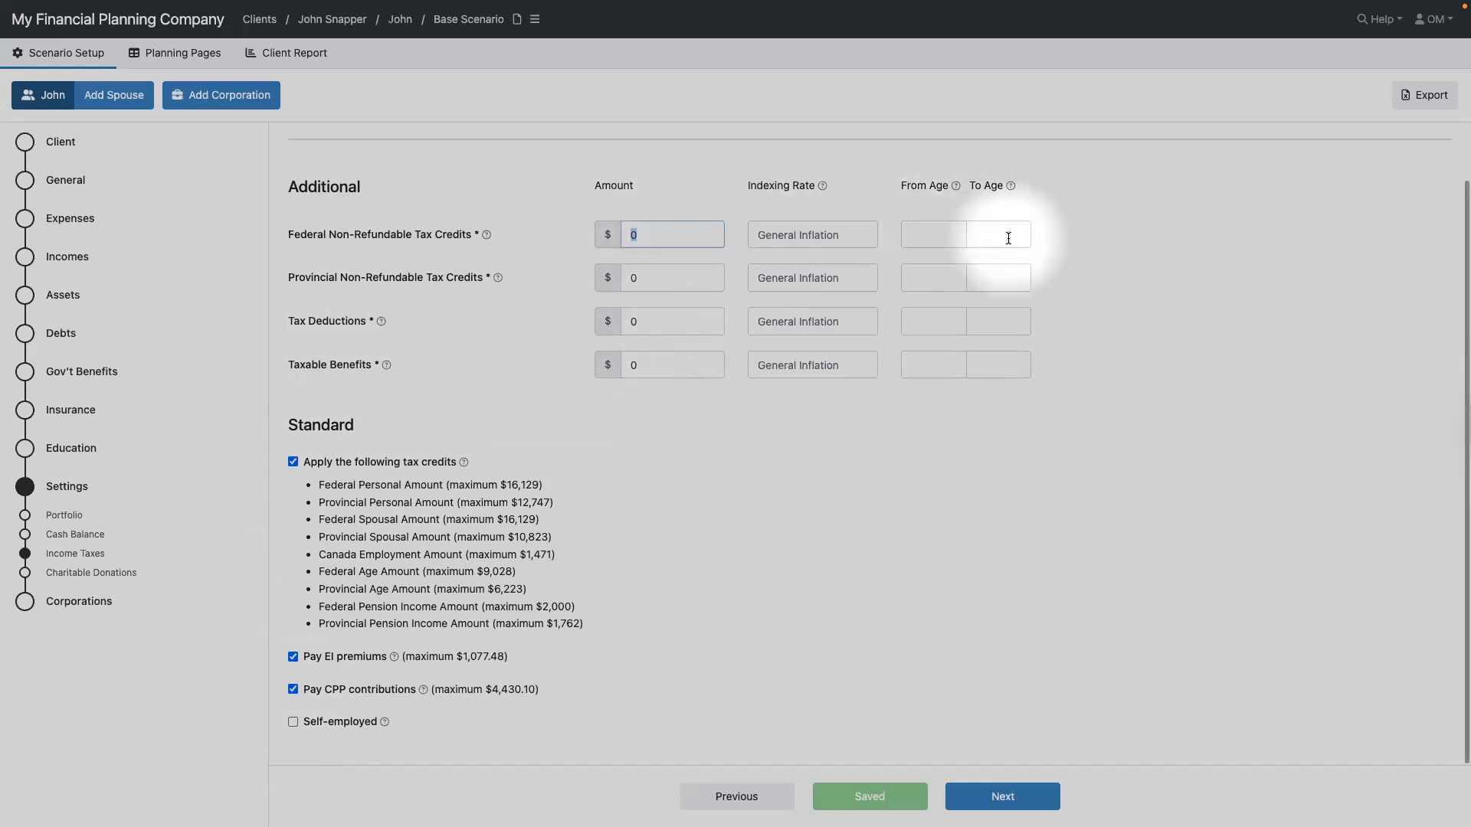
Enable charitable donations to check the unclaimed donations fields, and disable the option again.
click(29, 576)
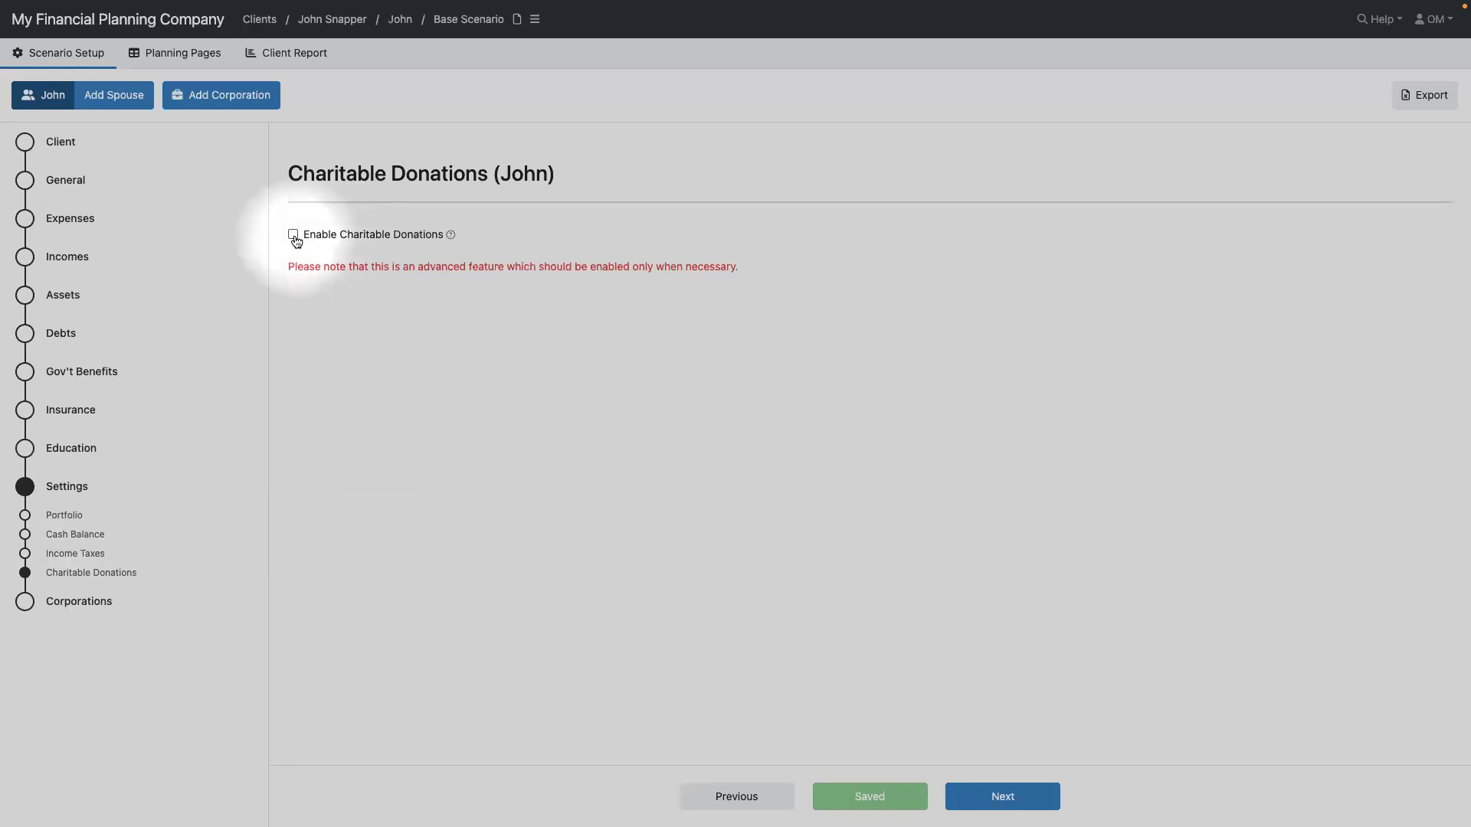
click(294, 238)
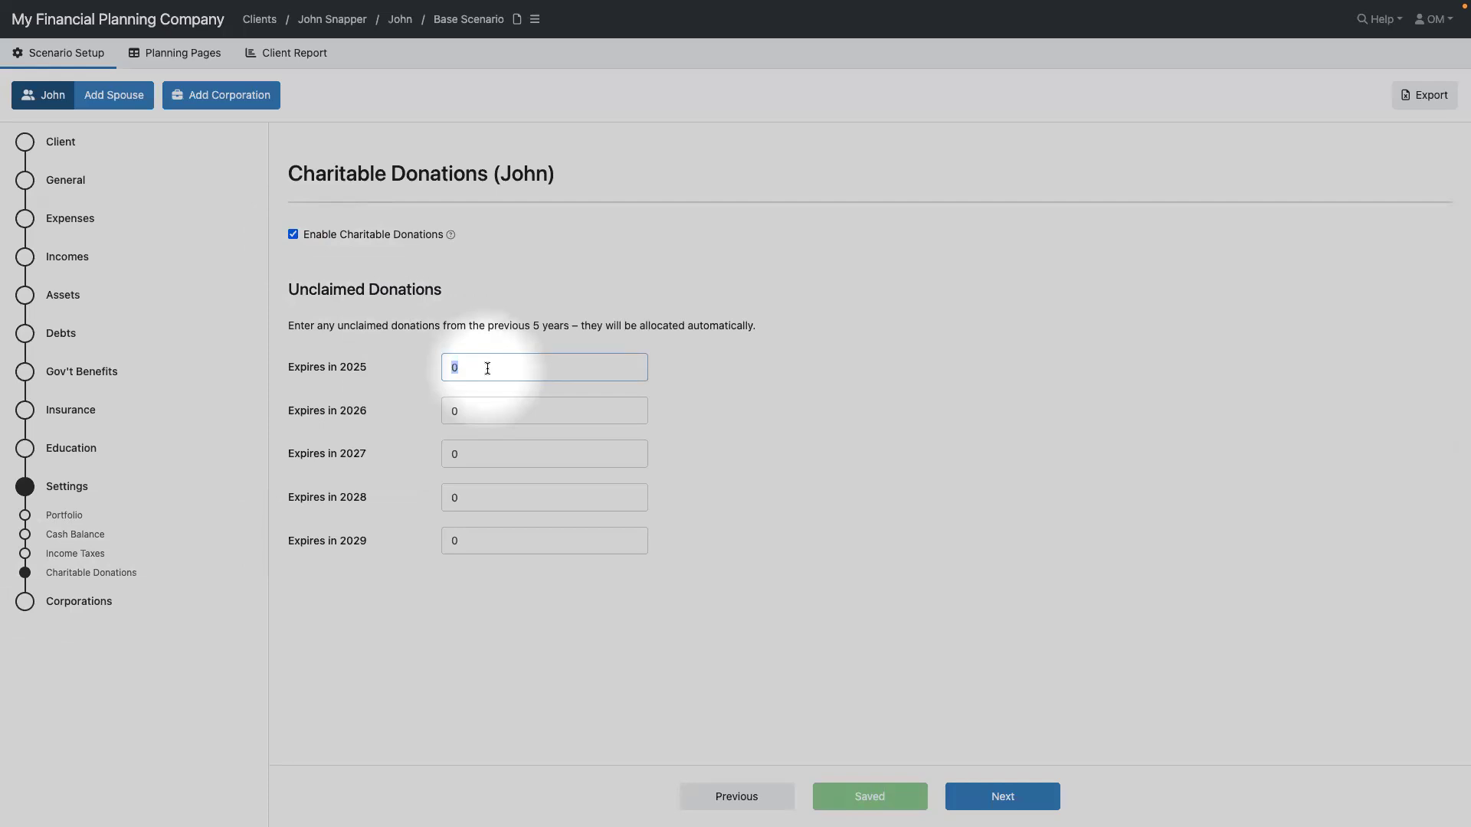
click(294, 234)
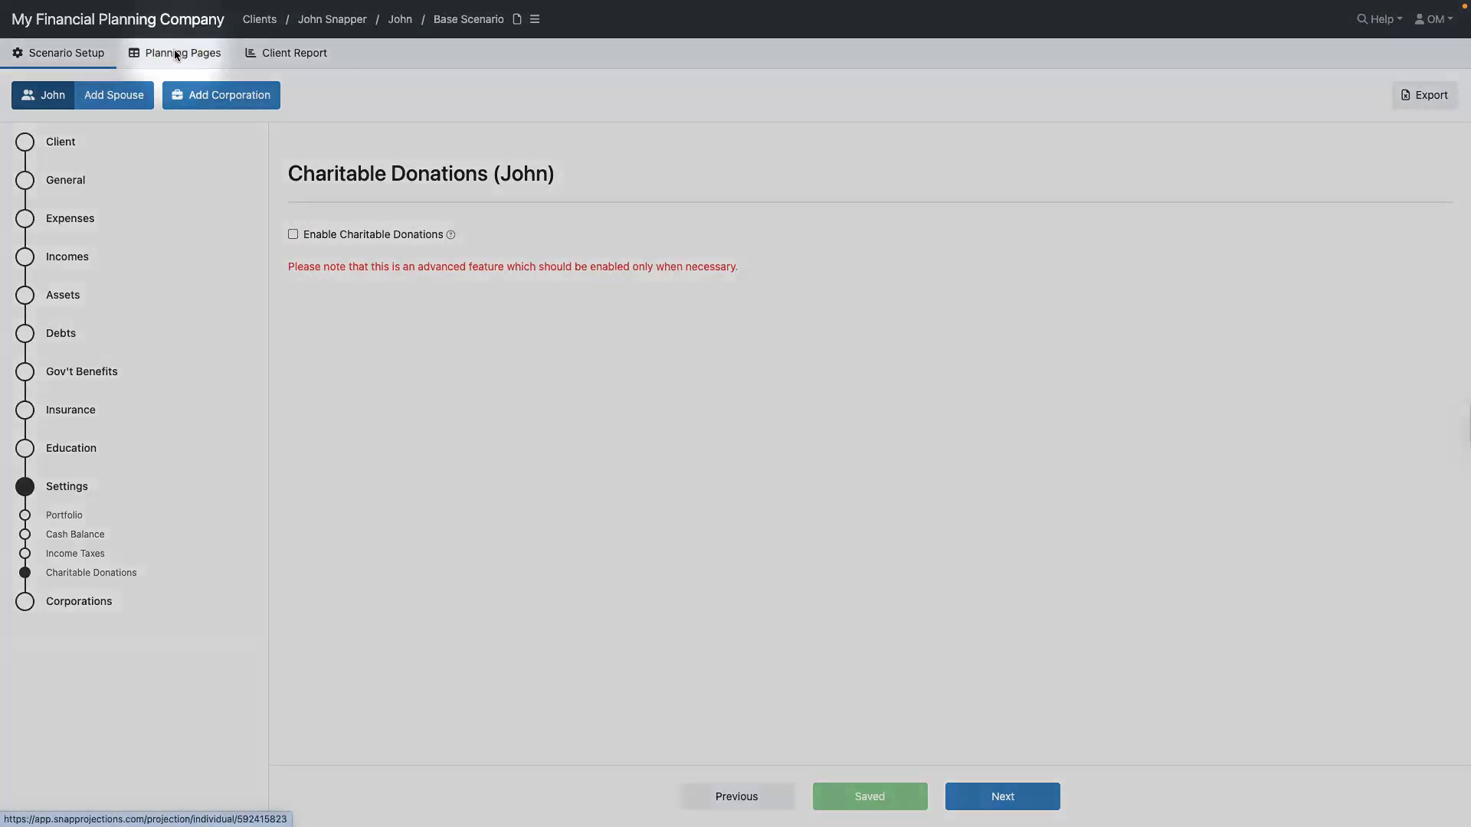
Open the Planning Pages of the client's base scenario.
click(175, 52)
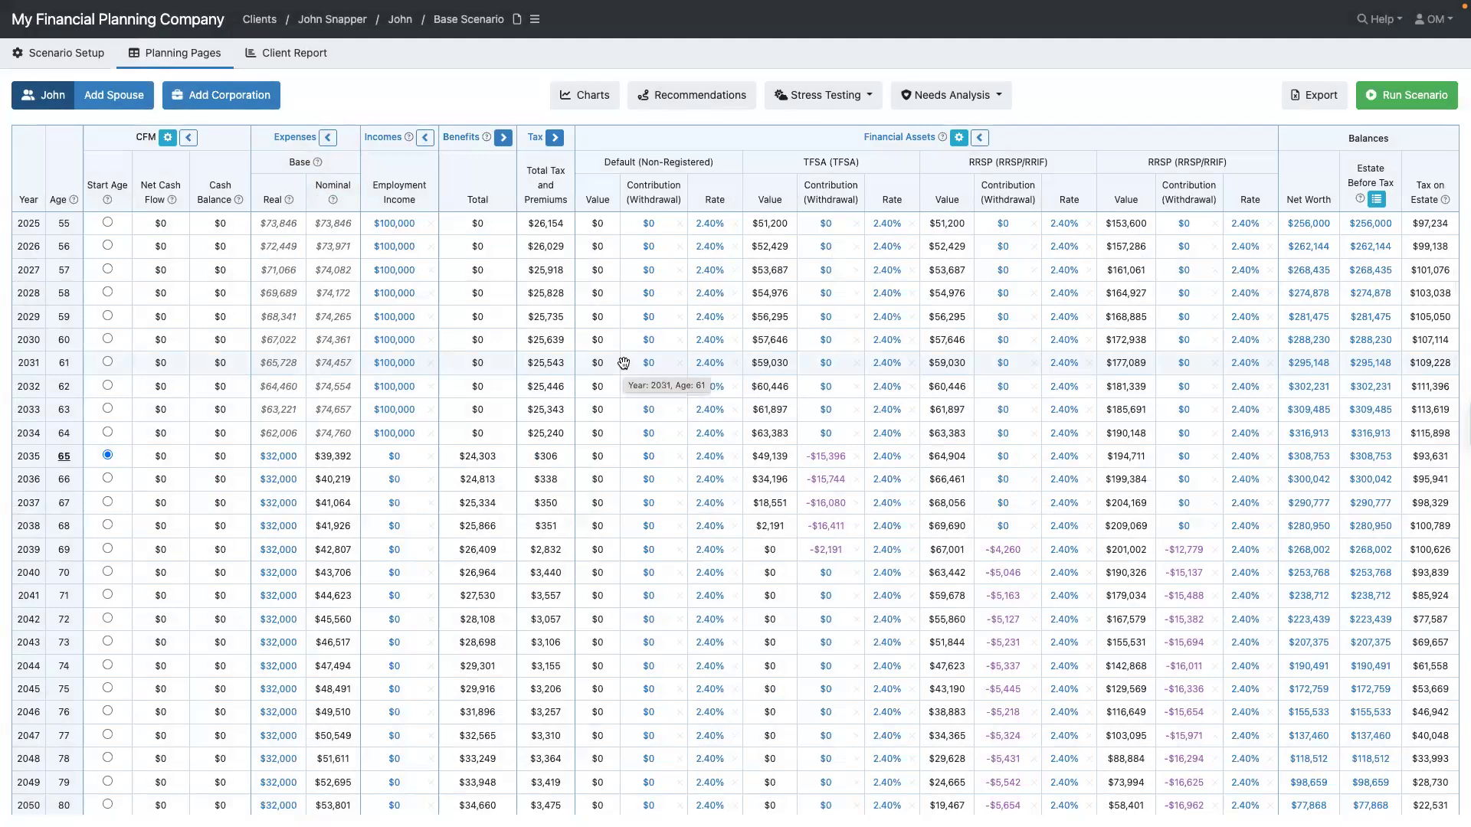
Start renaming the base scenario from its name and from the scenario options, cancelling both times.
click(466, 25)
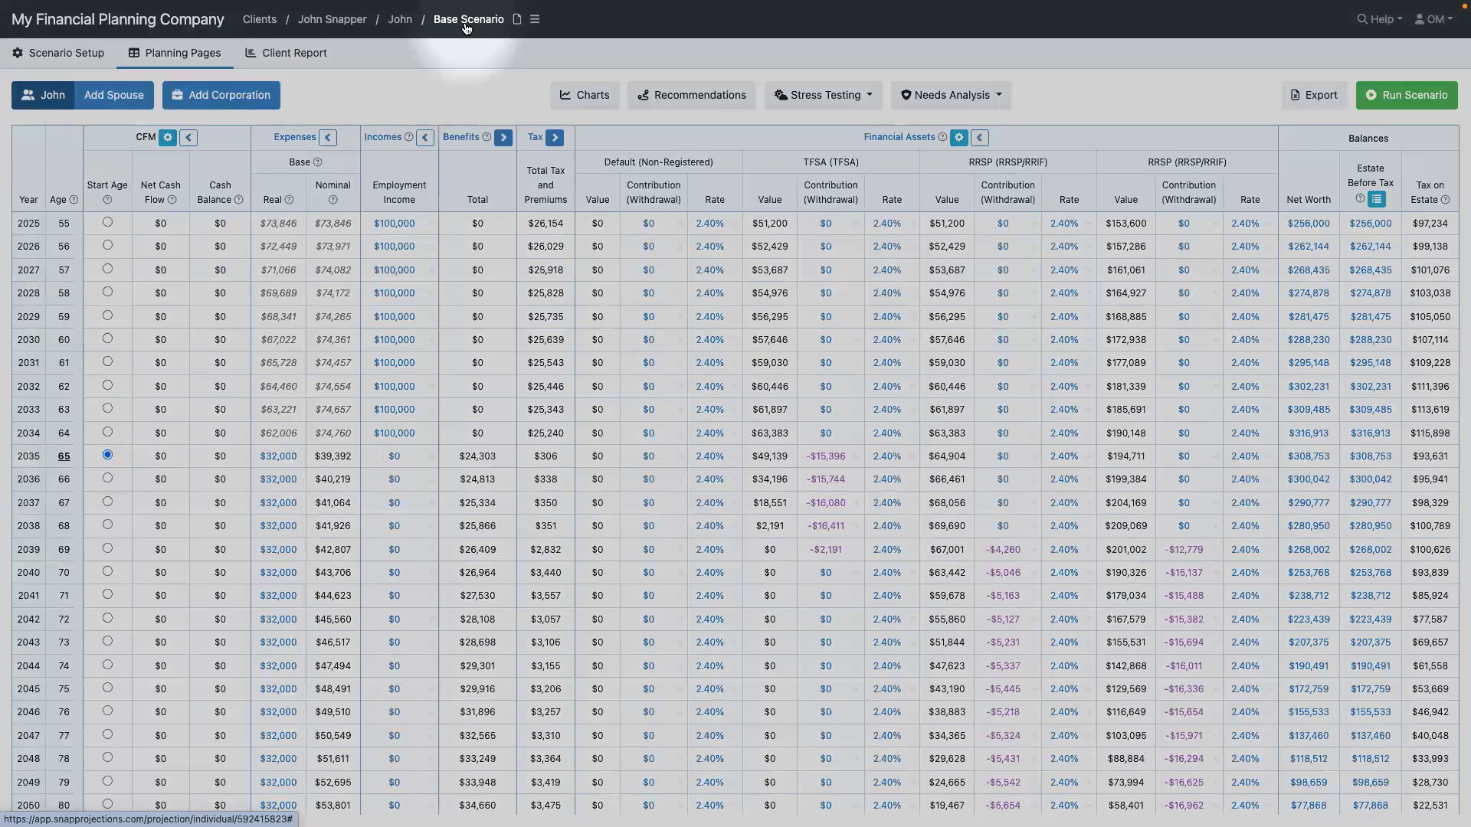
click(466, 26)
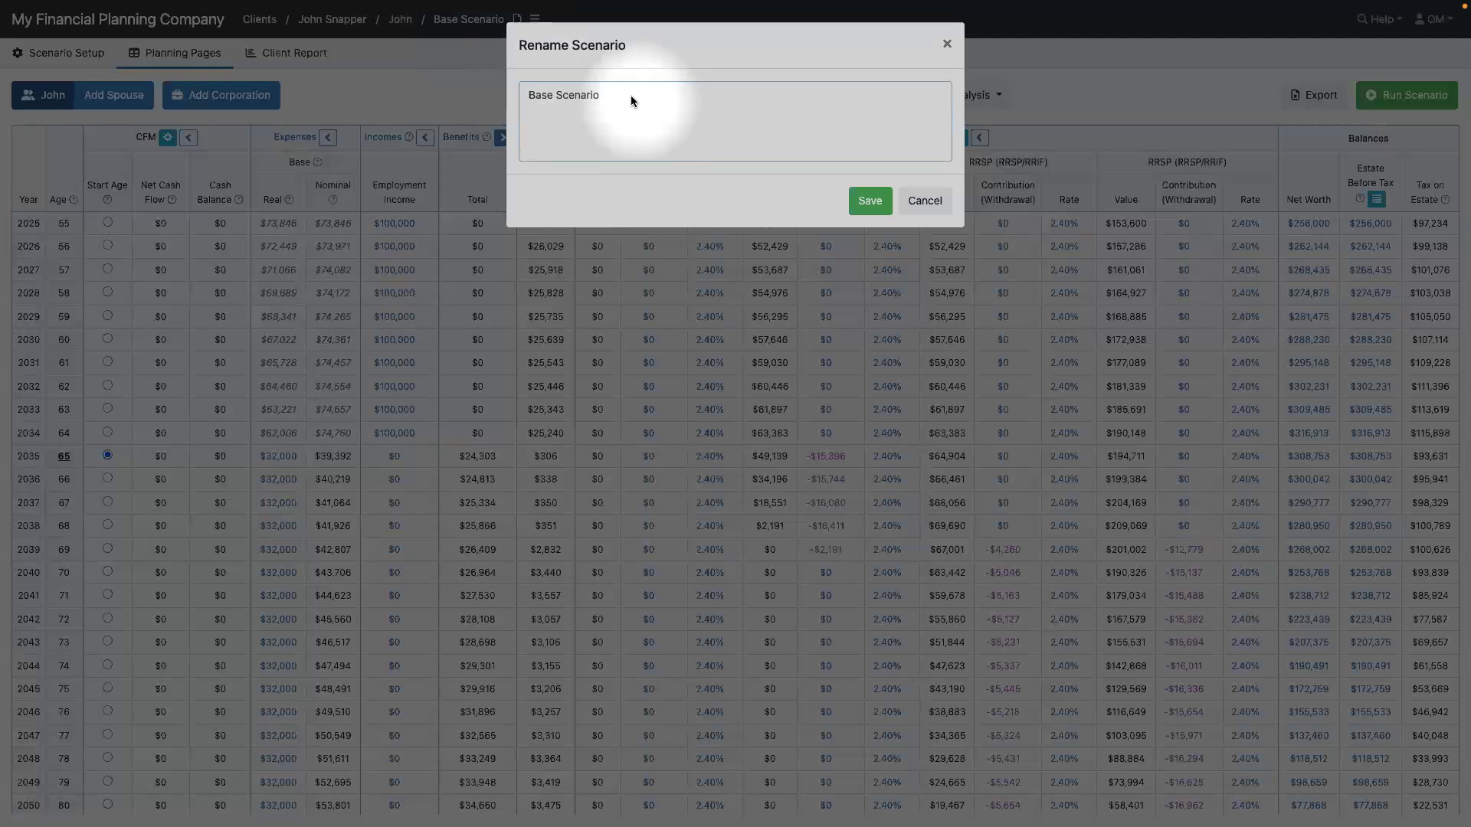
drag(527, 95, 572, 112)
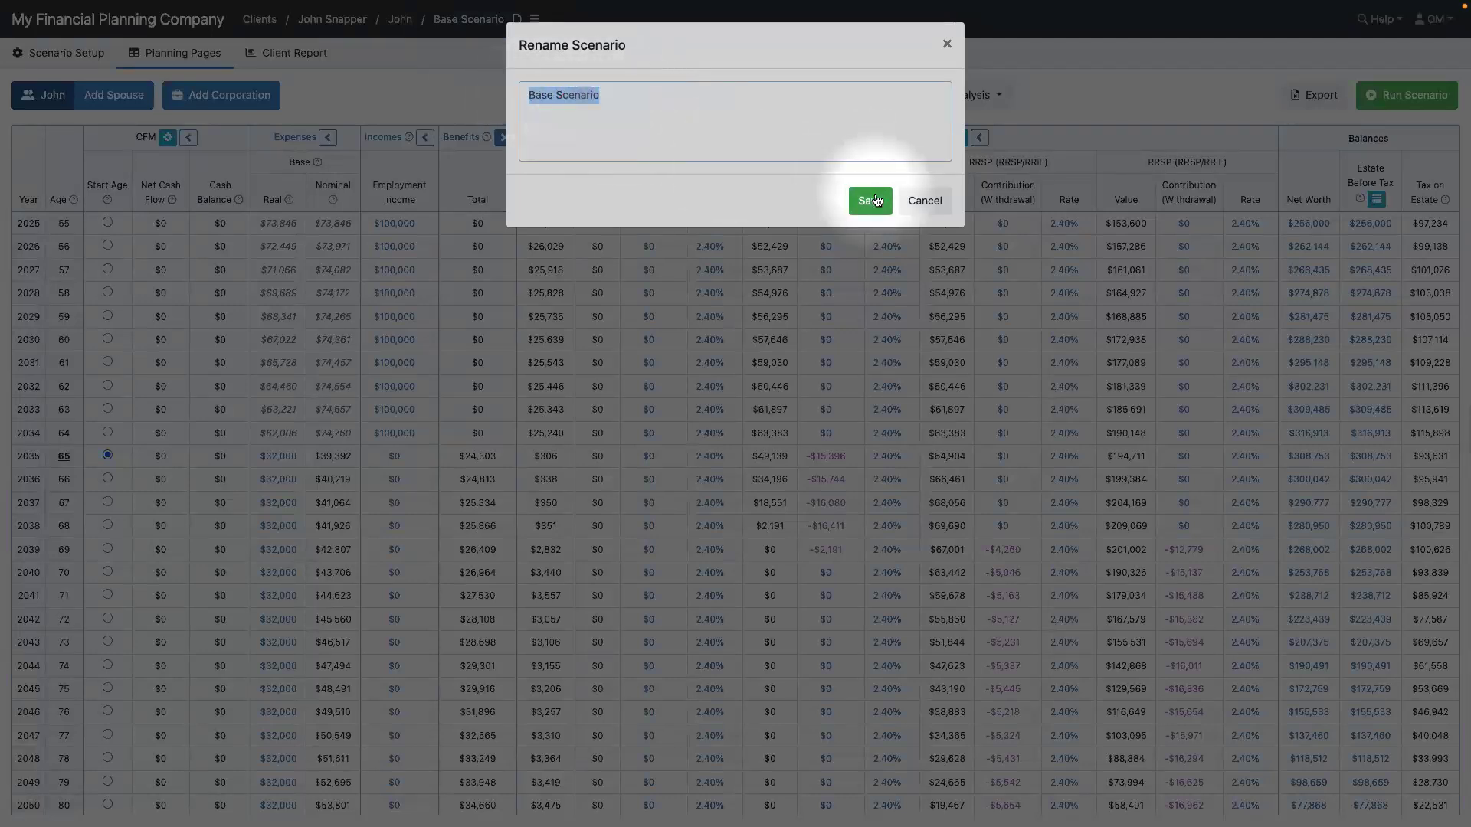
click(925, 200)
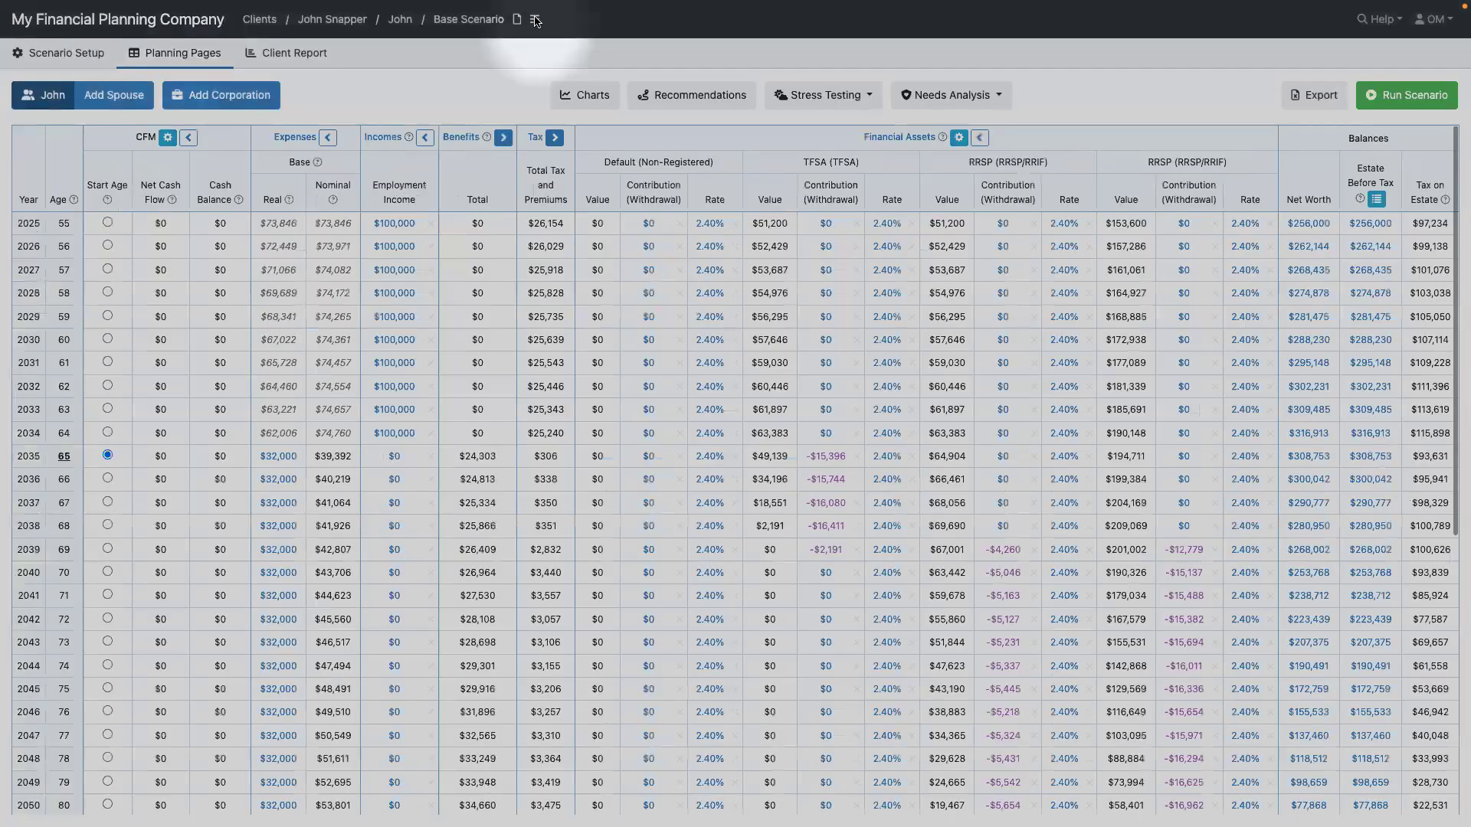
click(535, 20)
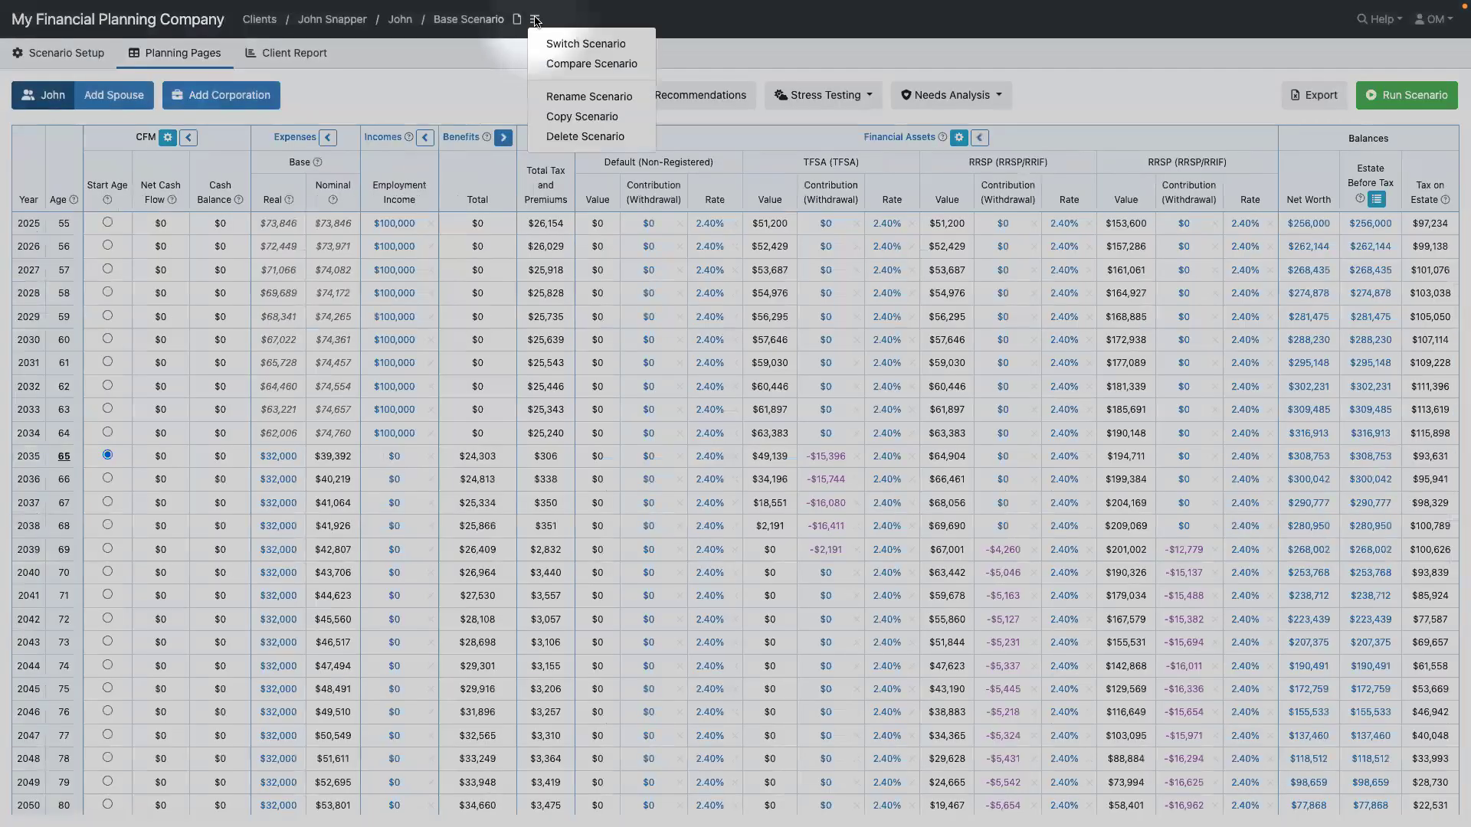
click(605, 97)
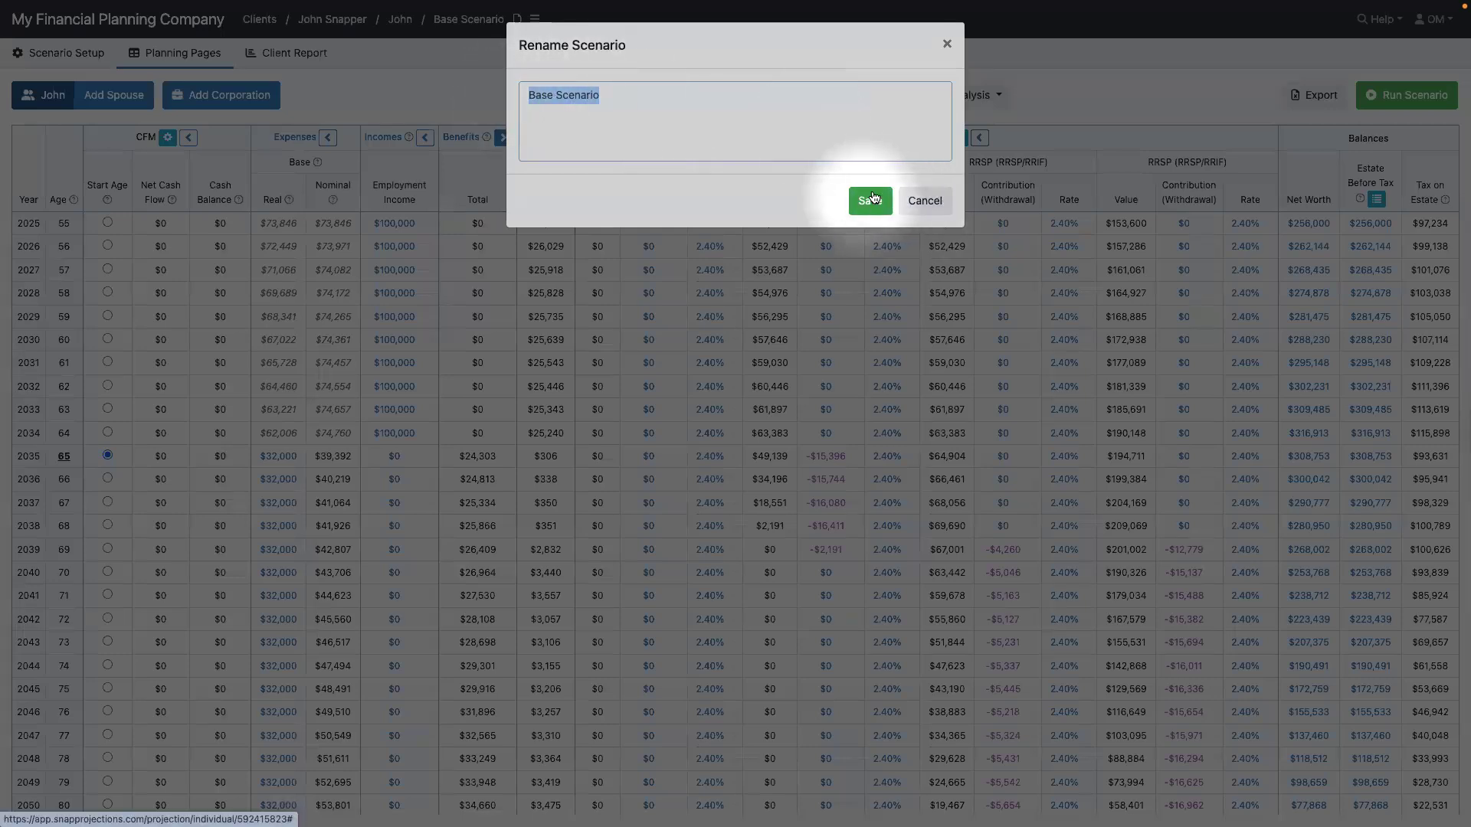
click(931, 203)
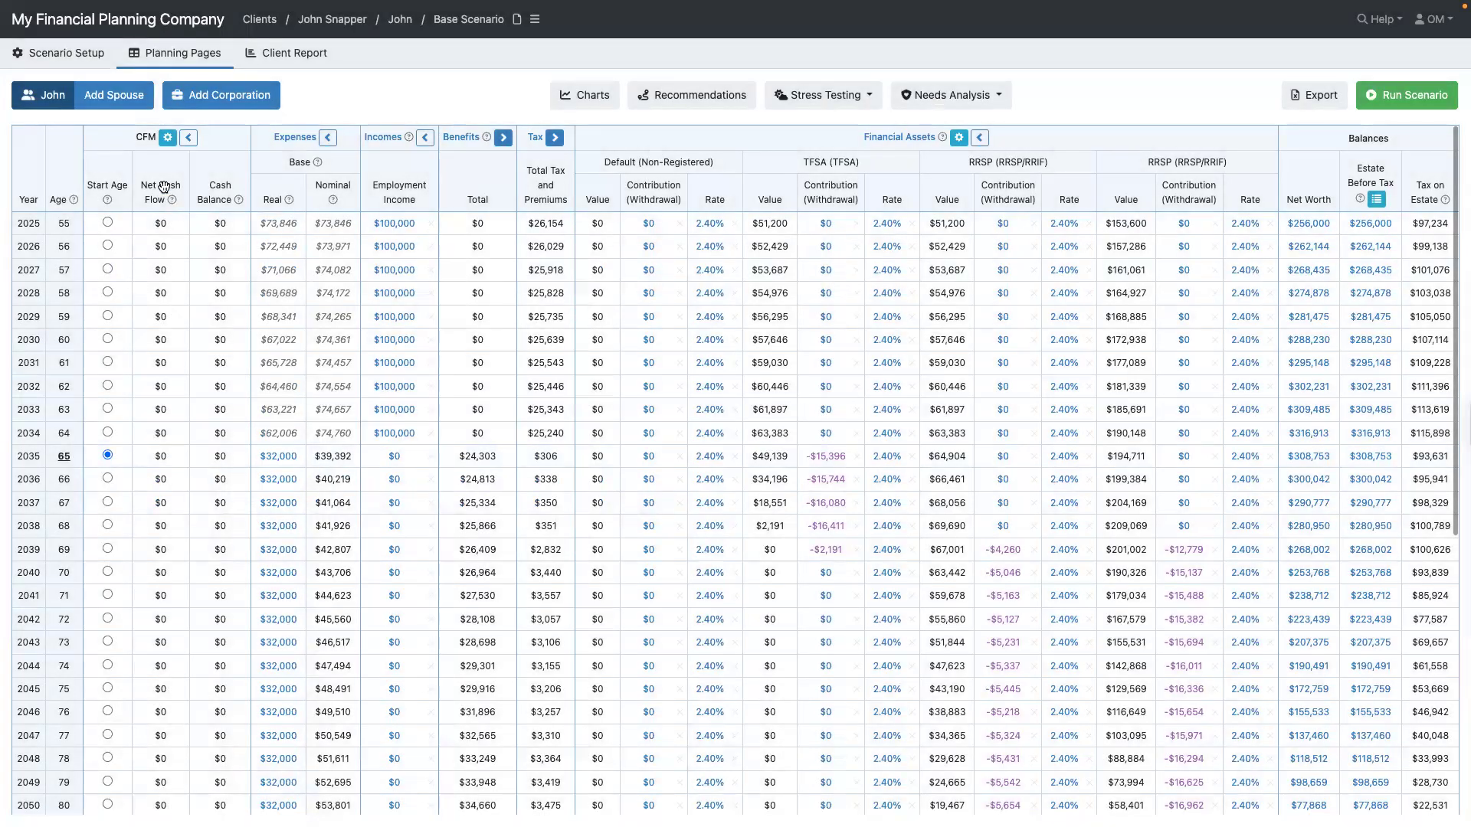
Disable cash flow management for the base scenario and save the change.
click(169, 142)
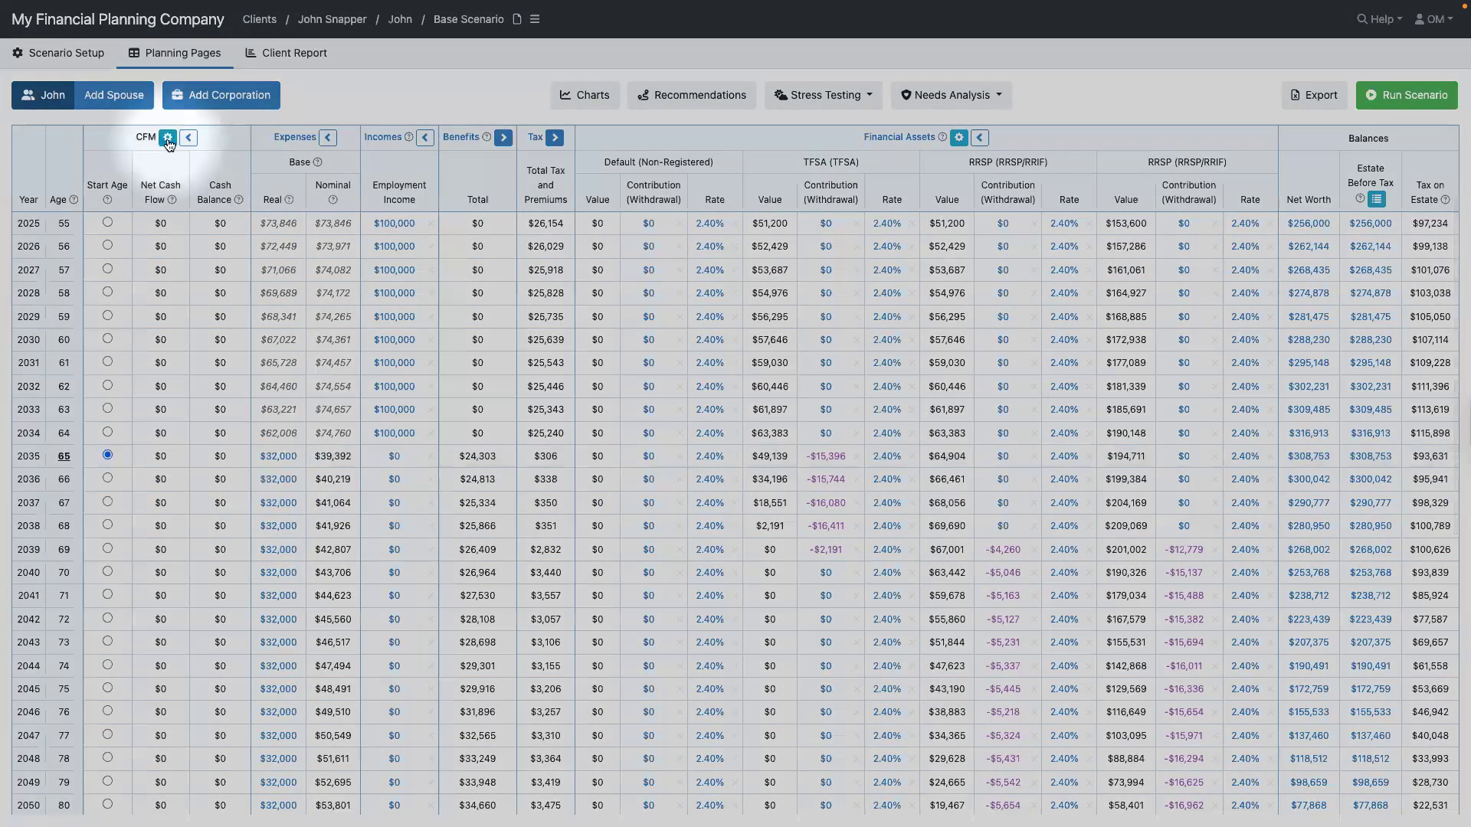
click(169, 142)
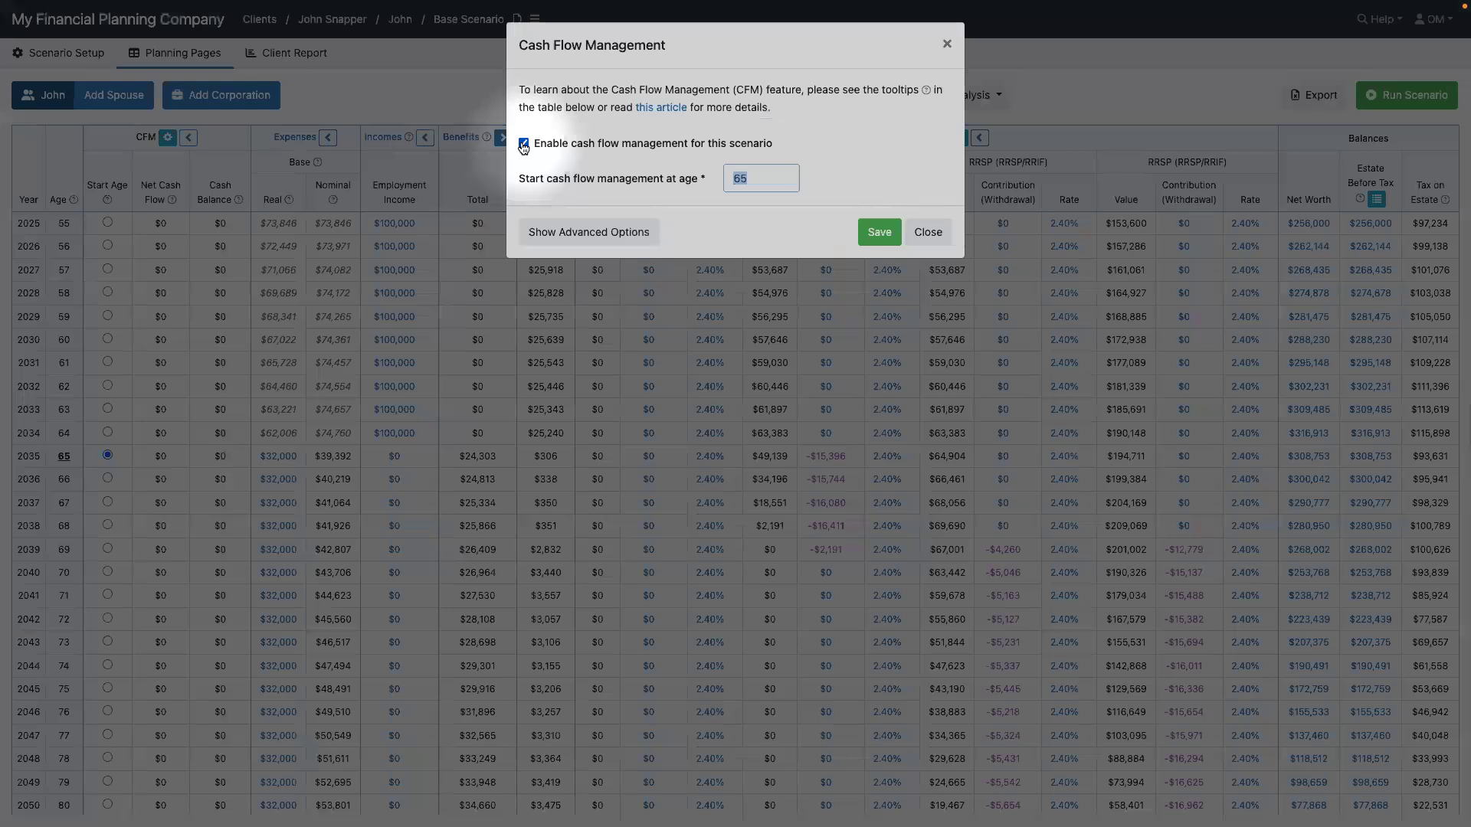
click(523, 144)
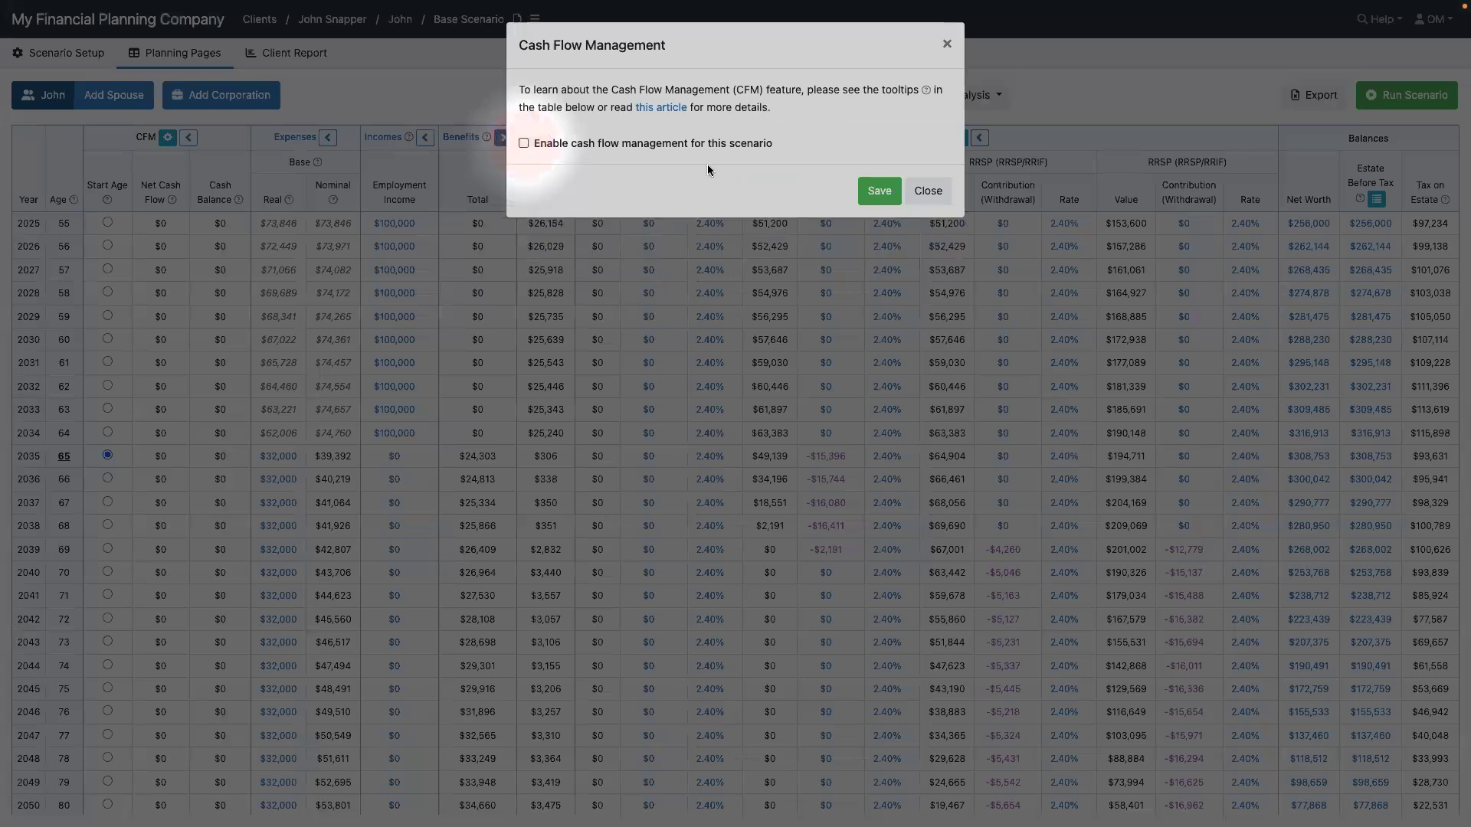
click(879, 196)
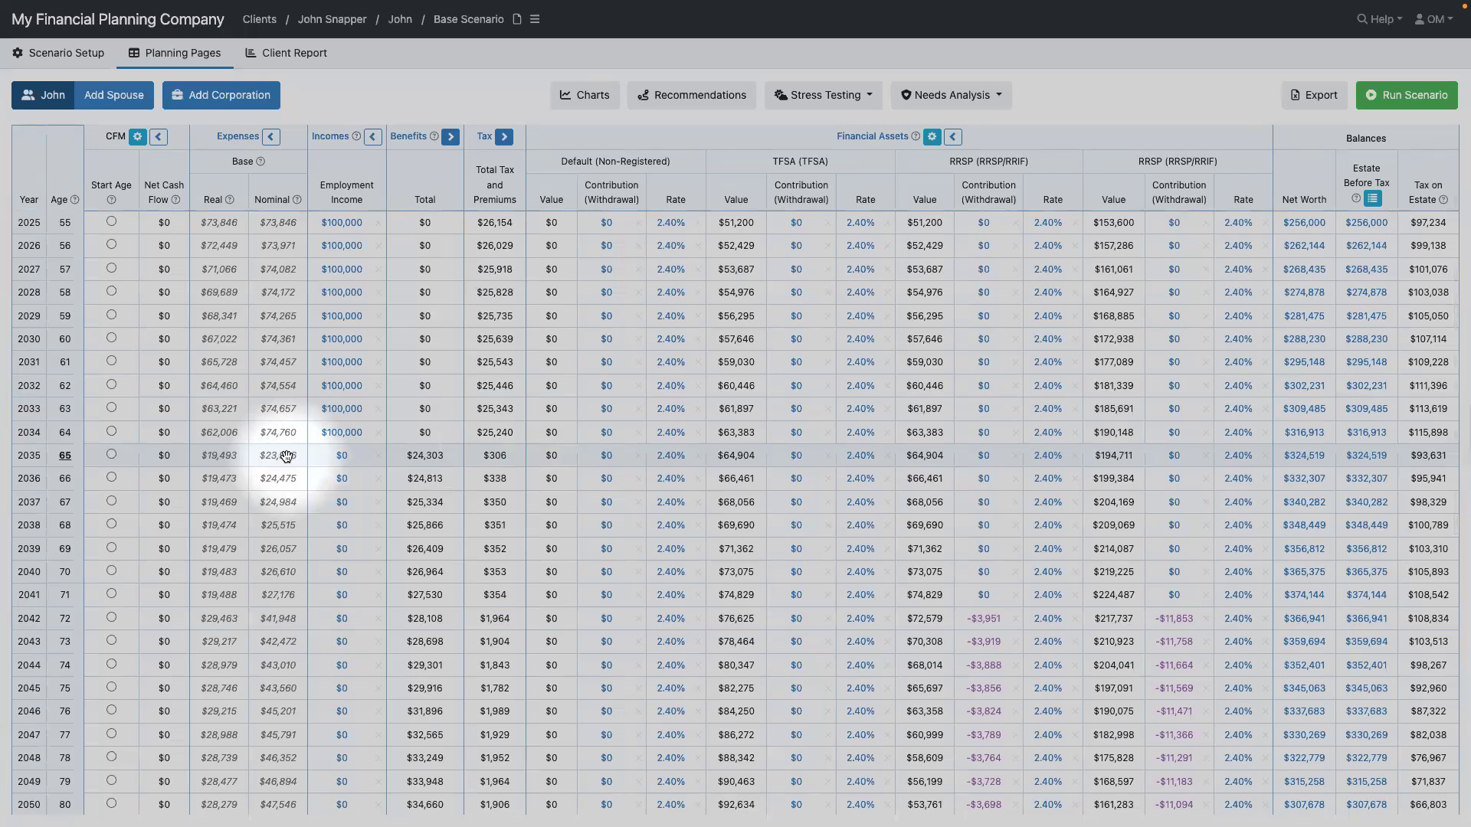
Enable cash flow management for the base scenario with a start age of 65 and save.
click(139, 138)
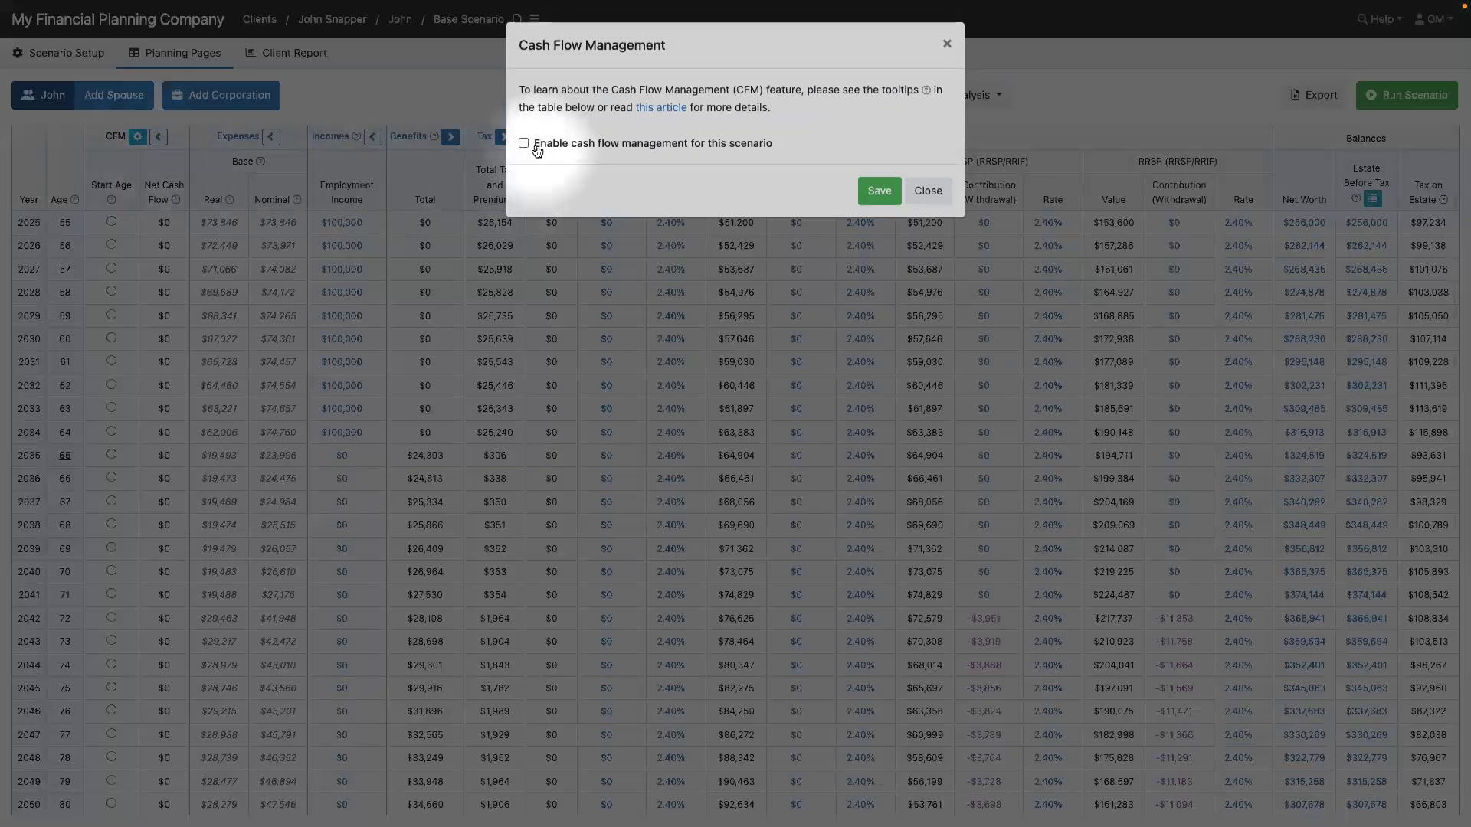
click(525, 145)
click(874, 232)
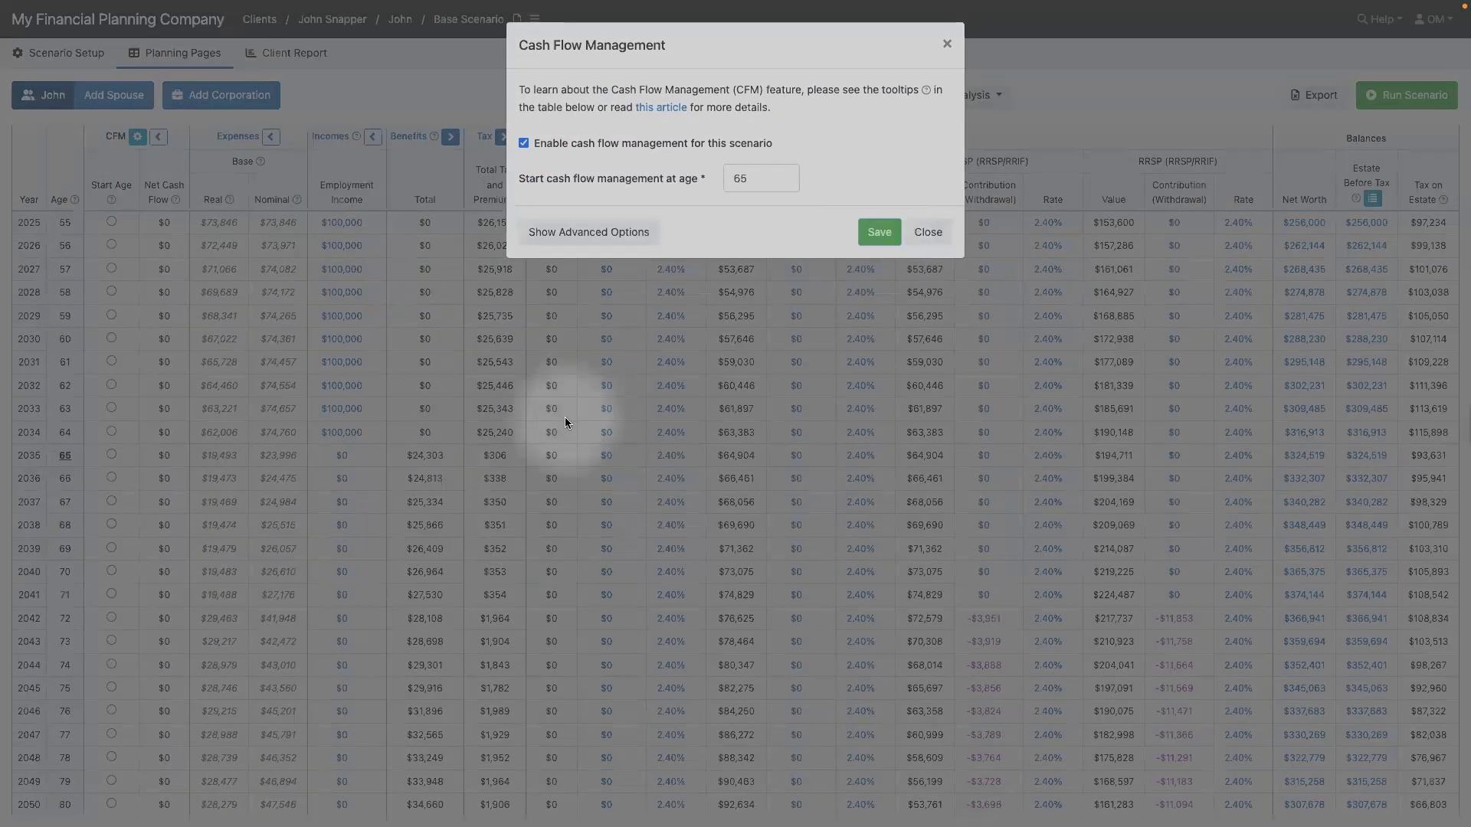
click(564, 417)
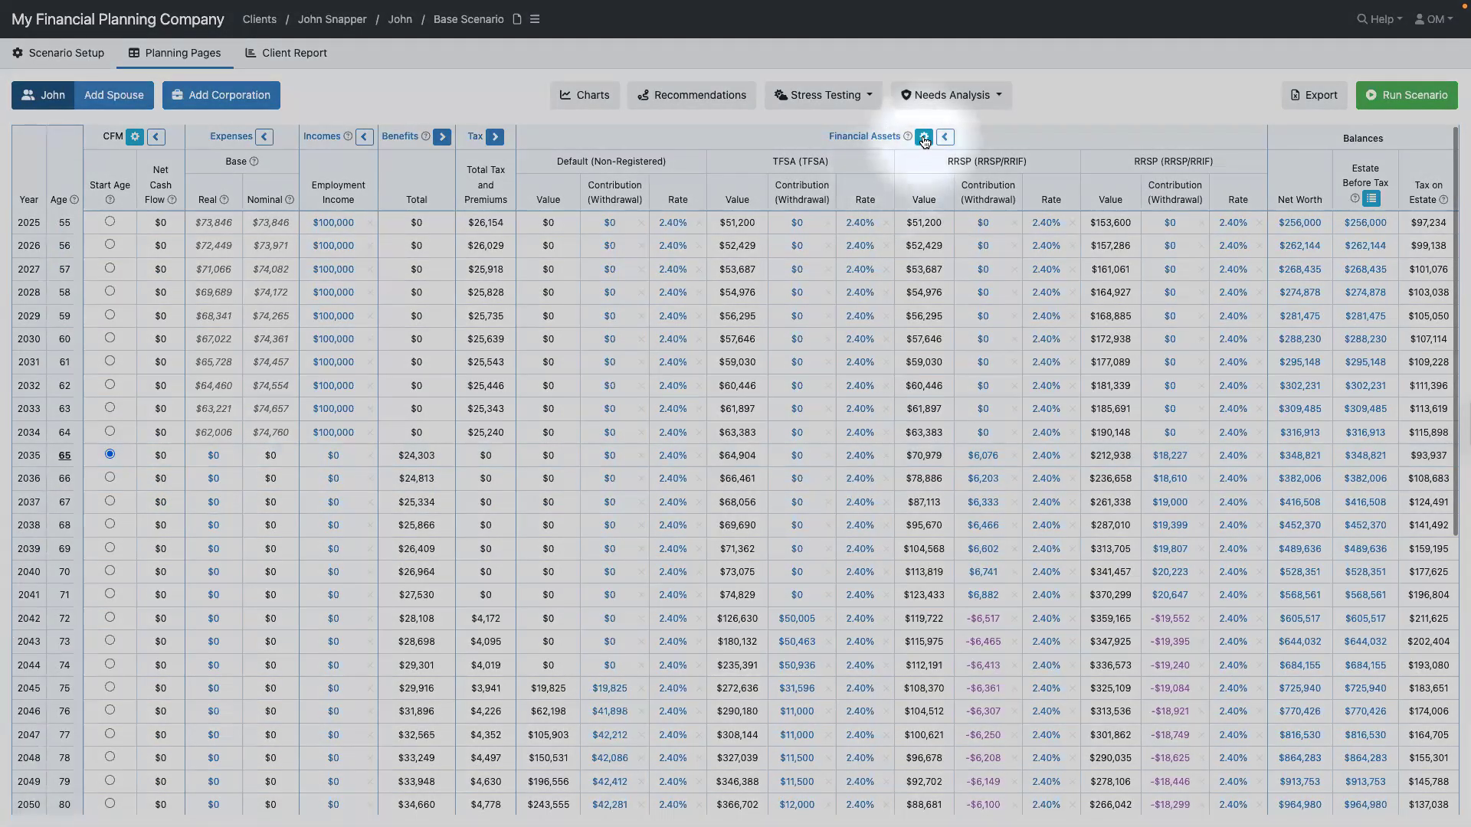
Show the CFM Order column for this scenario in the Financial Assets settings and save.
click(924, 138)
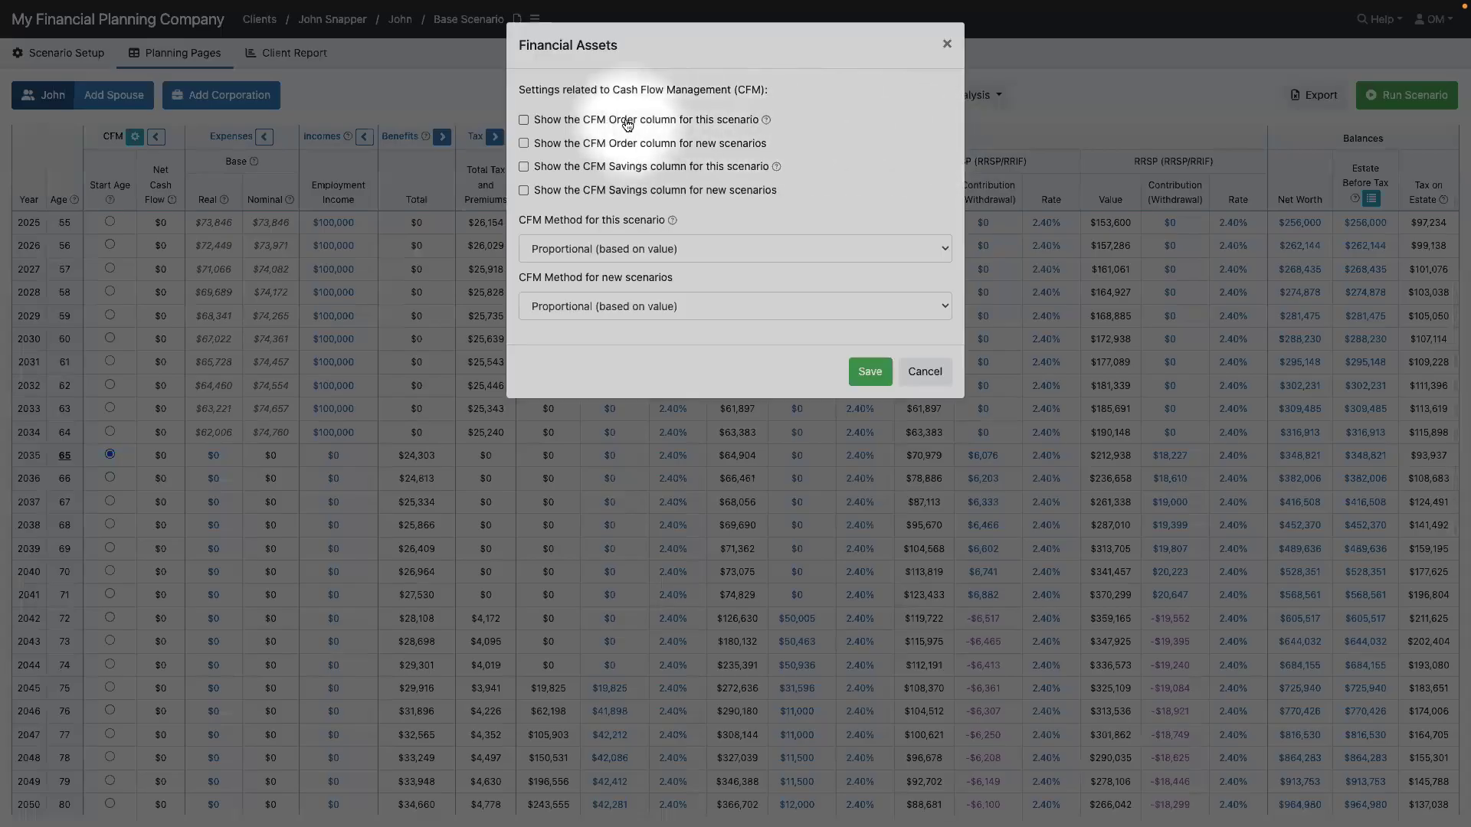
click(628, 122)
click(869, 374)
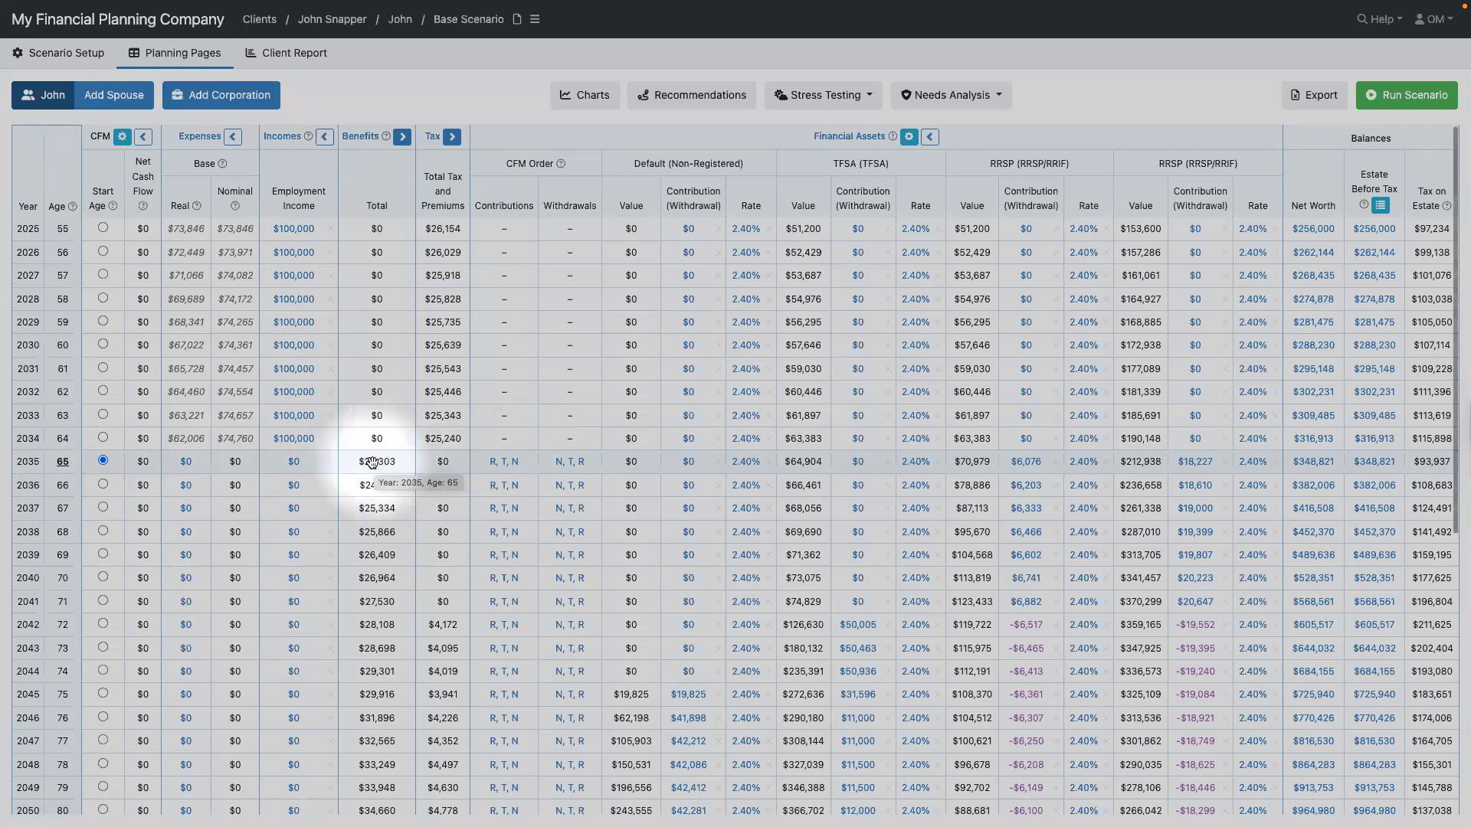
Check the CPP and OAS breakdown of the benefits, collapse it, and inspect both RRSP contributions at age 65.
click(403, 138)
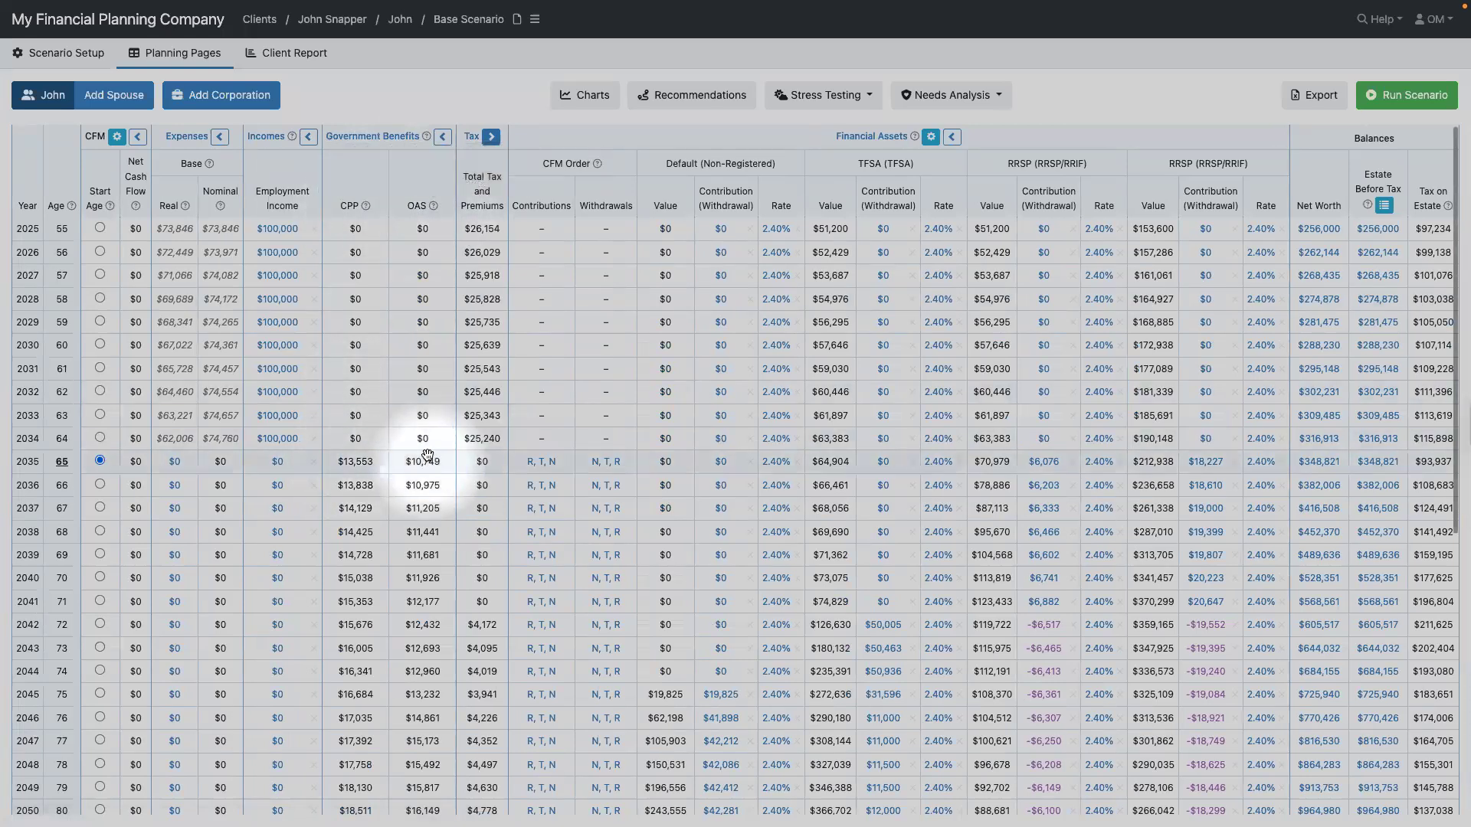
click(442, 137)
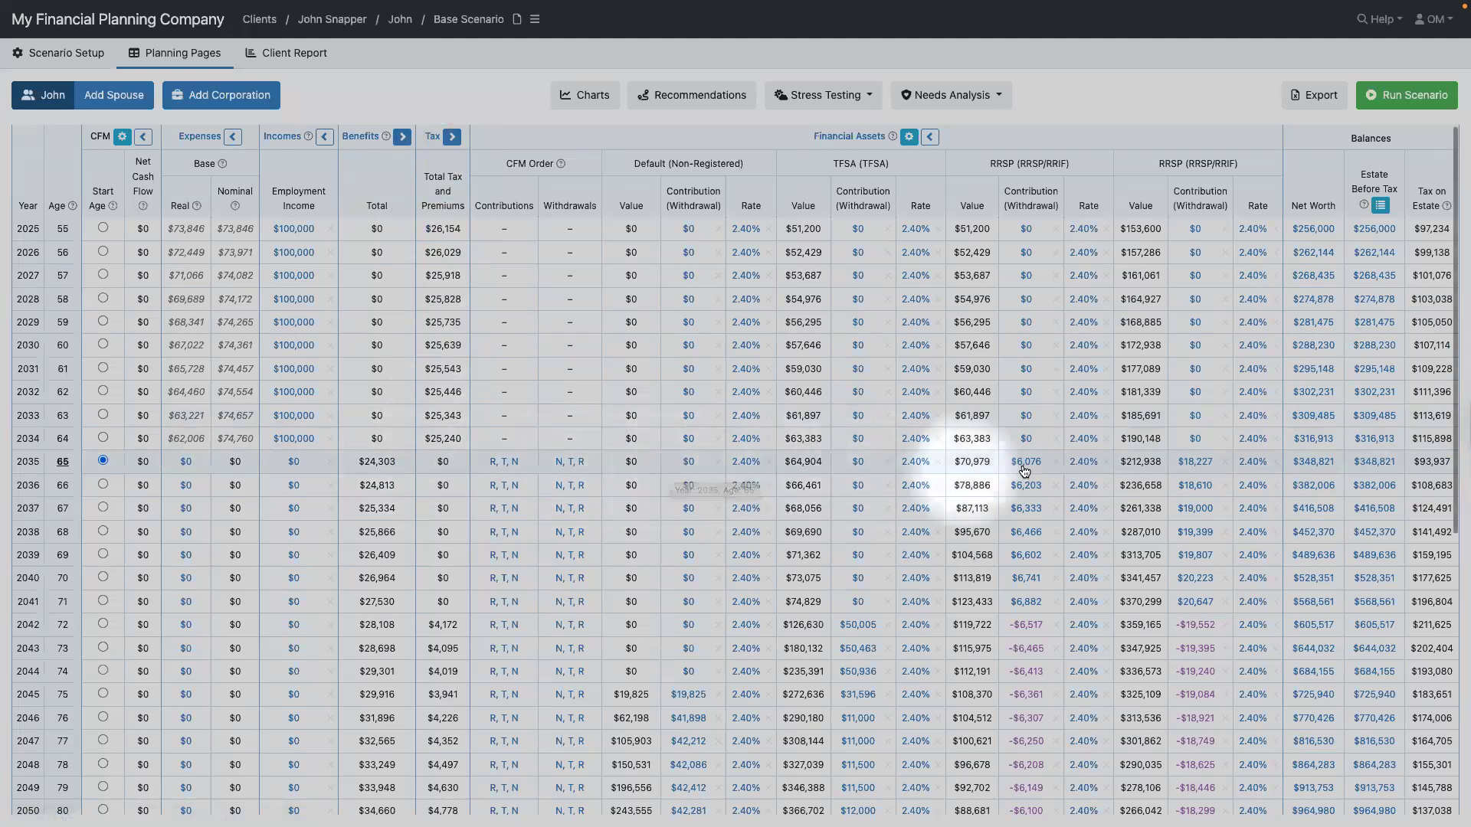
mouse_move(1036, 466)
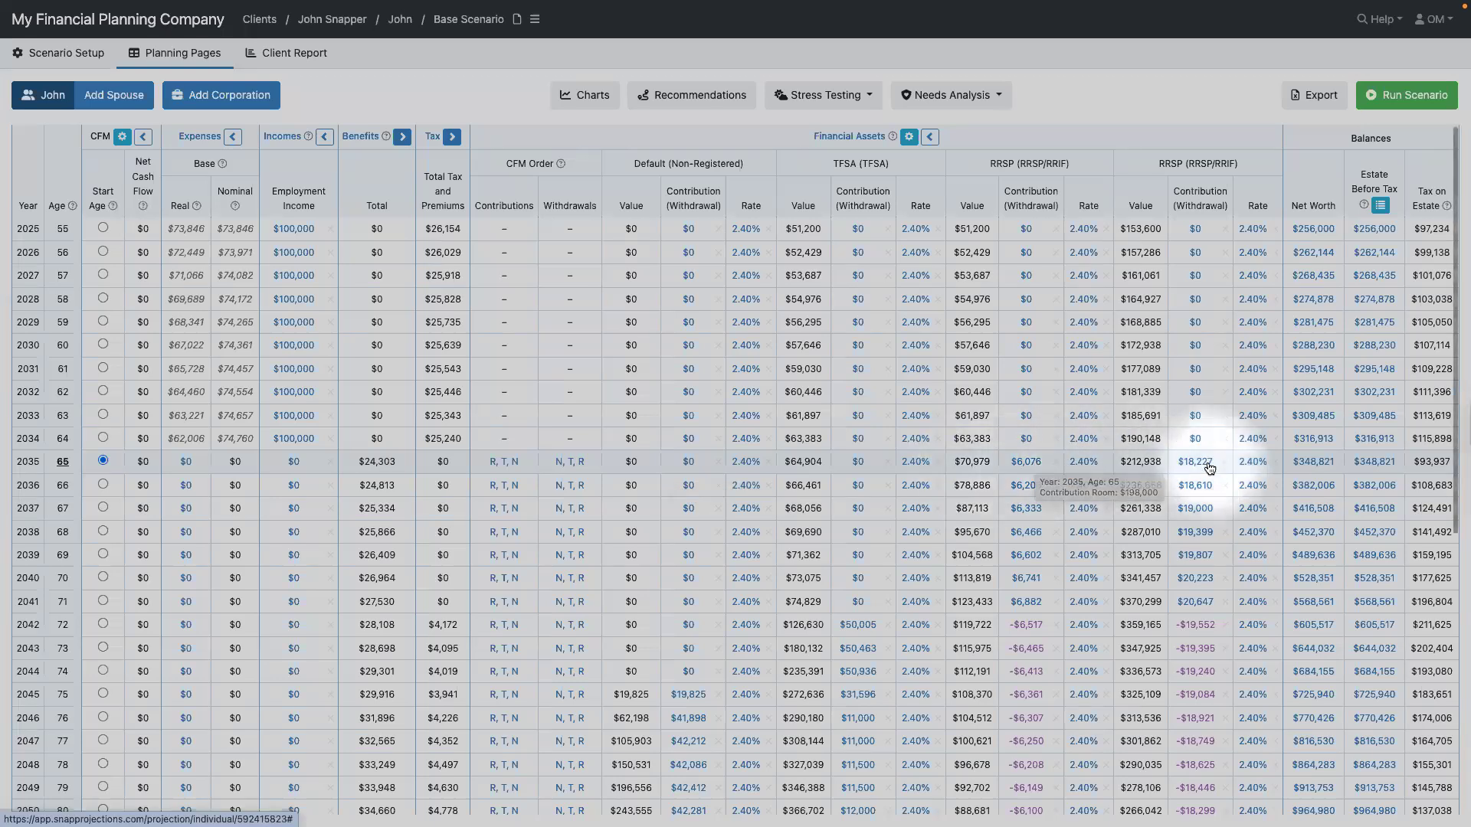
mouse_move(1206, 469)
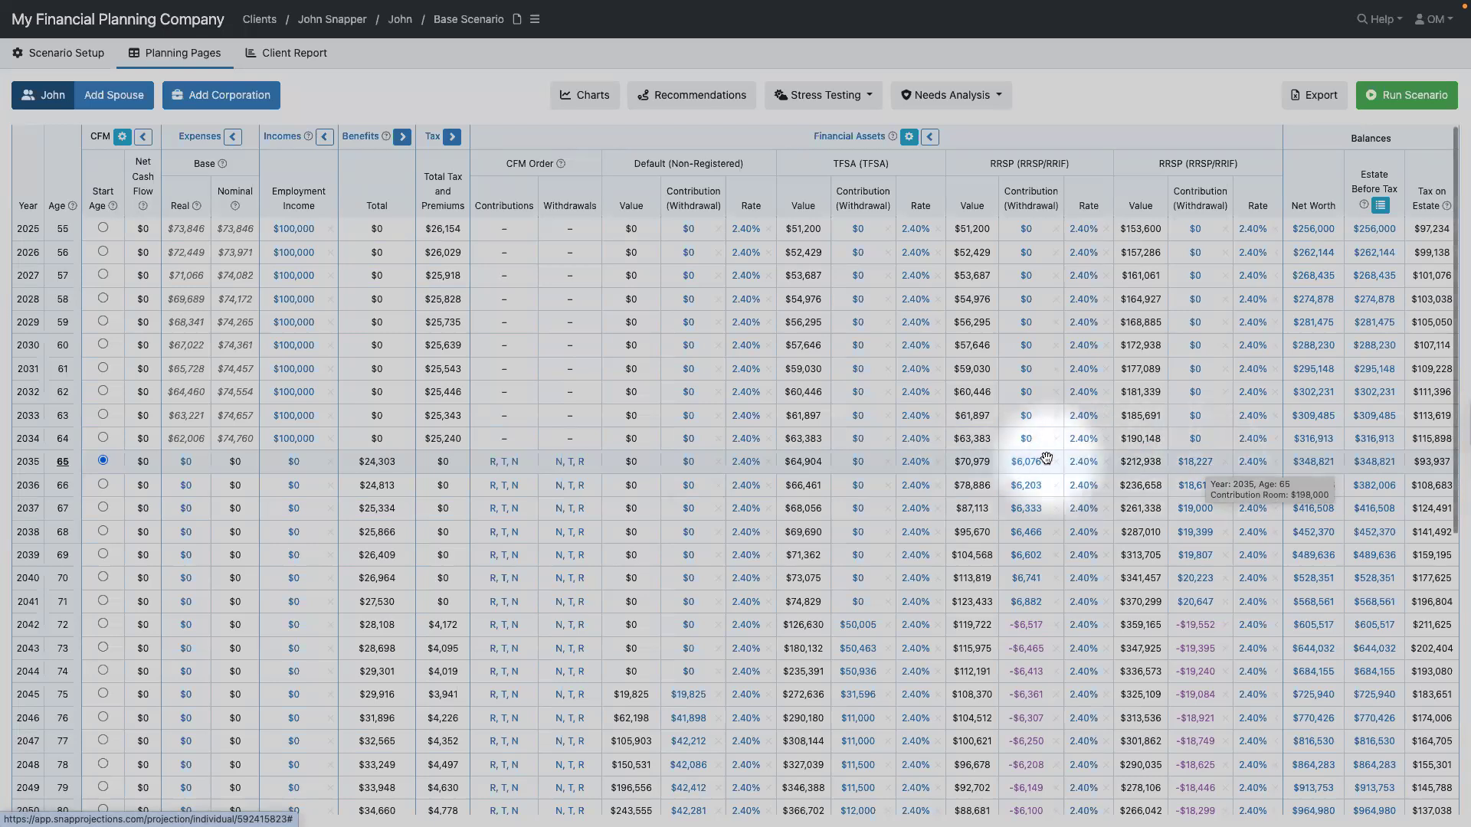
mouse_move(983, 462)
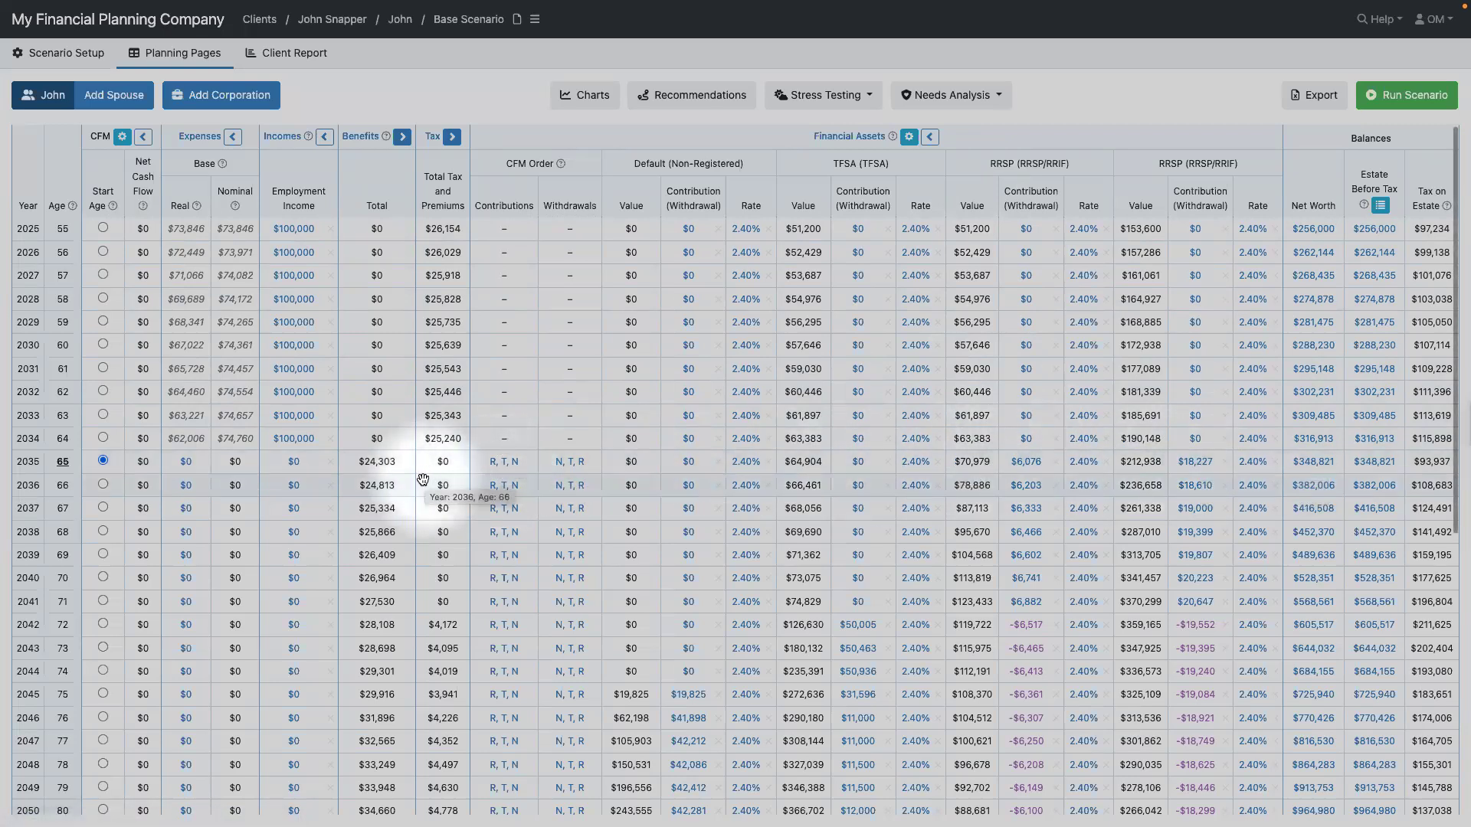
Set the real base expenses at age 65 to $32,000, copy them down to age 100, and rerun the scenario.
click(187, 463)
text(32000)
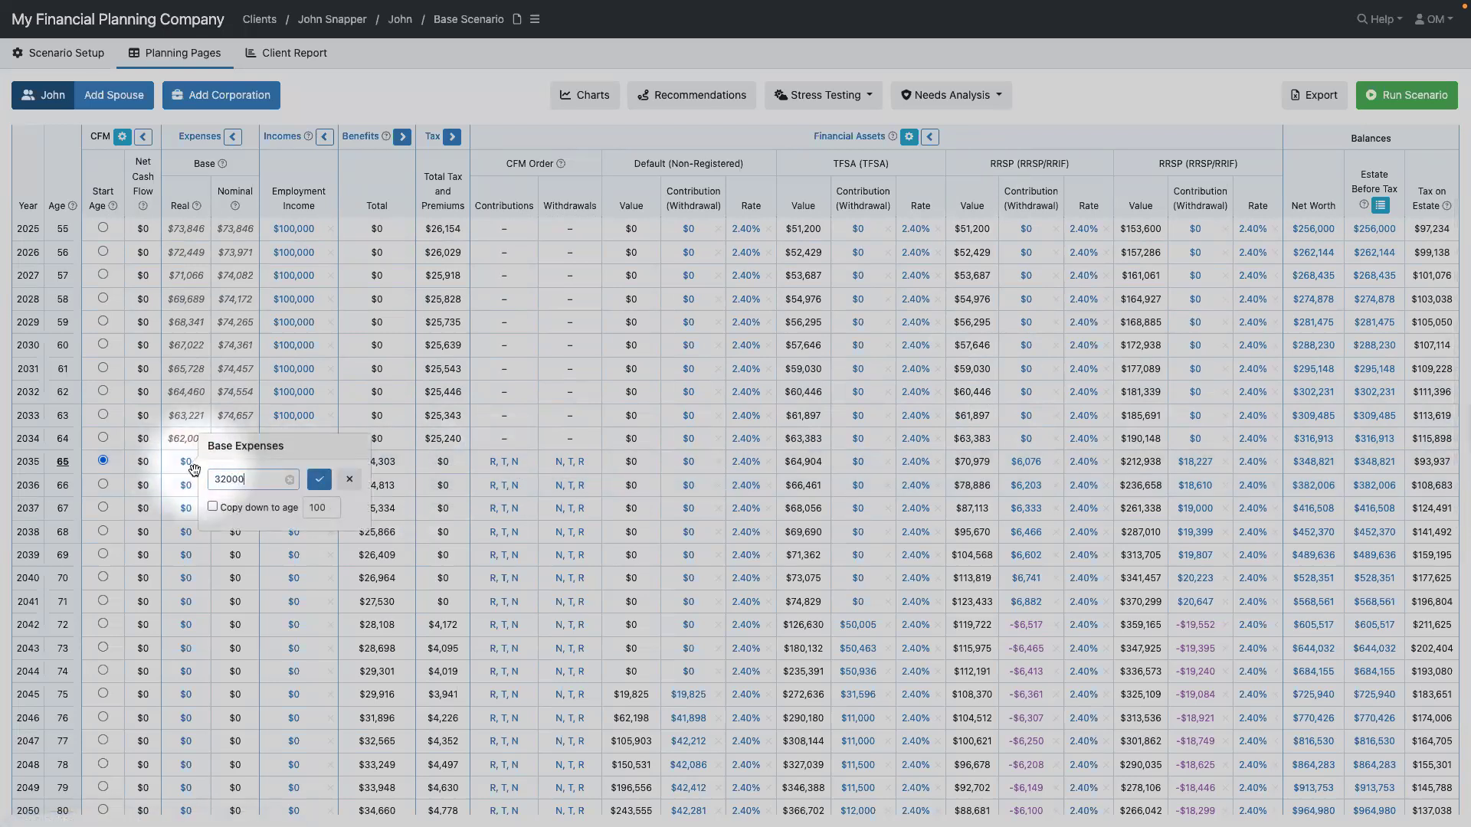
click(212, 507)
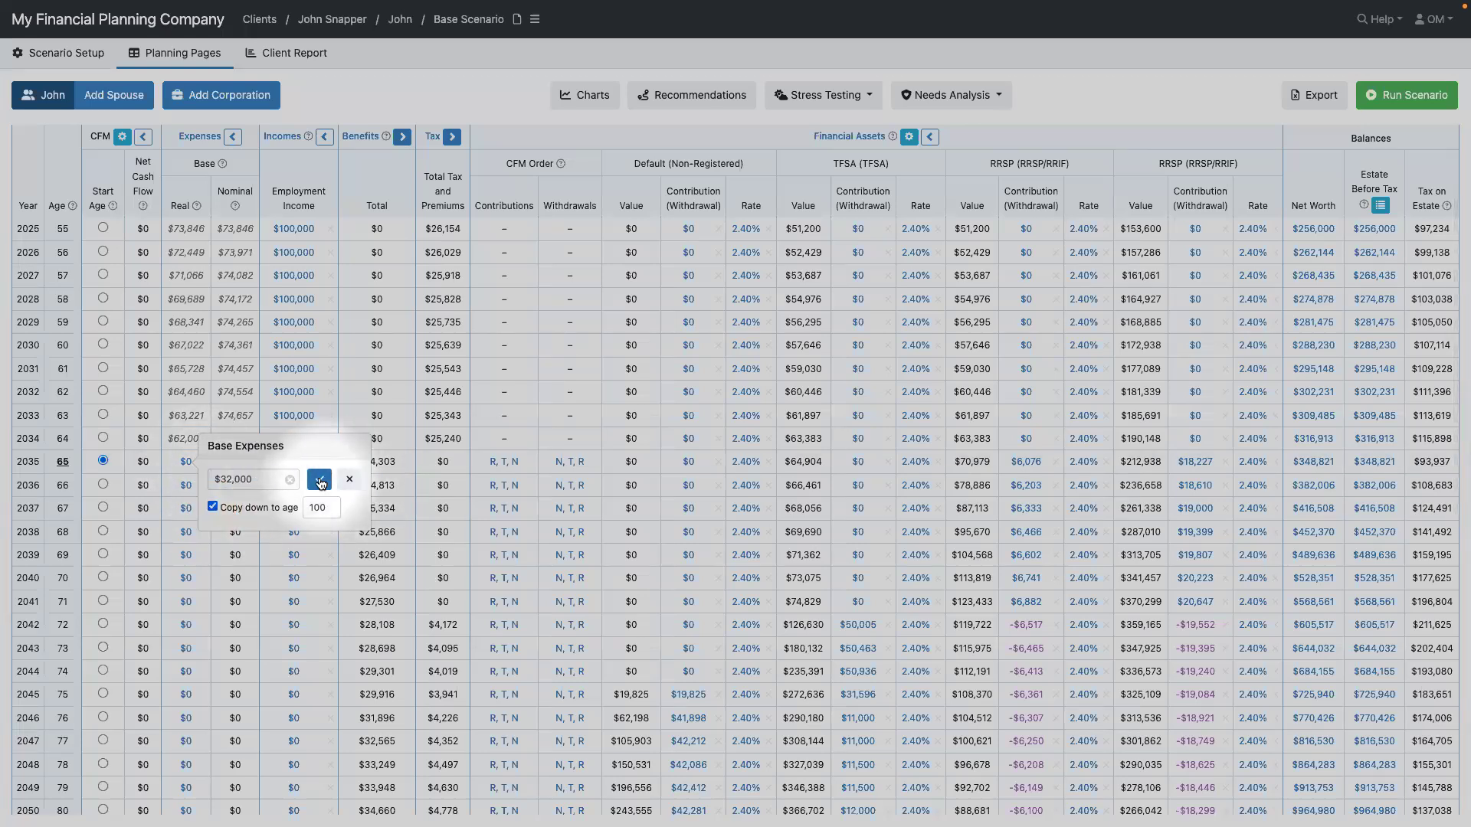
click(320, 481)
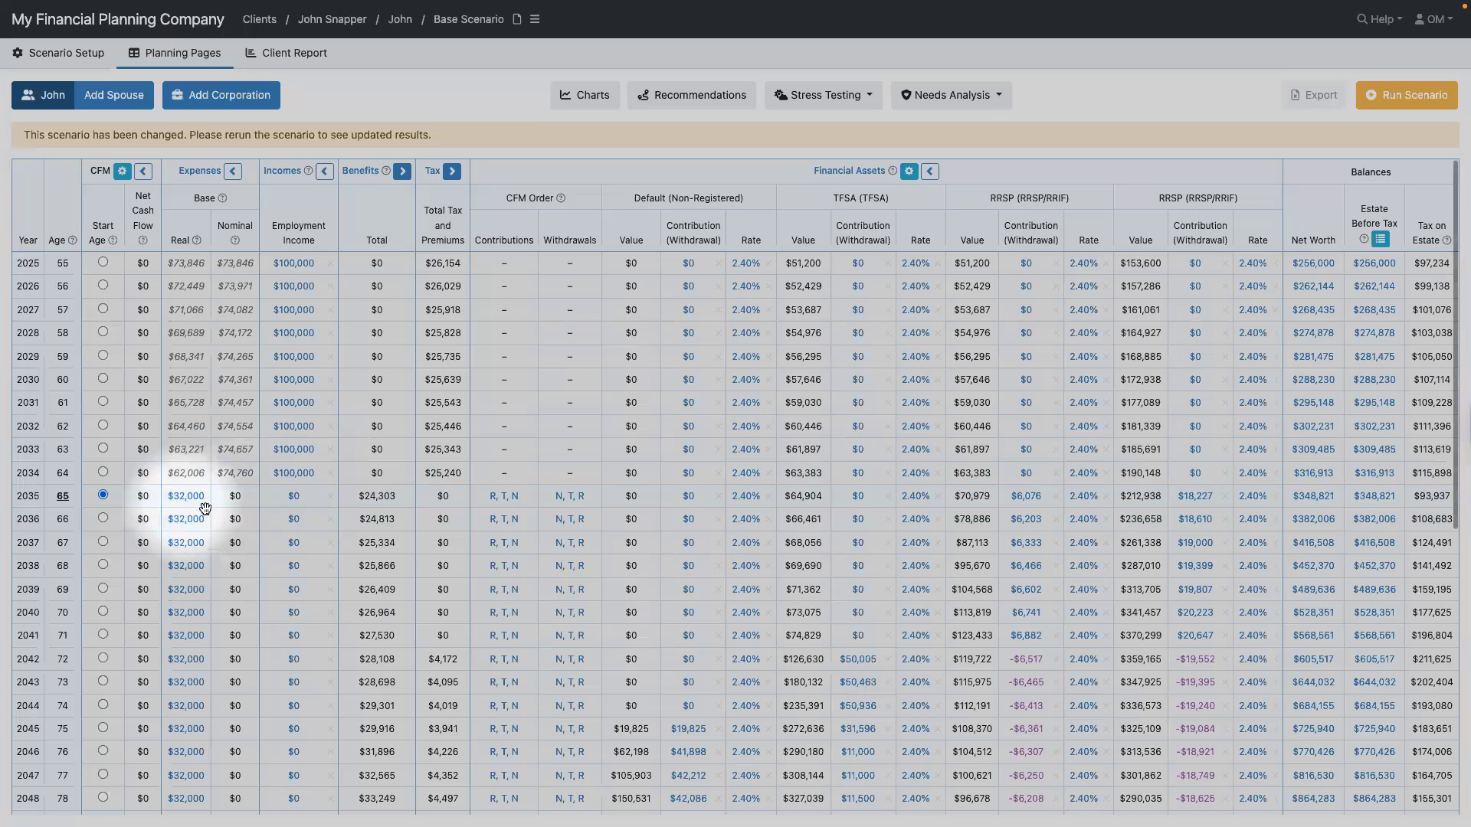
click(1403, 93)
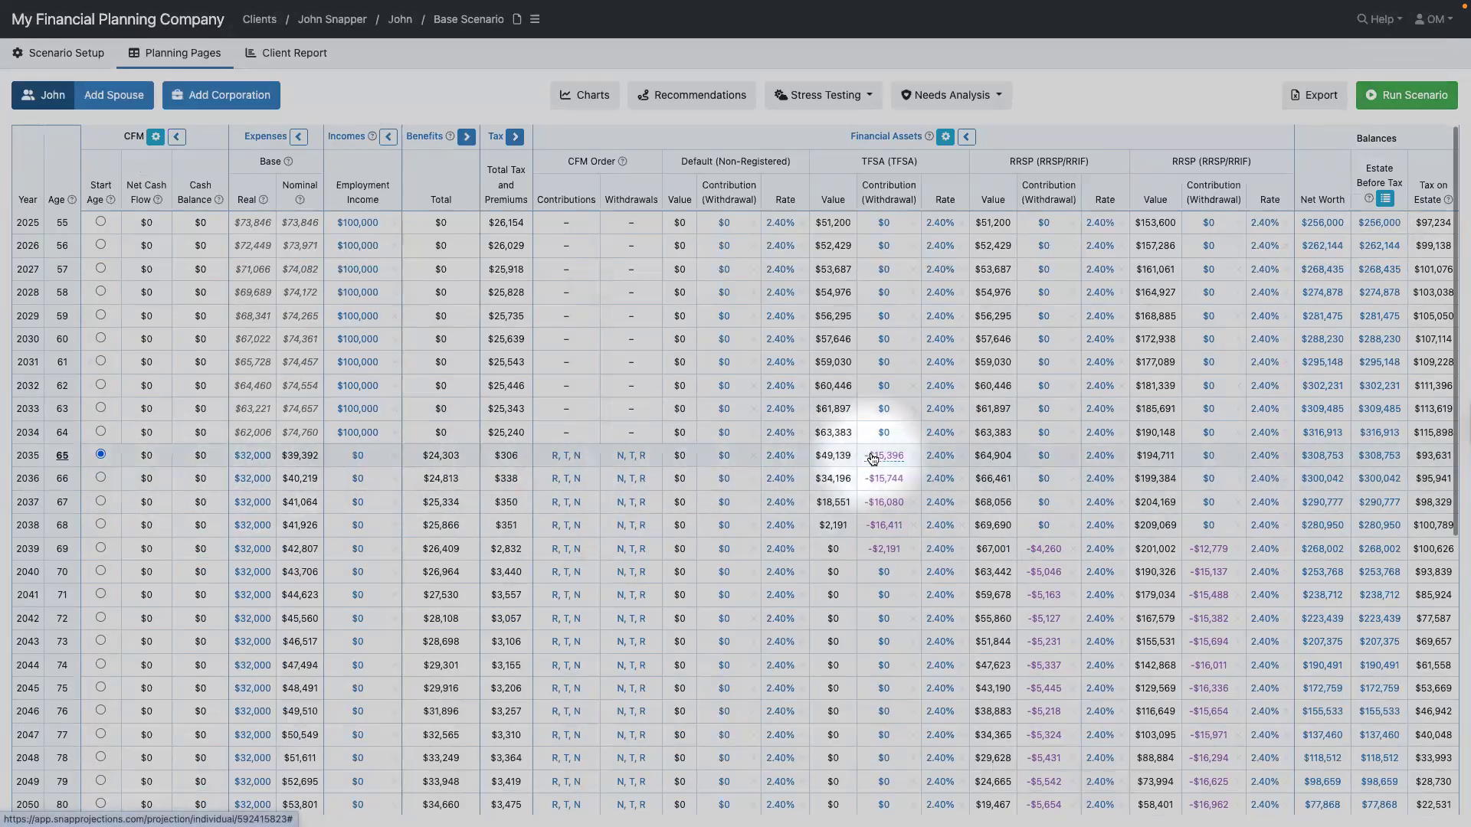
Review the available orders of contributions for age 65 and cancel without choosing another.
mouse_move(872, 459)
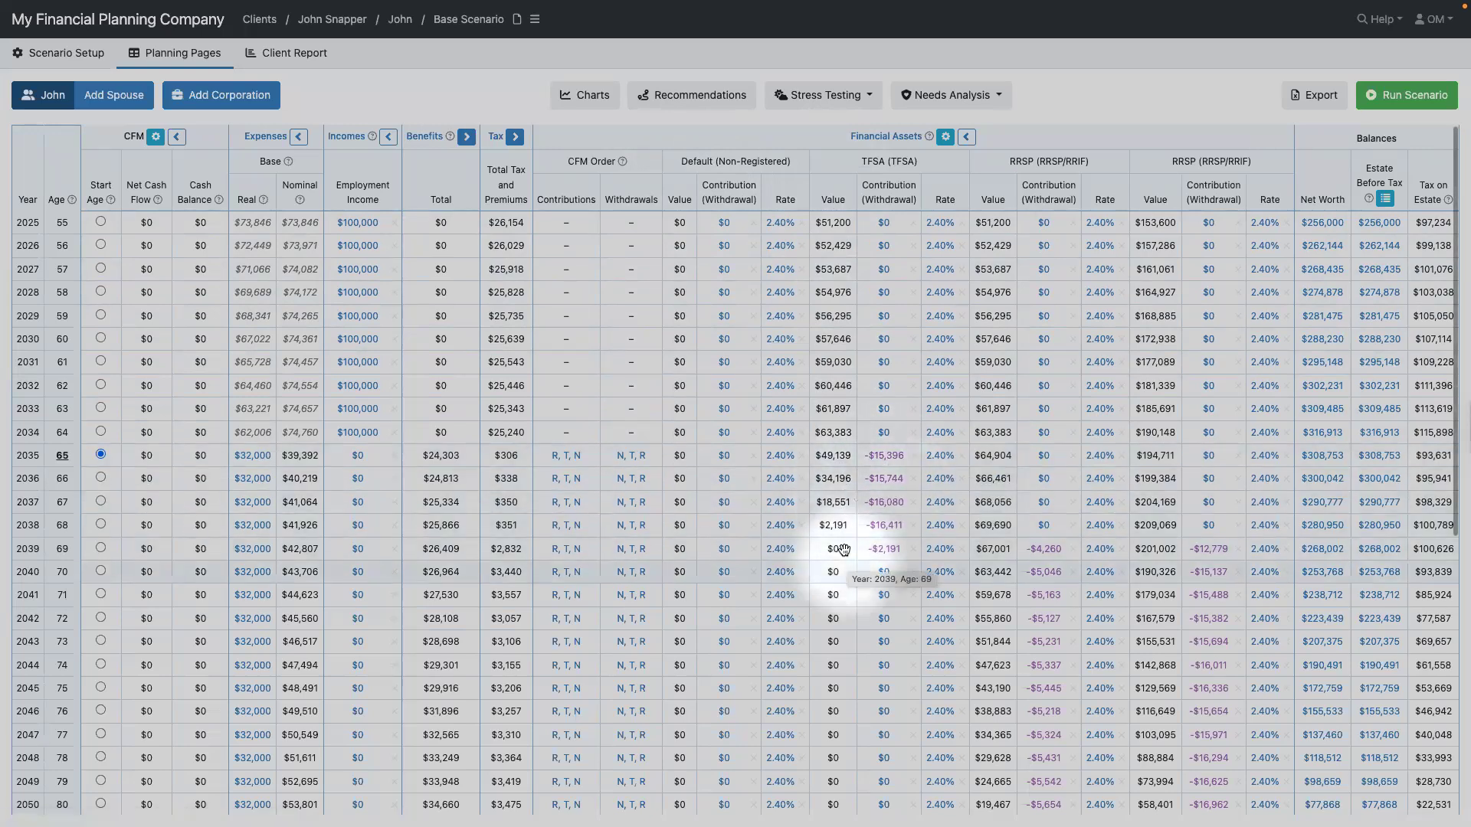
mouse_move(895, 553)
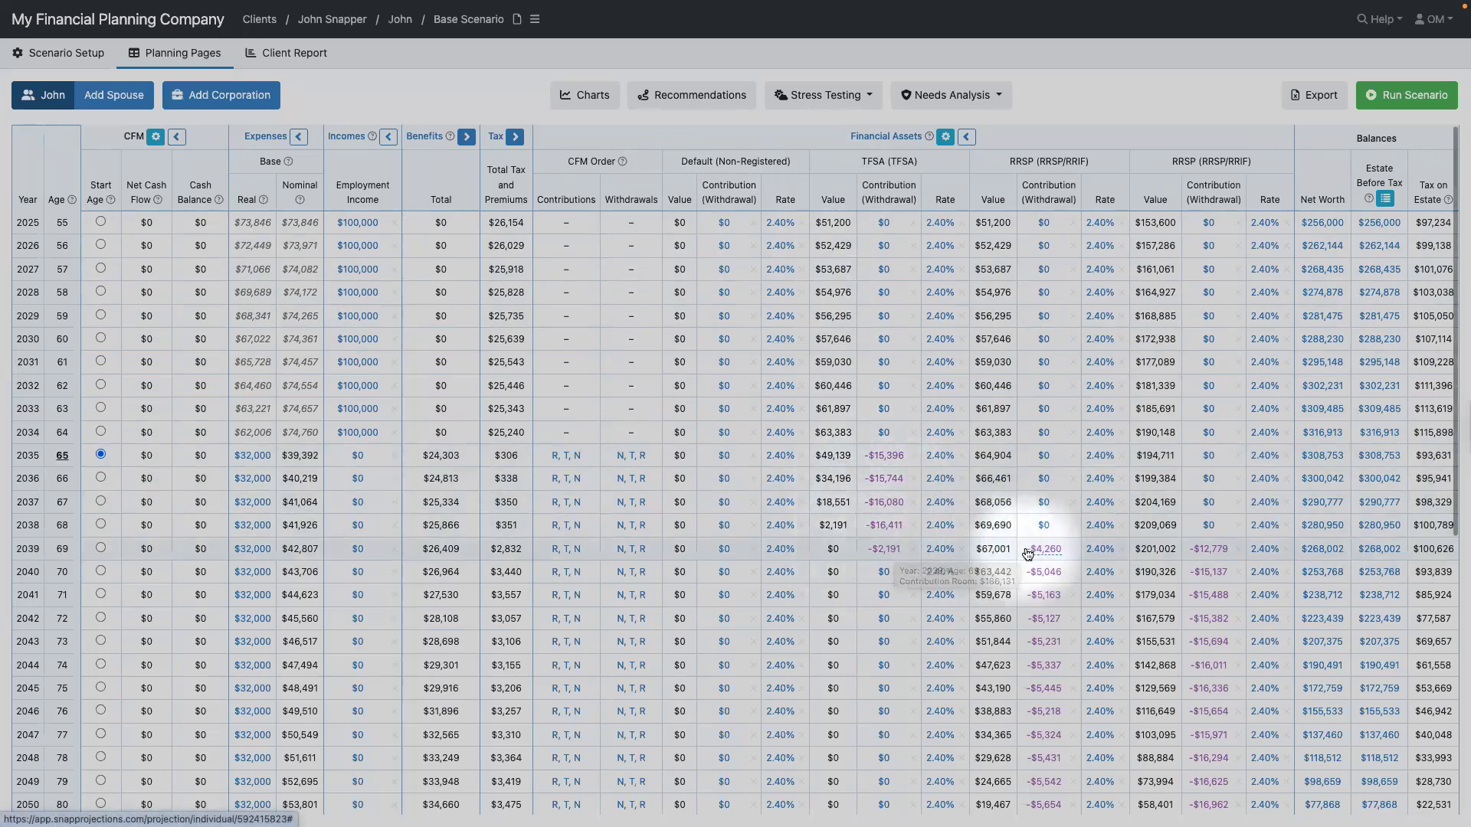
mouse_move(1027, 553)
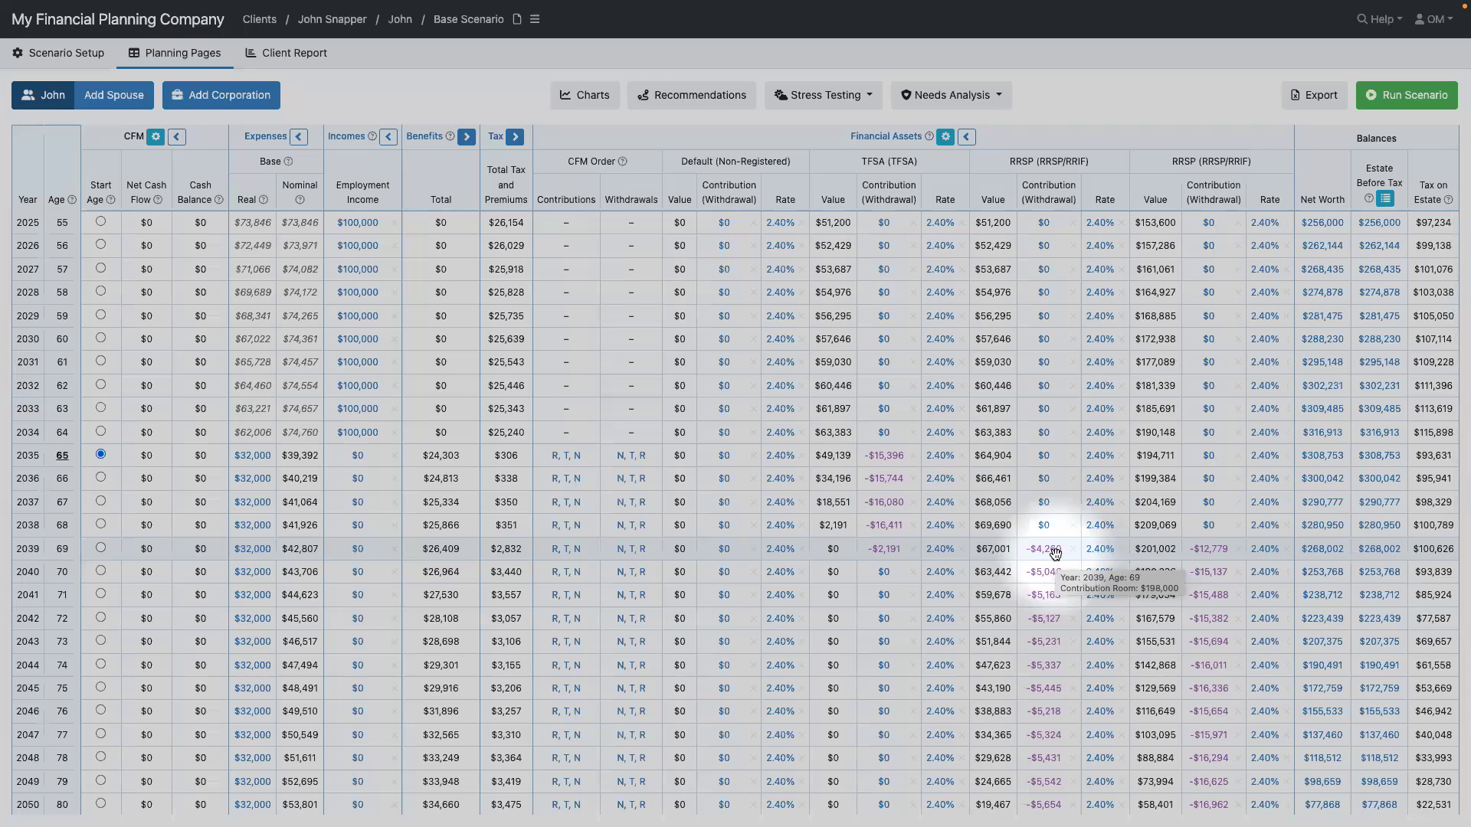
click(569, 458)
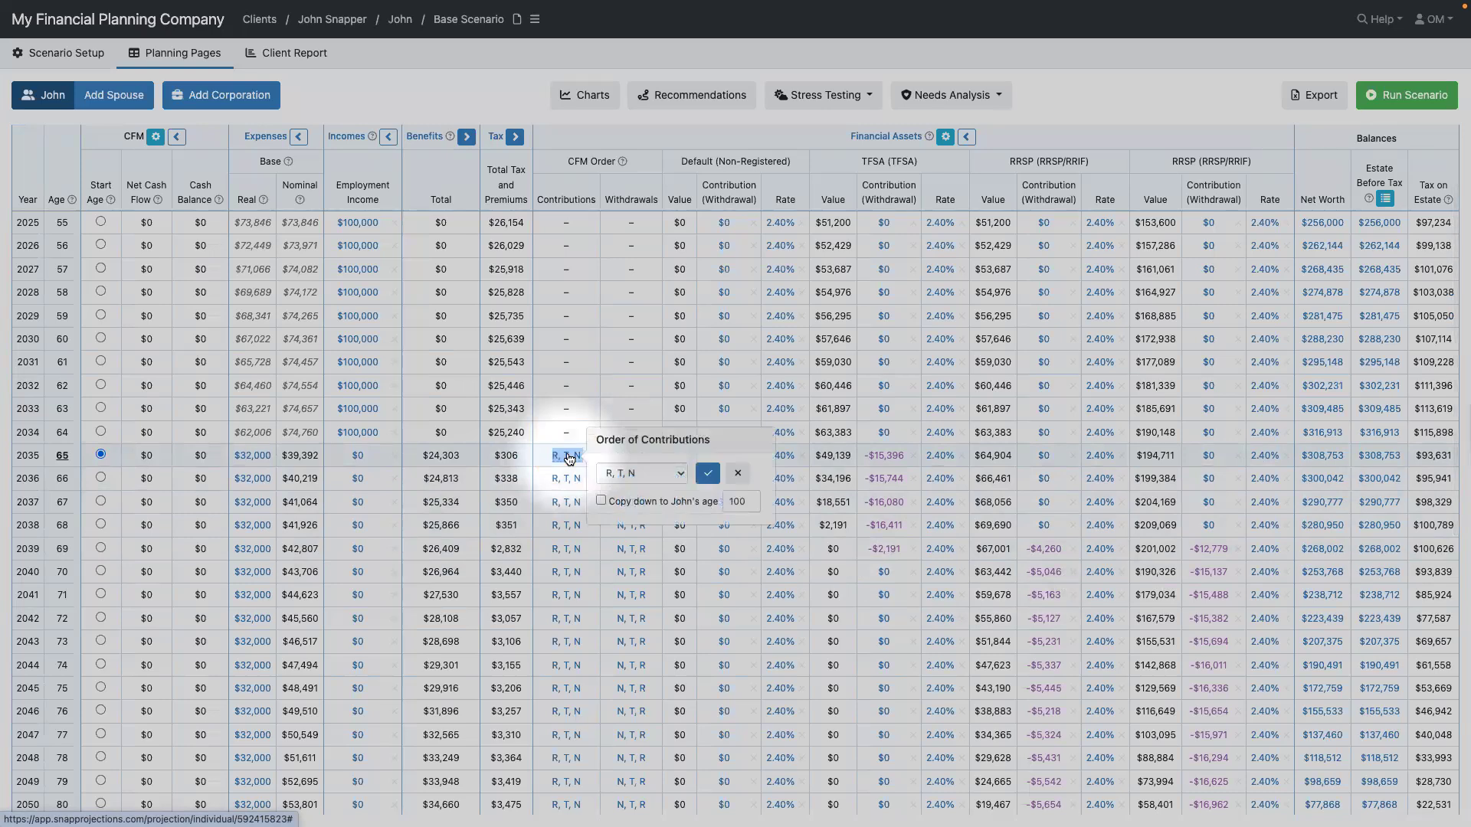
click(681, 475)
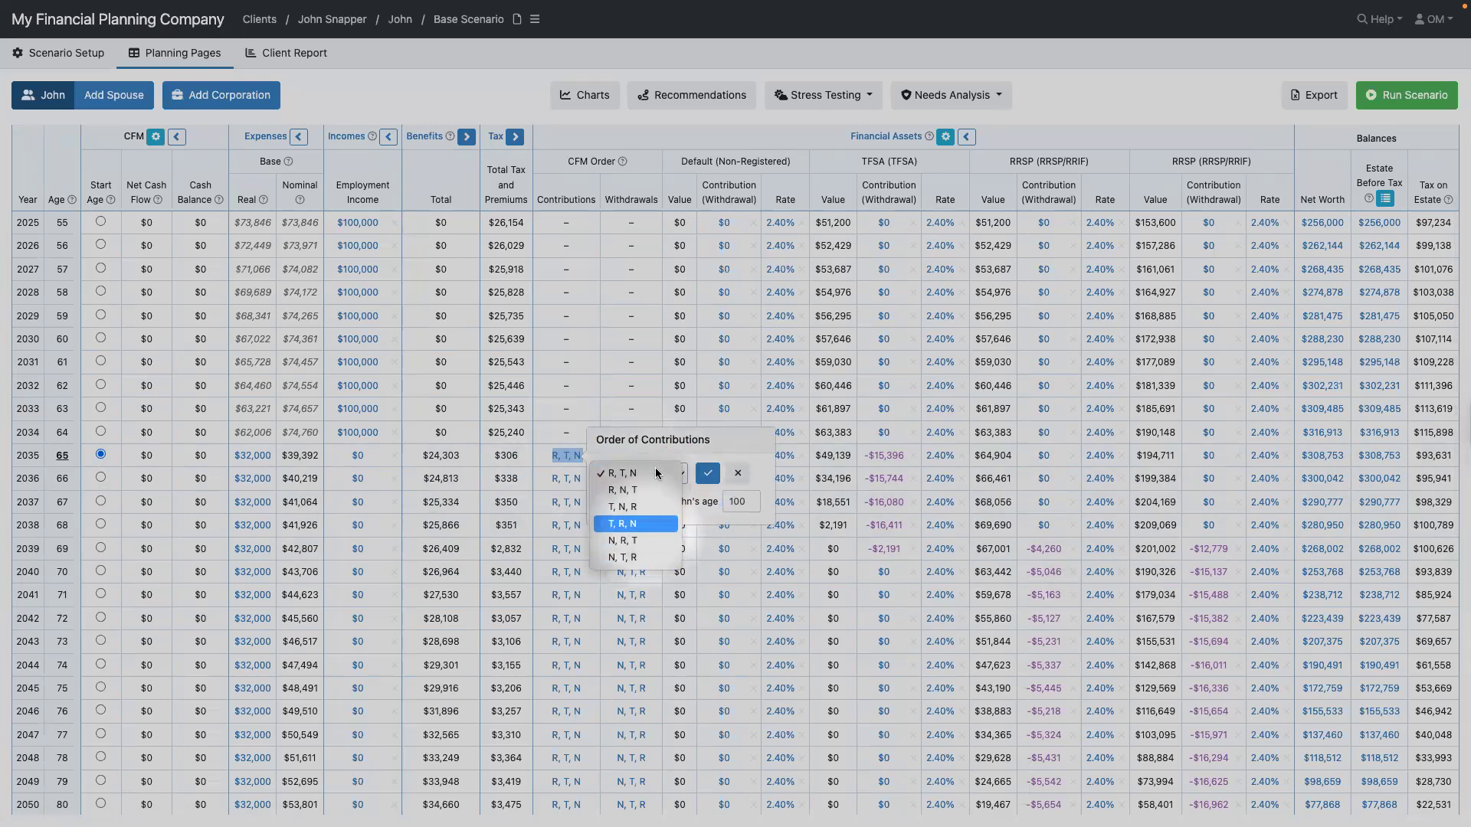
click(674, 444)
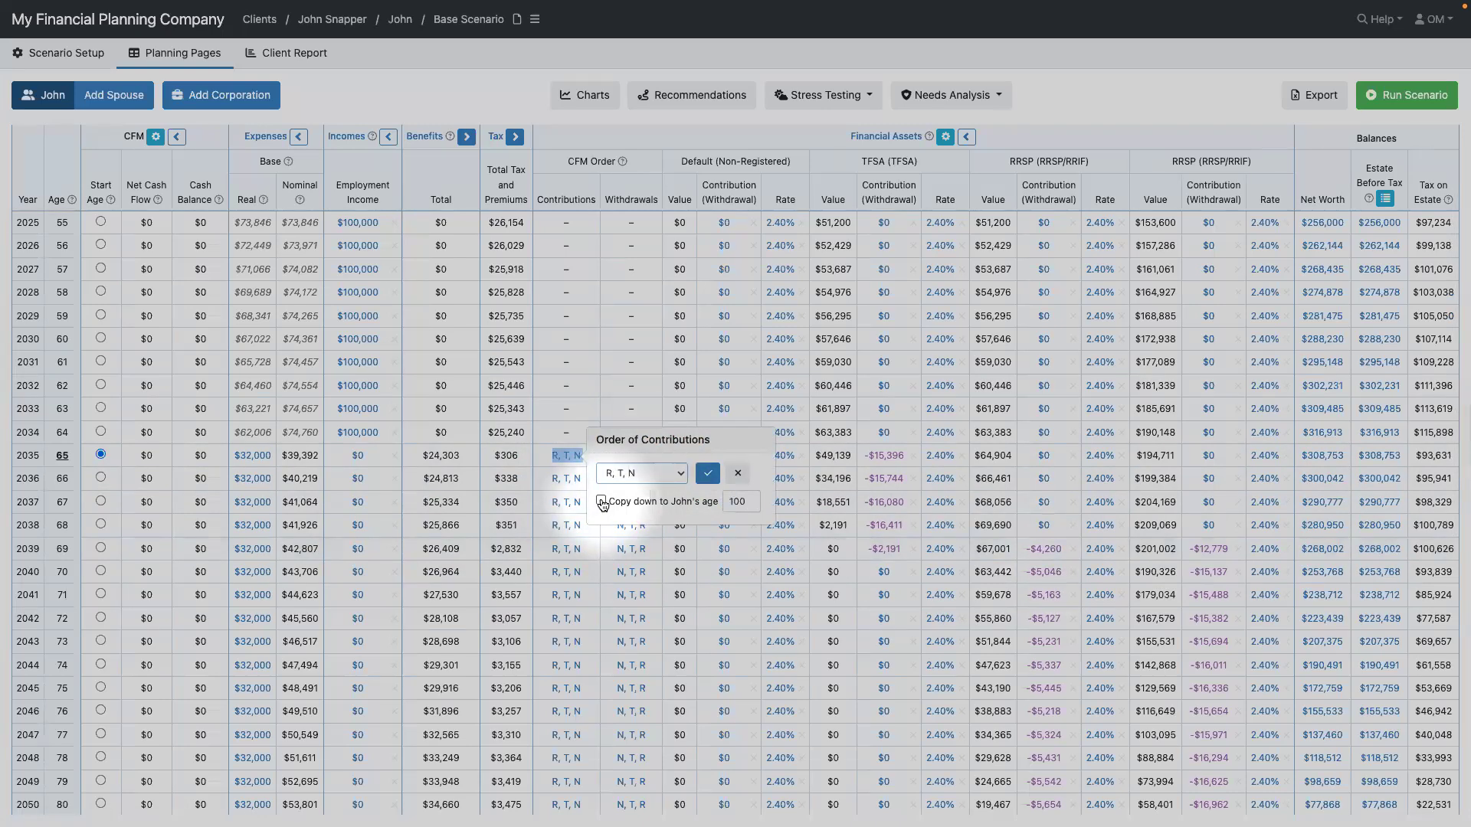
click(737, 473)
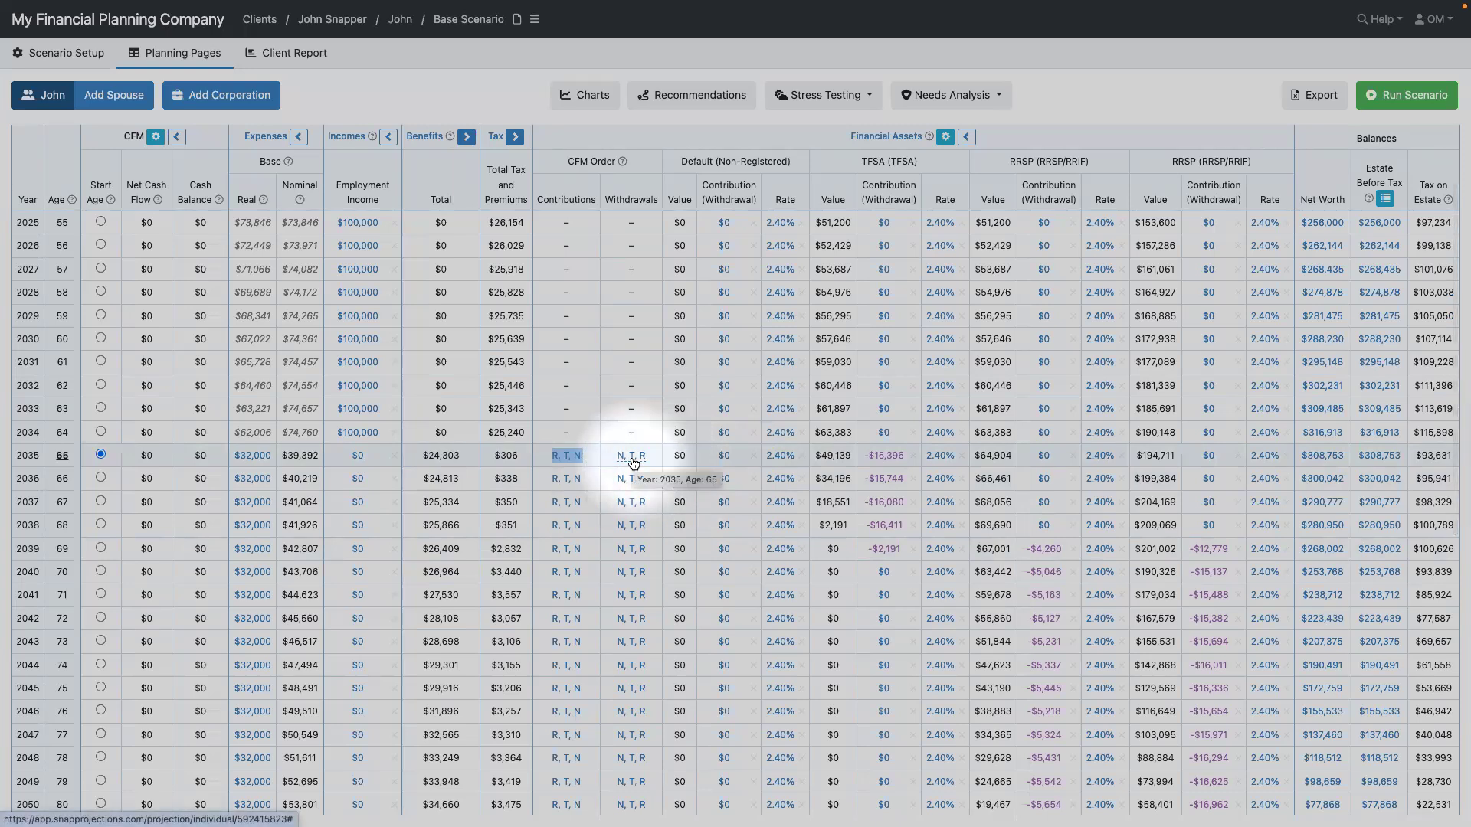
Review the available orders of withdrawals for age 65 and cancel without choosing another.
click(633, 460)
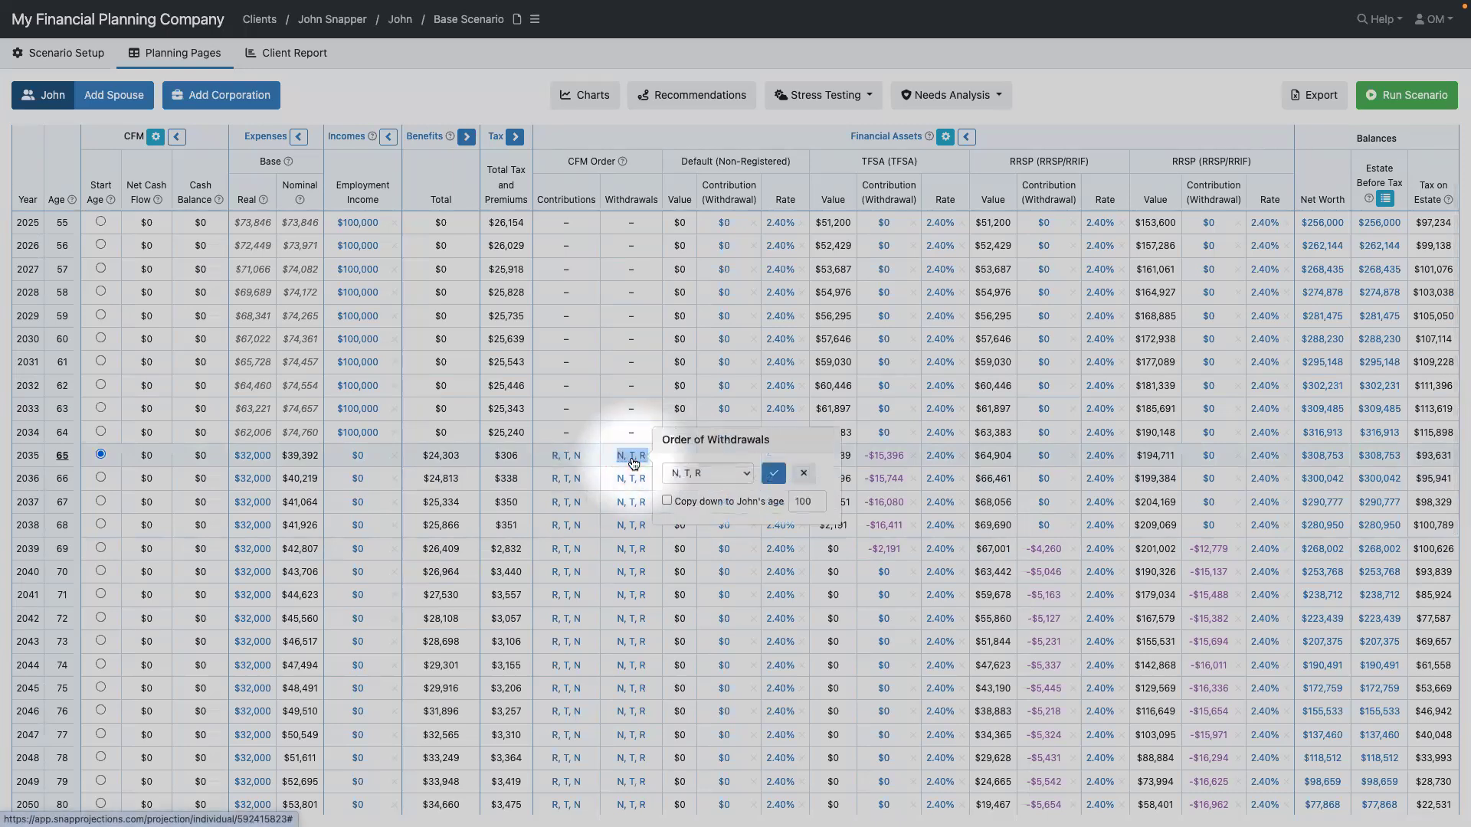
click(727, 476)
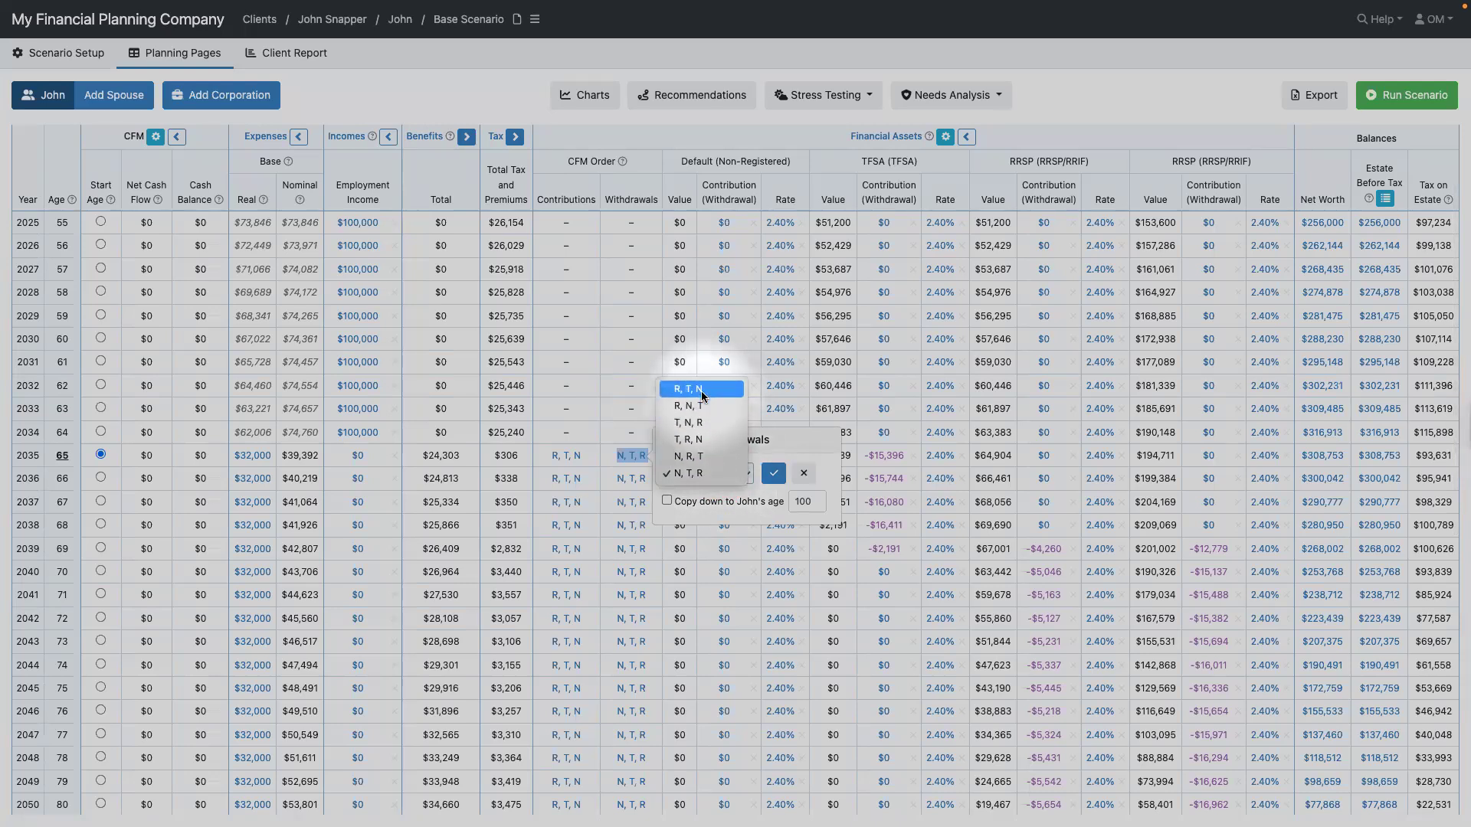
click(774, 436)
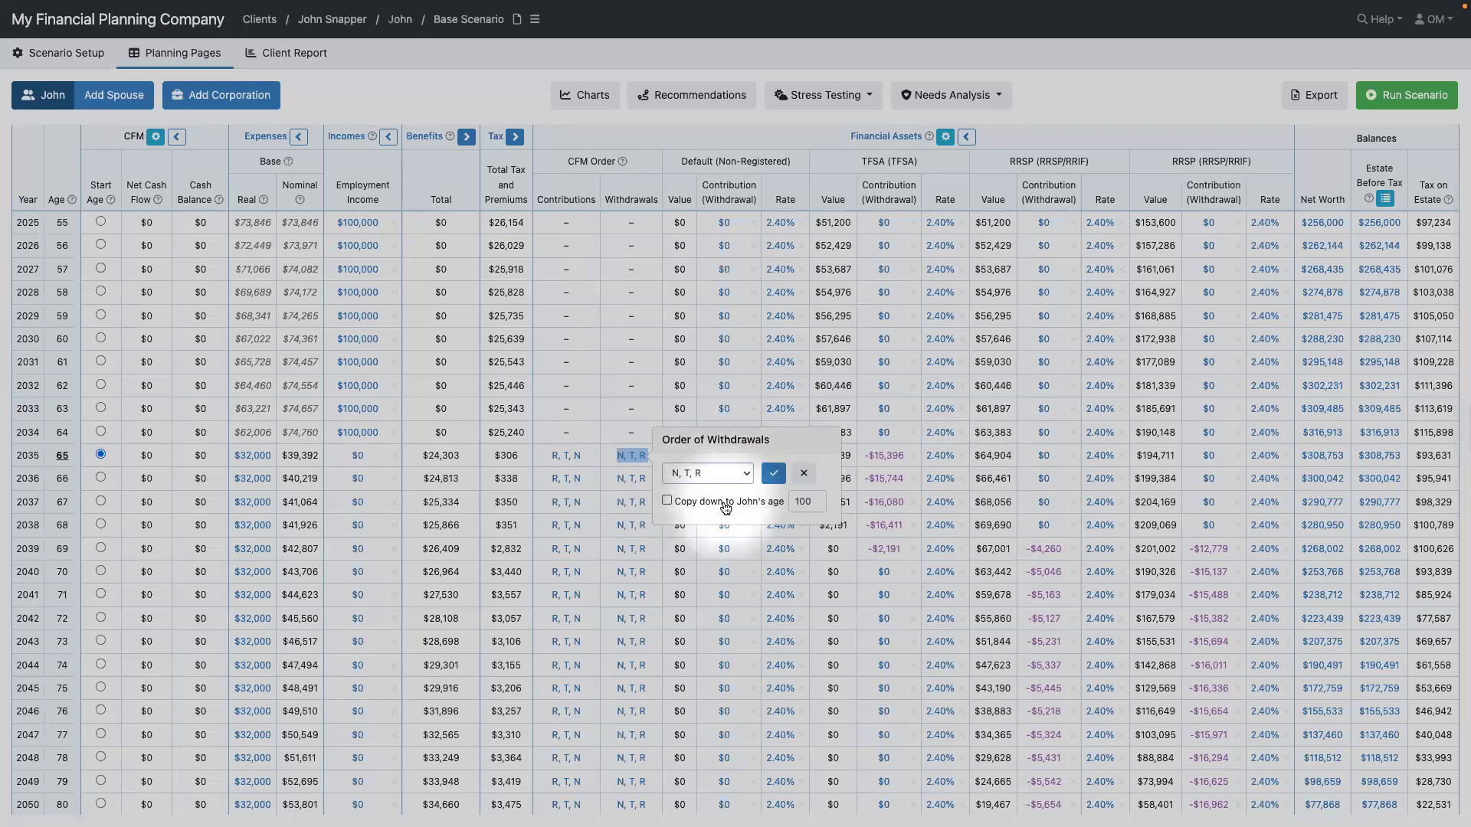
click(803, 472)
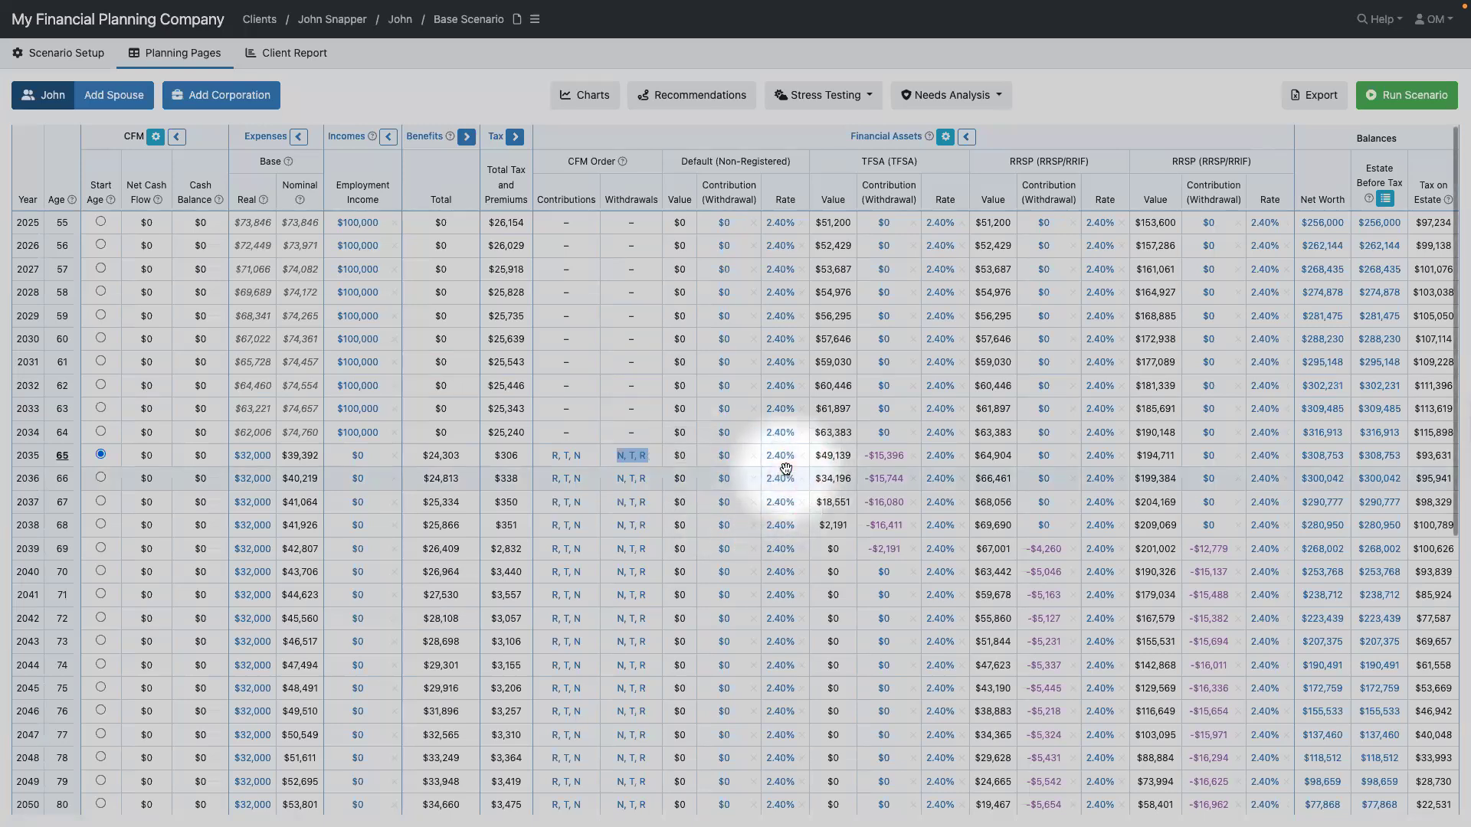
Set the CFM method for this scenario to Sequential (based on order) and save.
click(947, 137)
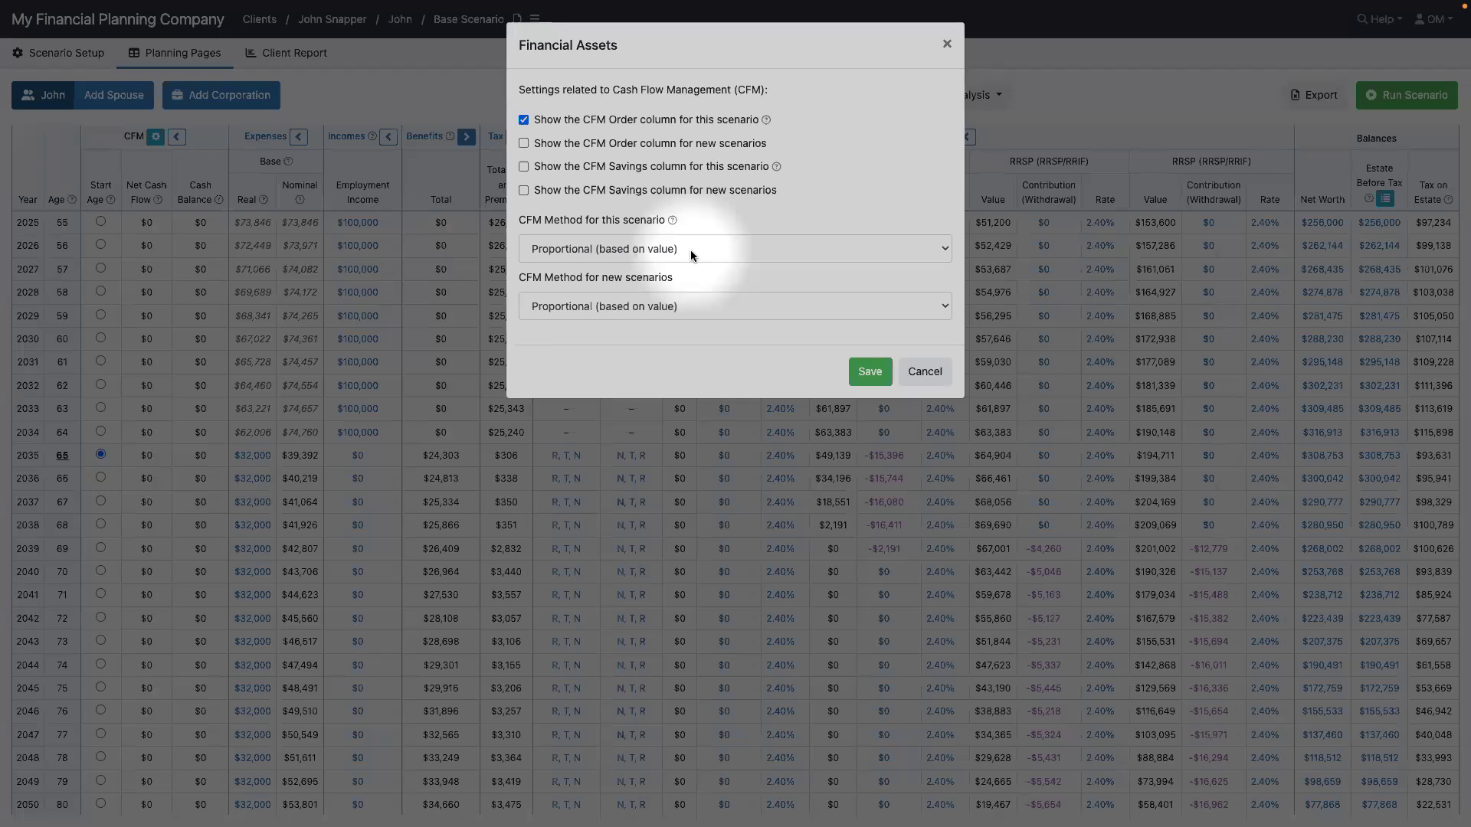
click(691, 250)
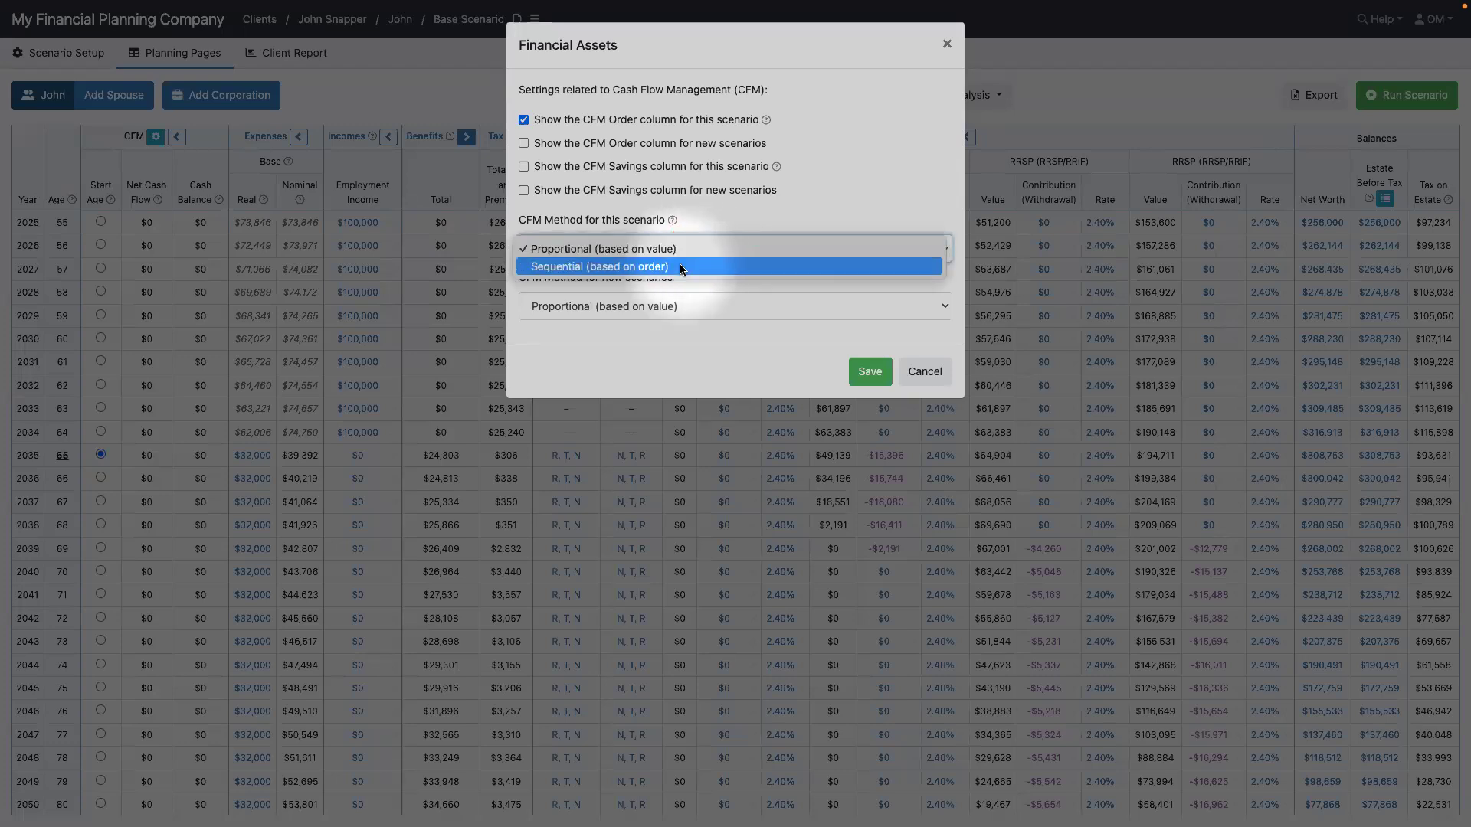
click(681, 267)
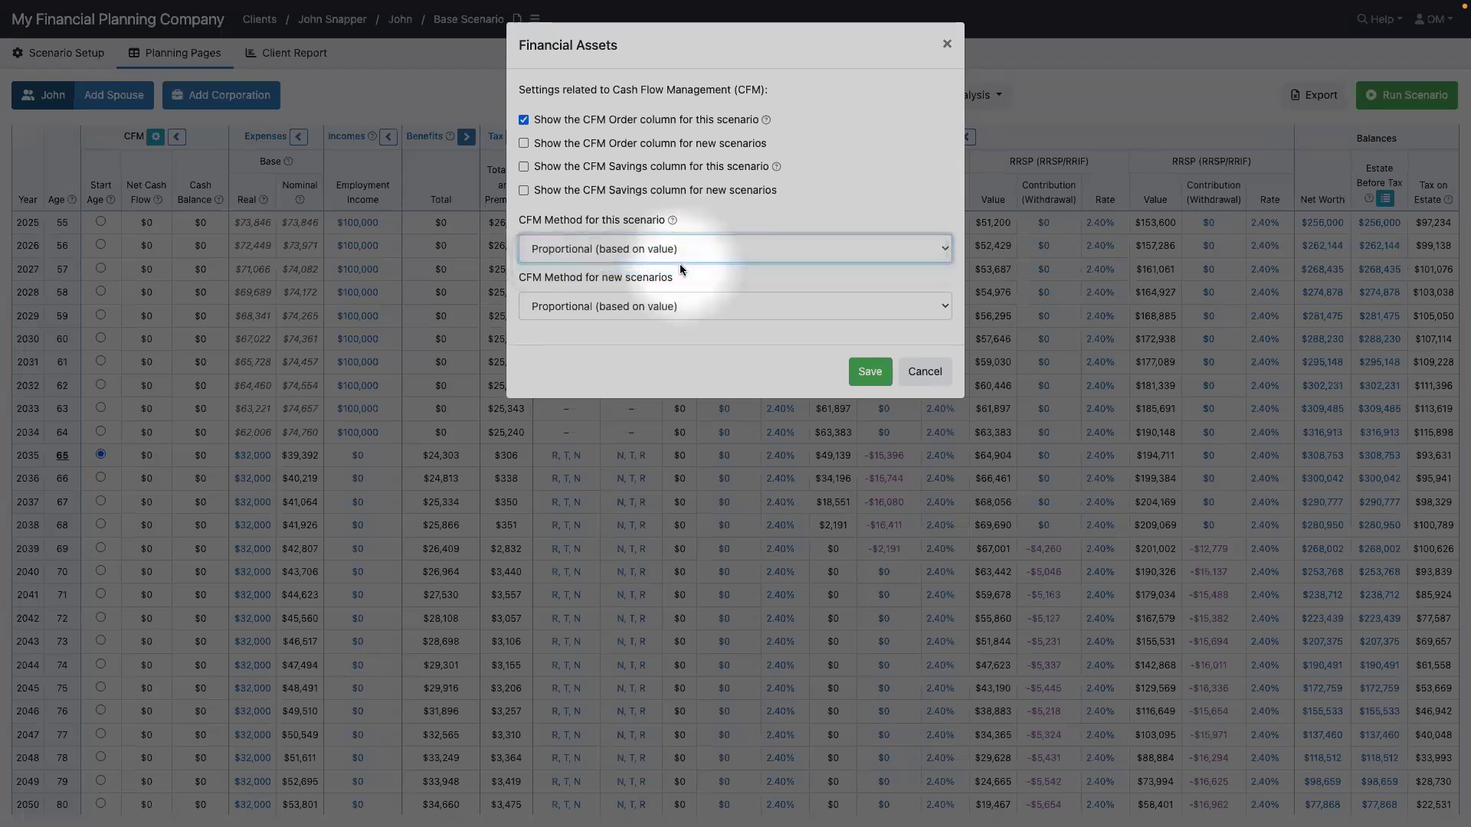
click(870, 374)
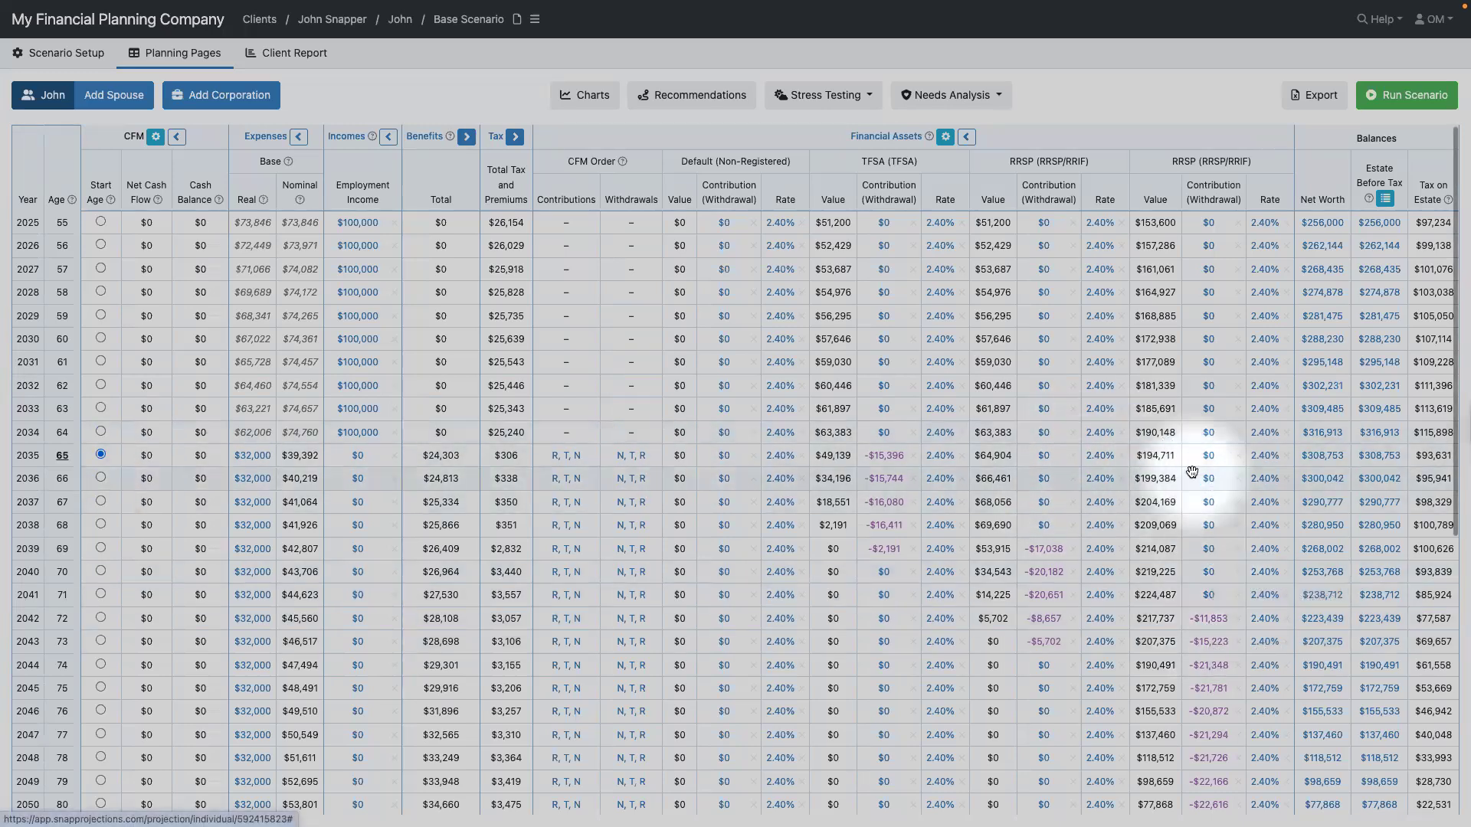
Move the $150,000 RRSP above the $50,000 RRSP in the scenario's financial assets and save the order.
mouse_move(1205, 481)
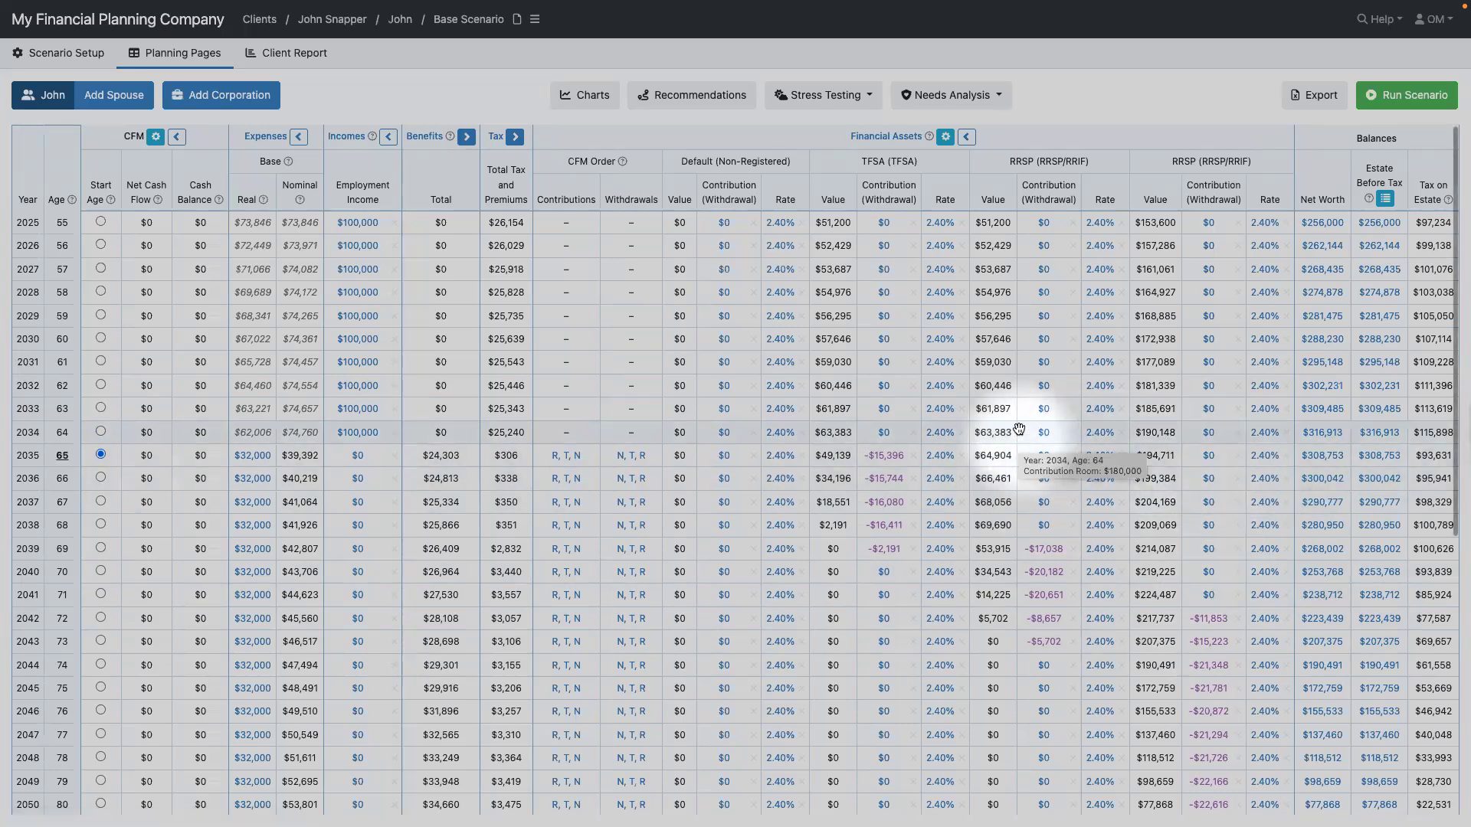
click(886, 137)
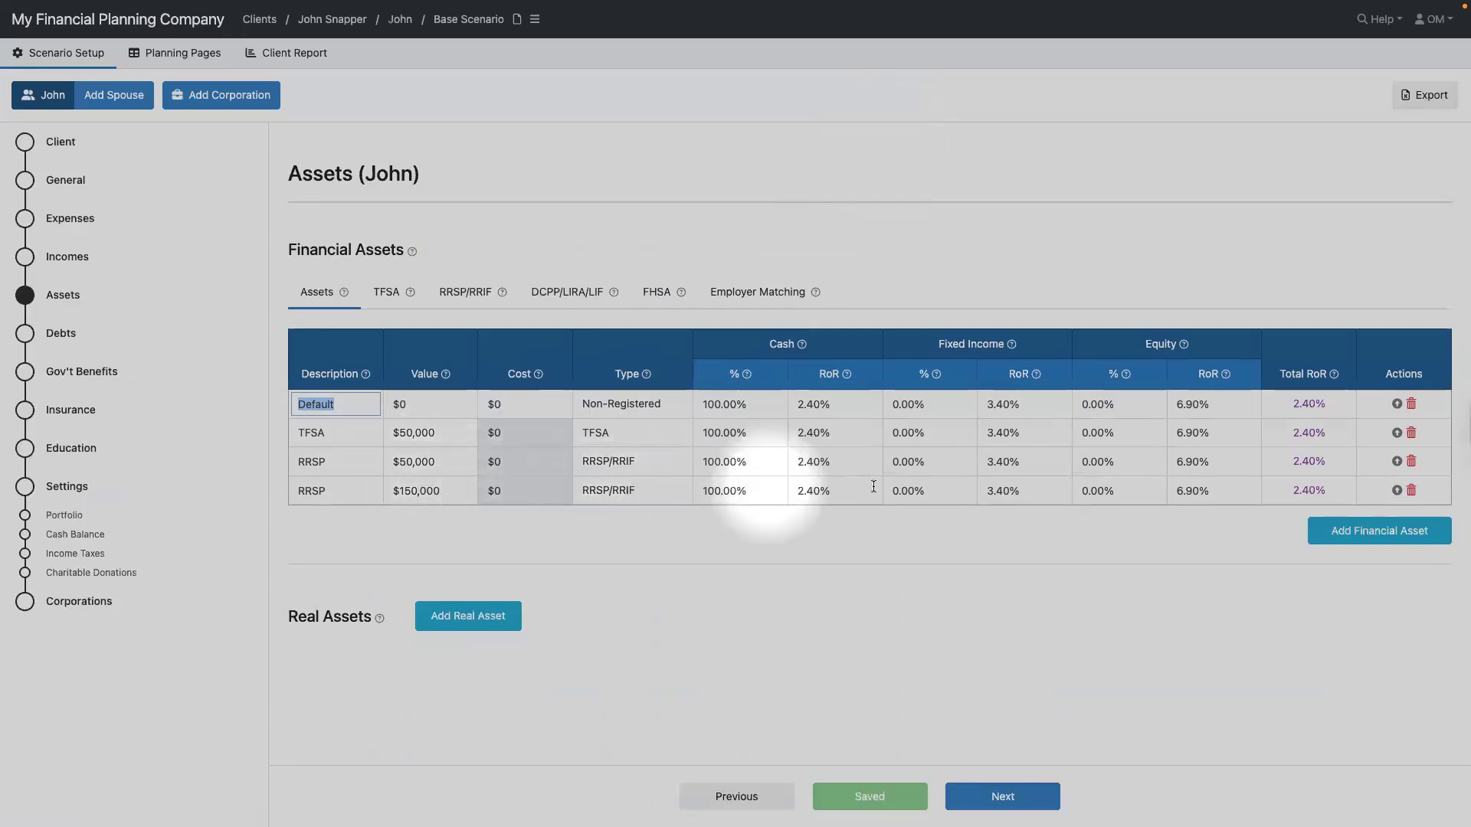
click(1397, 491)
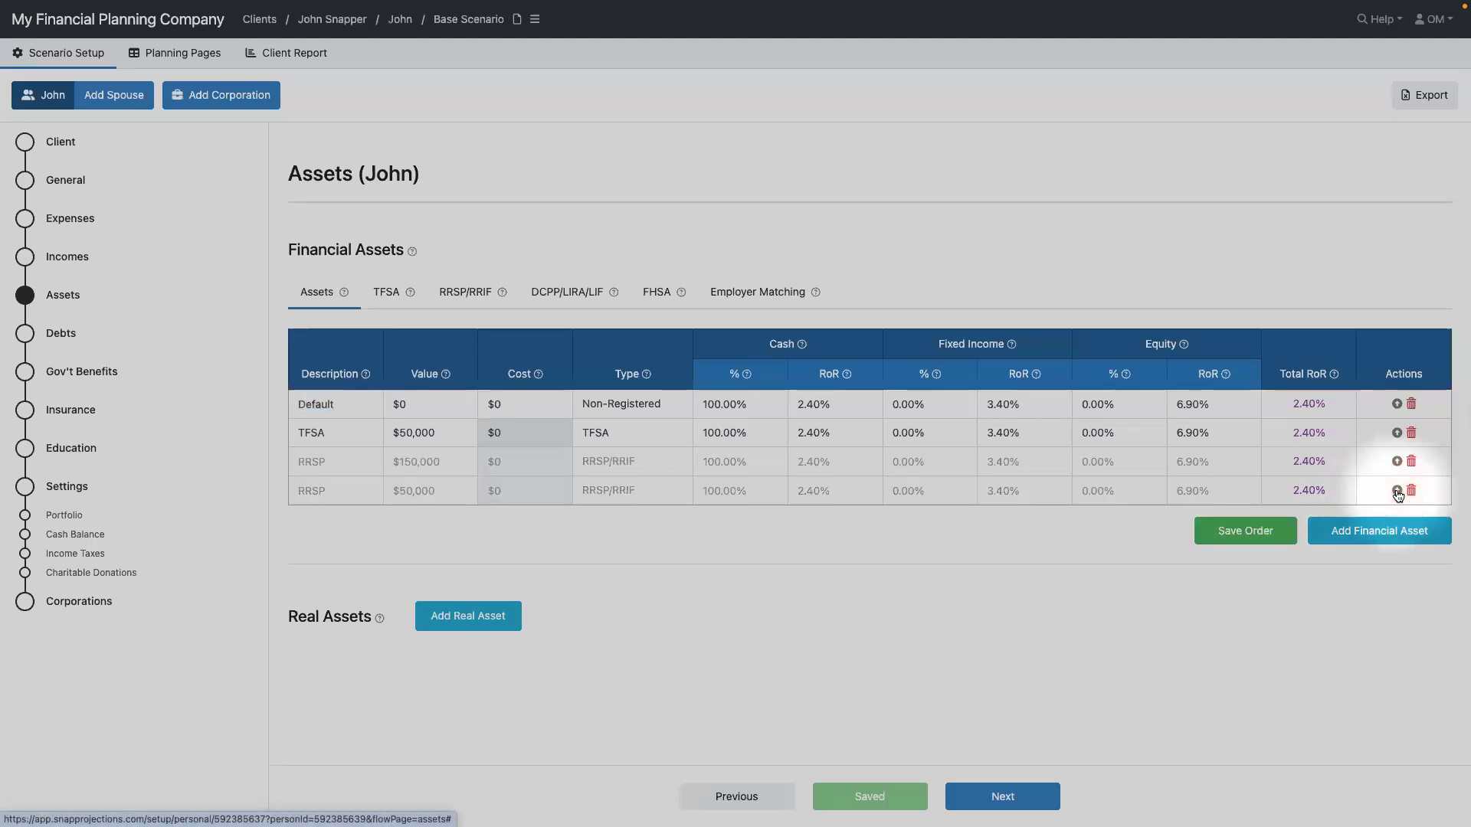
click(1246, 533)
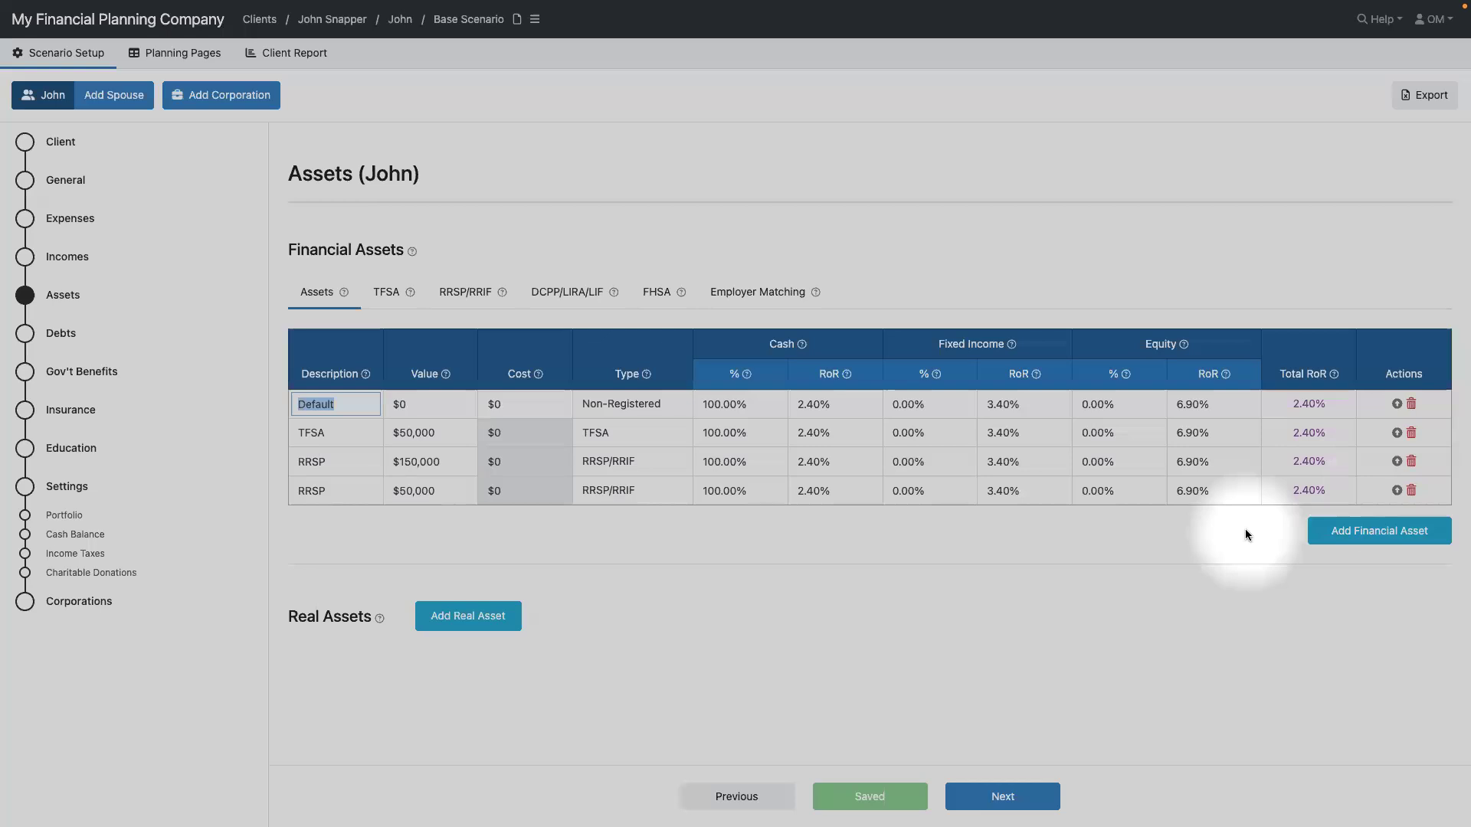
Return to the Planning Pages and examine the withdrawals from the two reordered RRSP accounts over the retirement years.
click(190, 54)
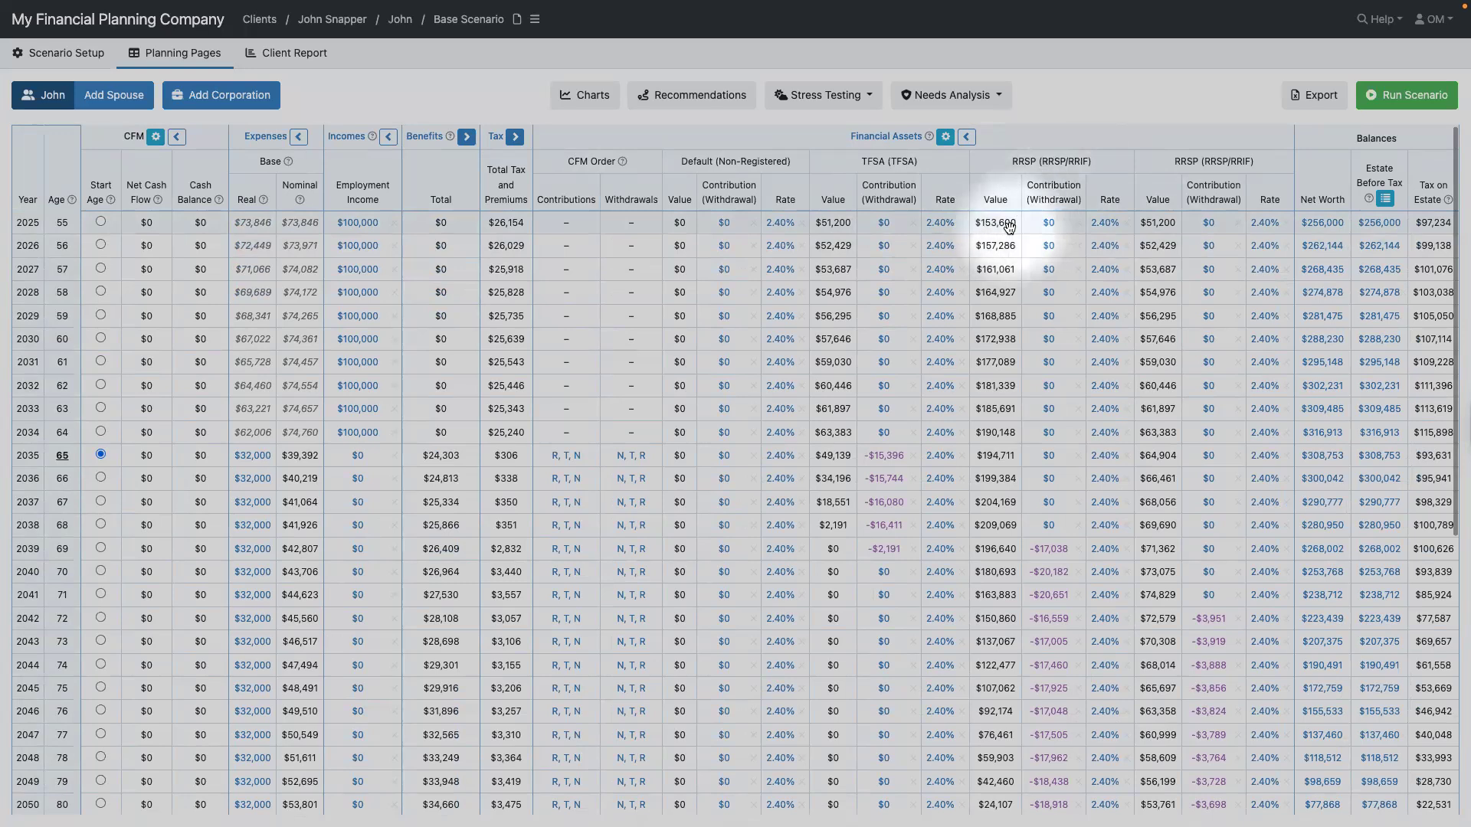
scroll(1046, 386, down, 1)
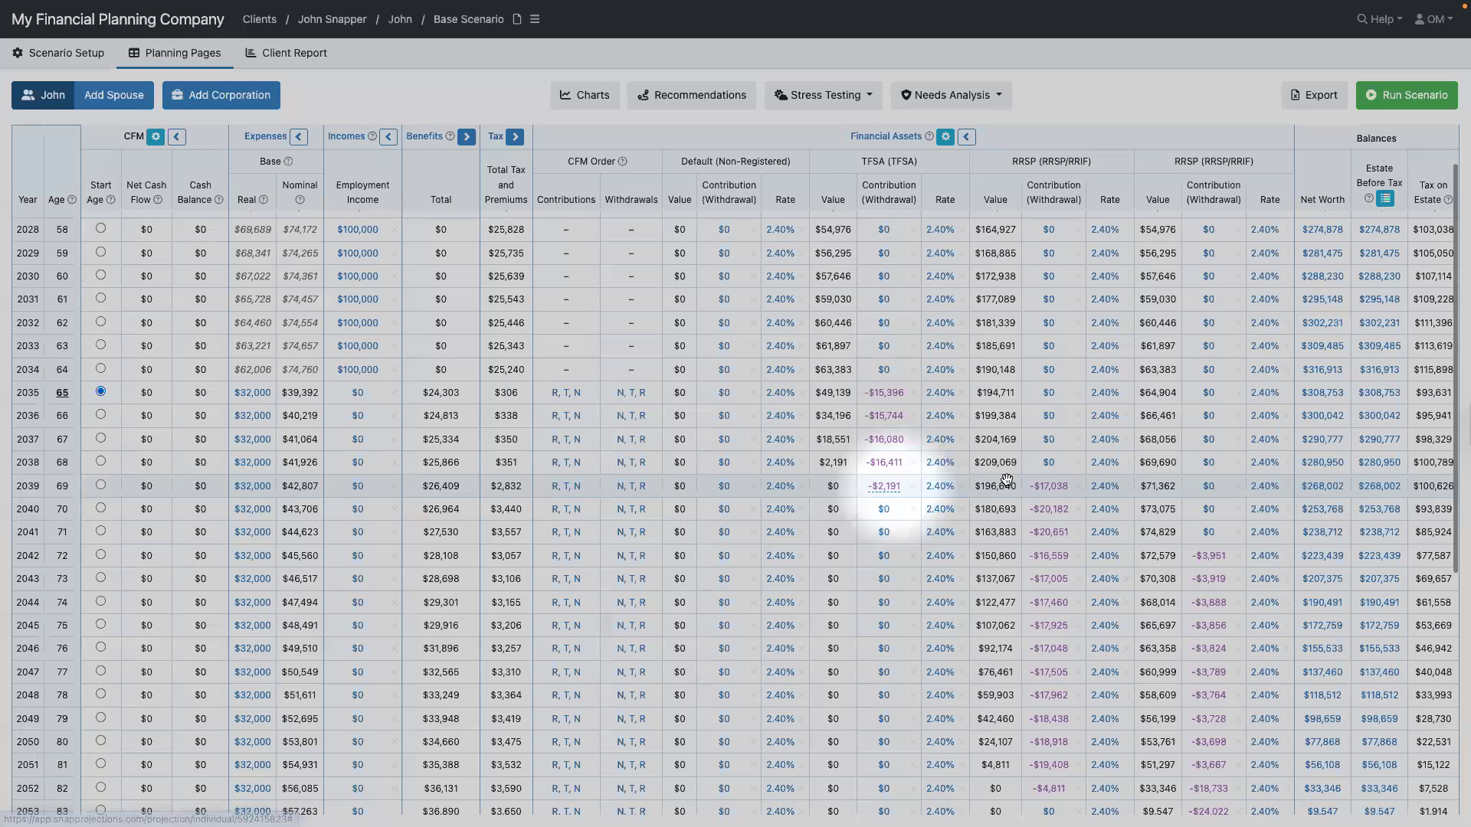
mouse_move(1055, 489)
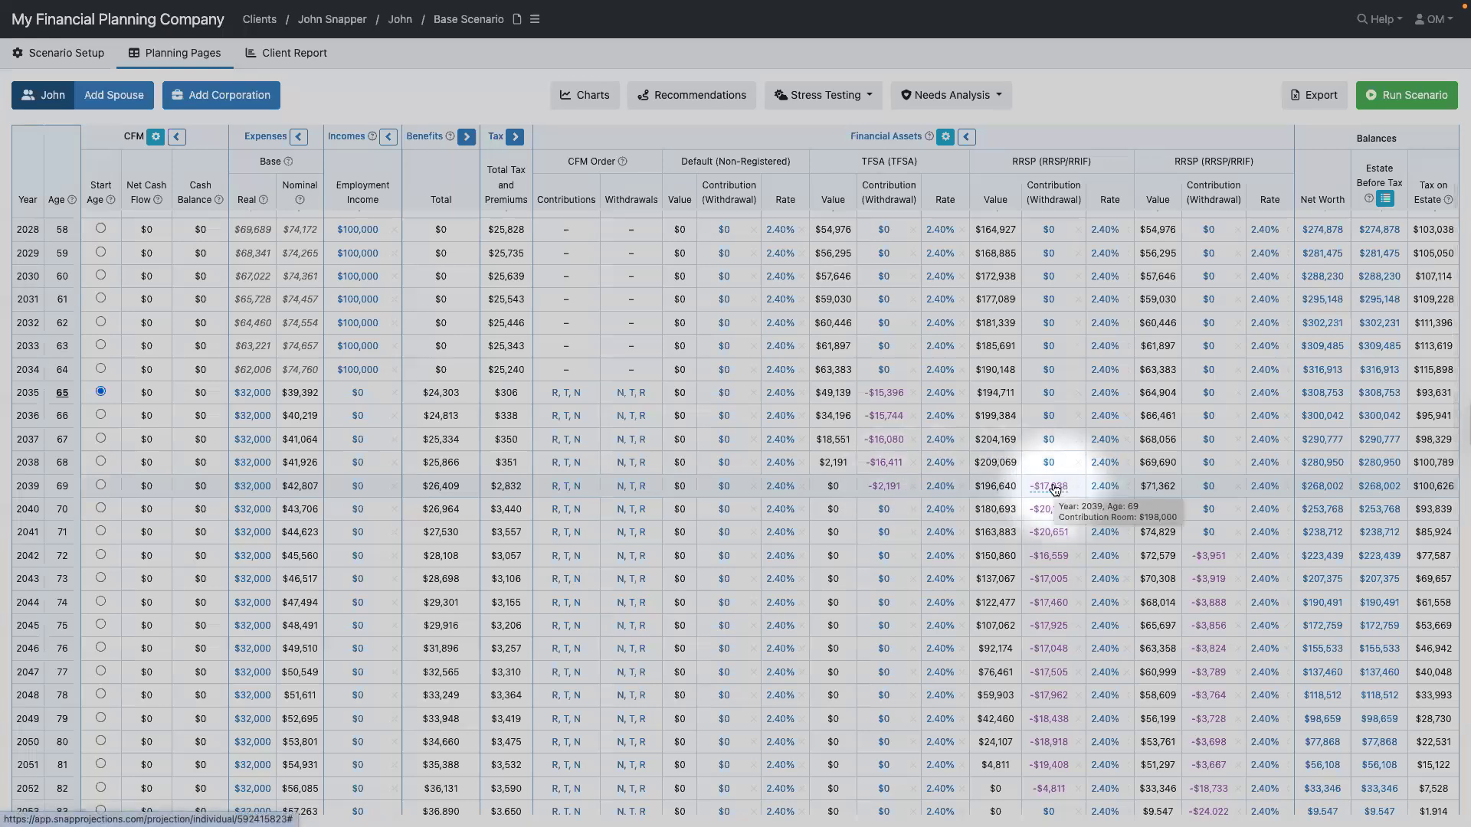
scroll(1056, 489, down, 1)
scroll(1056, 489, down, 1)
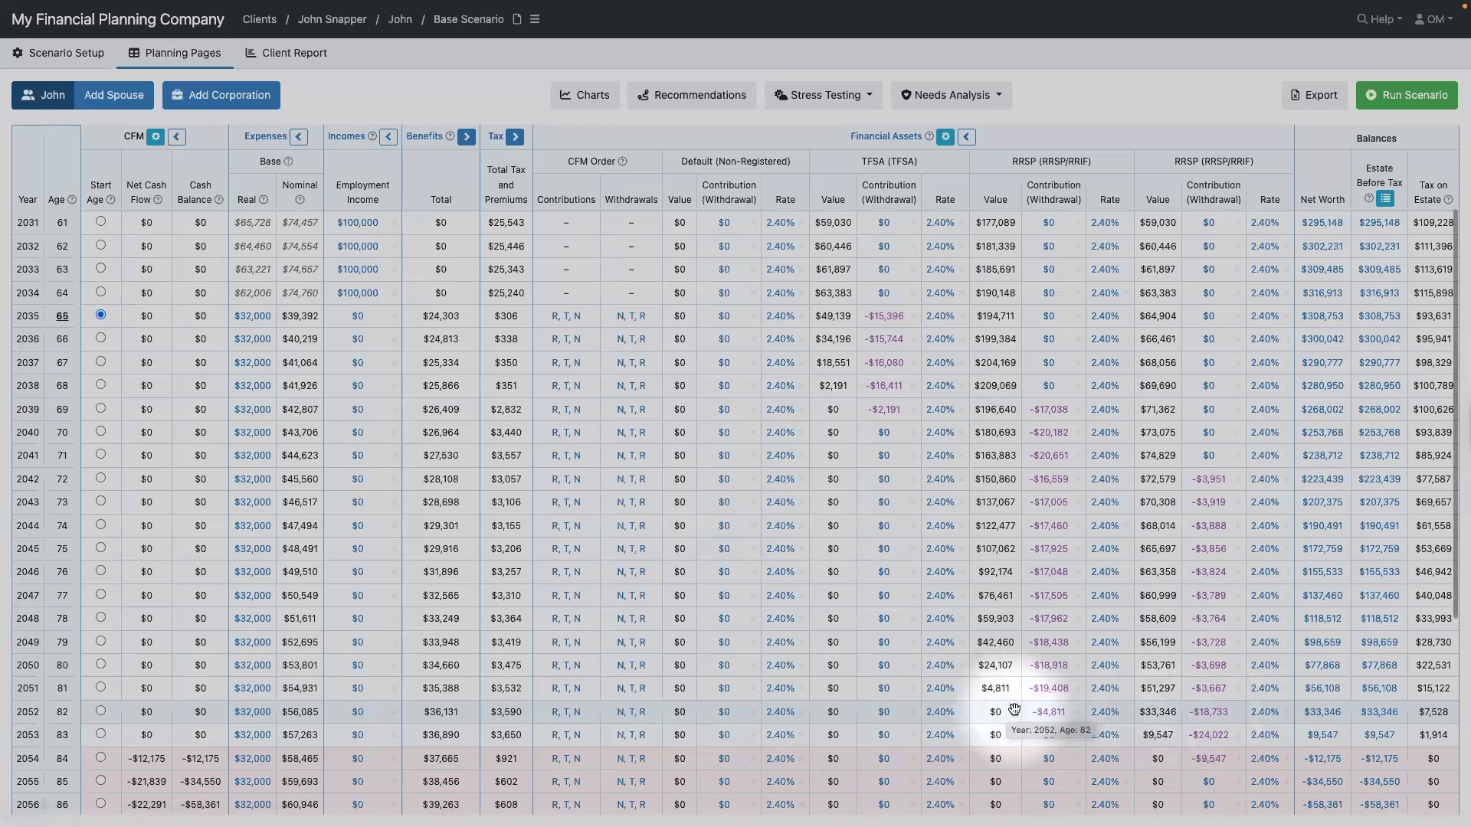
Set the CFM method for this scenario to Proportional (based on value), save, and examine the withdrawals from both RRSP accounts.
click(946, 139)
click(669, 245)
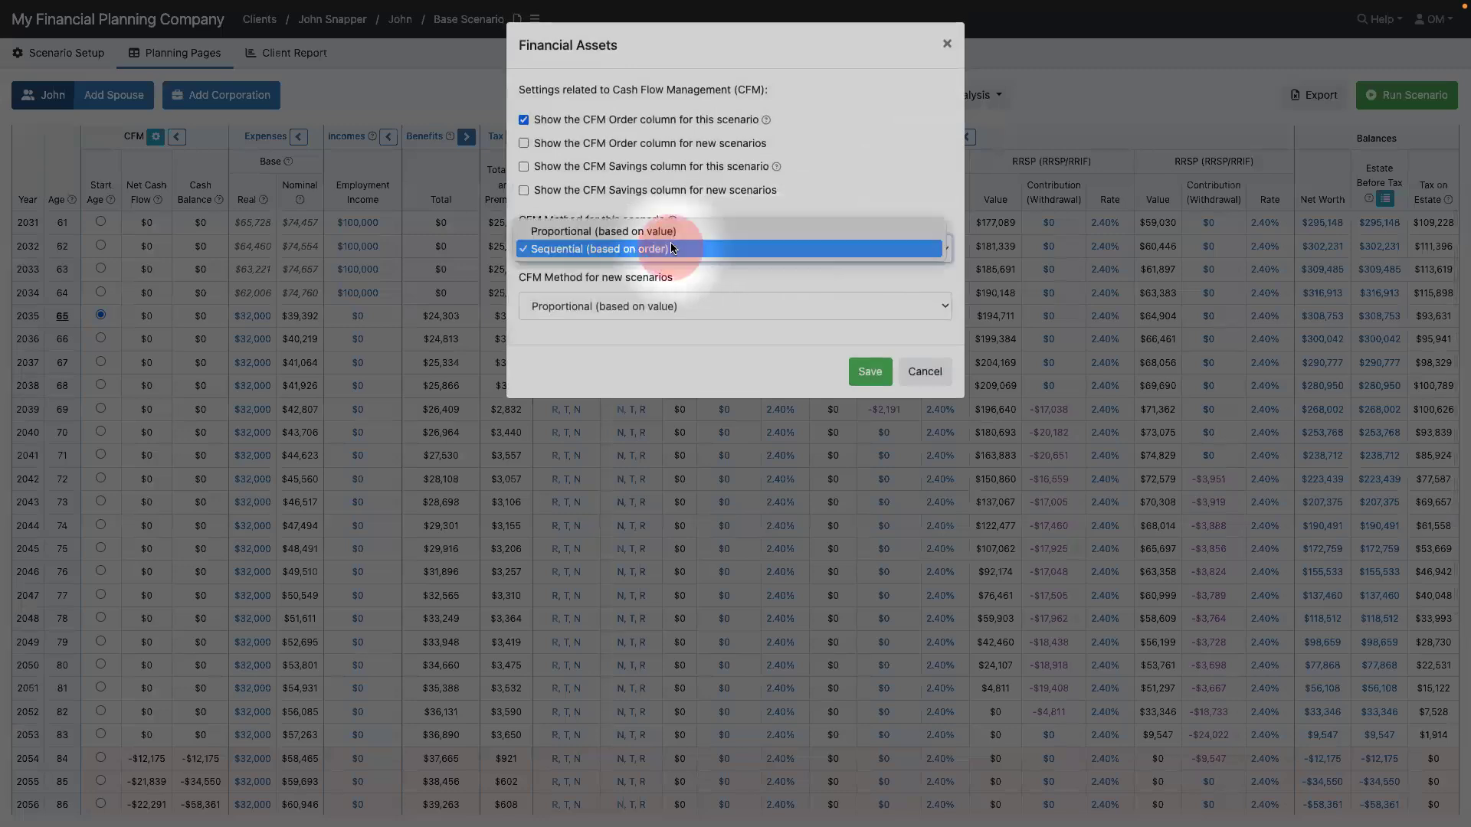
click(673, 231)
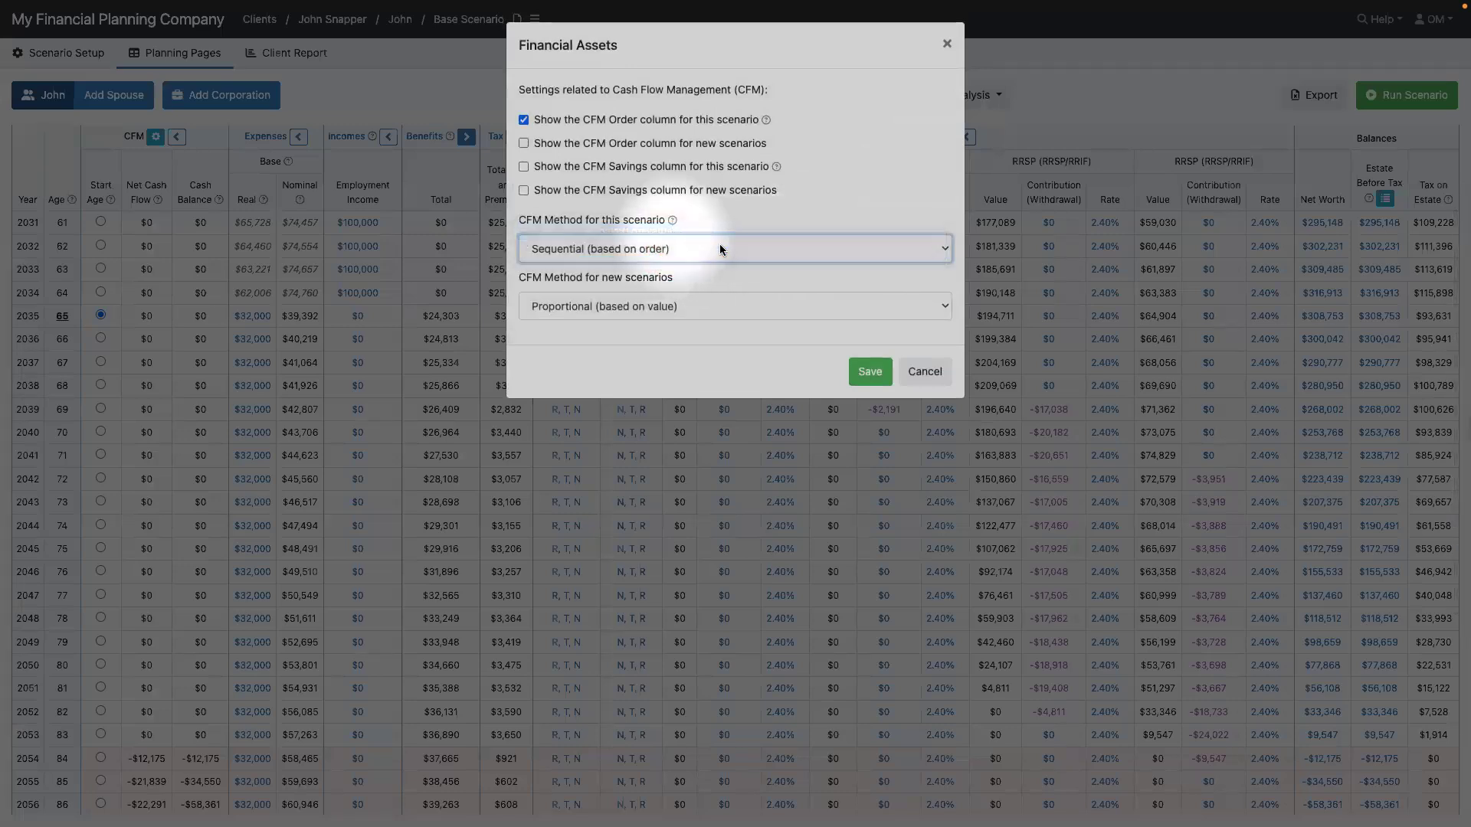
click(872, 374)
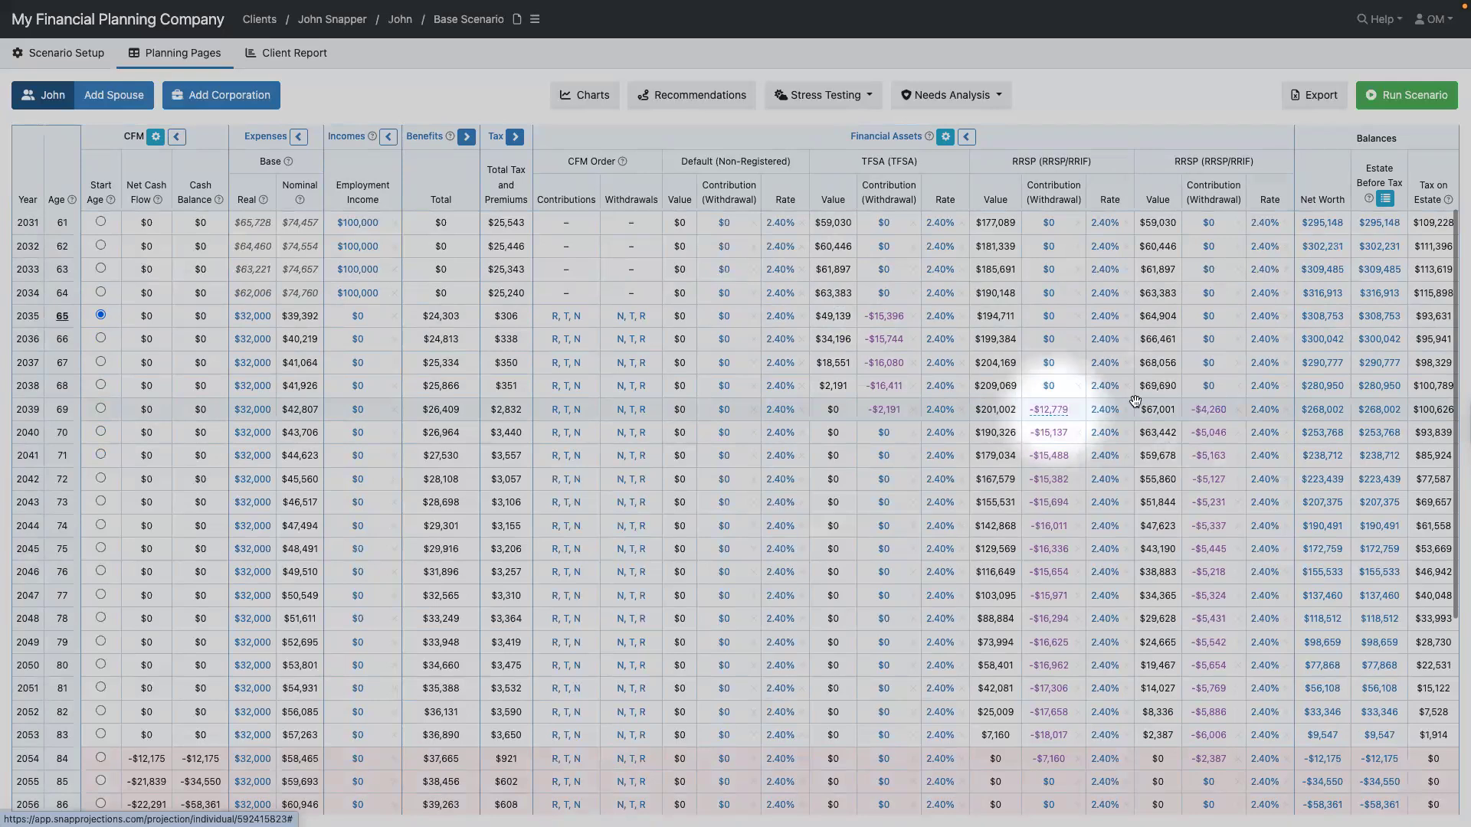
mouse_move(1201, 413)
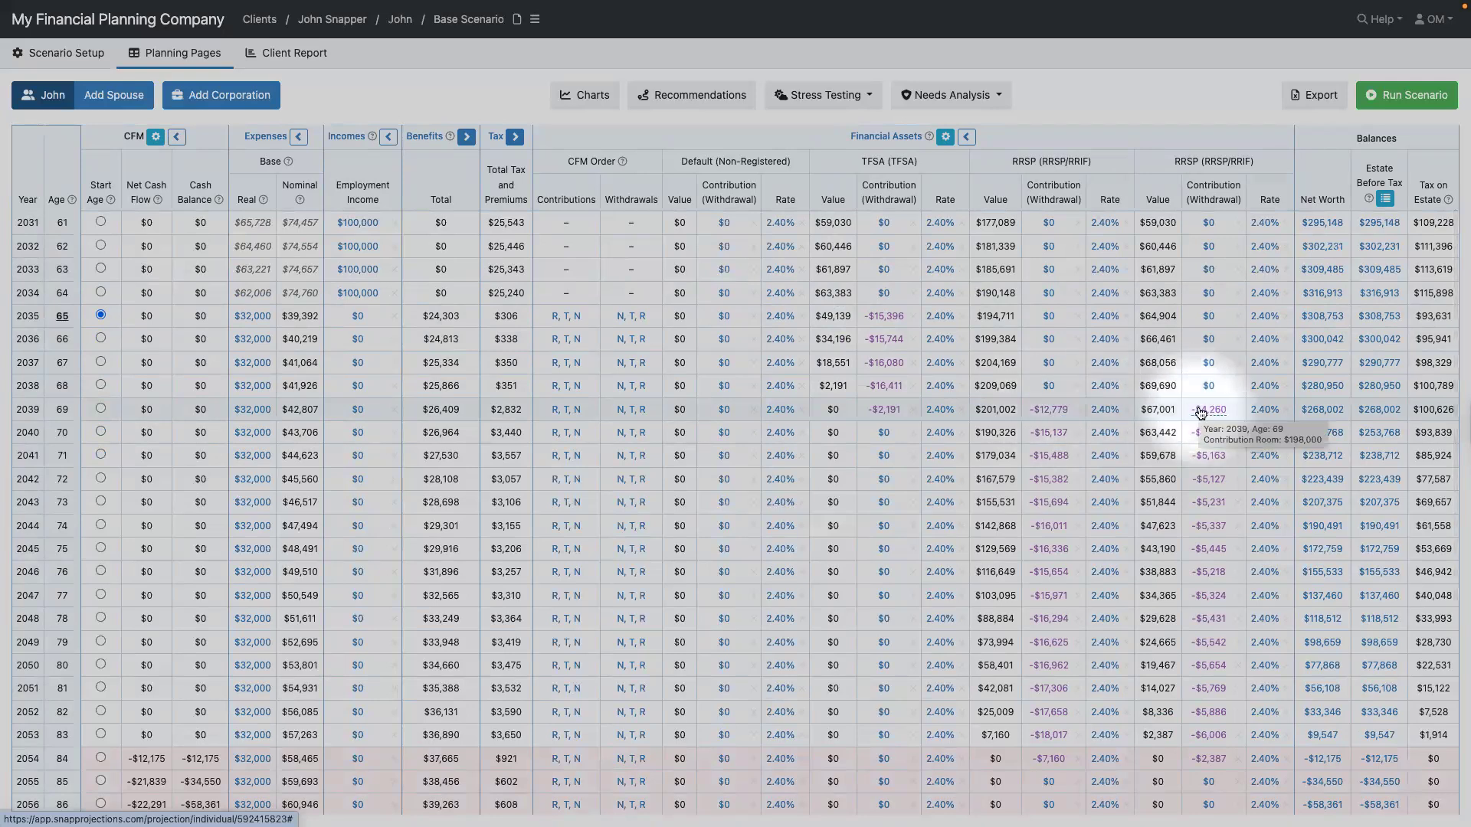
scroll(1209, 582, down, 1)
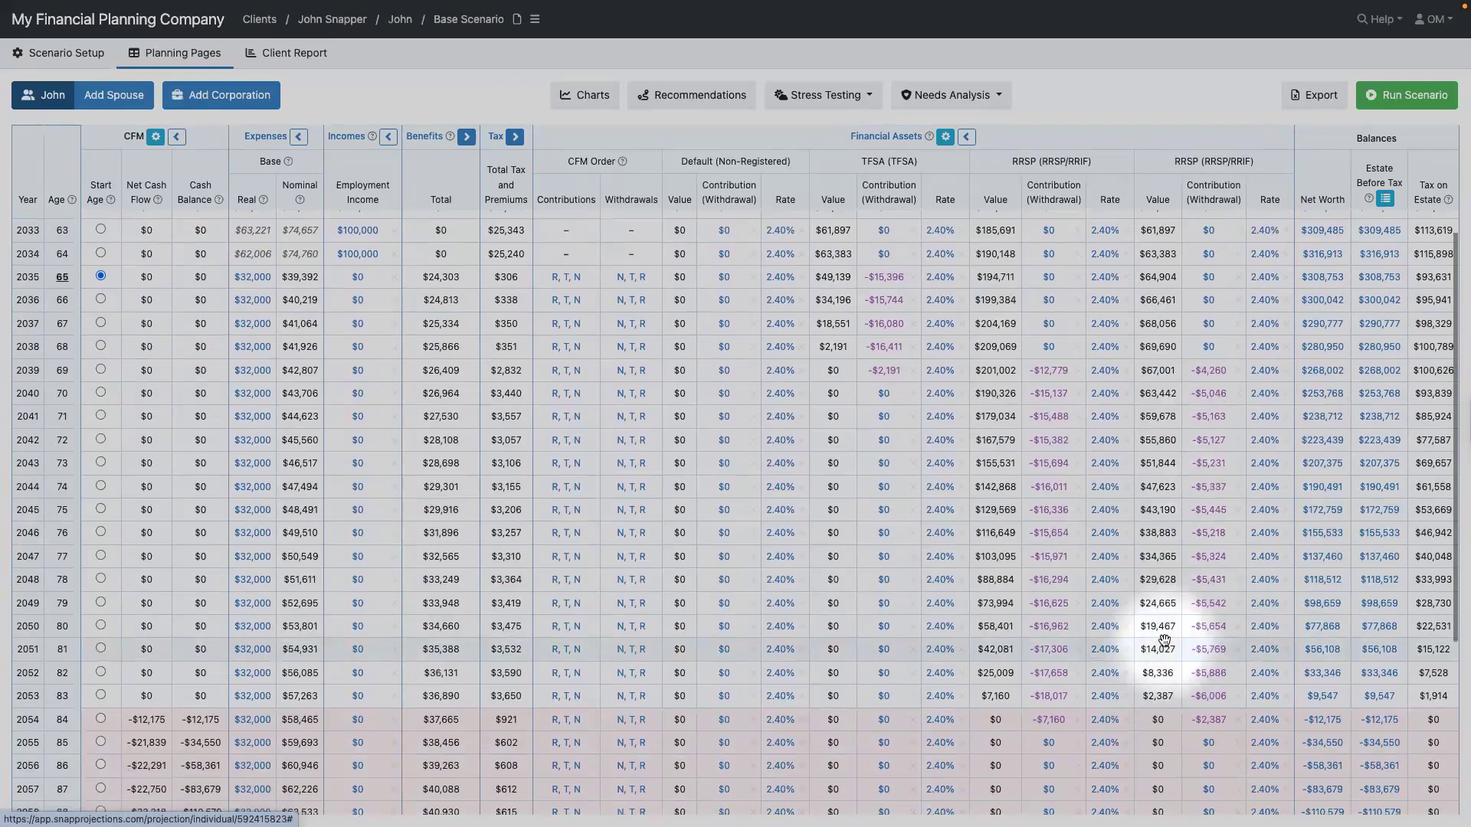
scroll(1134, 636, down, 2)
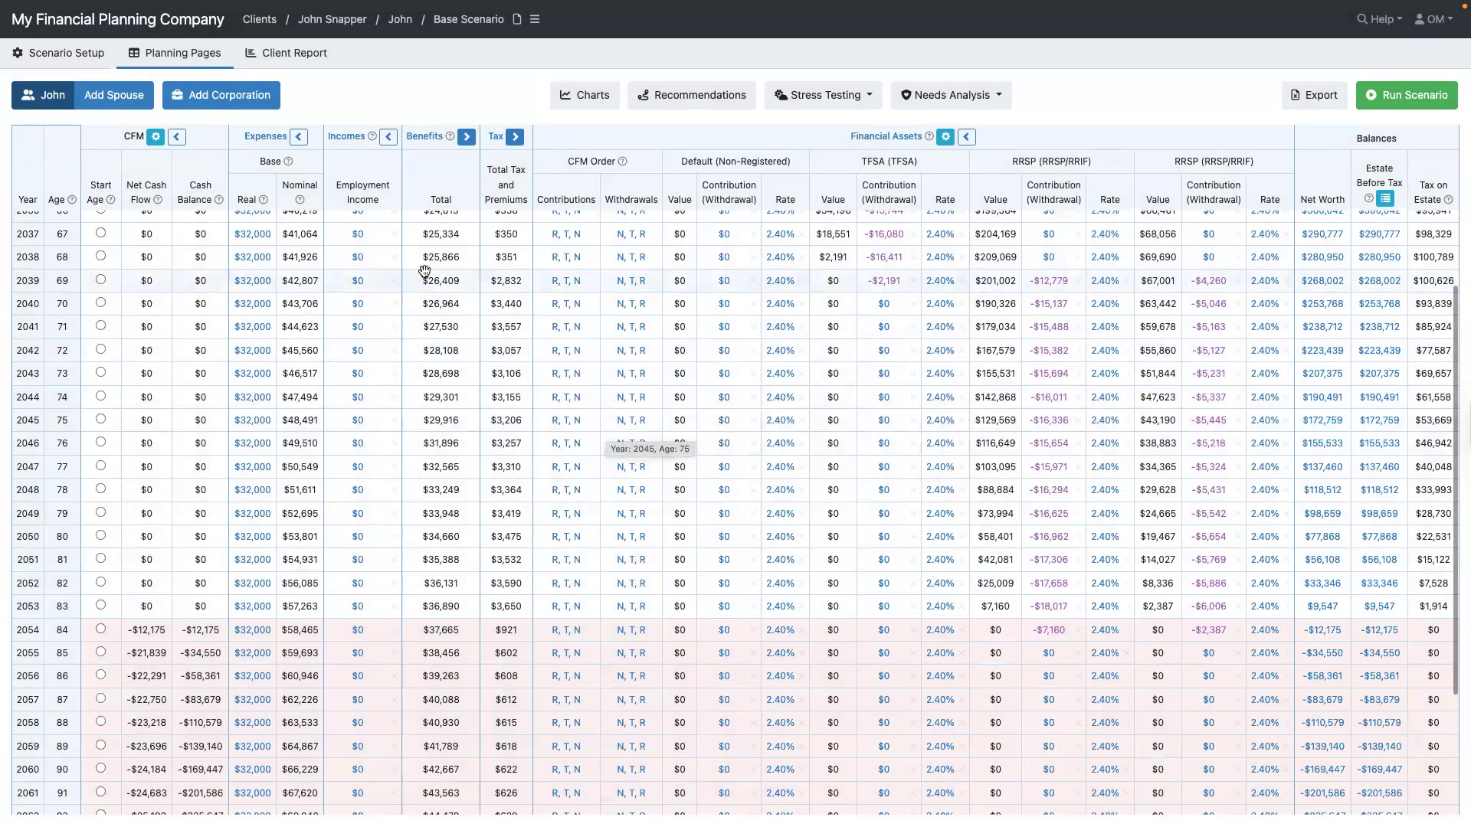
scroll(561, 315, up, 4)
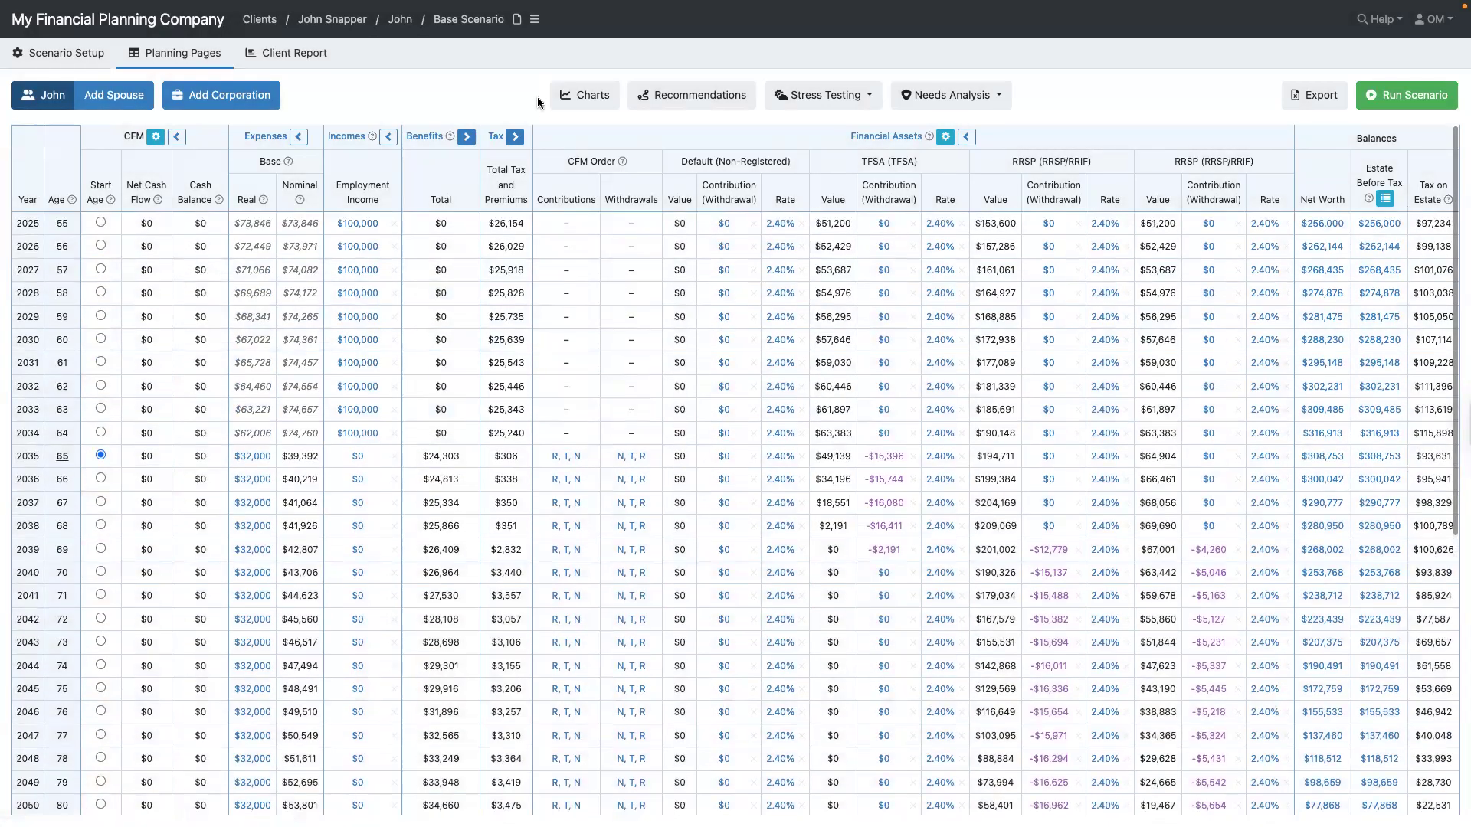
Open the scenario comparison for the Base Scenario and review its primary, personal estate and corporate estate metrics.
click(535, 19)
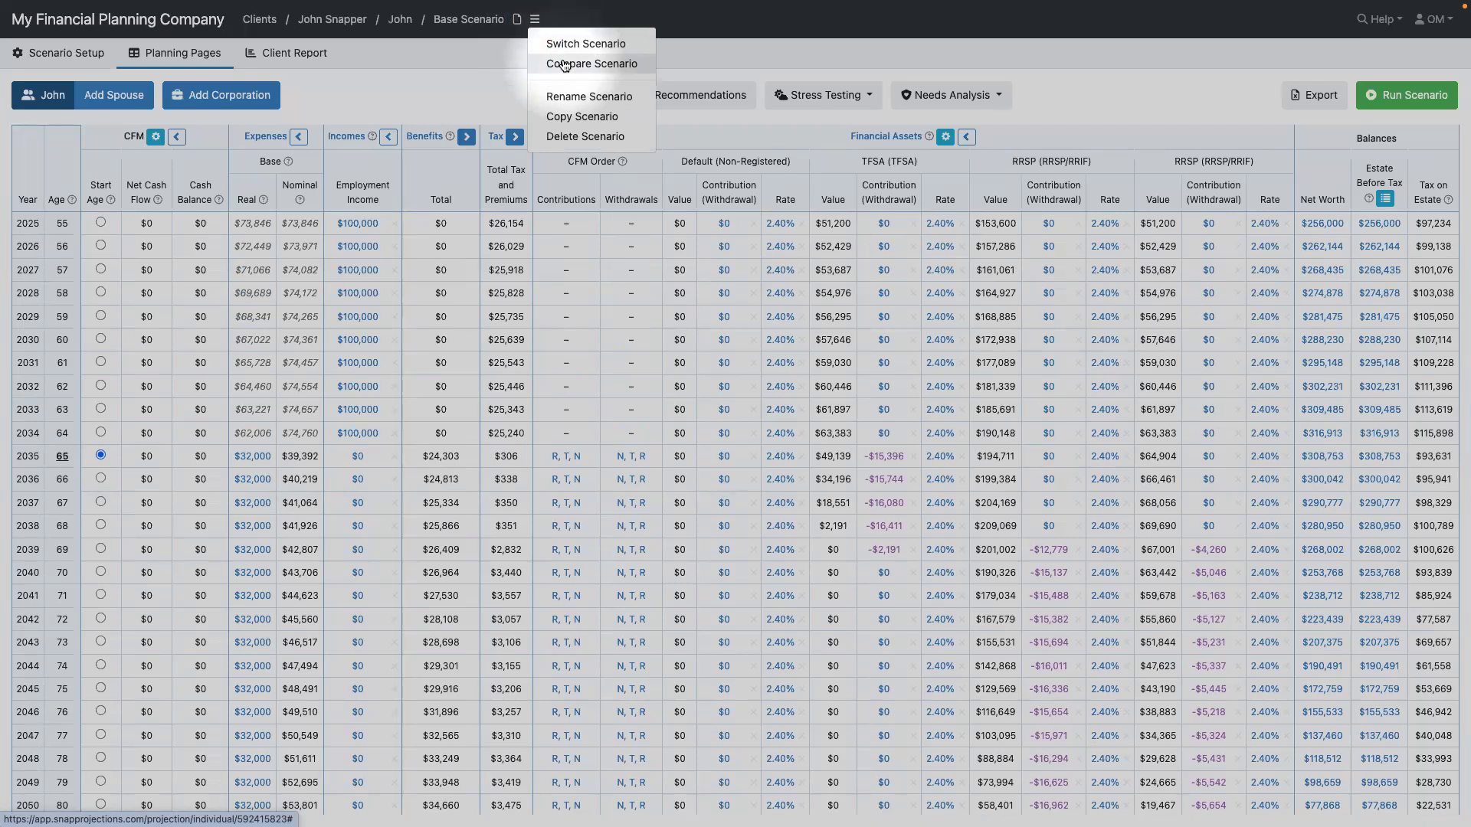
click(564, 64)
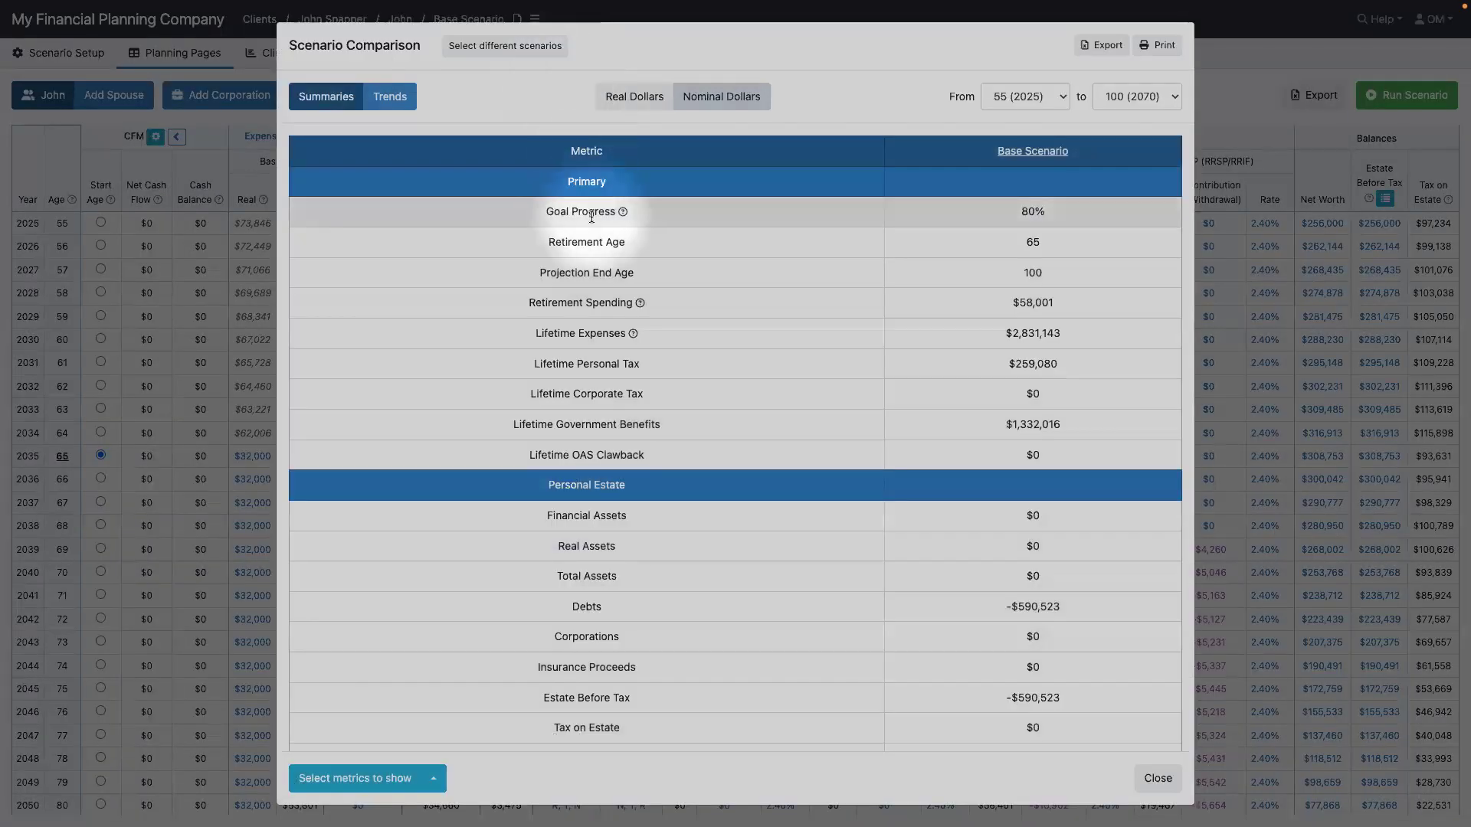
scroll(591, 218, down, 5)
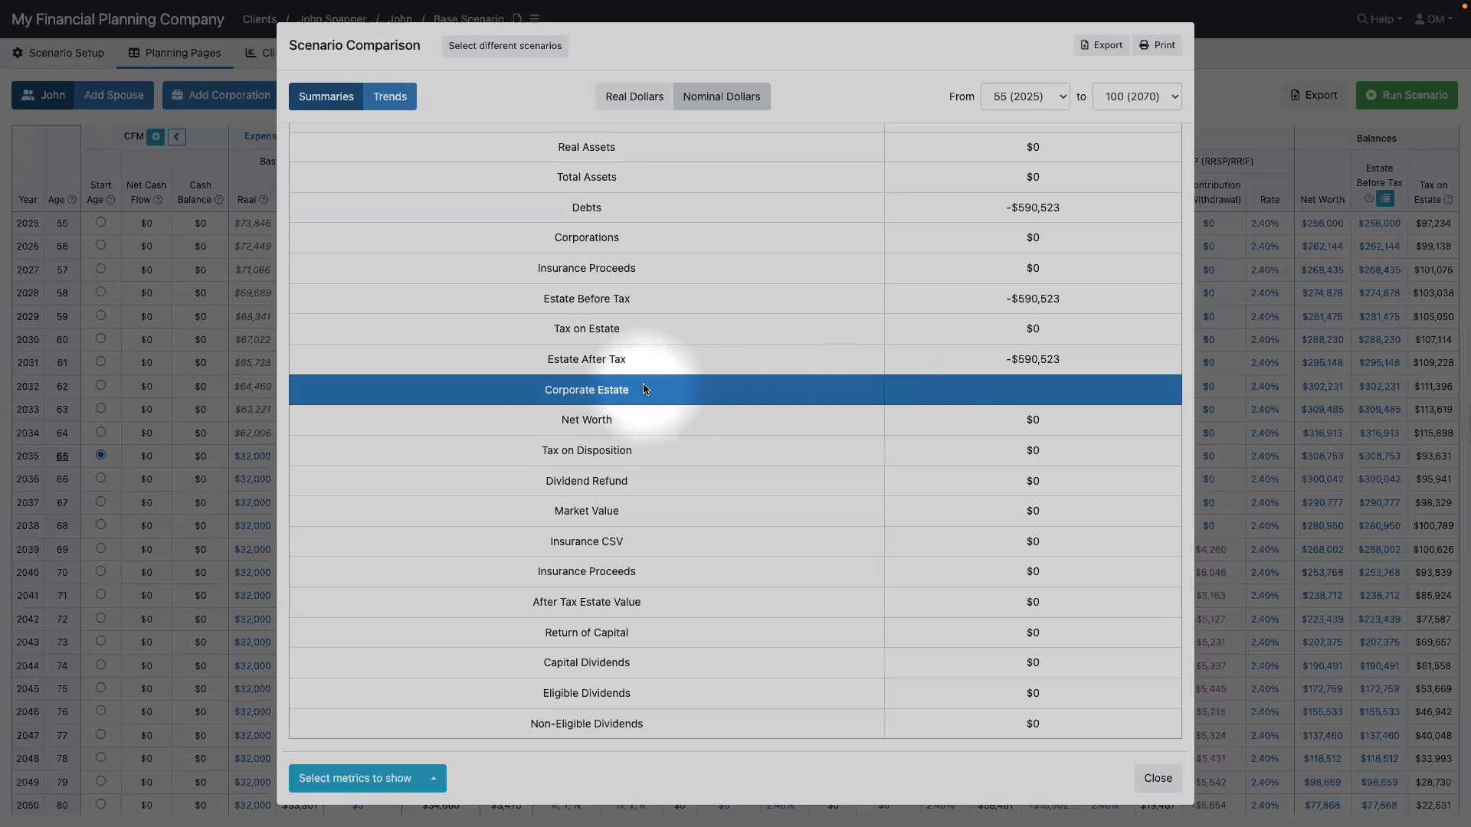
Exclude the whole Corporate Estate group from the comparison metrics and show only the selected ones.
click(364, 779)
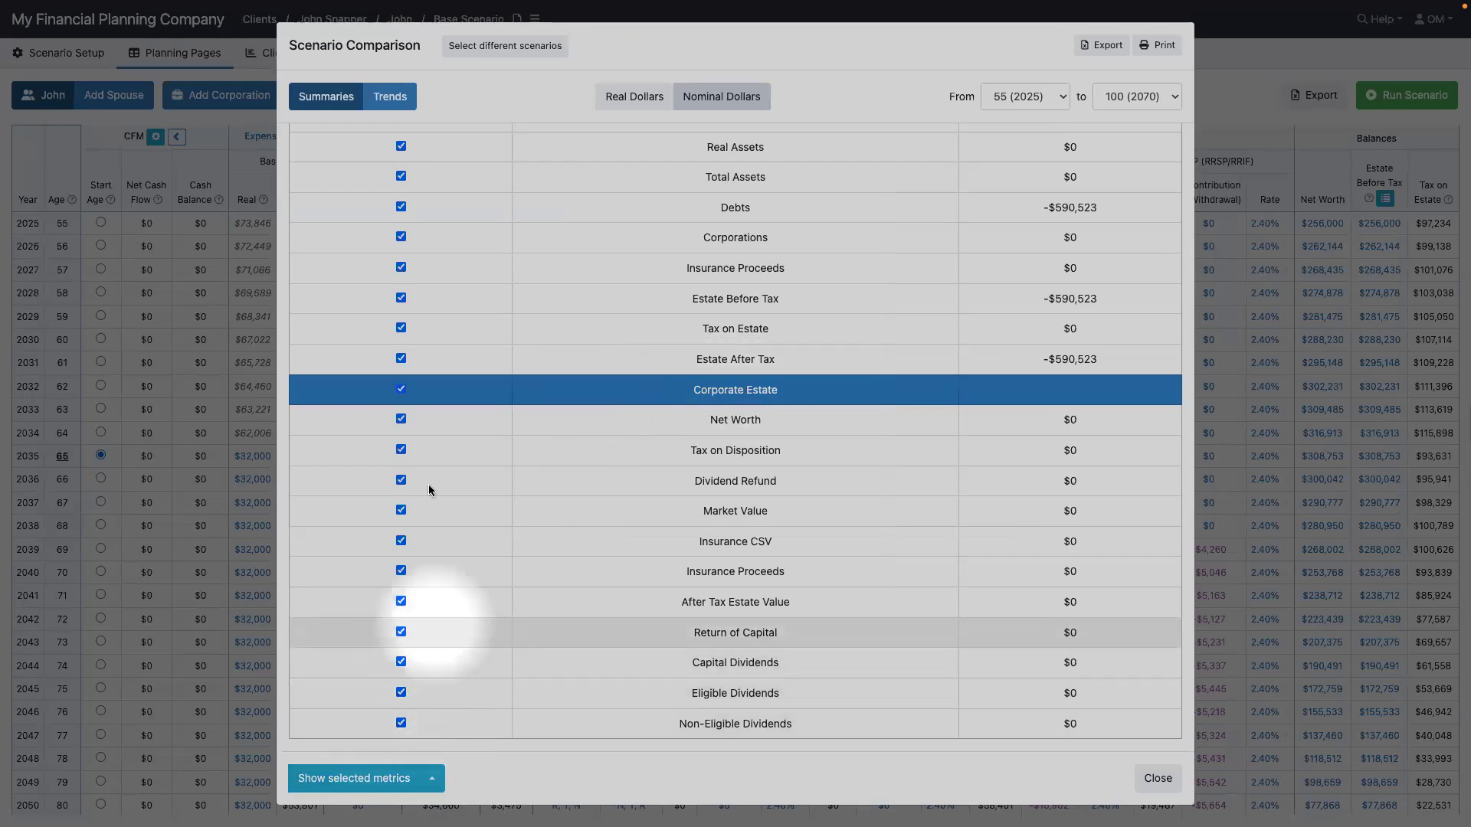
click(401, 392)
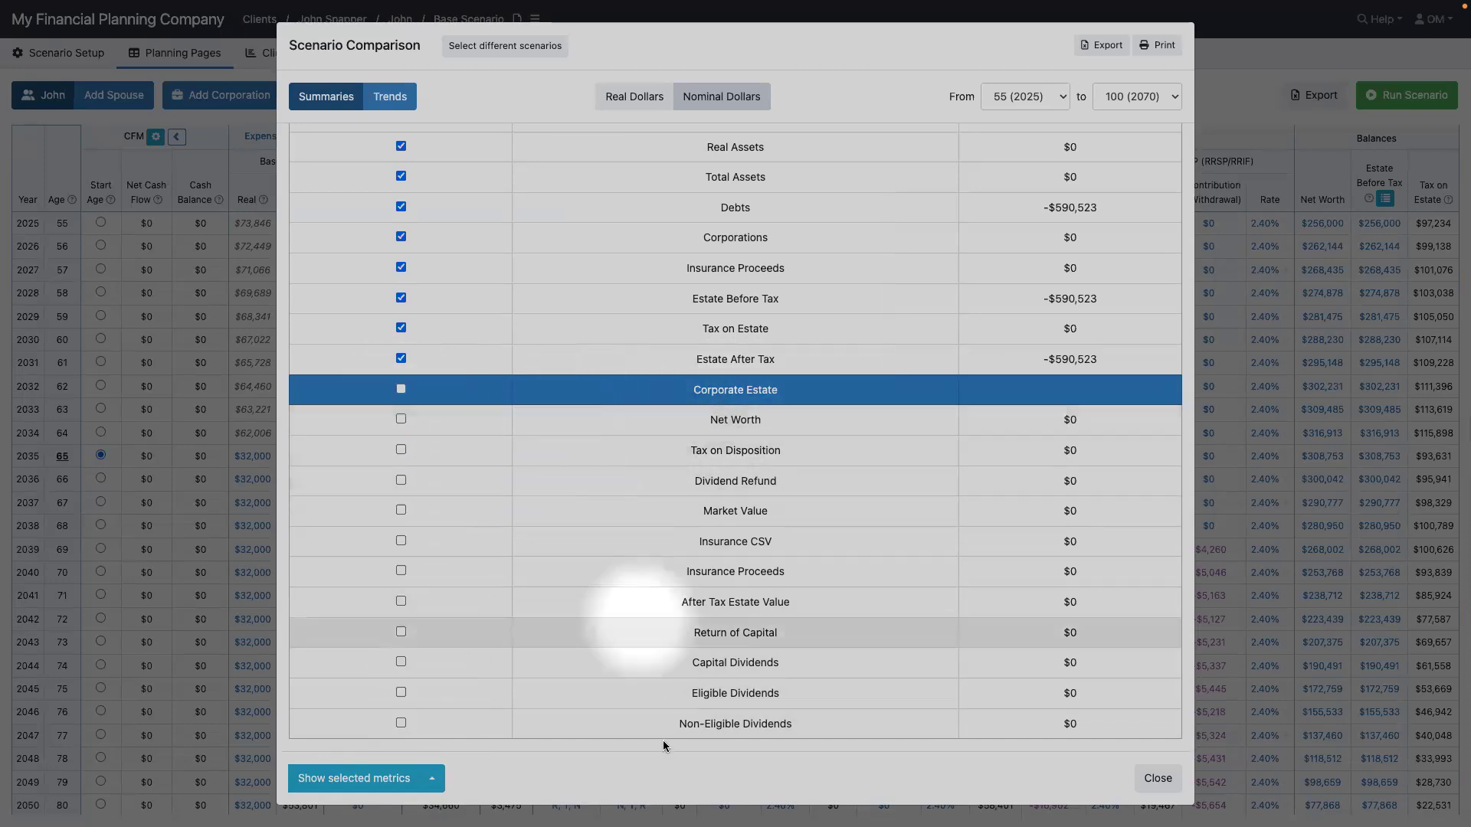
scroll(617, 671, up, 3)
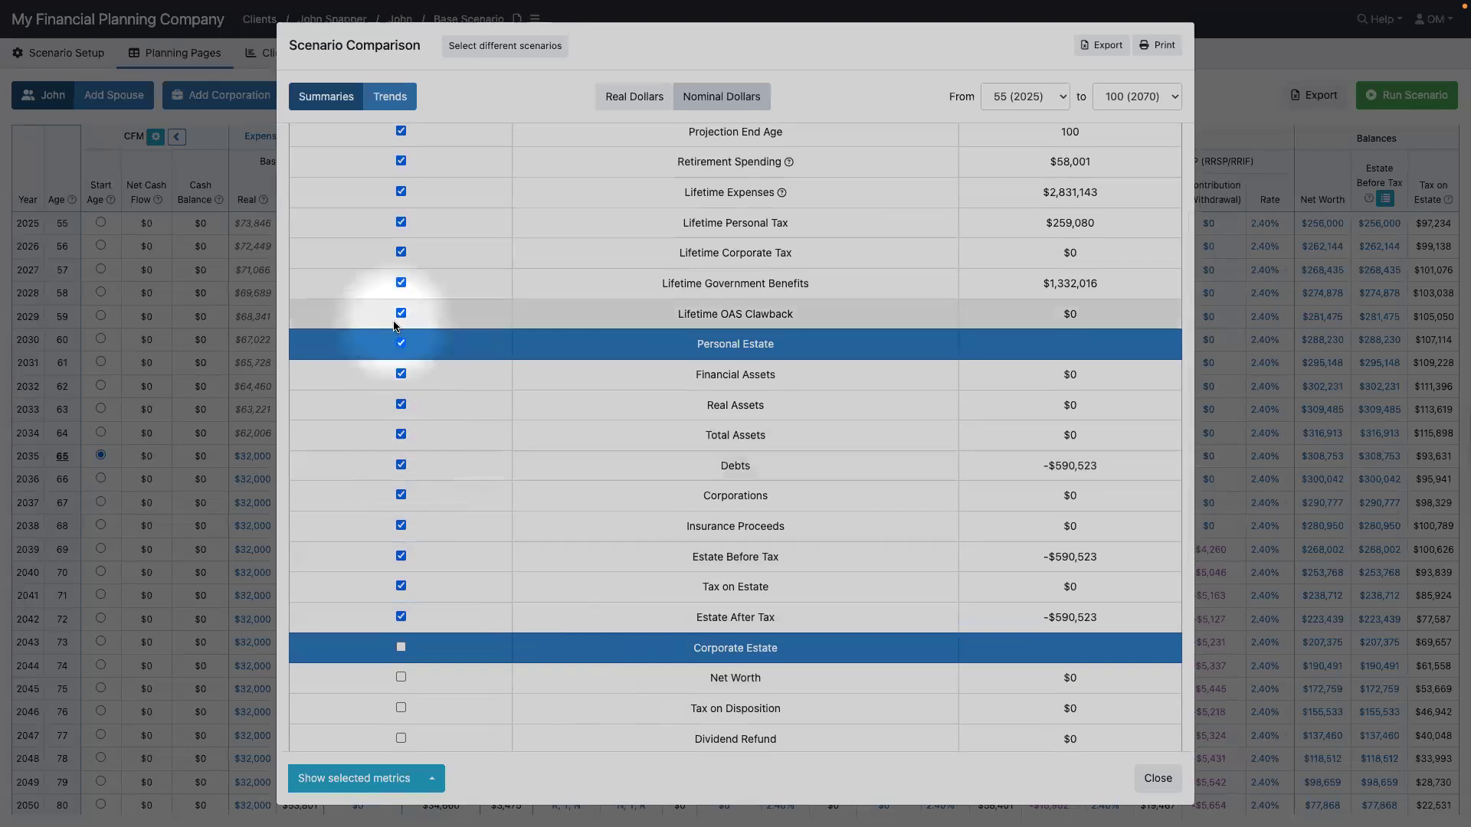
scroll(396, 327, up, 2)
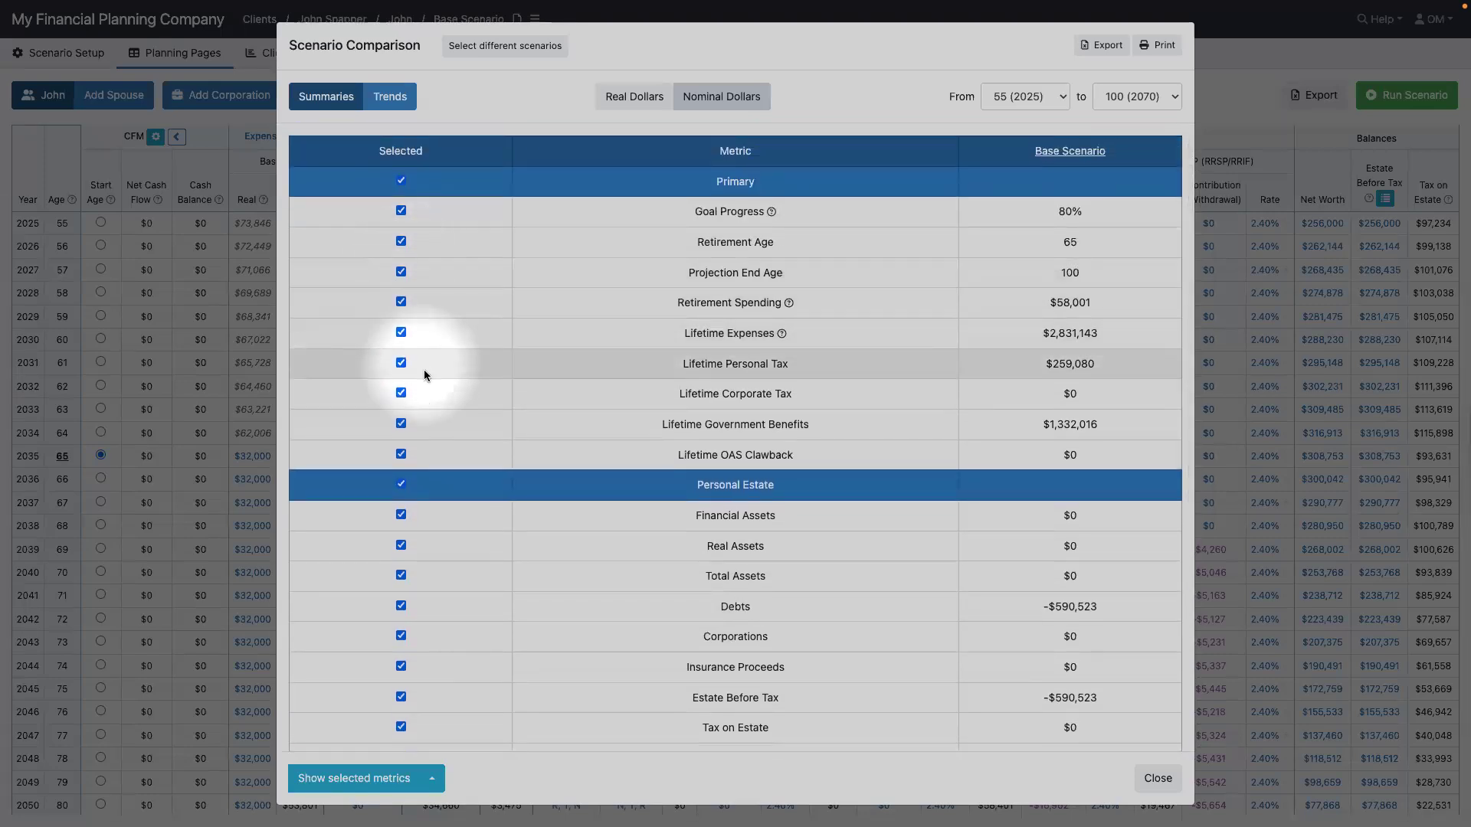
scroll(426, 368, down, 5)
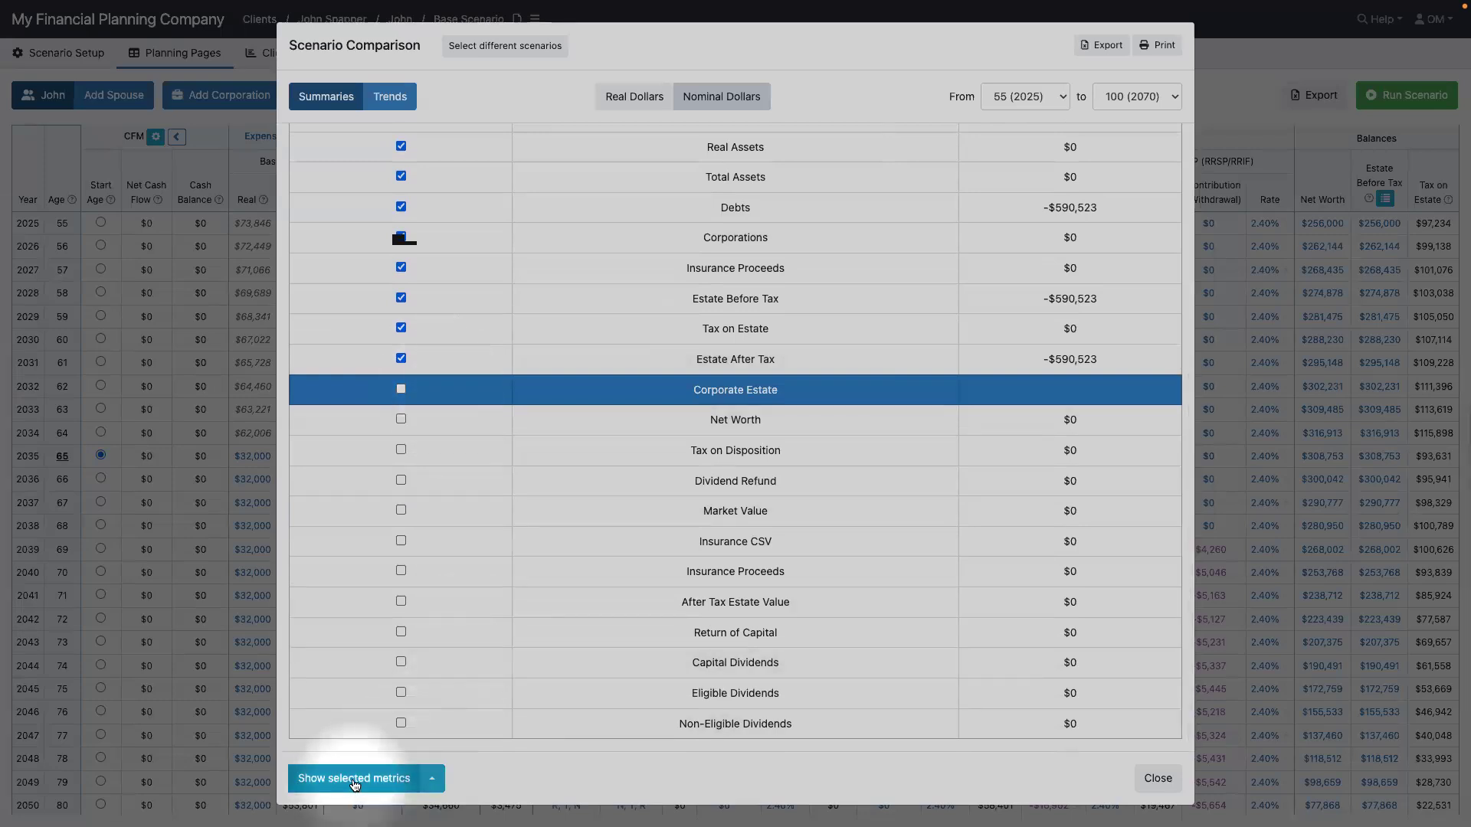
click(354, 780)
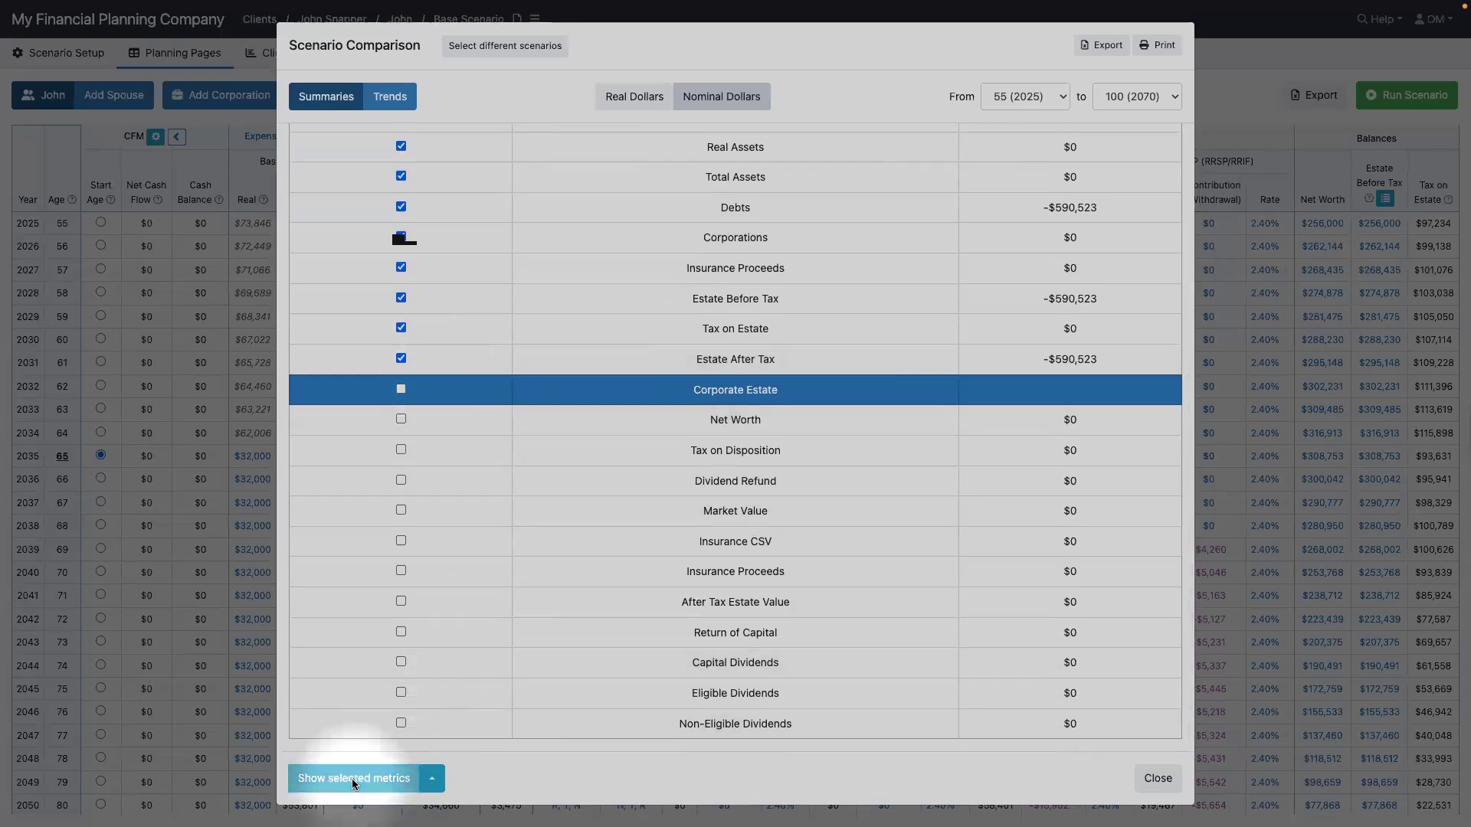
scroll(570, 506, down, 1)
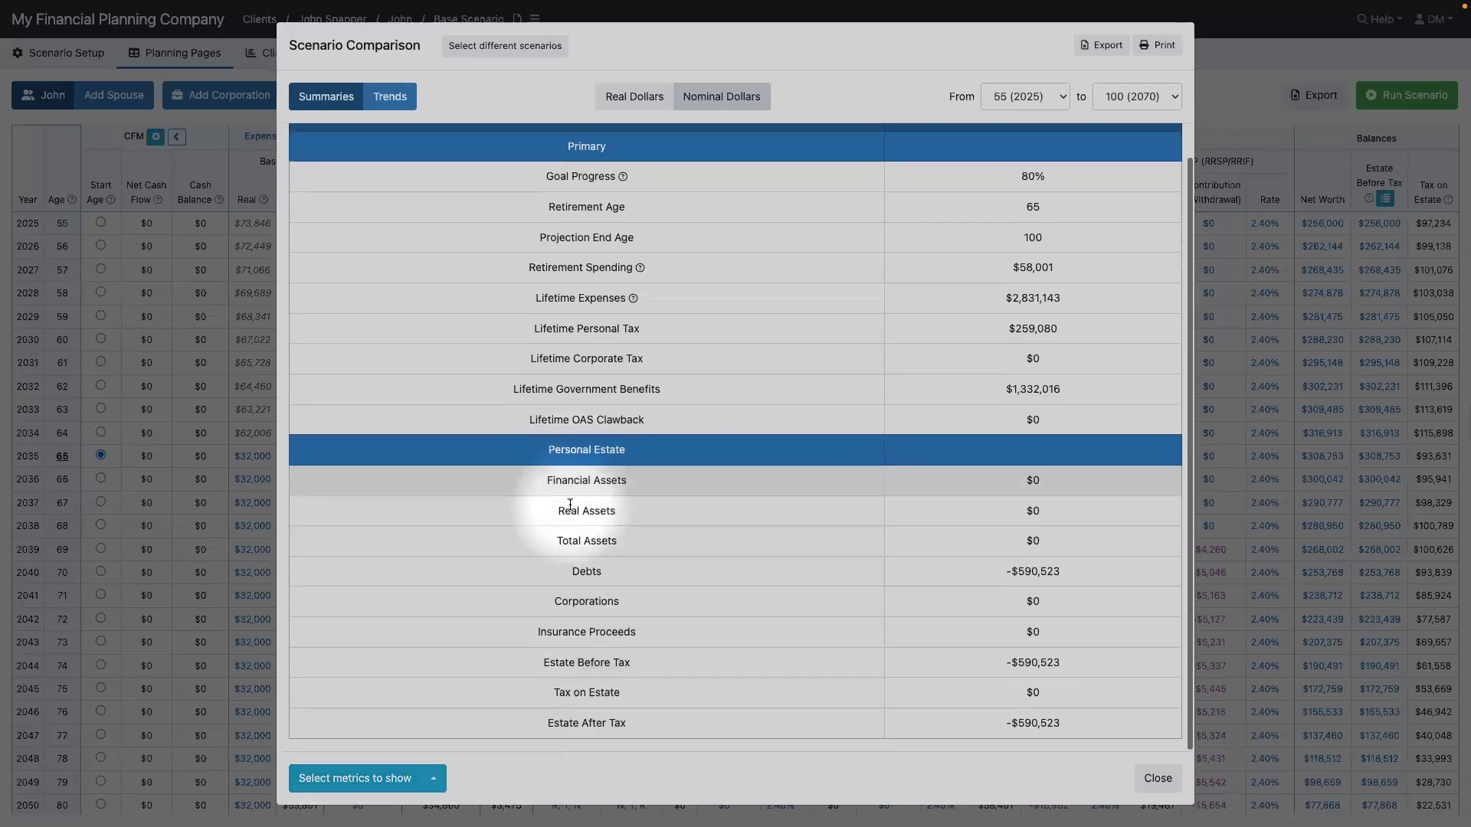
scroll(619, 530, up, 1)
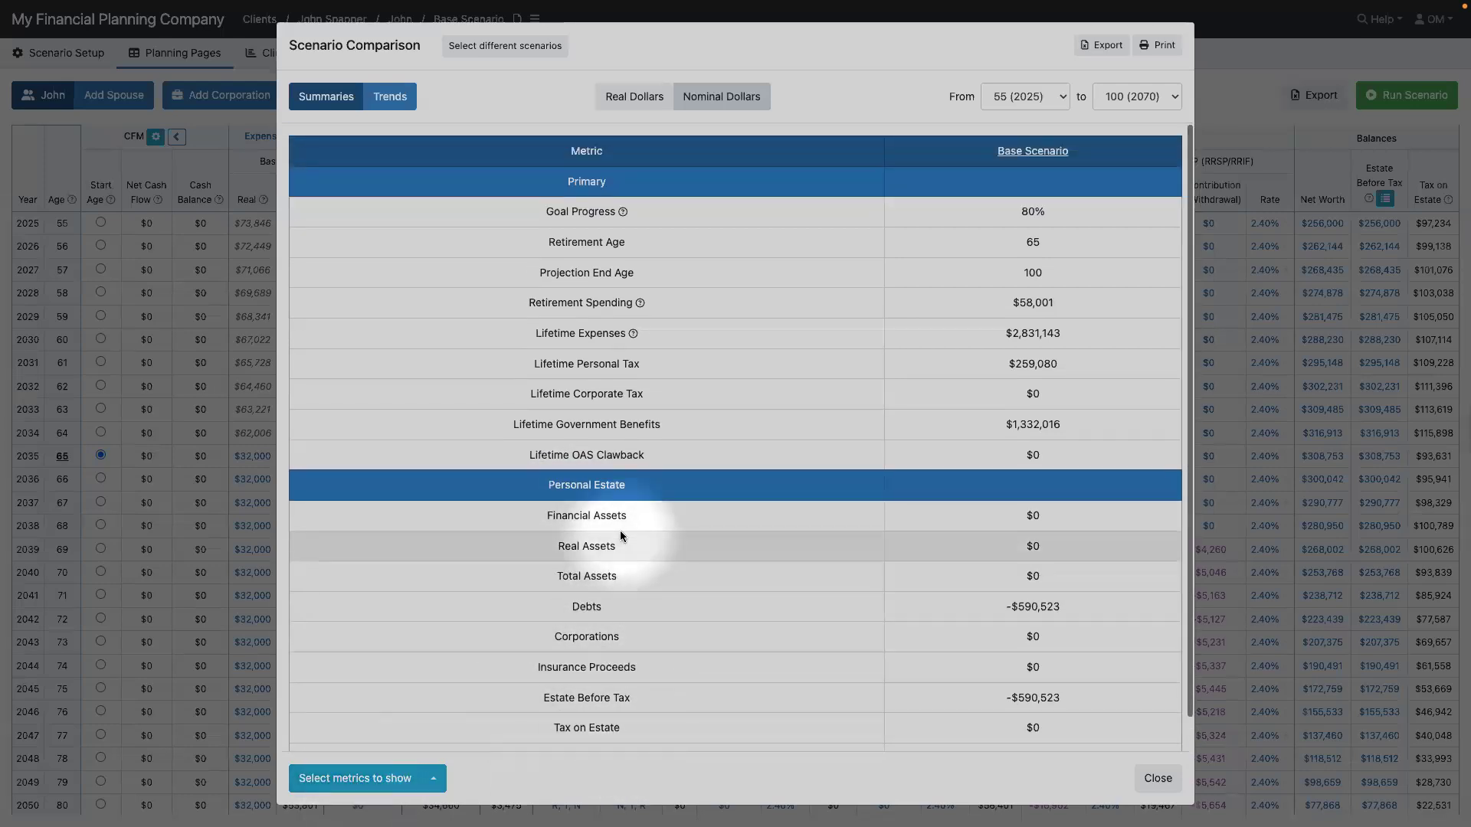
scroll(619, 530, down, 1)
Include the Corporate Estate group in the comparison metrics again, show the selected metrics, and close the comparison.
click(350, 790)
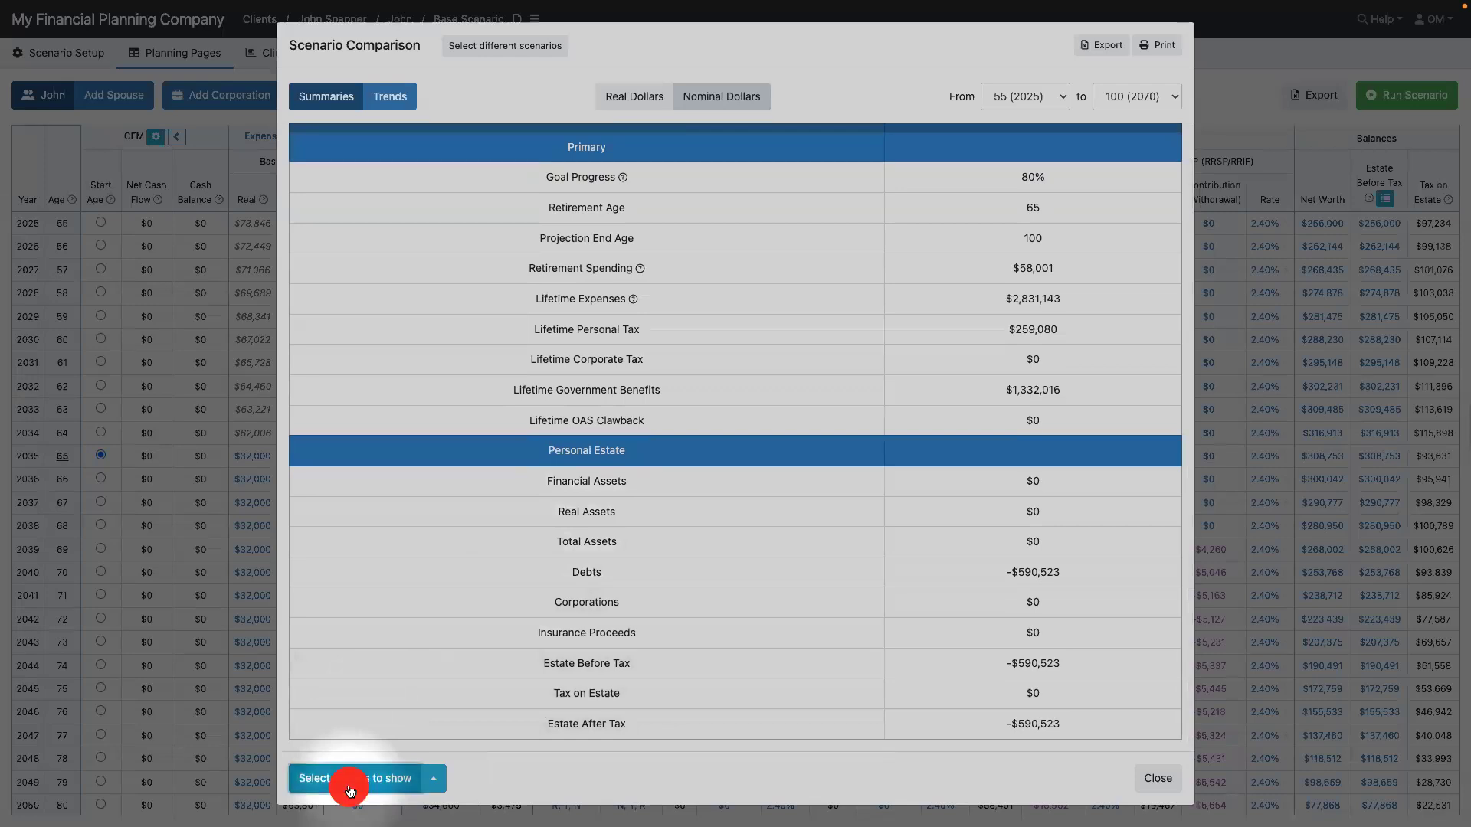
scroll(391, 582, down, 7)
click(401, 506)
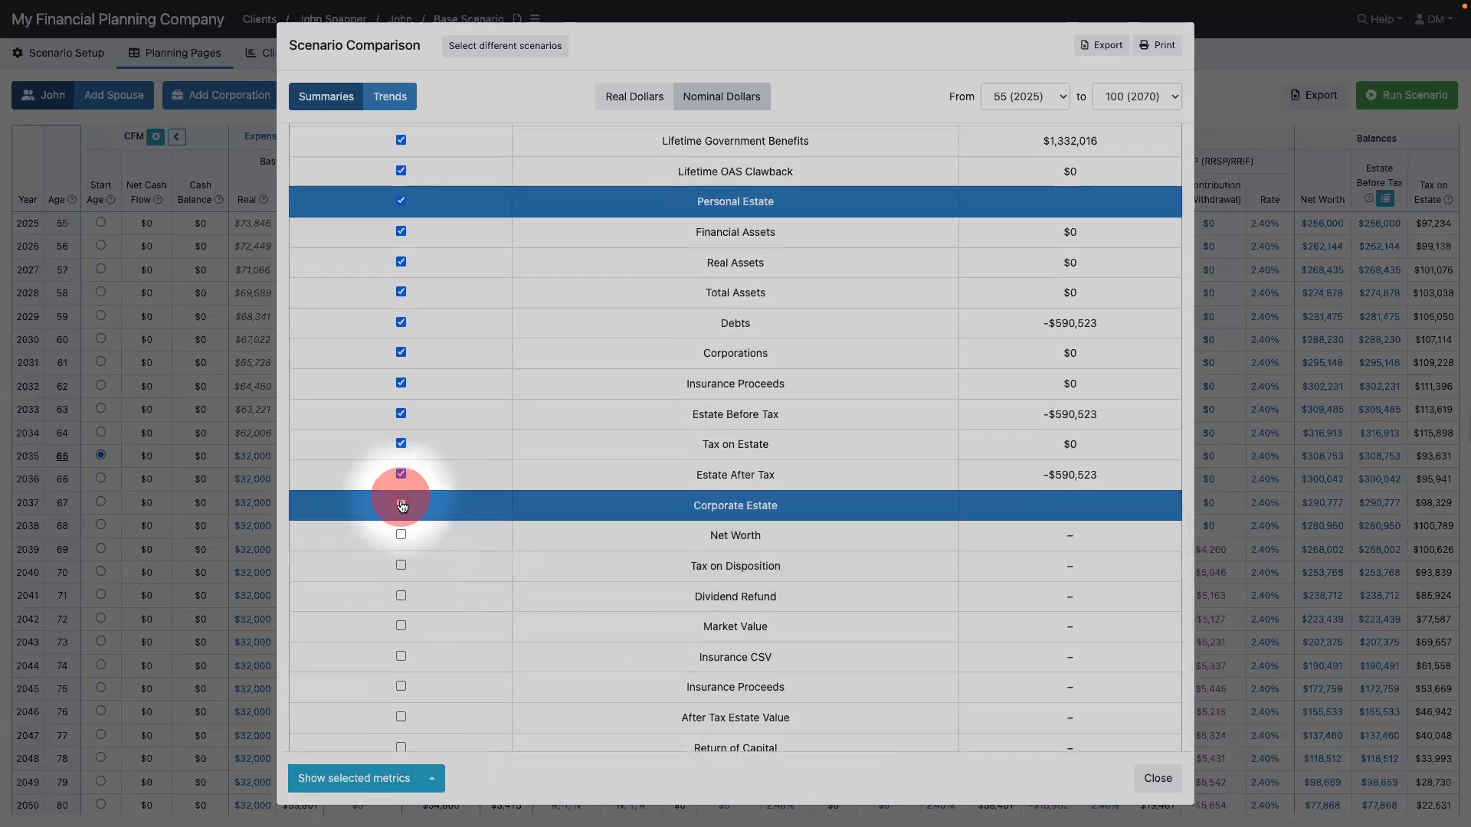
click(368, 782)
scroll(690, 594, down, 3)
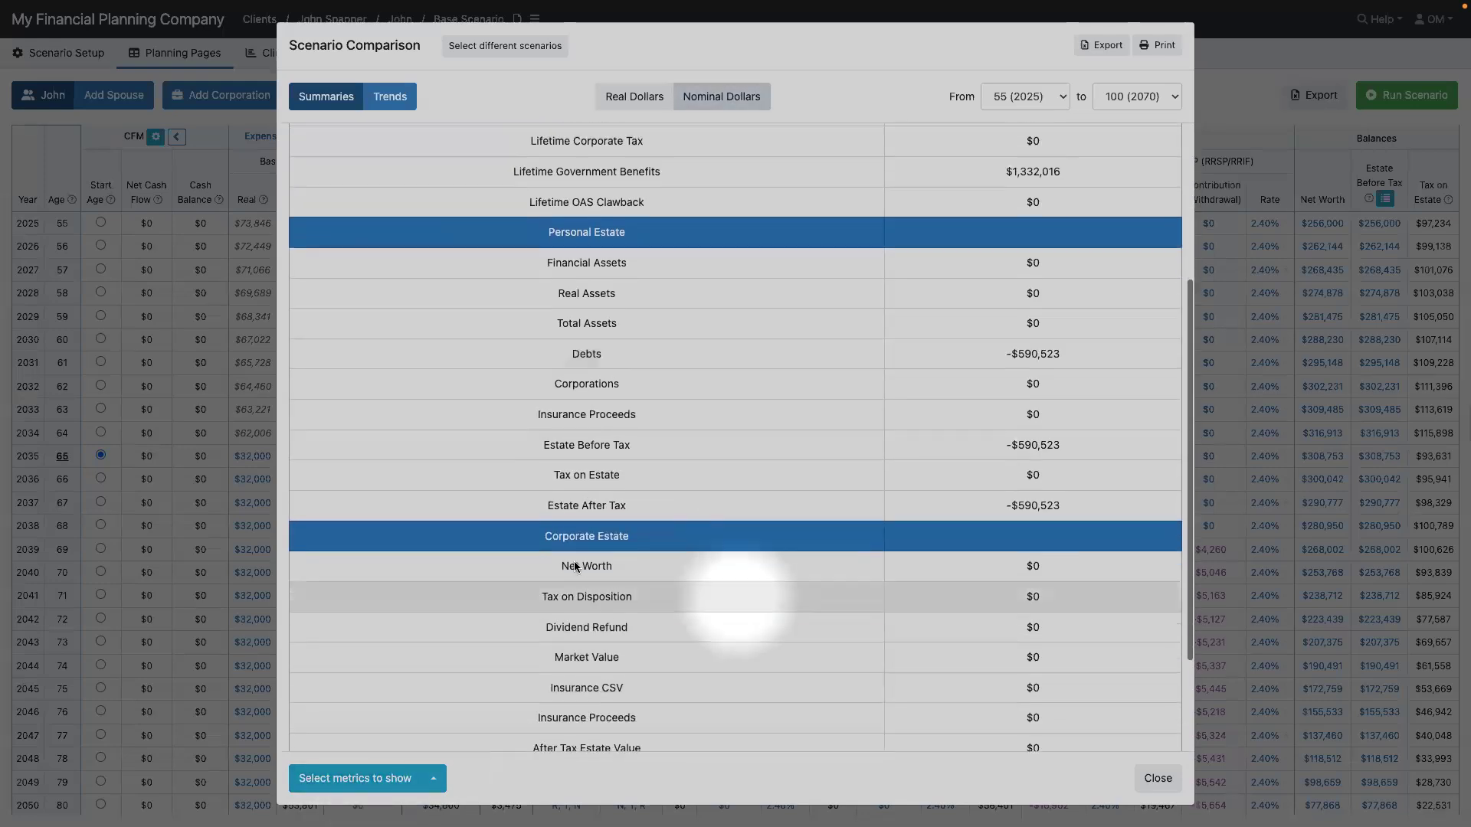
scroll(627, 592, down, 2)
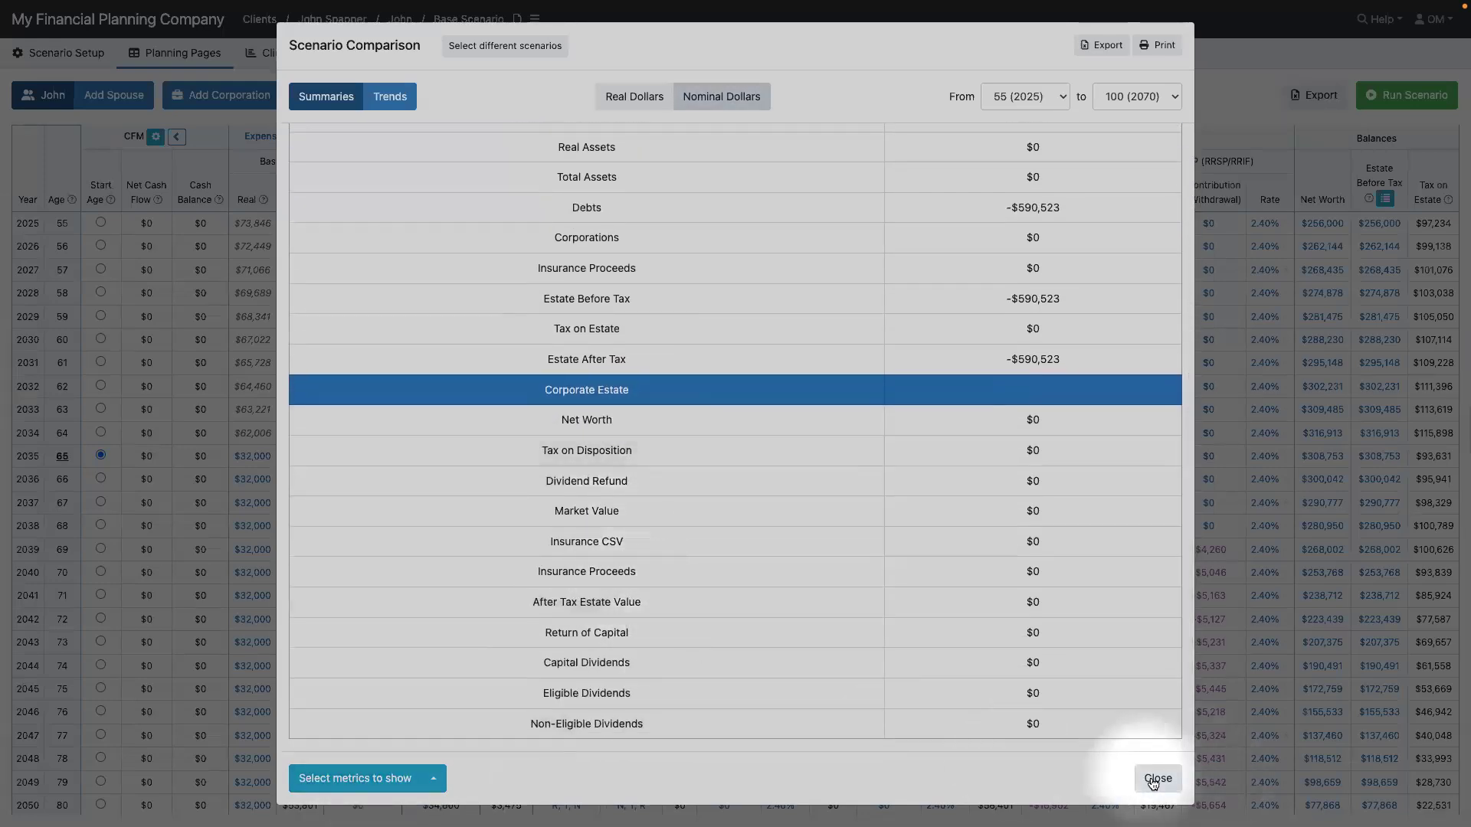
click(1152, 780)
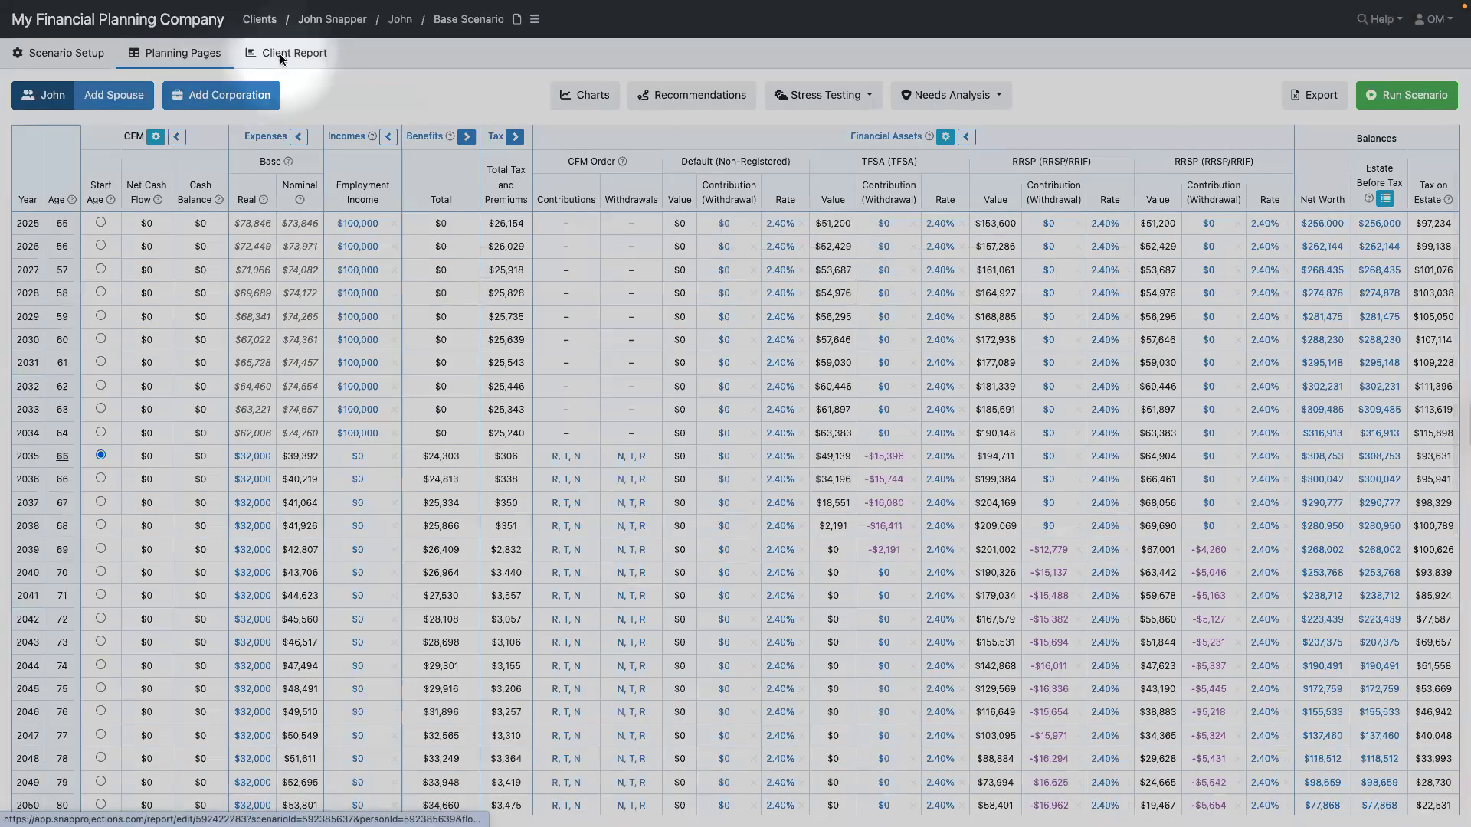
Open the Report Builder of the client report and review the list of pages included in the report.
click(281, 55)
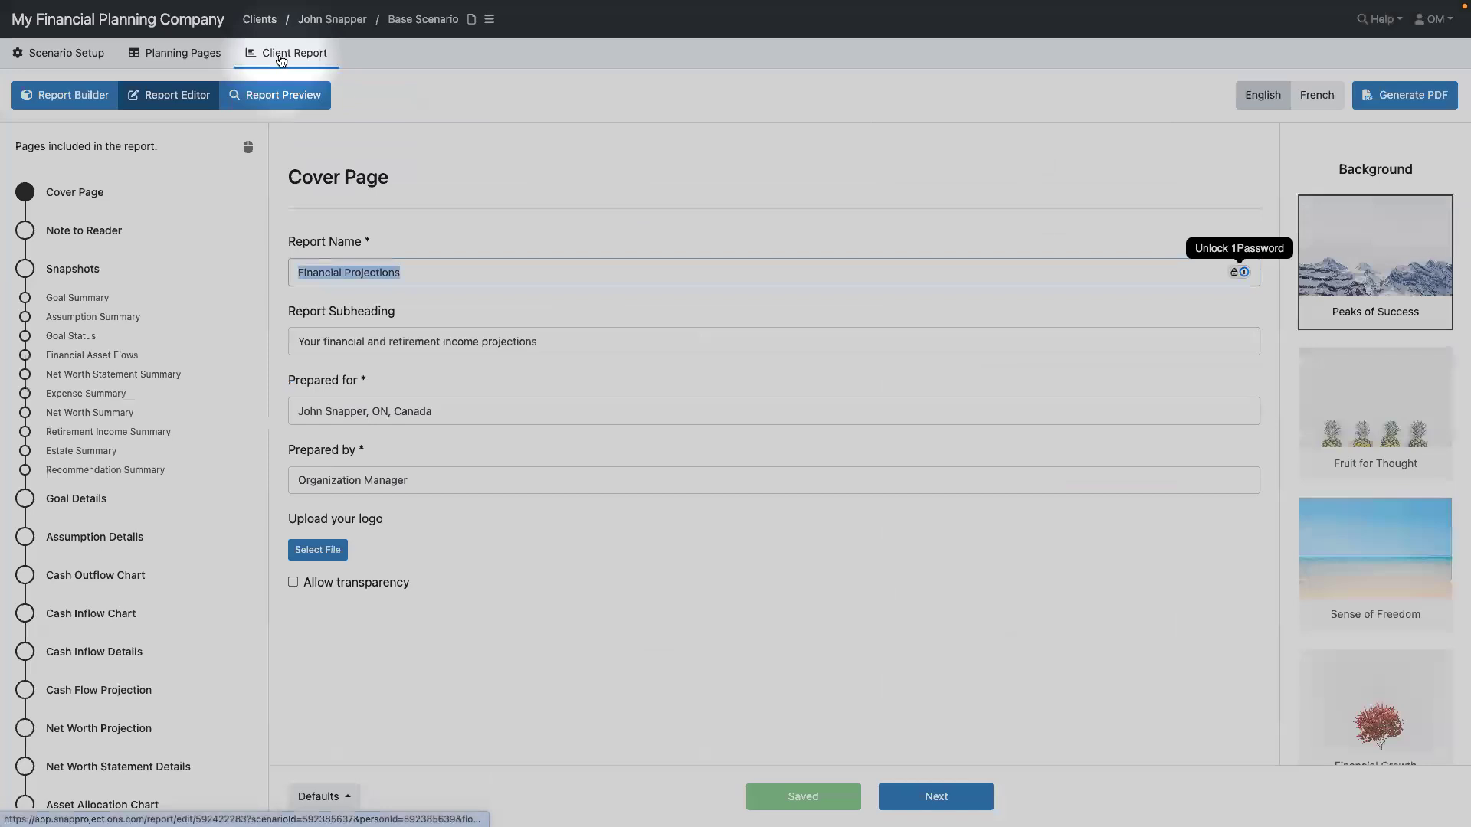
click(79, 92)
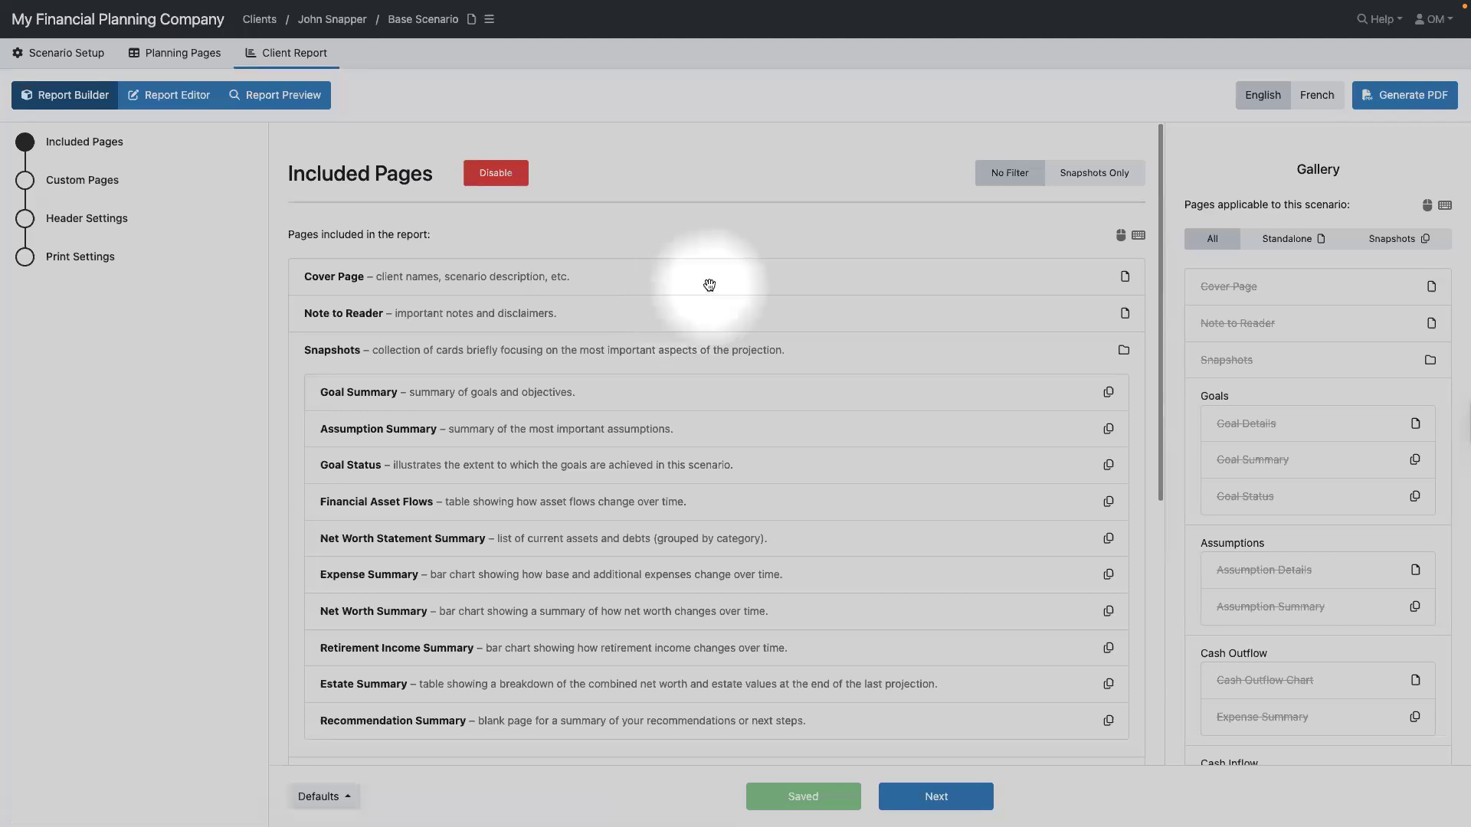
scroll(709, 285, down, 6)
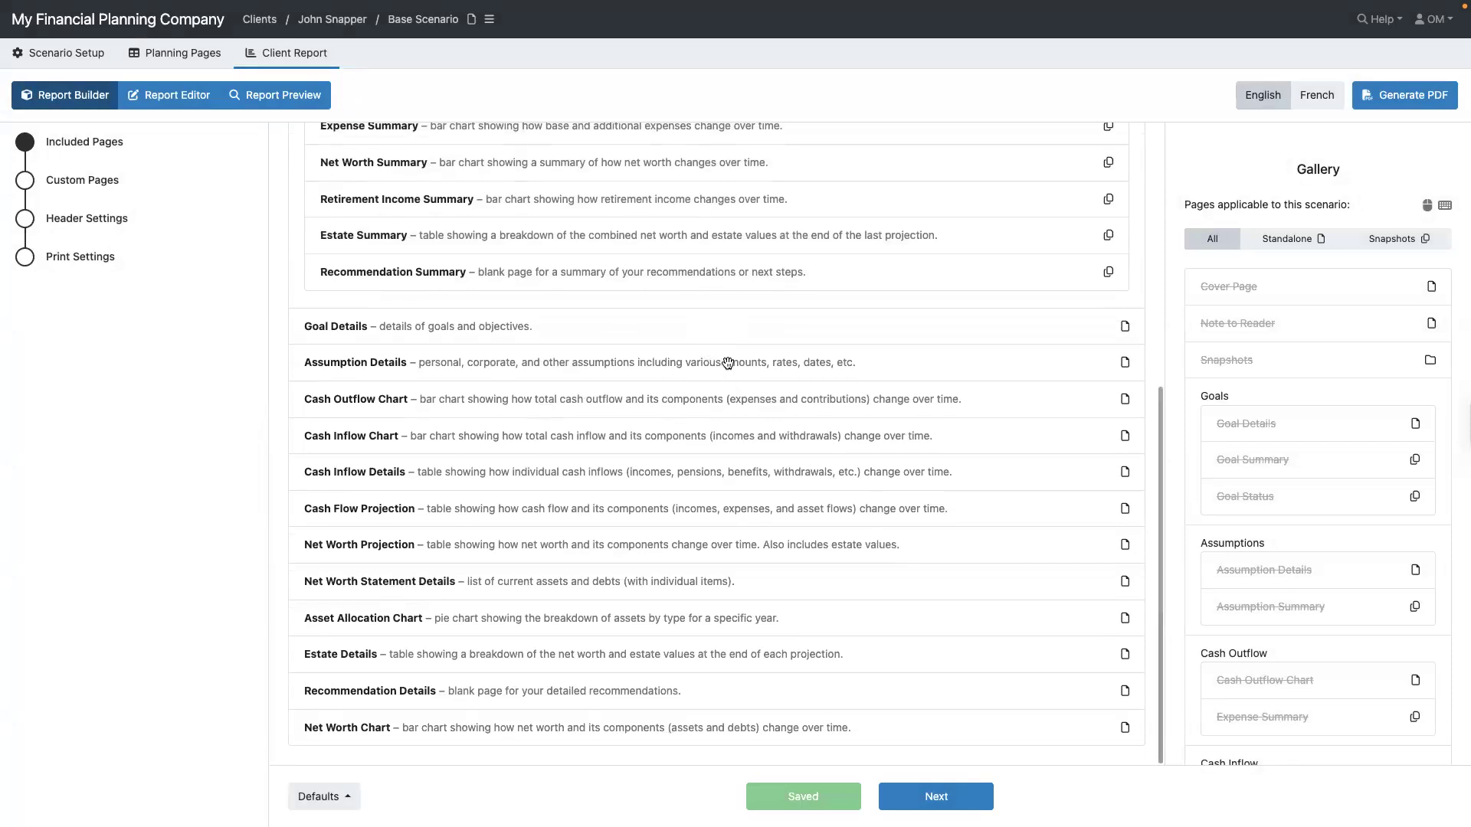
scroll(728, 362, up, 6)
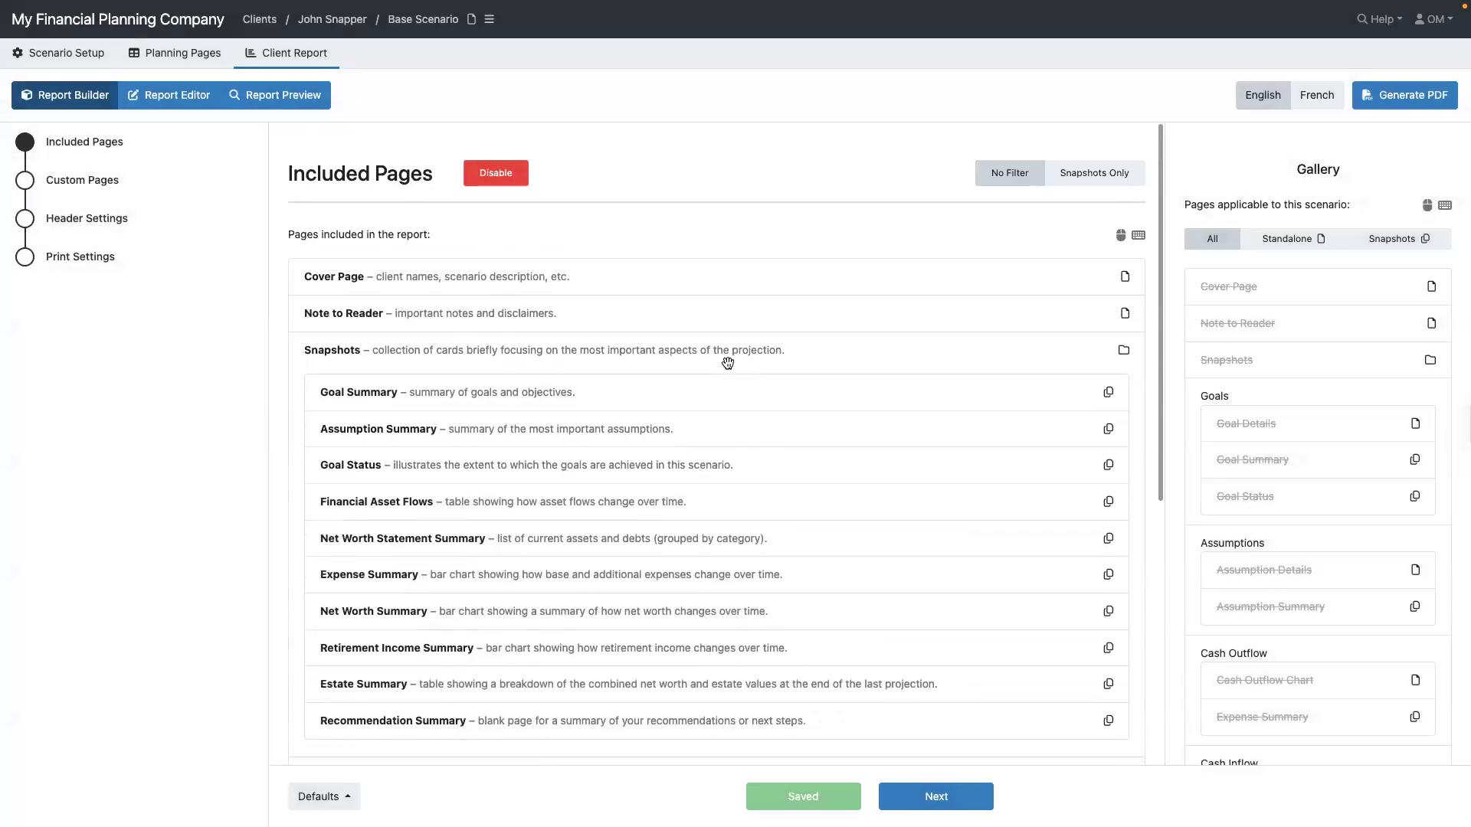
Remove the Cover Page from the included report pages and add it back from the gallery above Note to Reader.
click(657, 281)
drag(696, 283, 615, 274)
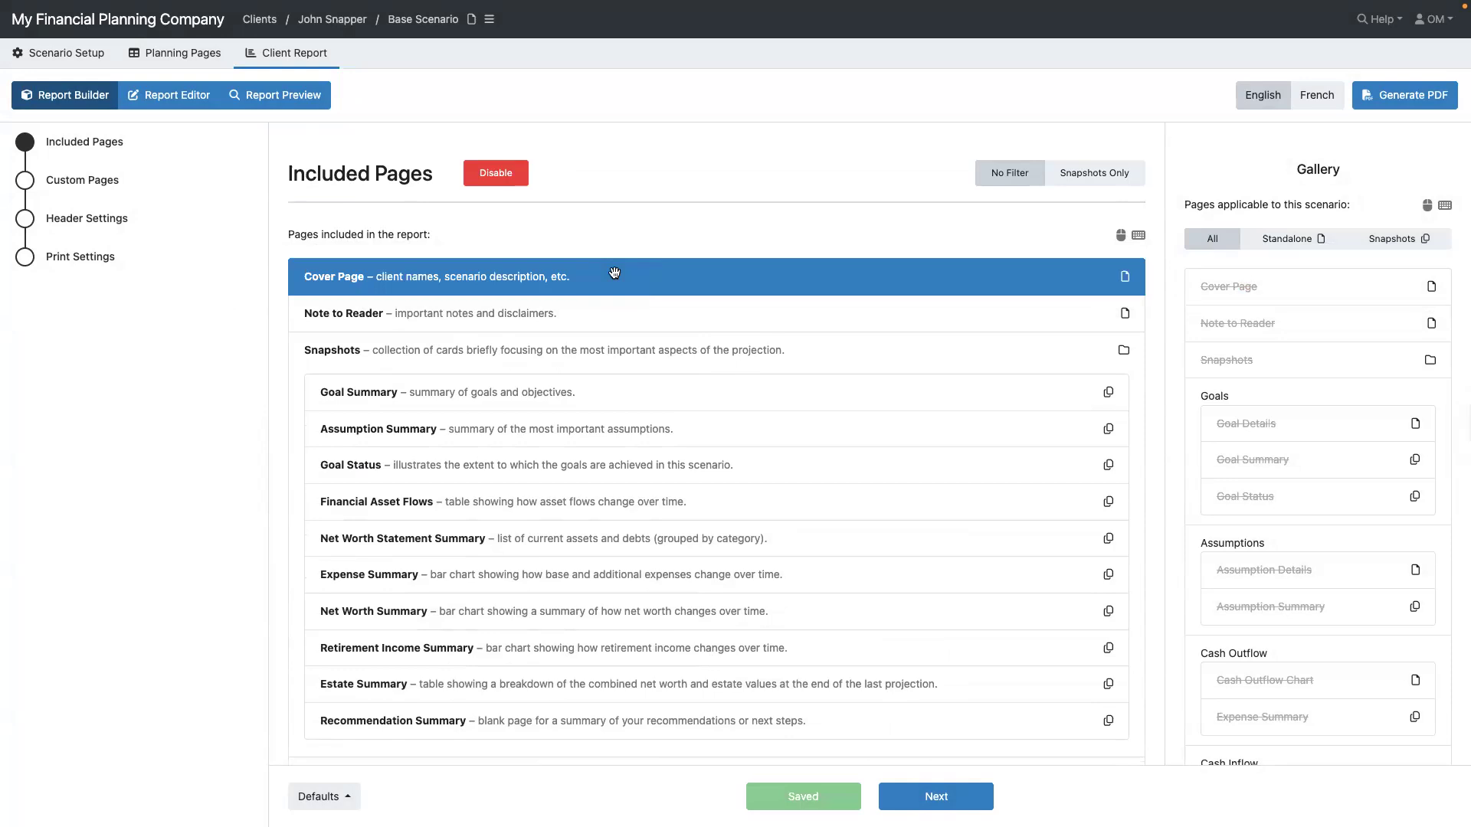
key(Delete)
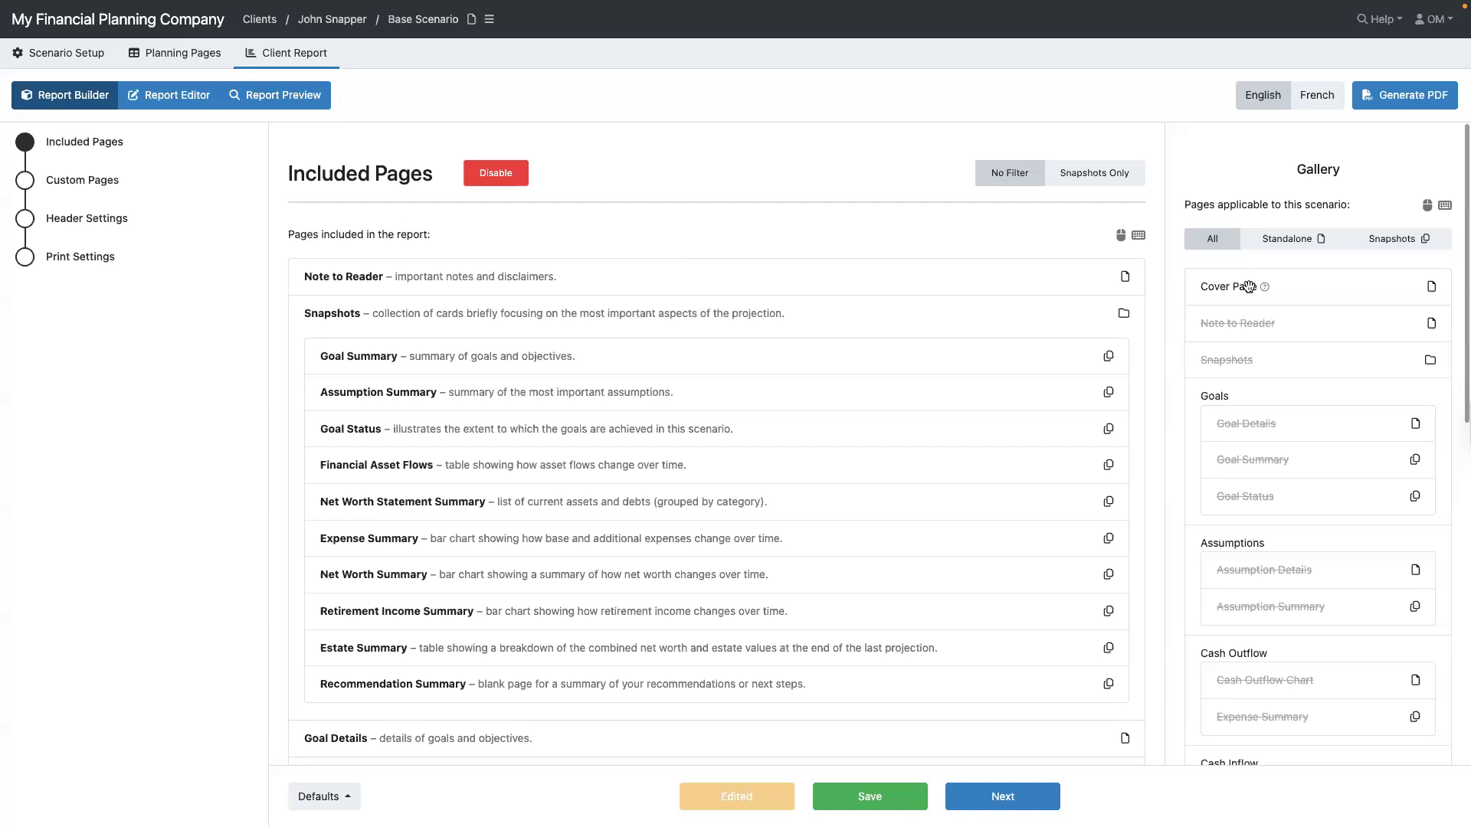
drag(1250, 286, 604, 271)
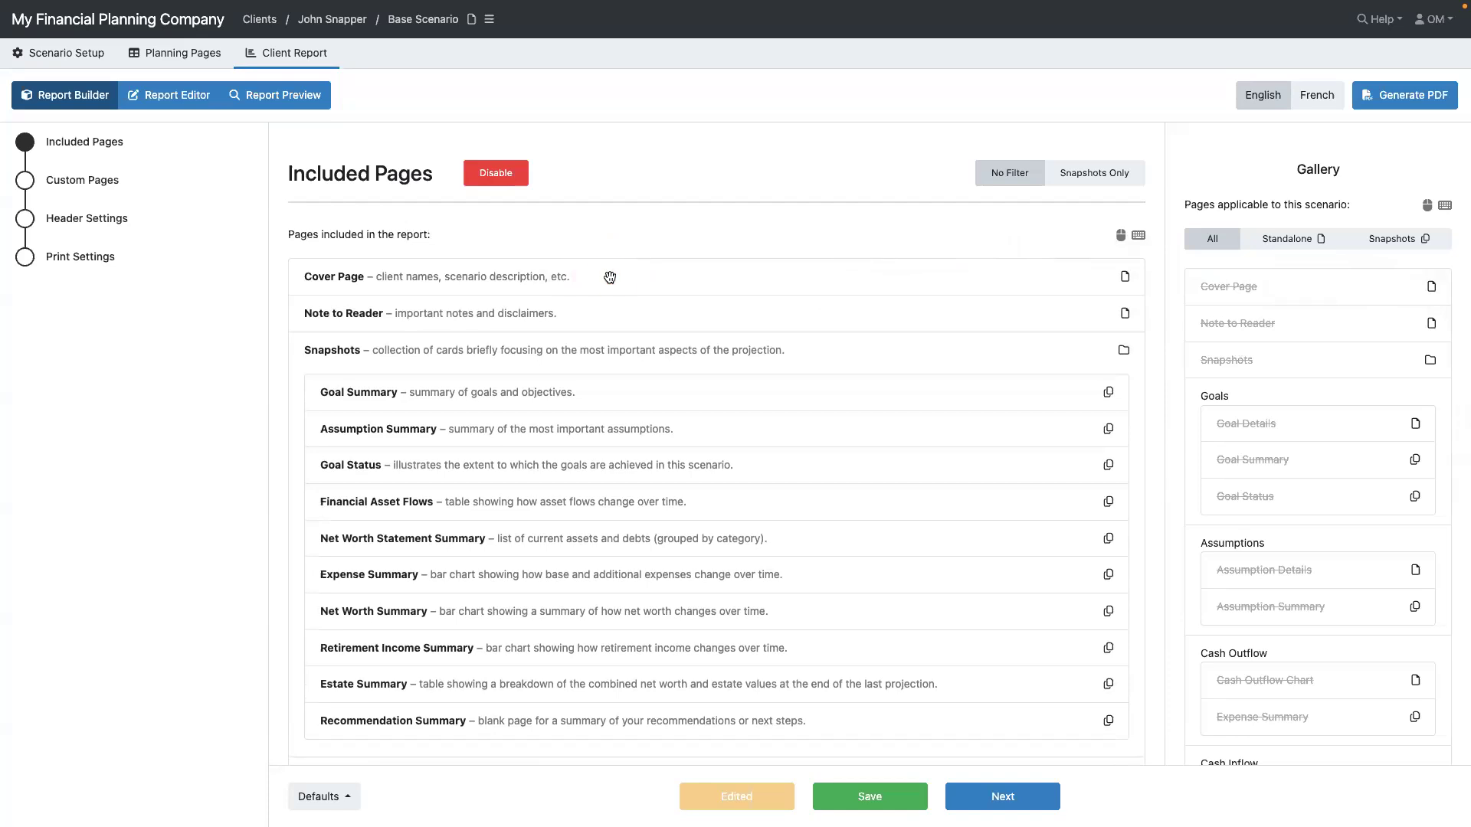
Remove all included pages from Cover Page through Net Worth Chart and look through the pages available in the gallery.
click(610, 277)
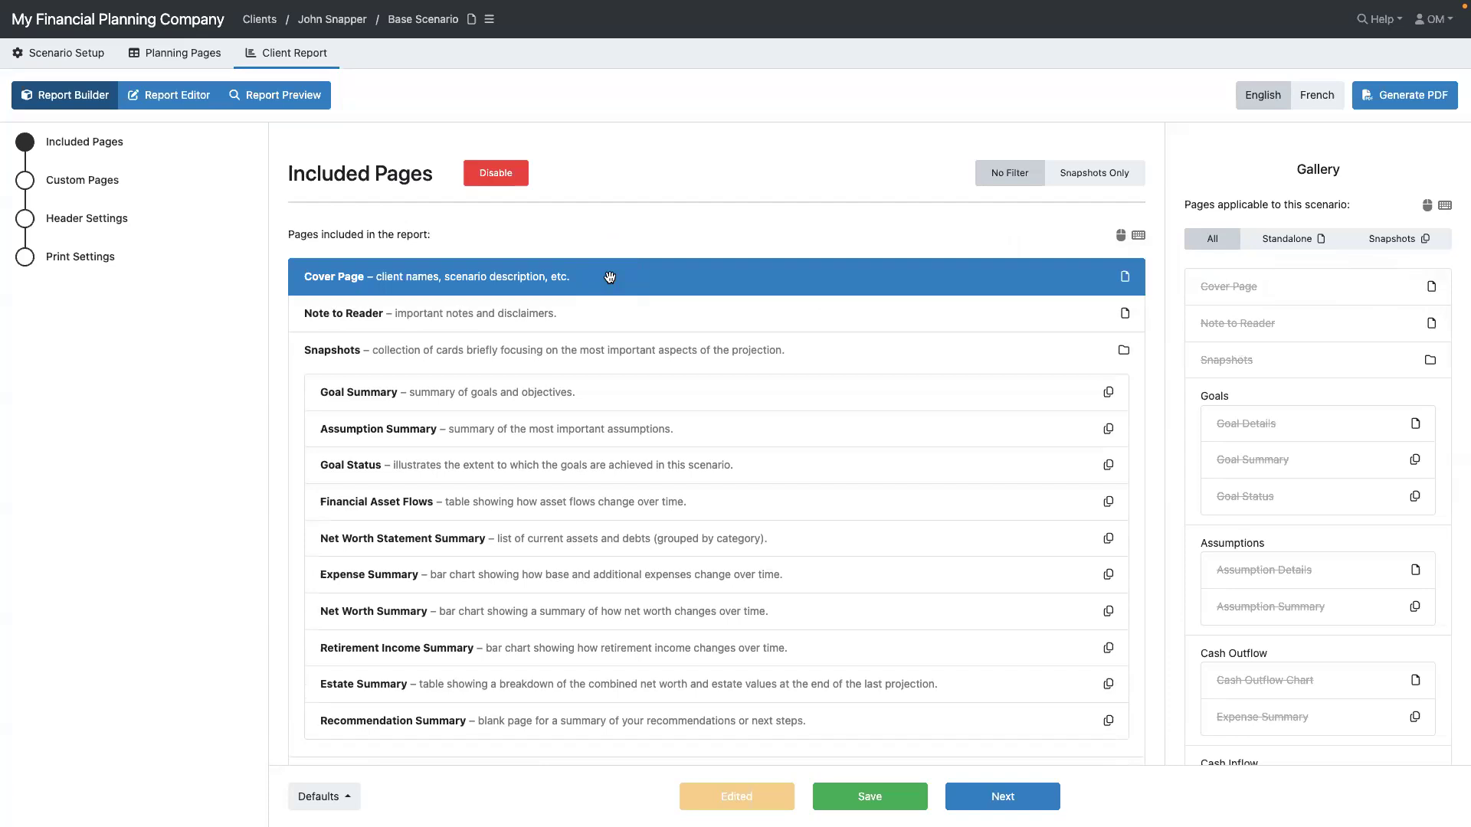
scroll(610, 277, down, 6)
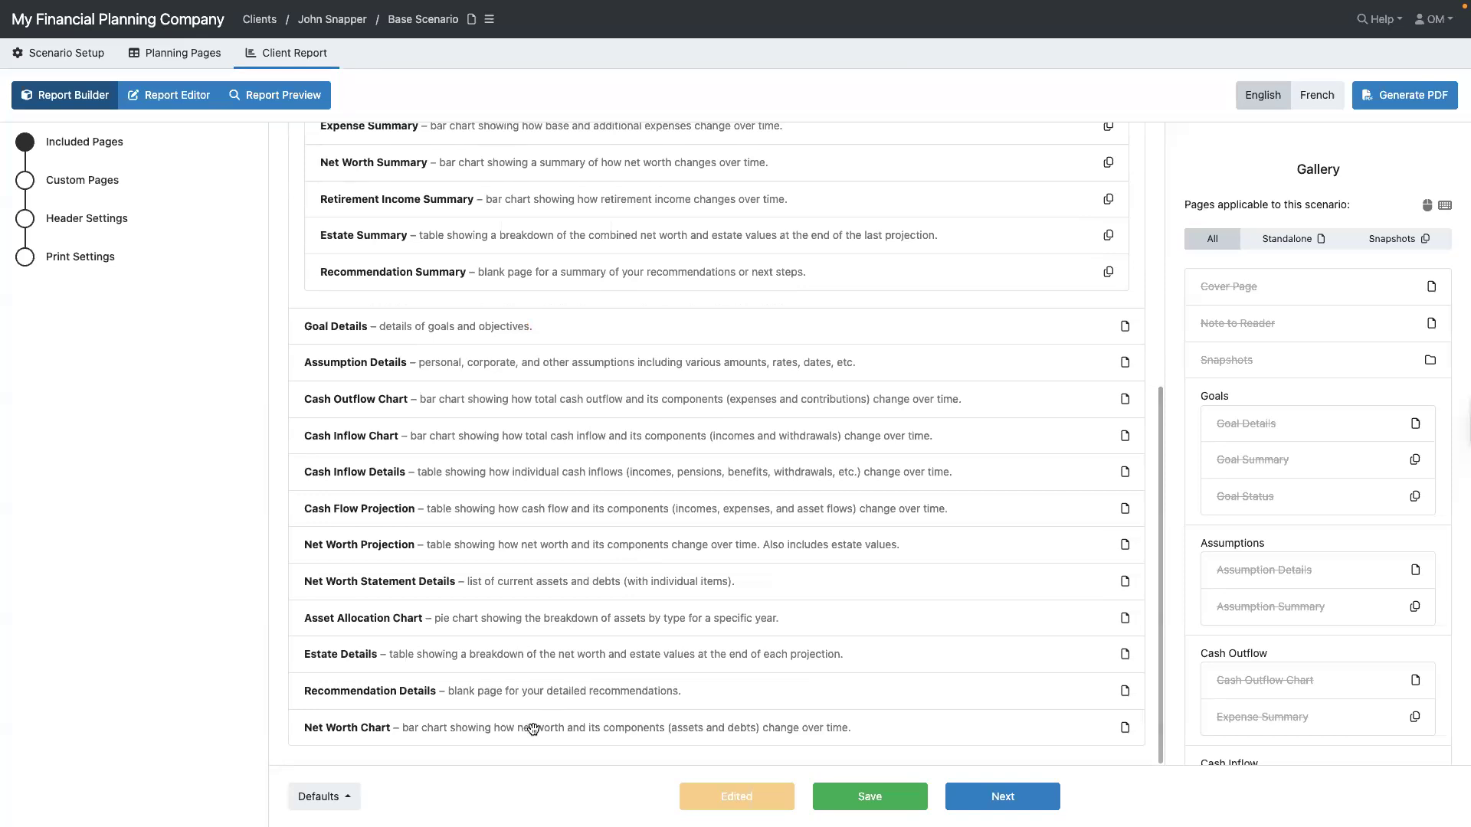
shift+click(534, 728)
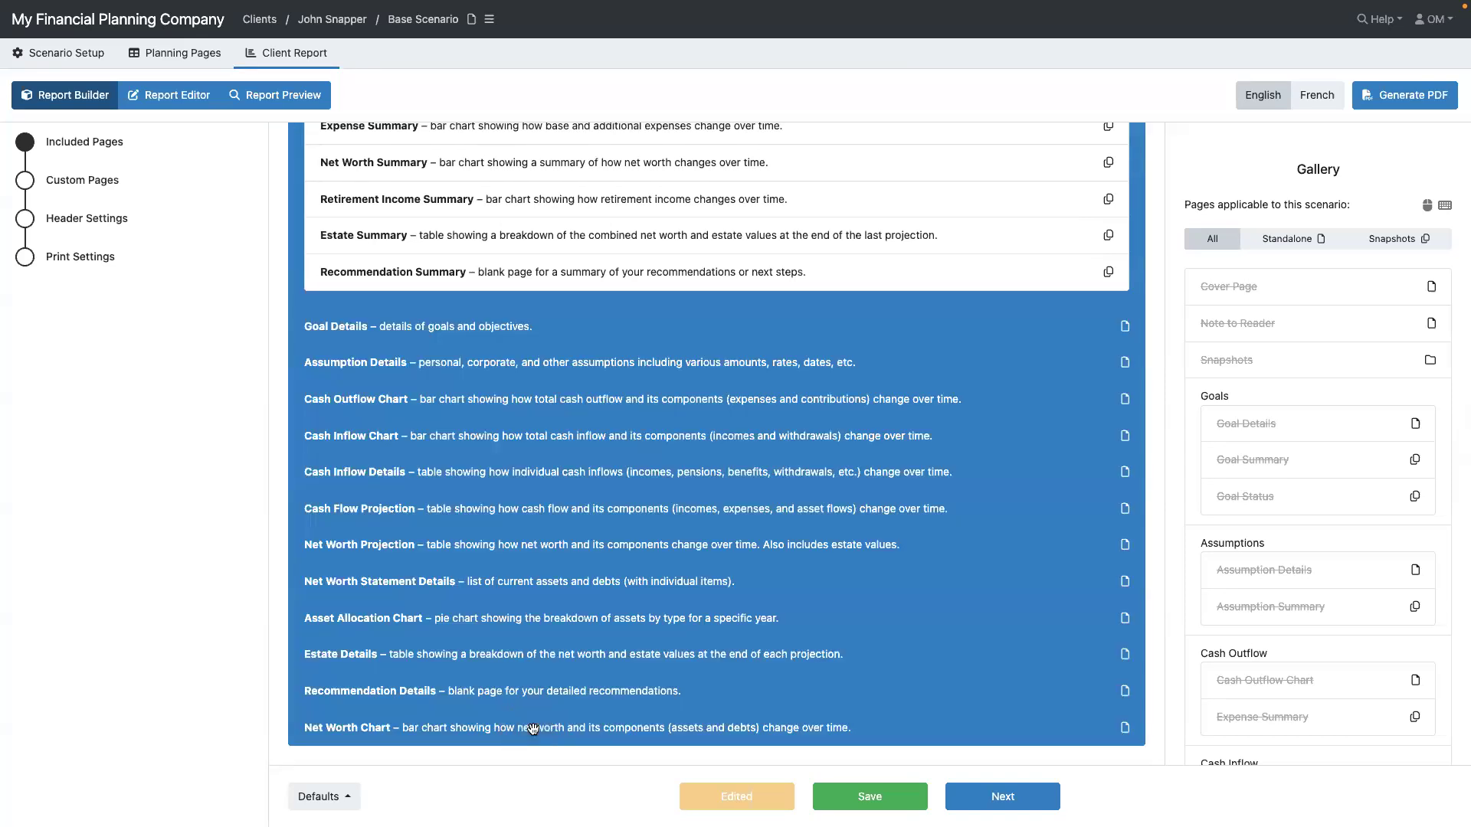
key(Delete)
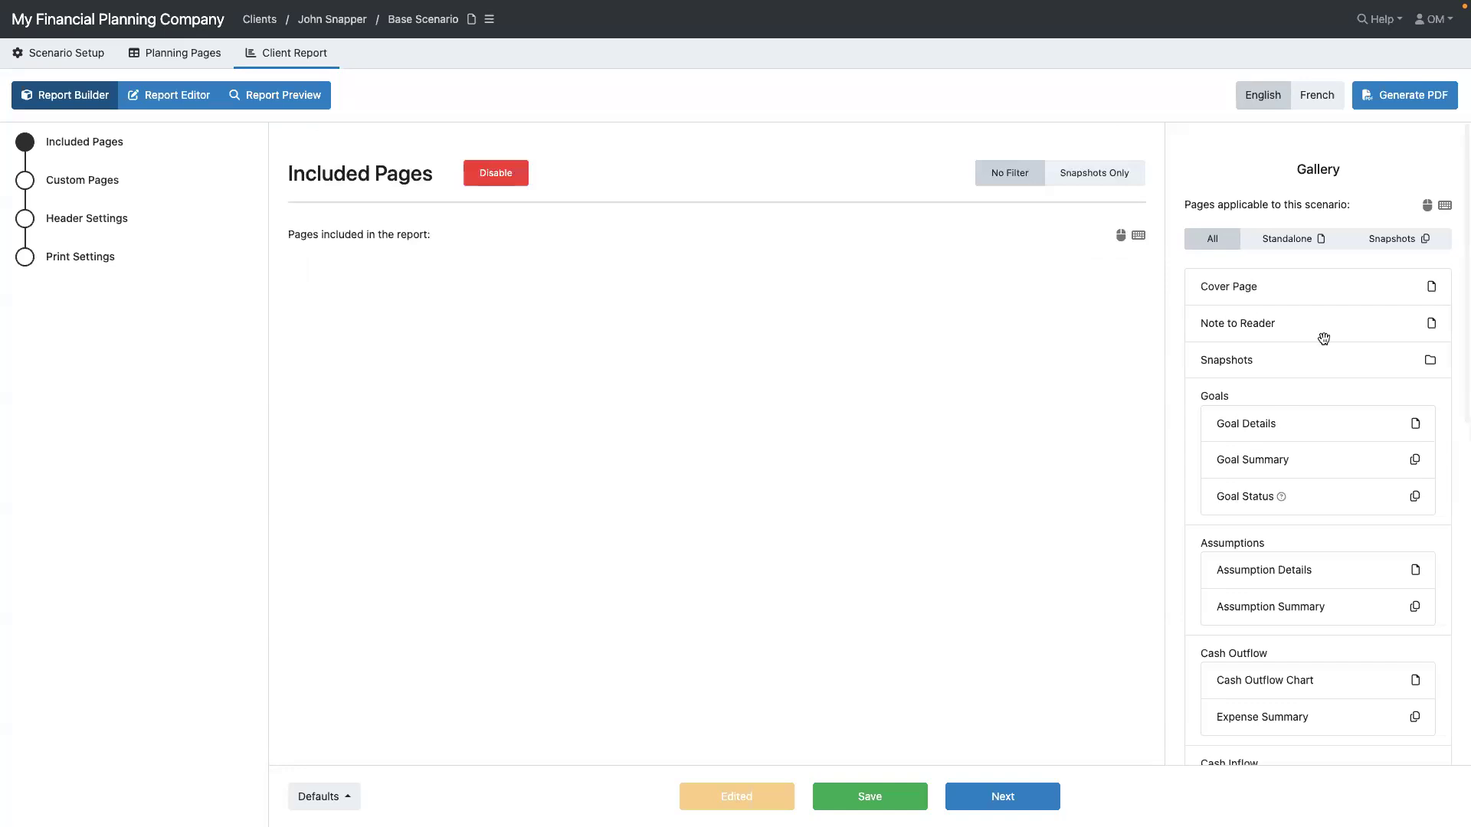
scroll(1323, 515, down, 2)
scroll(1323, 519, down, 8)
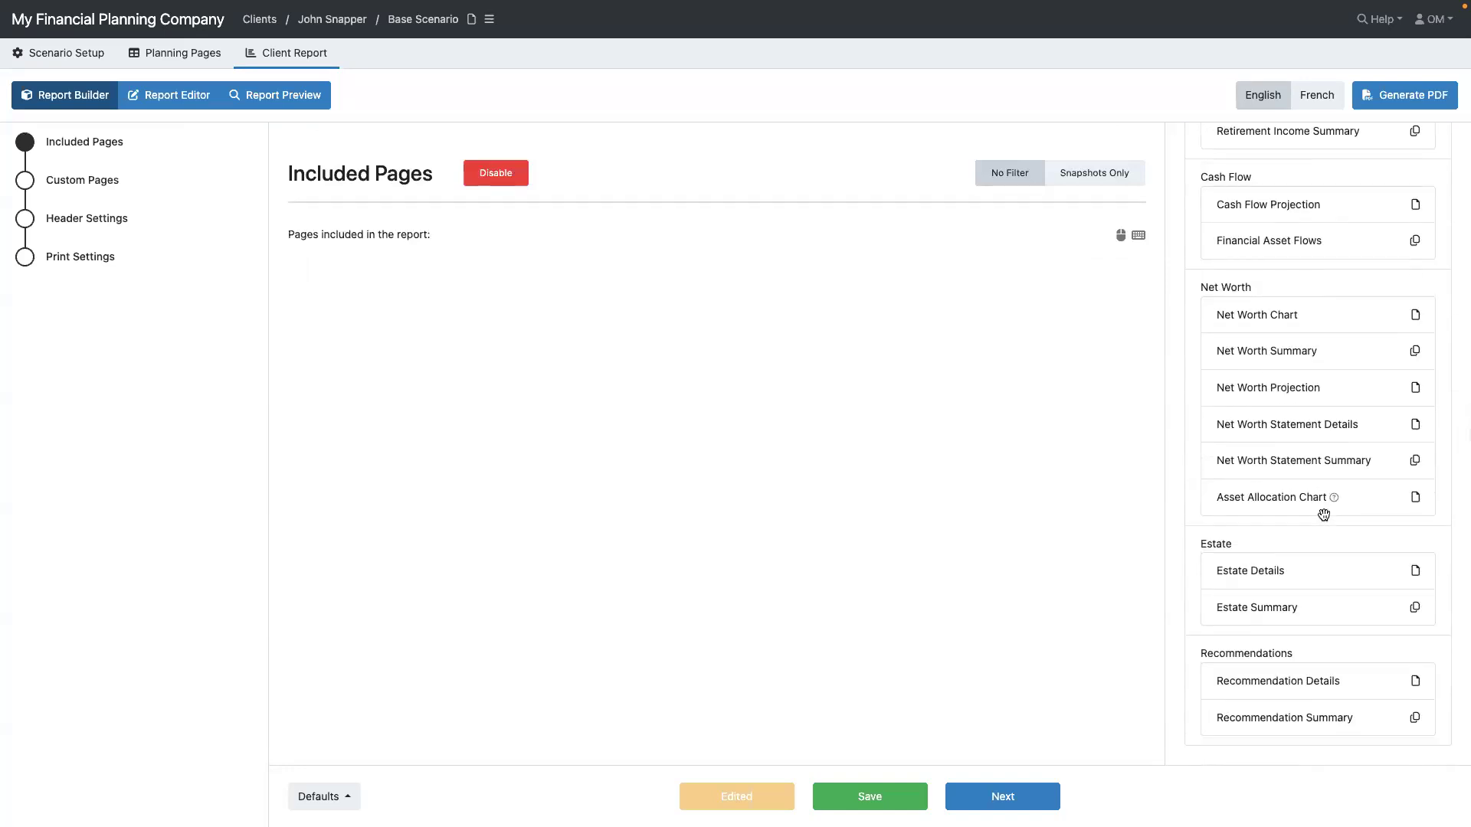
Add all applicable gallery pages back to the report and disable the Included Pages feature.
scroll(1323, 515, up, 10)
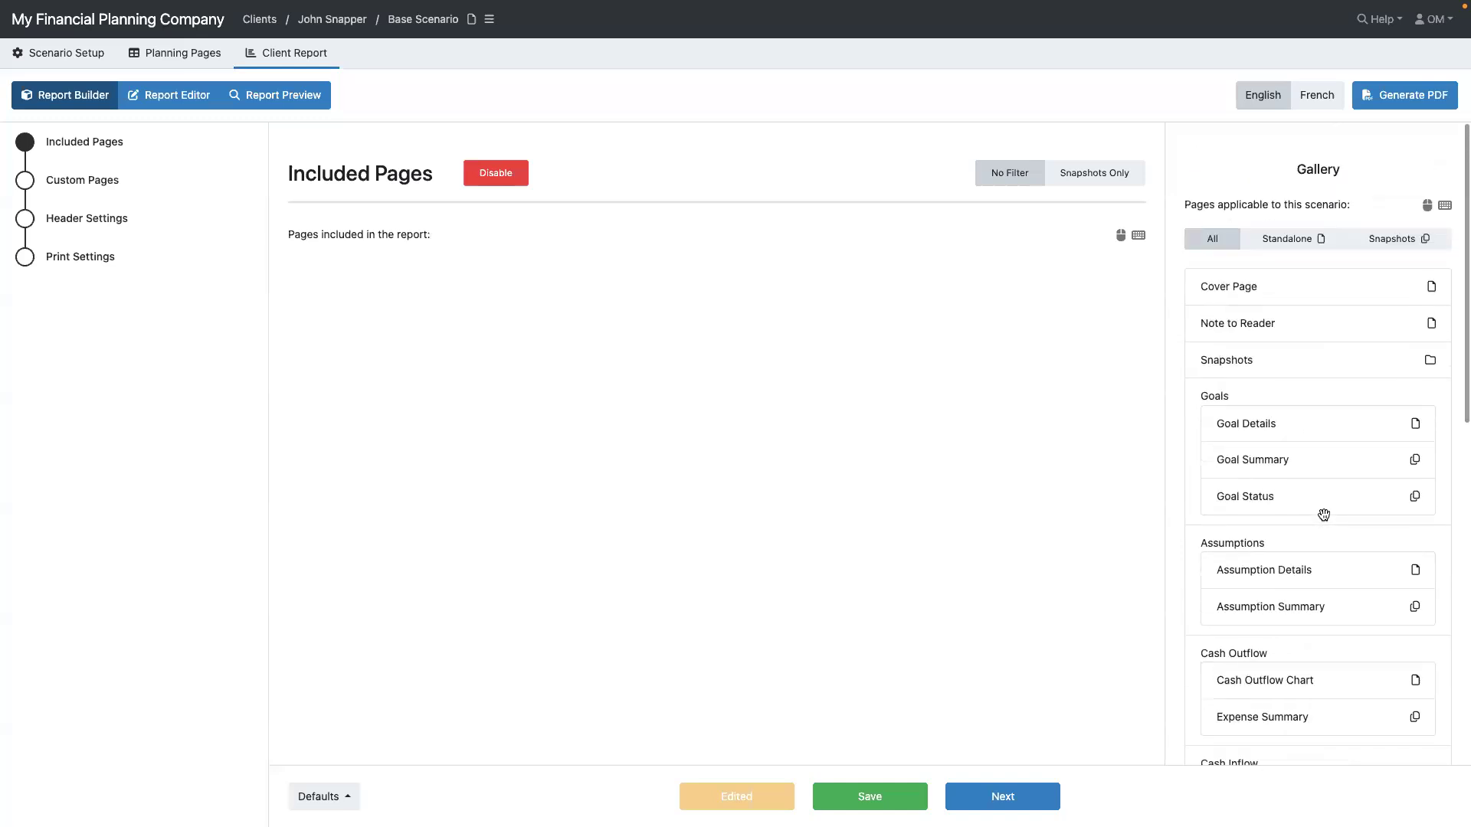
mouse_move(1446, 209)
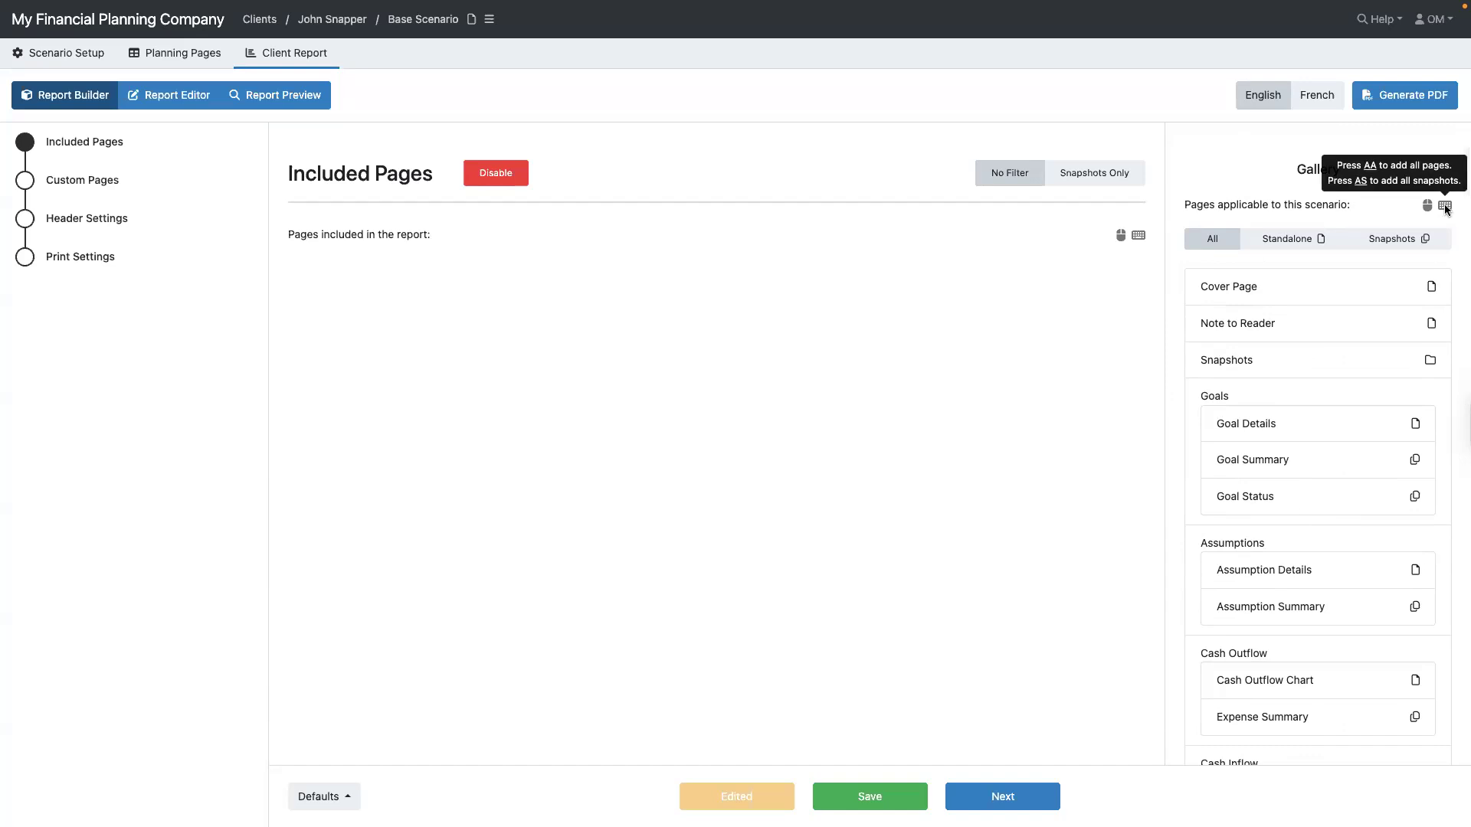
key(a)
key(a)
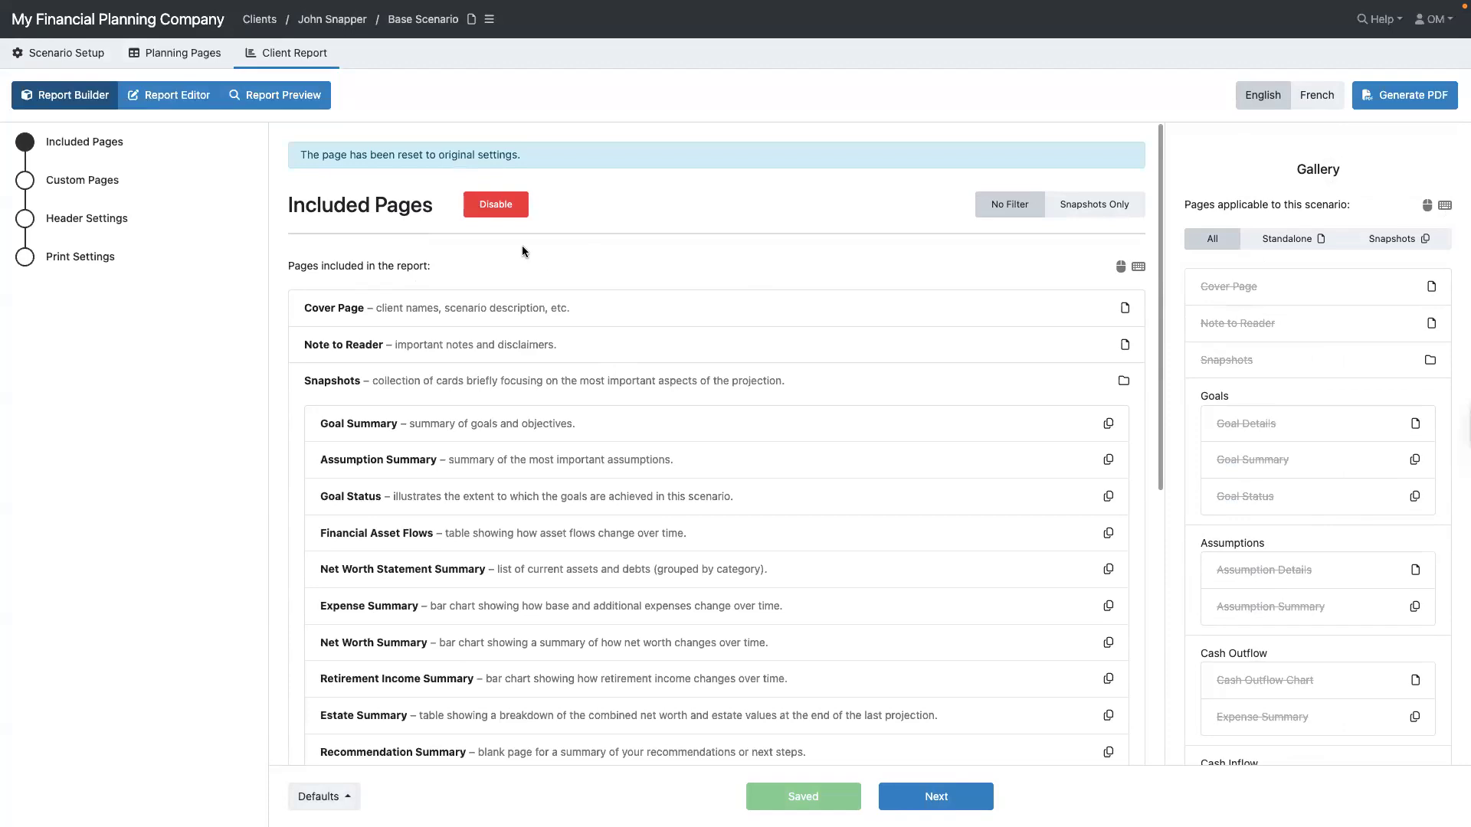
click(497, 205)
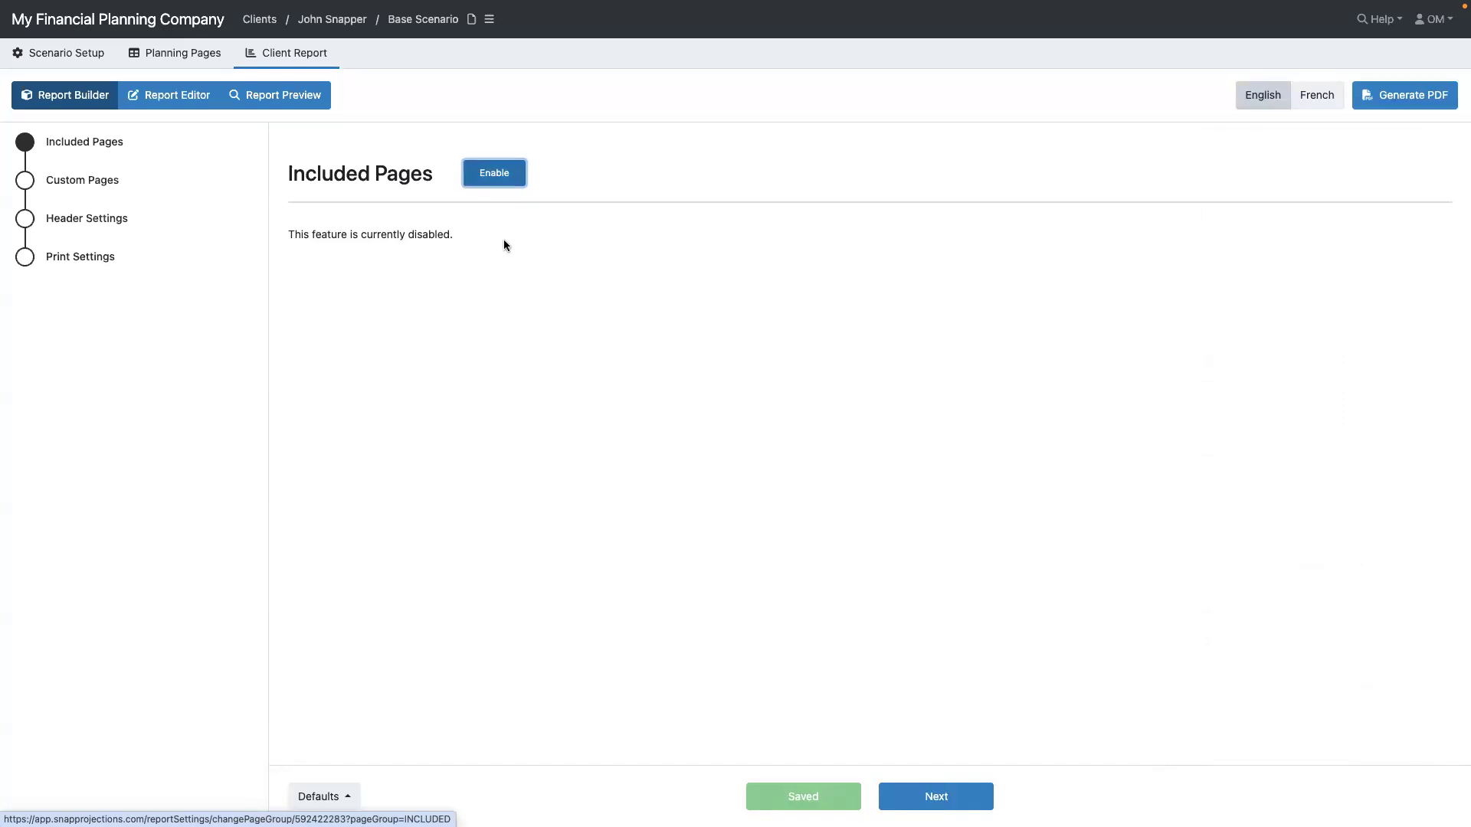
Open the Cash Inflow Chart page in the Report Editor, exclude it from the report and include it again.
click(188, 108)
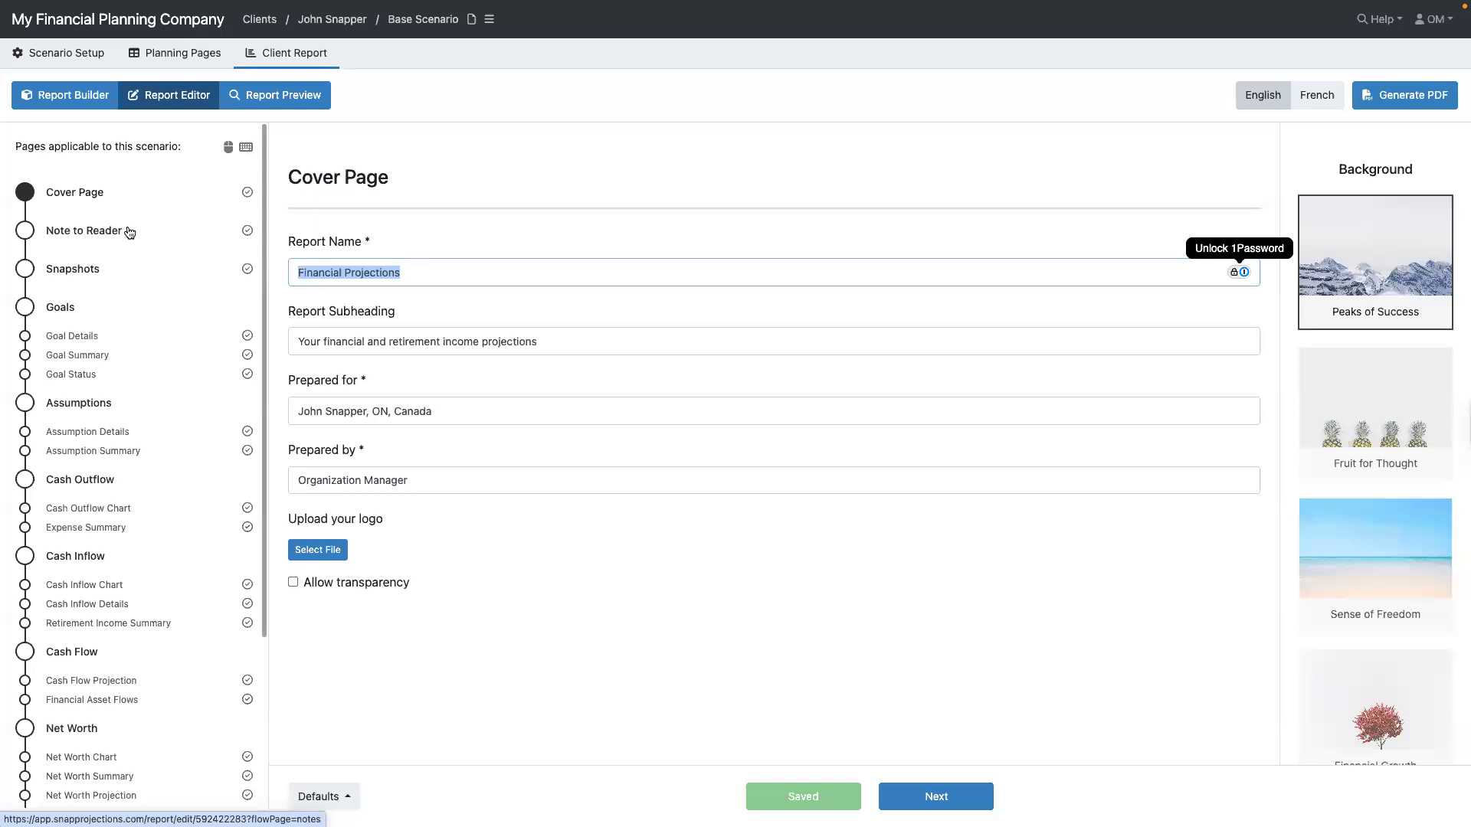
scroll(184, 337, down, 3)
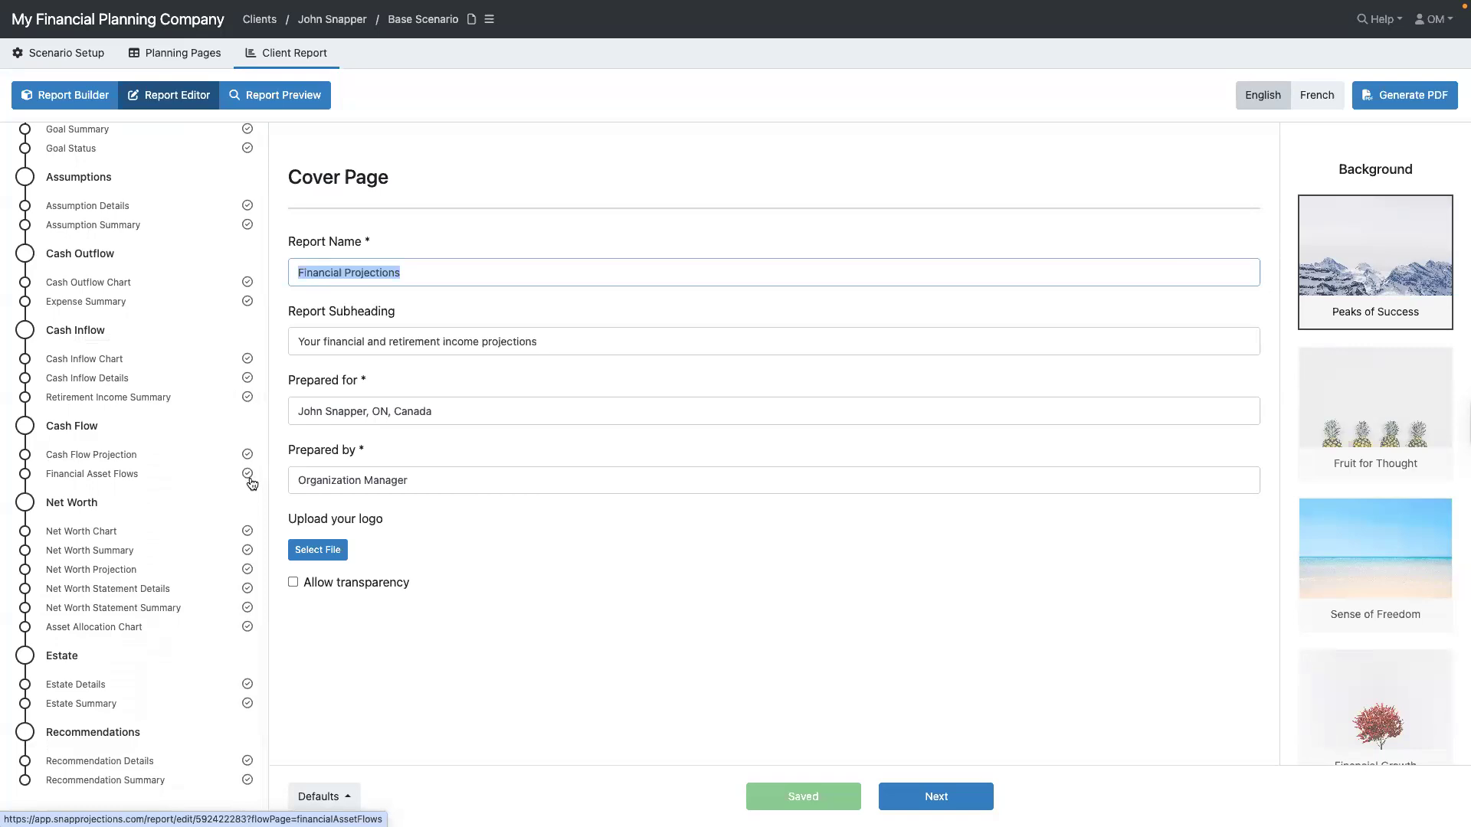
scroll(142, 414, up, 3)
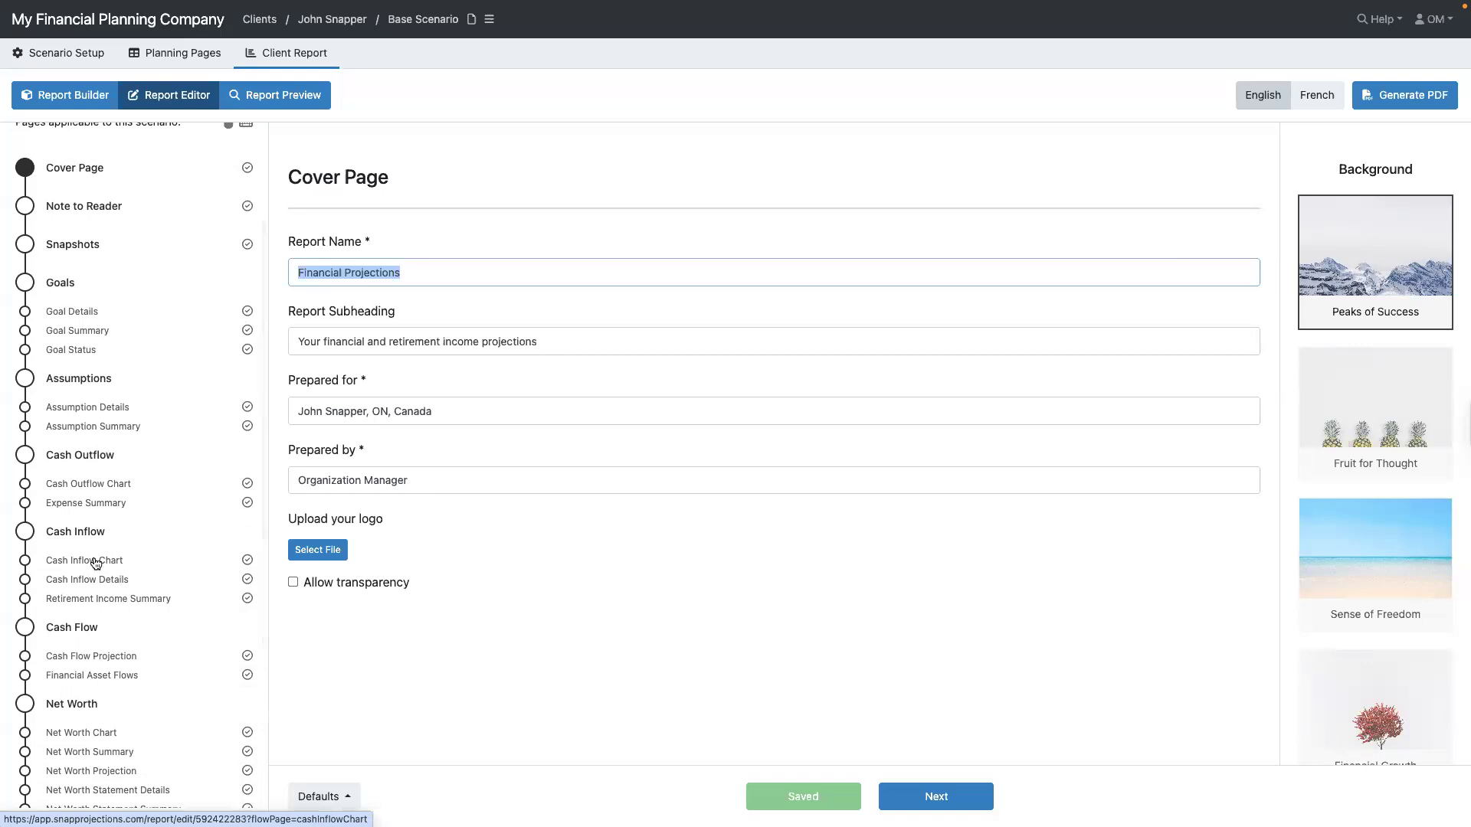
click(95, 563)
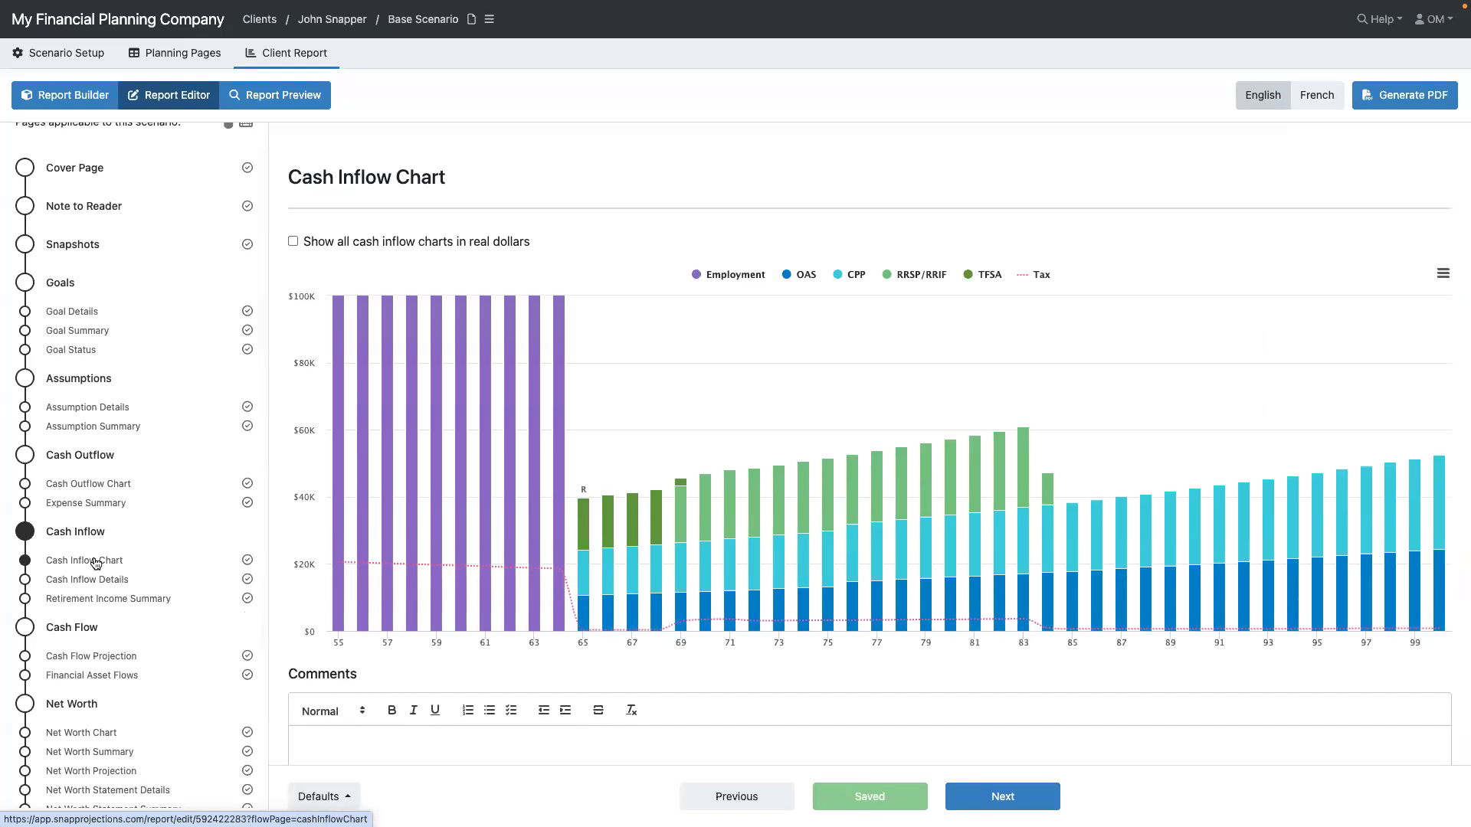
click(254, 563)
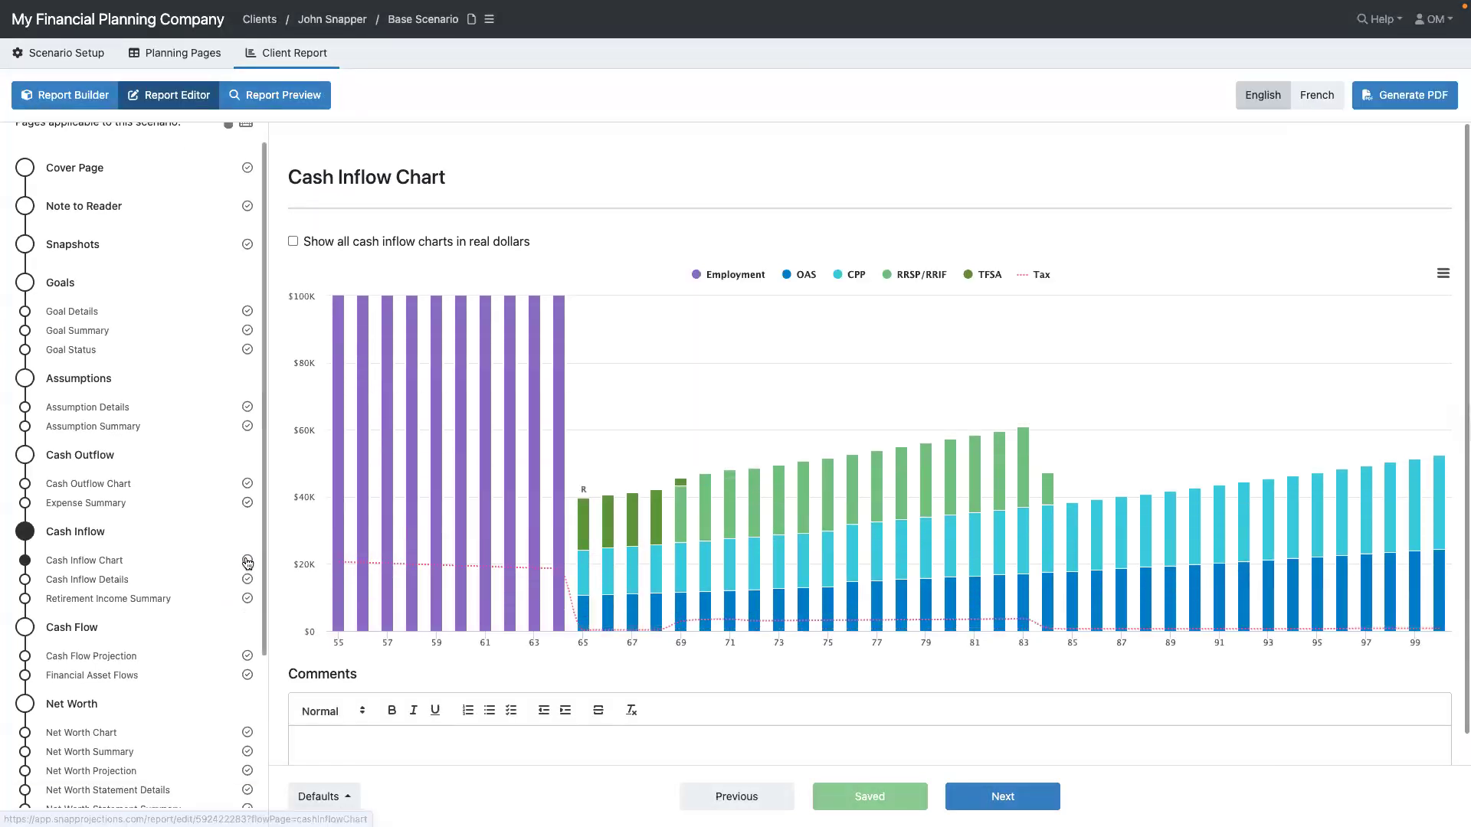
click(247, 563)
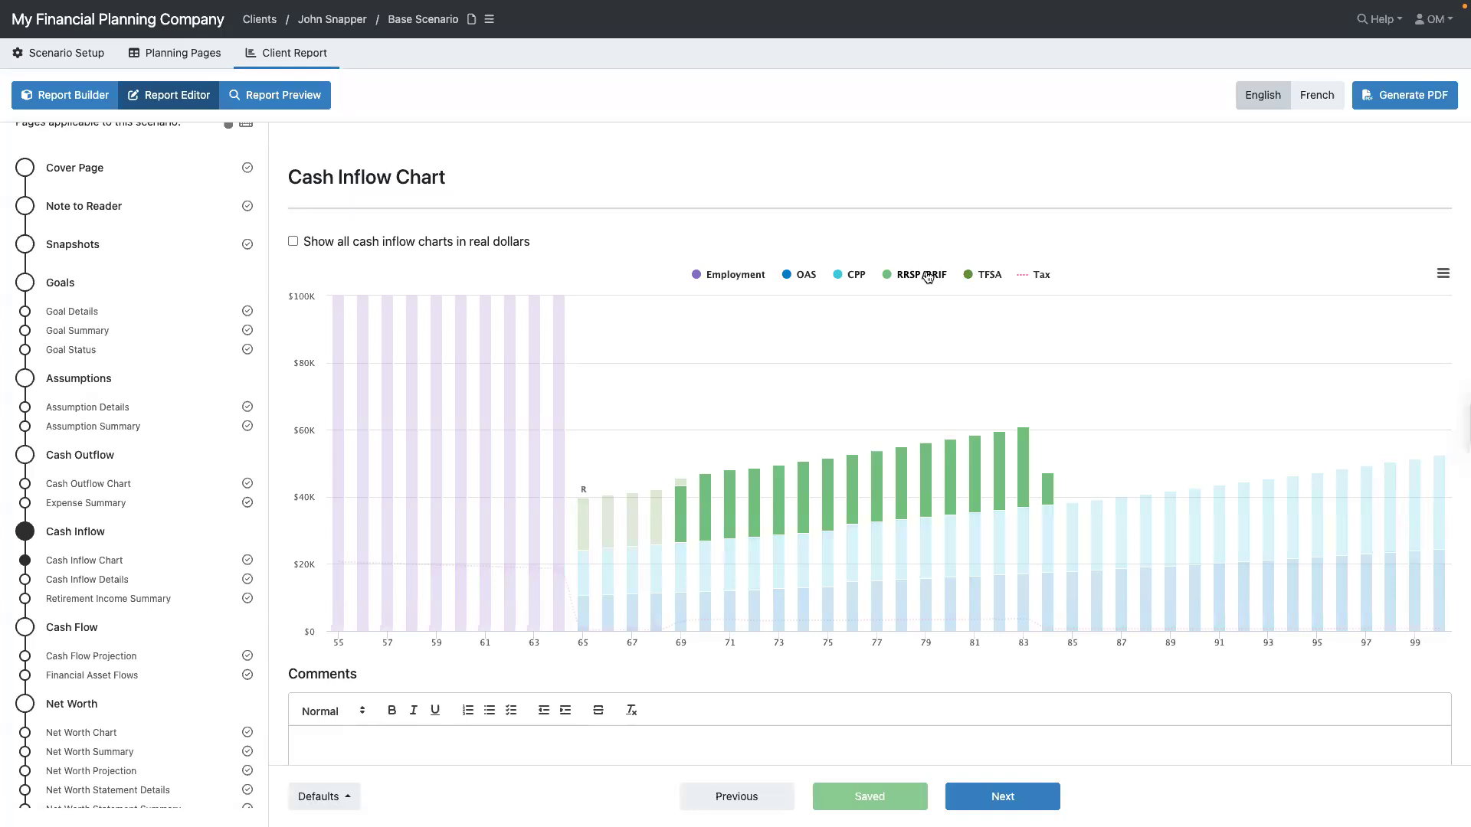
Hide the CPP, OAS, Employment, TFSA and Tax series in the Cash Inflow Chart, leaving only RRSP/RRIF.
click(856, 278)
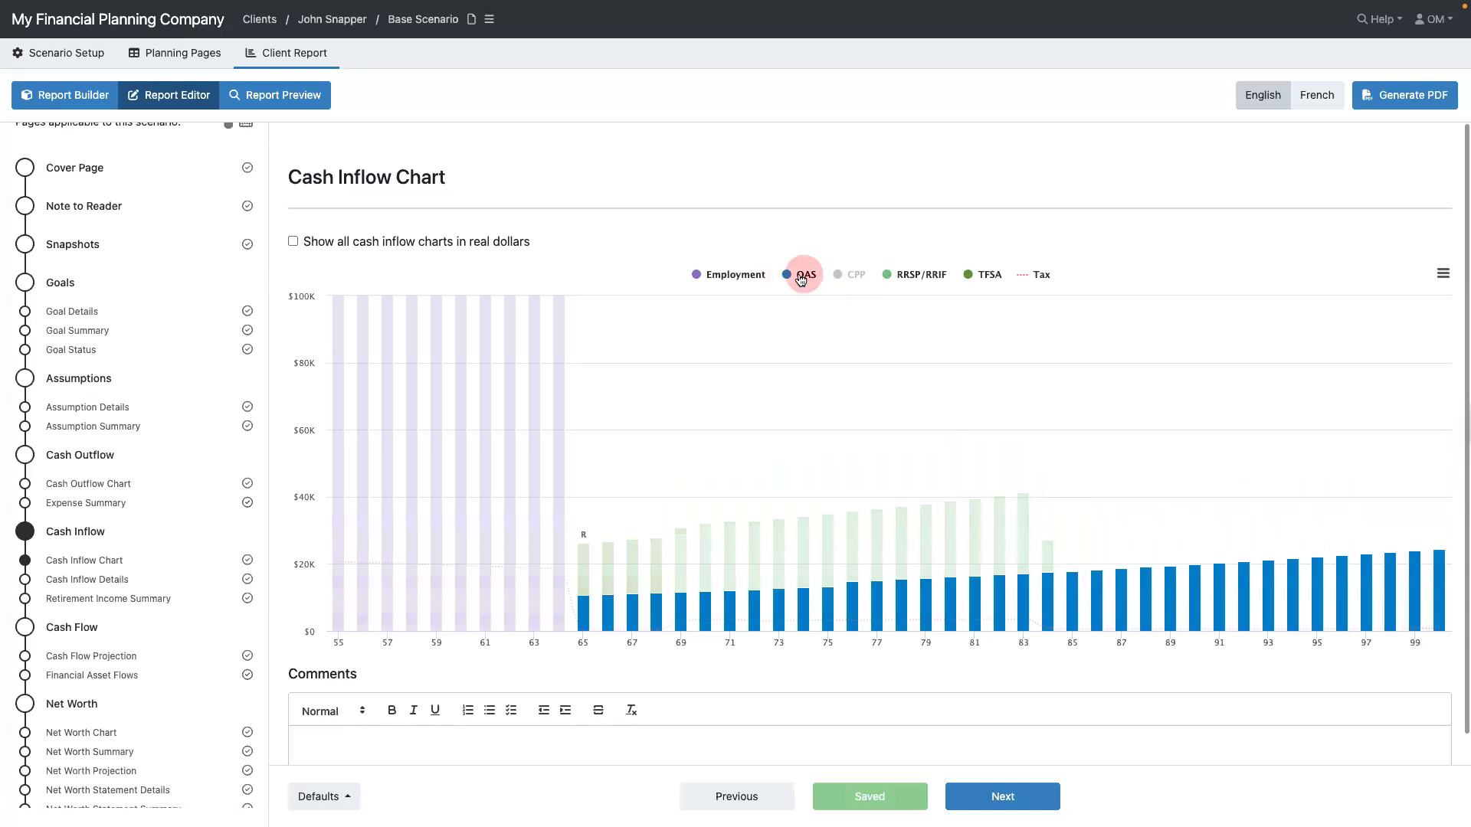
click(800, 278)
click(709, 275)
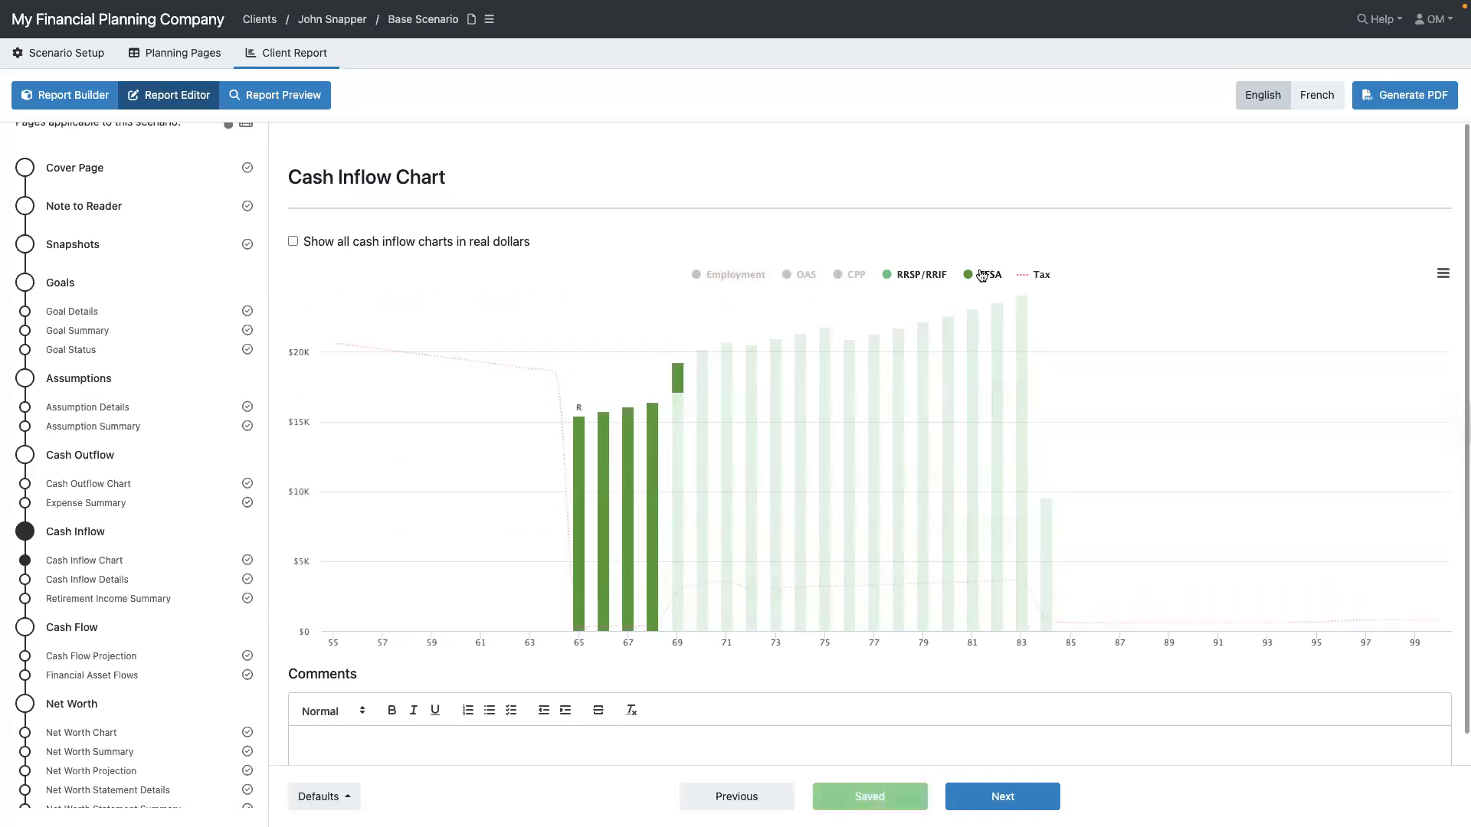
click(982, 276)
click(1041, 275)
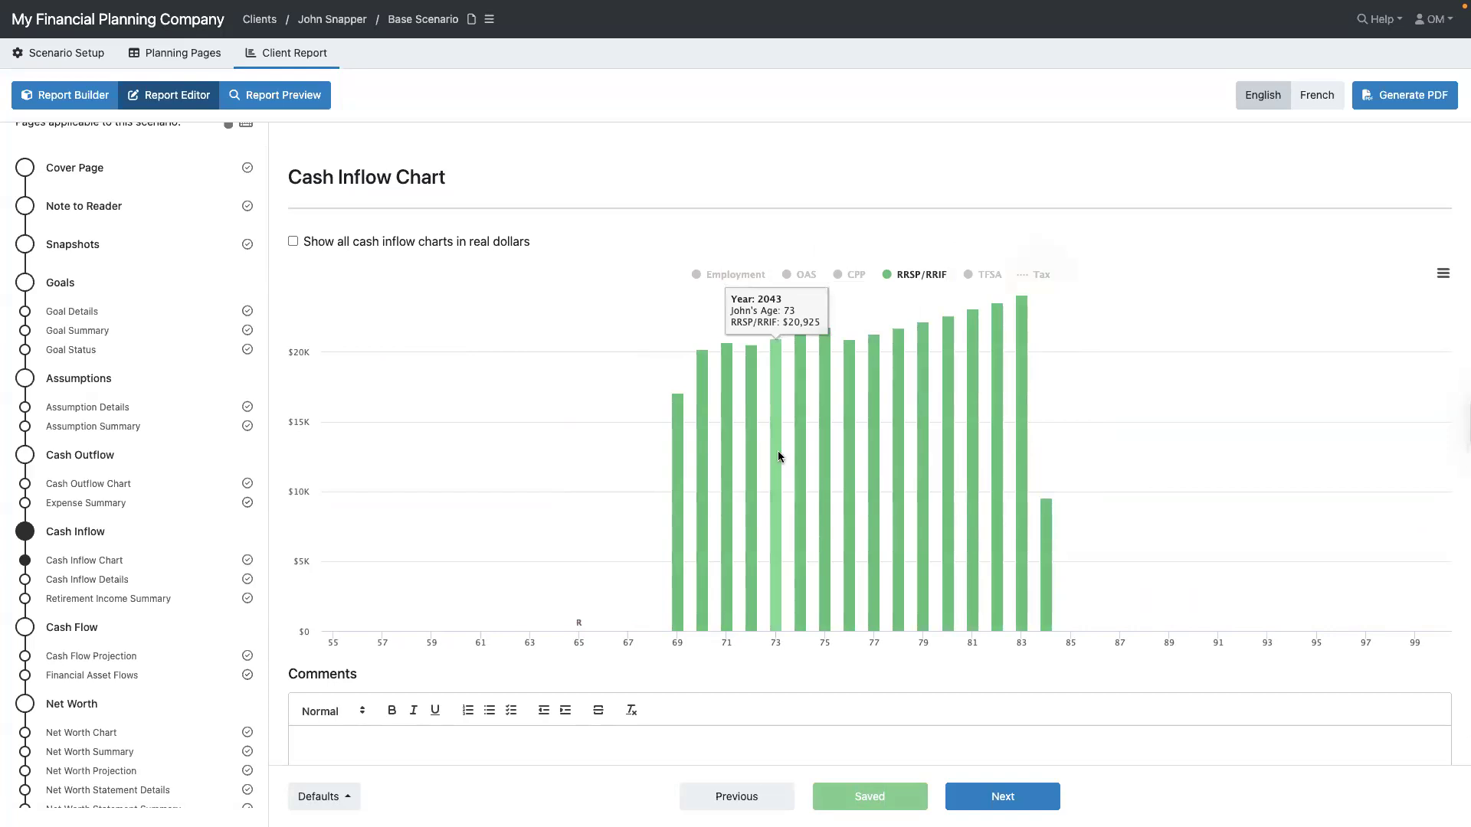
Preview the client report and examine how the filtered Cash Inflow Chart is displayed in it.
click(272, 96)
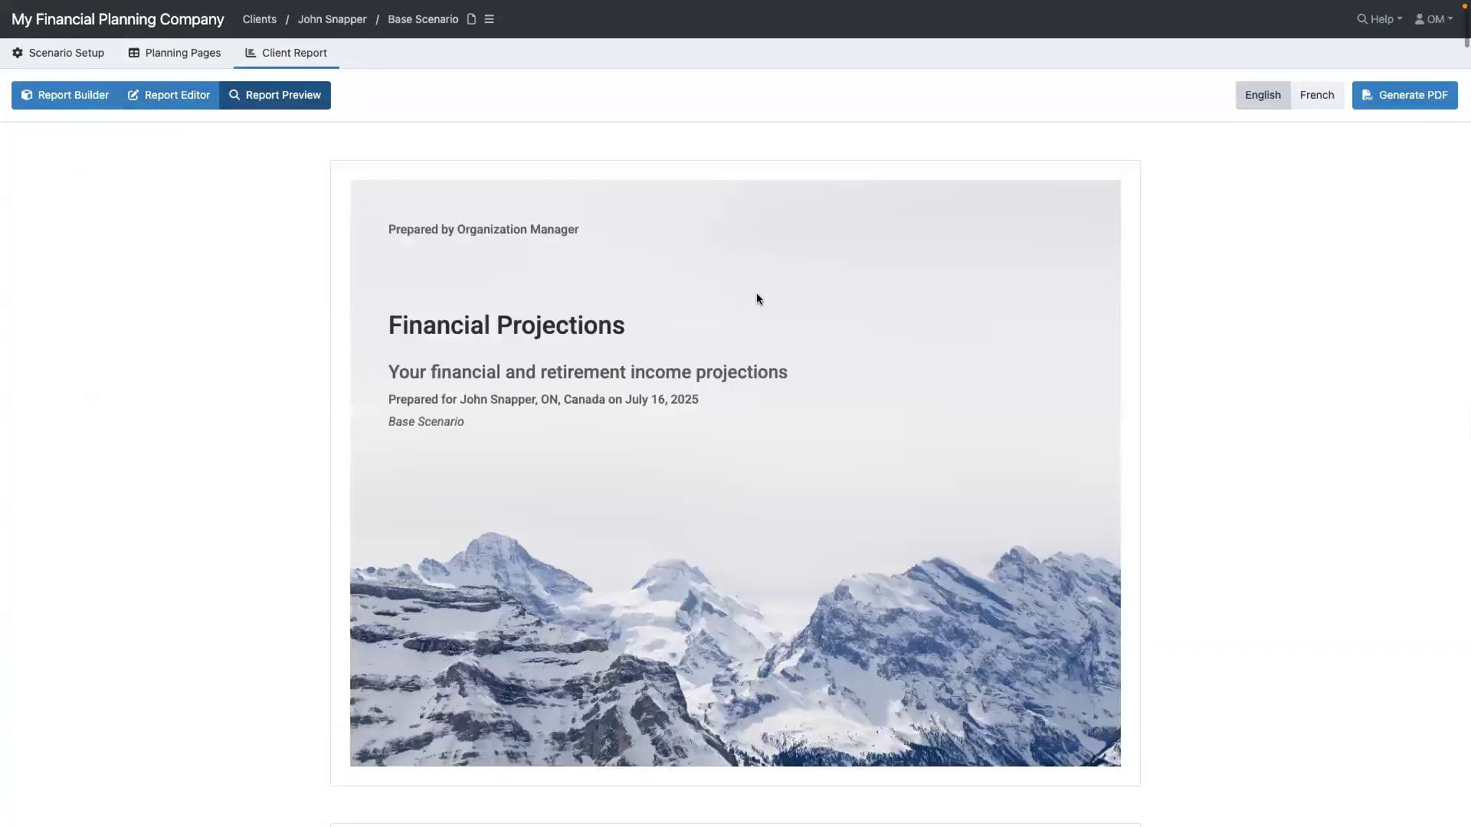
scroll(756, 298, down, 7)
scroll(756, 299, down, 20)
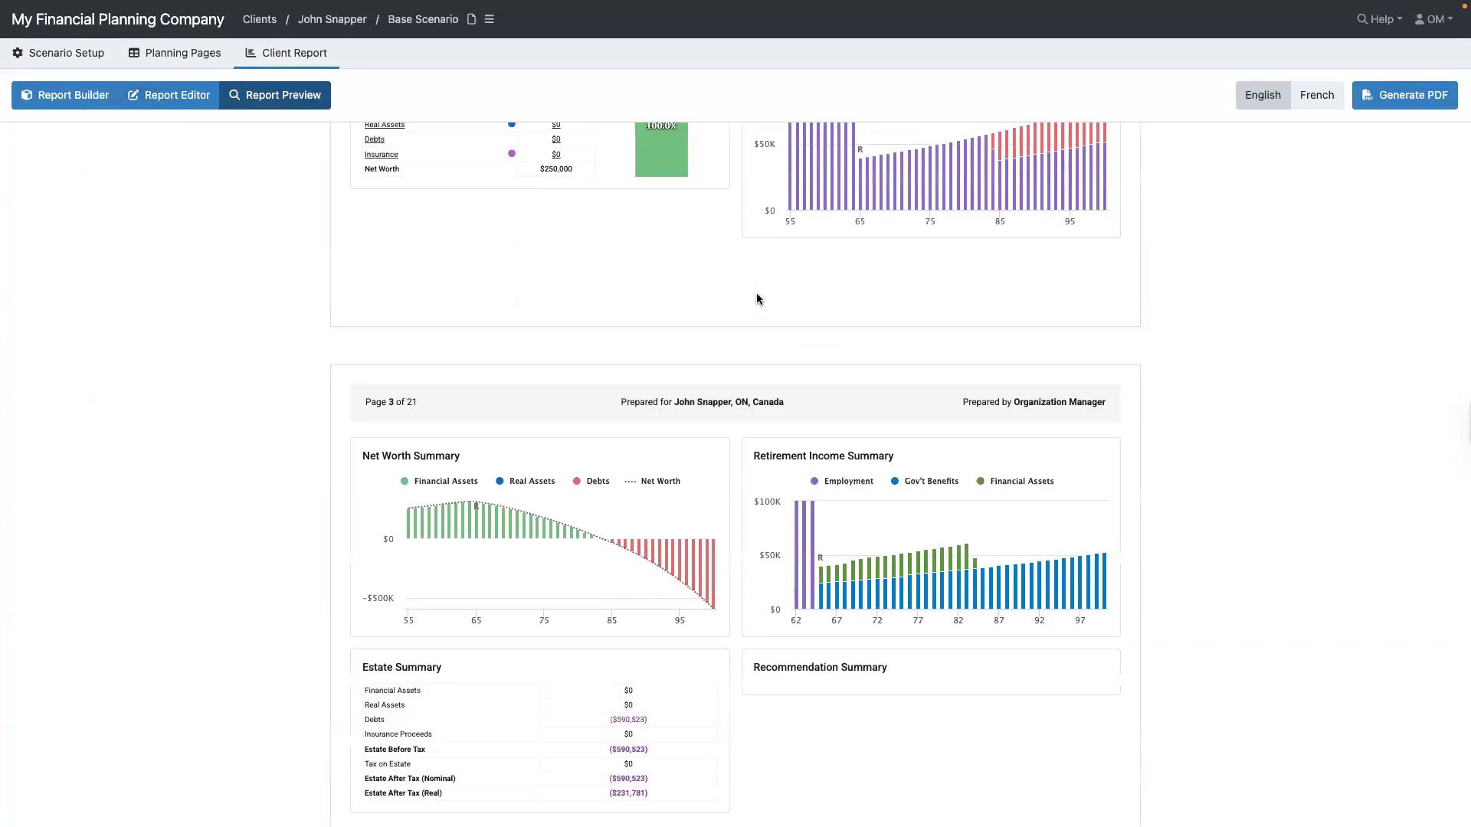
scroll(757, 298, down, 20)
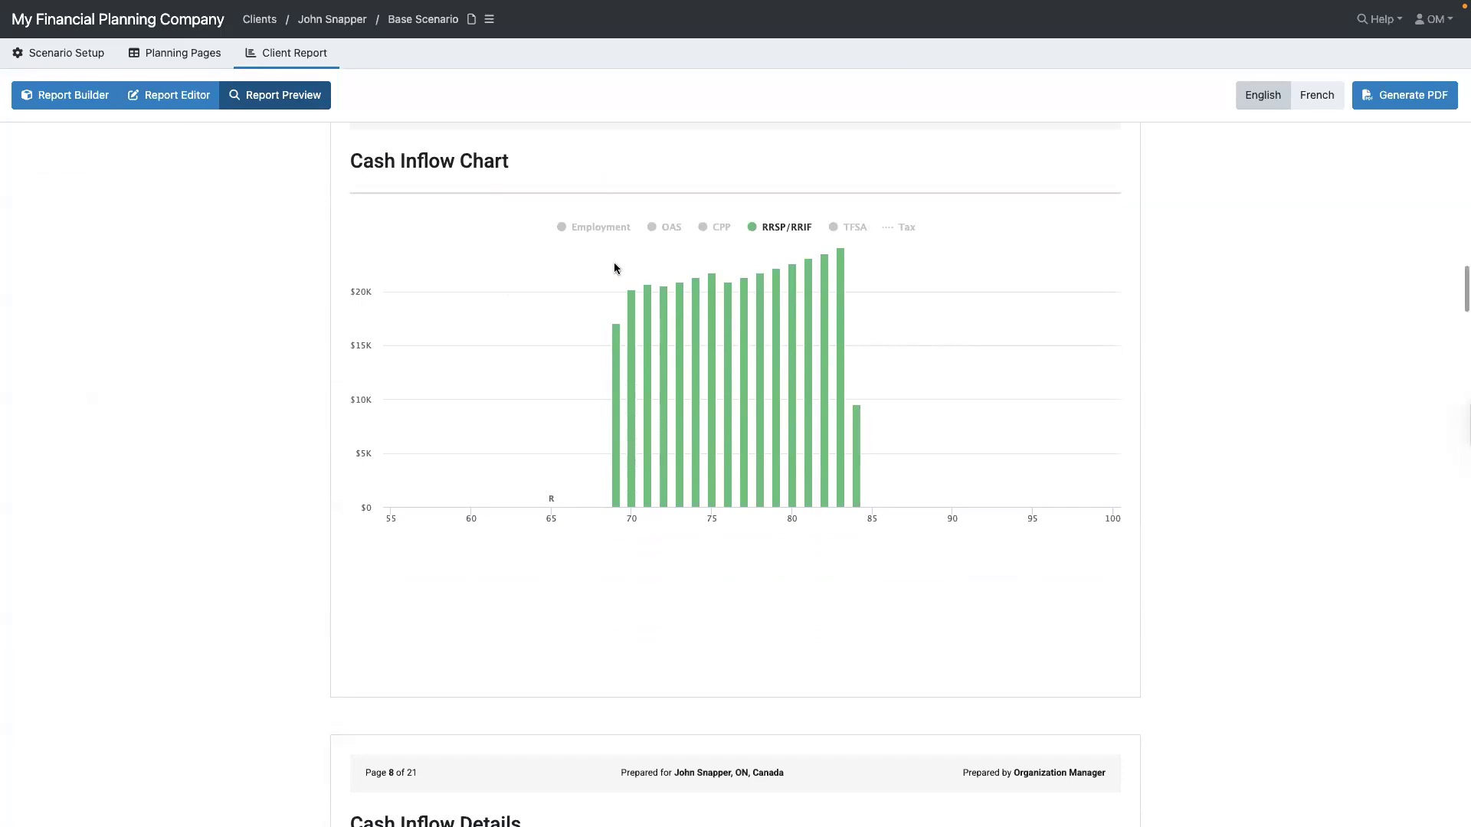
Return to the Report Editor and show the Employment, OAS, CPP, TFSA and Tax series in the Cash Inflow Chart again.
click(167, 103)
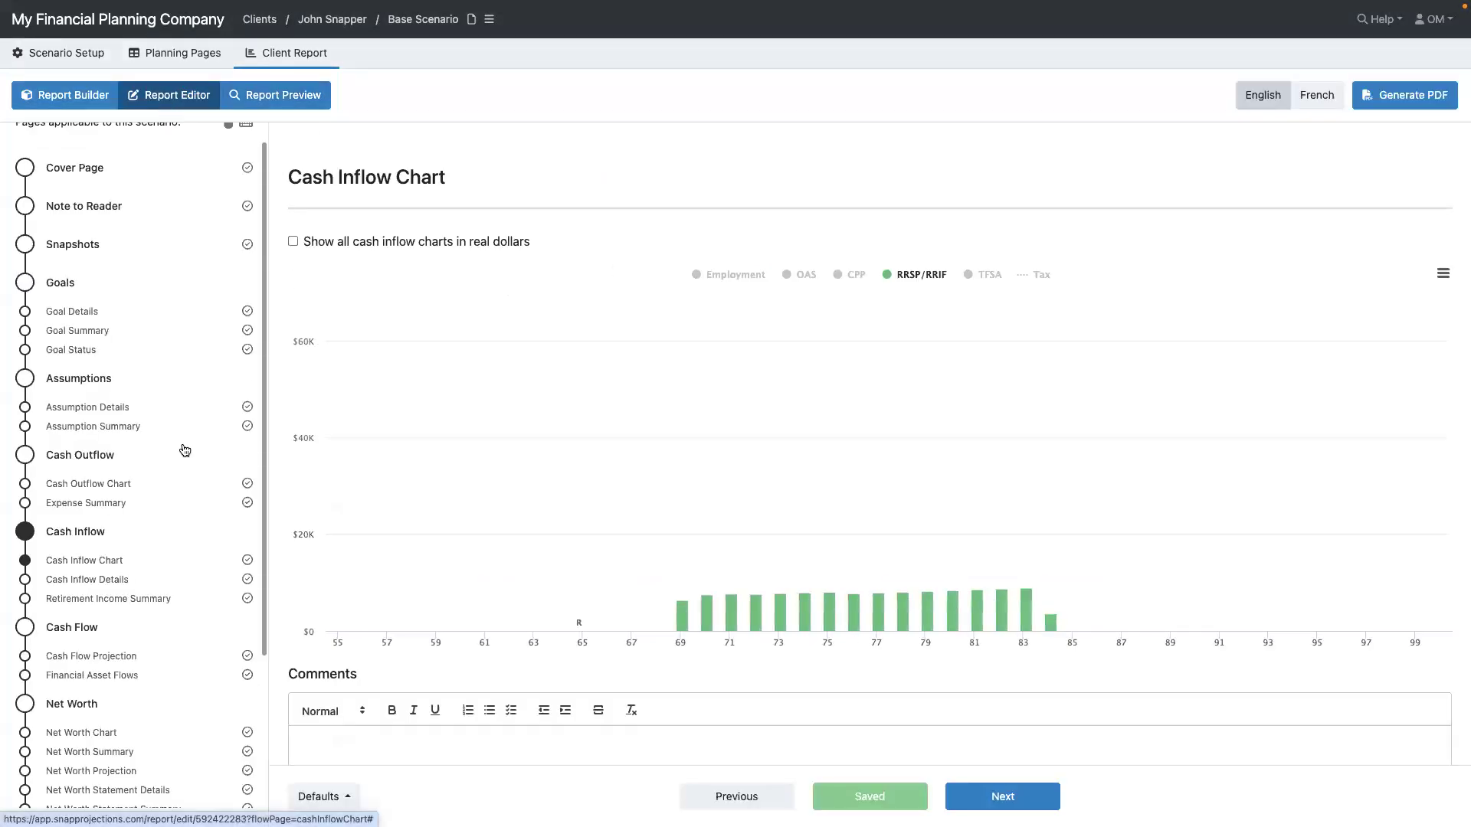
click(732, 276)
click(800, 275)
click(854, 275)
click(989, 274)
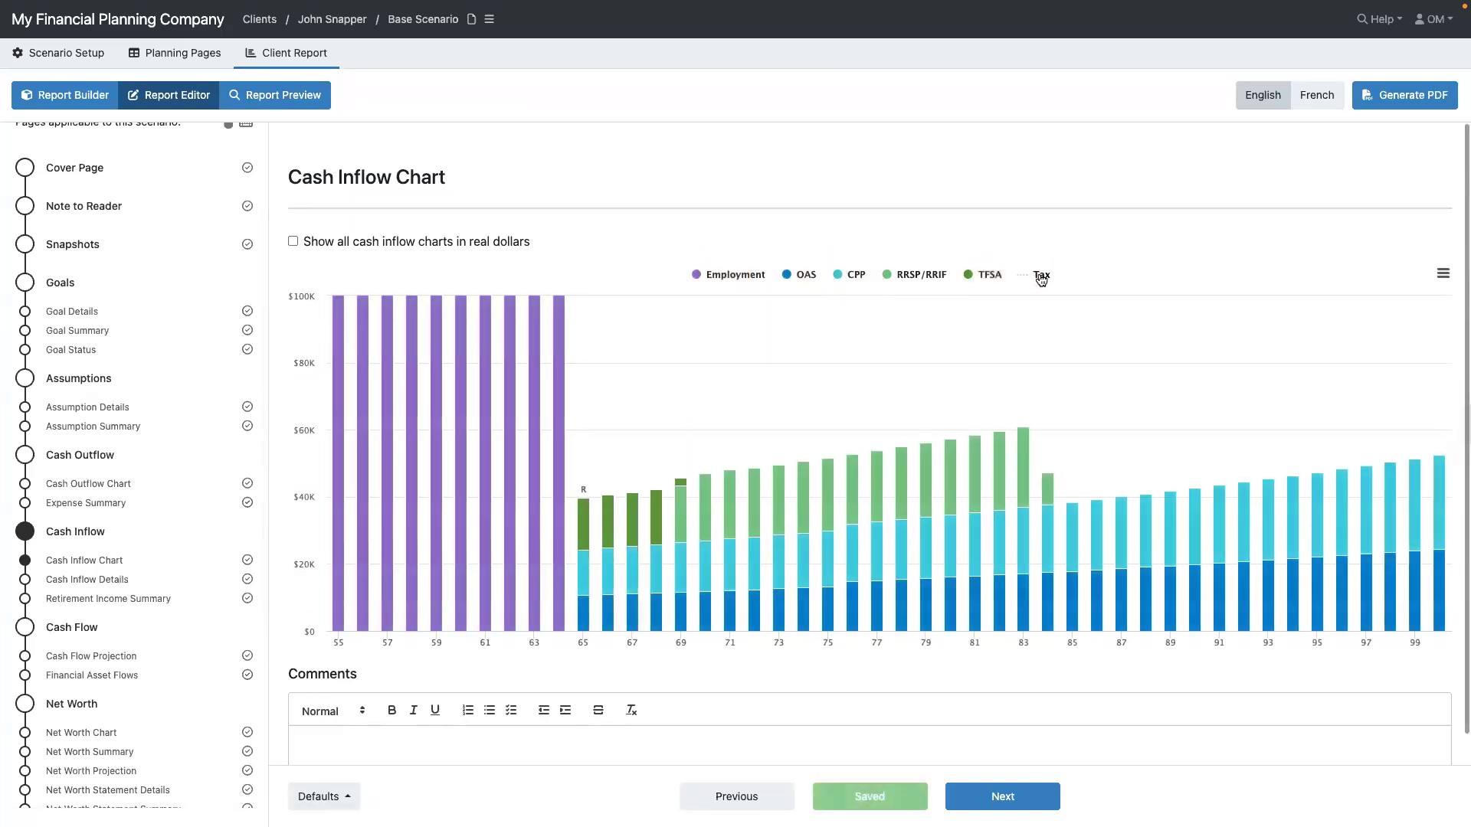
click(1041, 277)
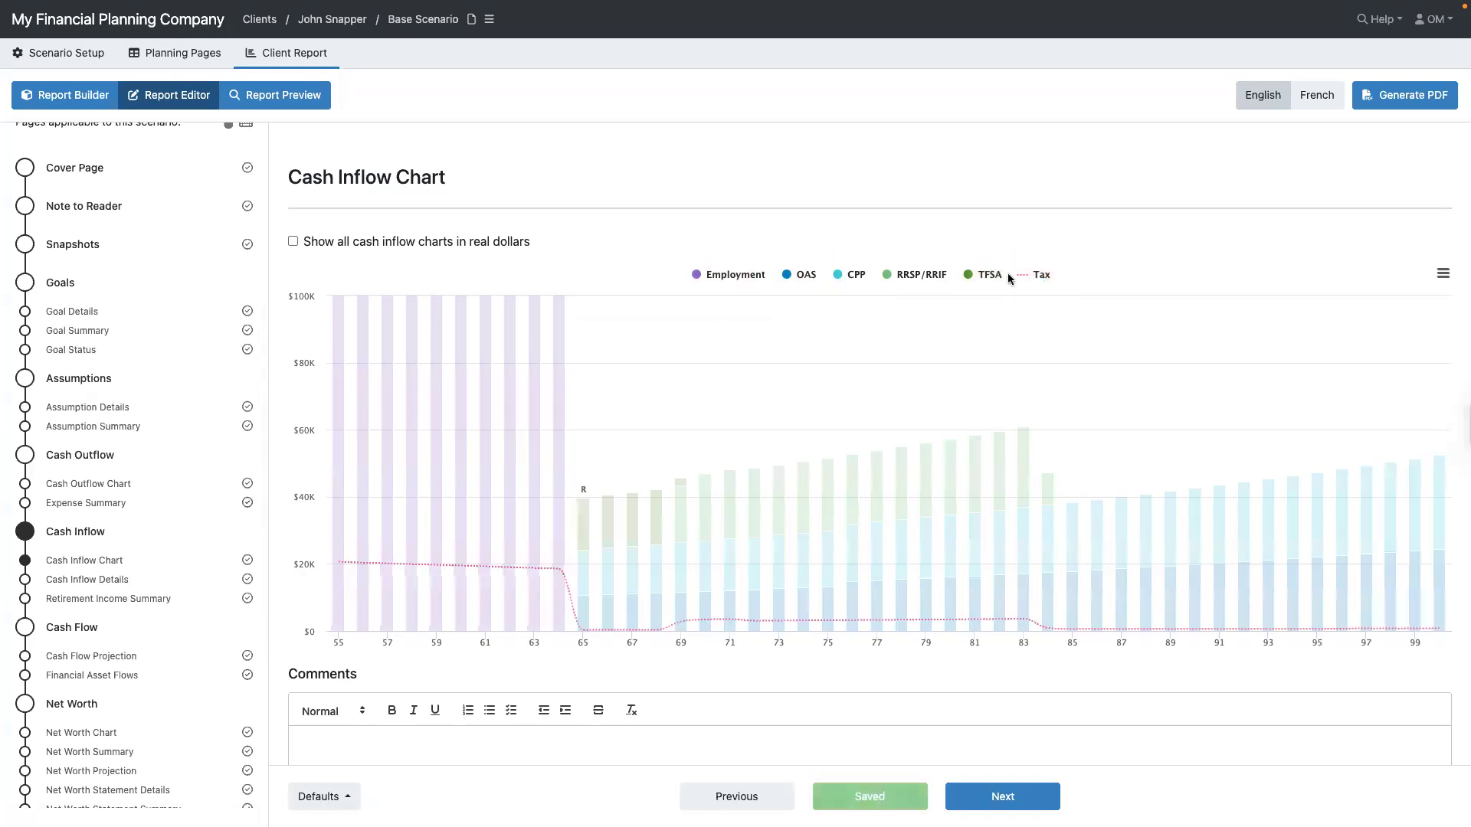
Open the Cover Page in the Report Editor and open the file selection for the logo upload.
scroll(95, 201, up, 1)
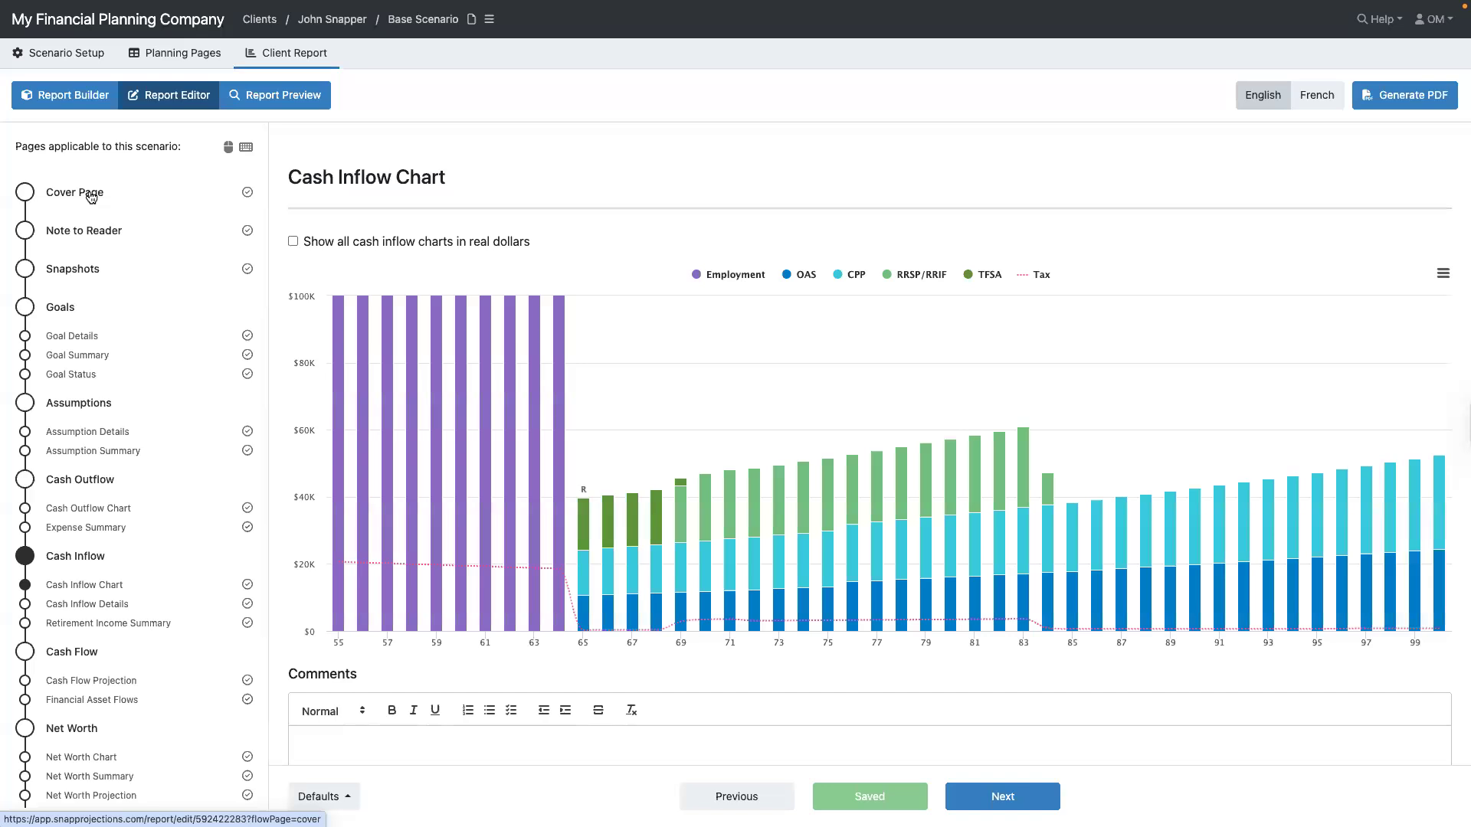
click(91, 196)
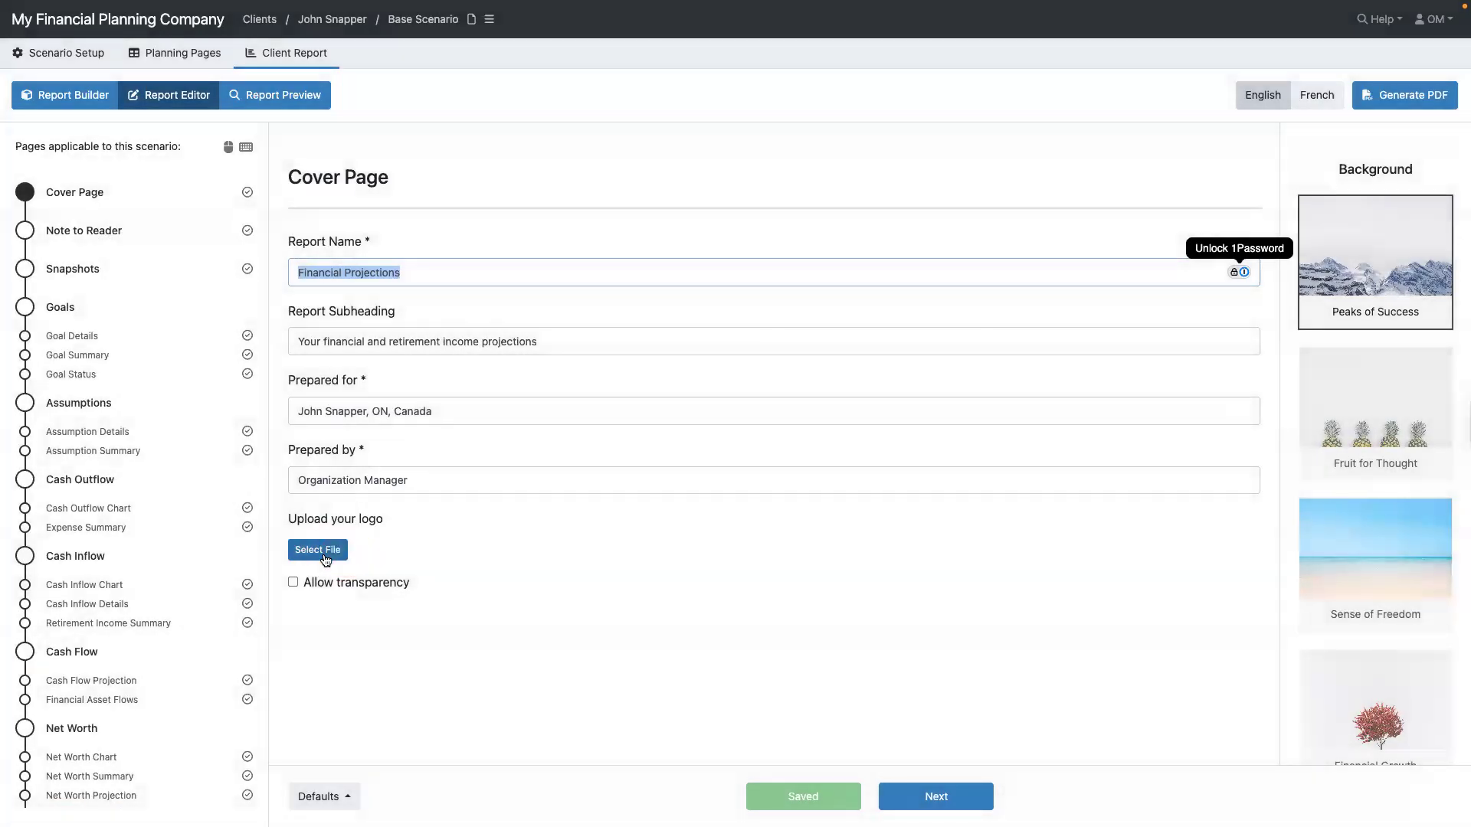
click(321, 554)
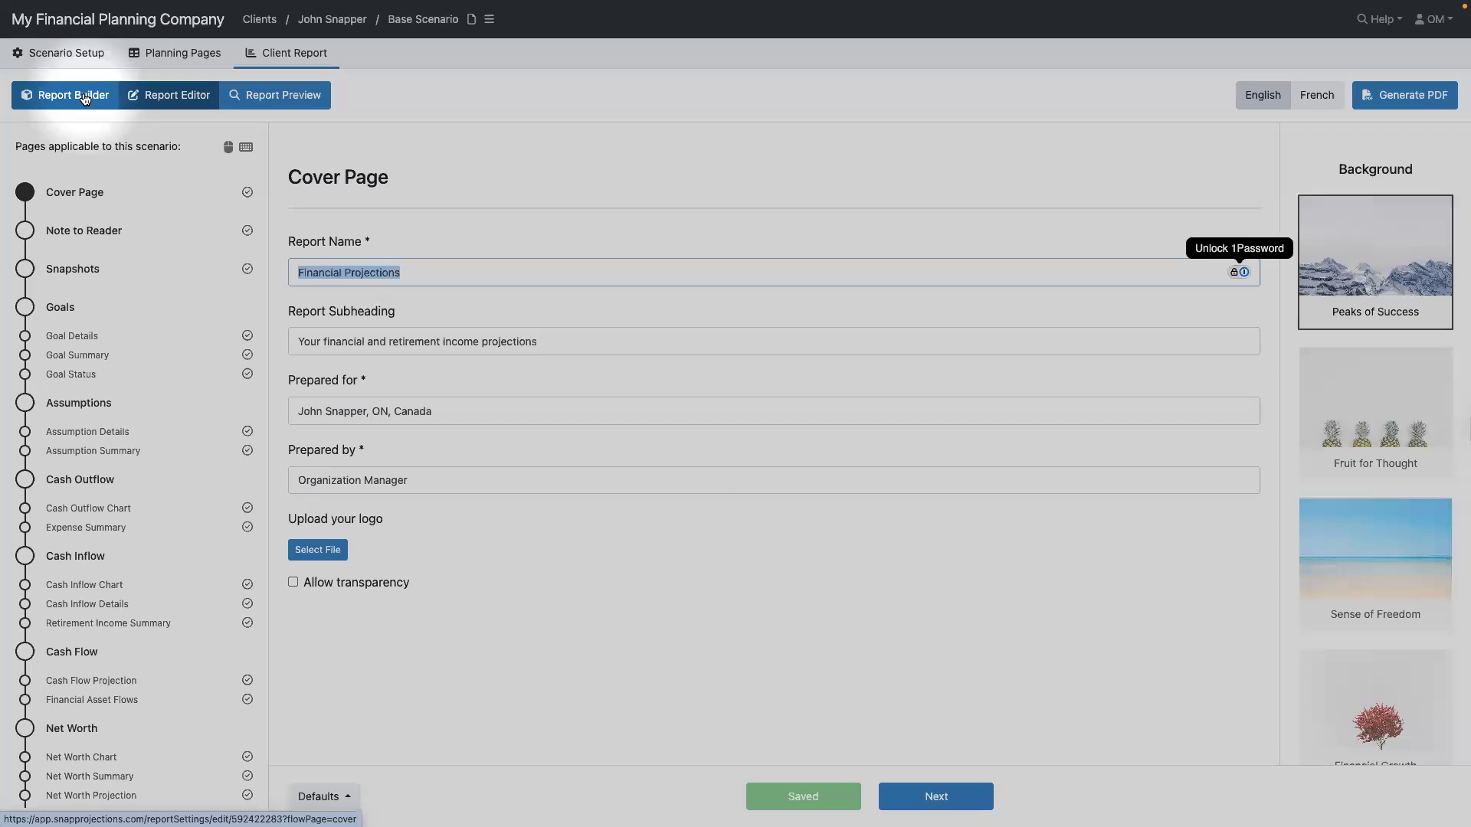
Enable the Included Pages feature in the Report Builder and review the order of the included pages.
click(85, 97)
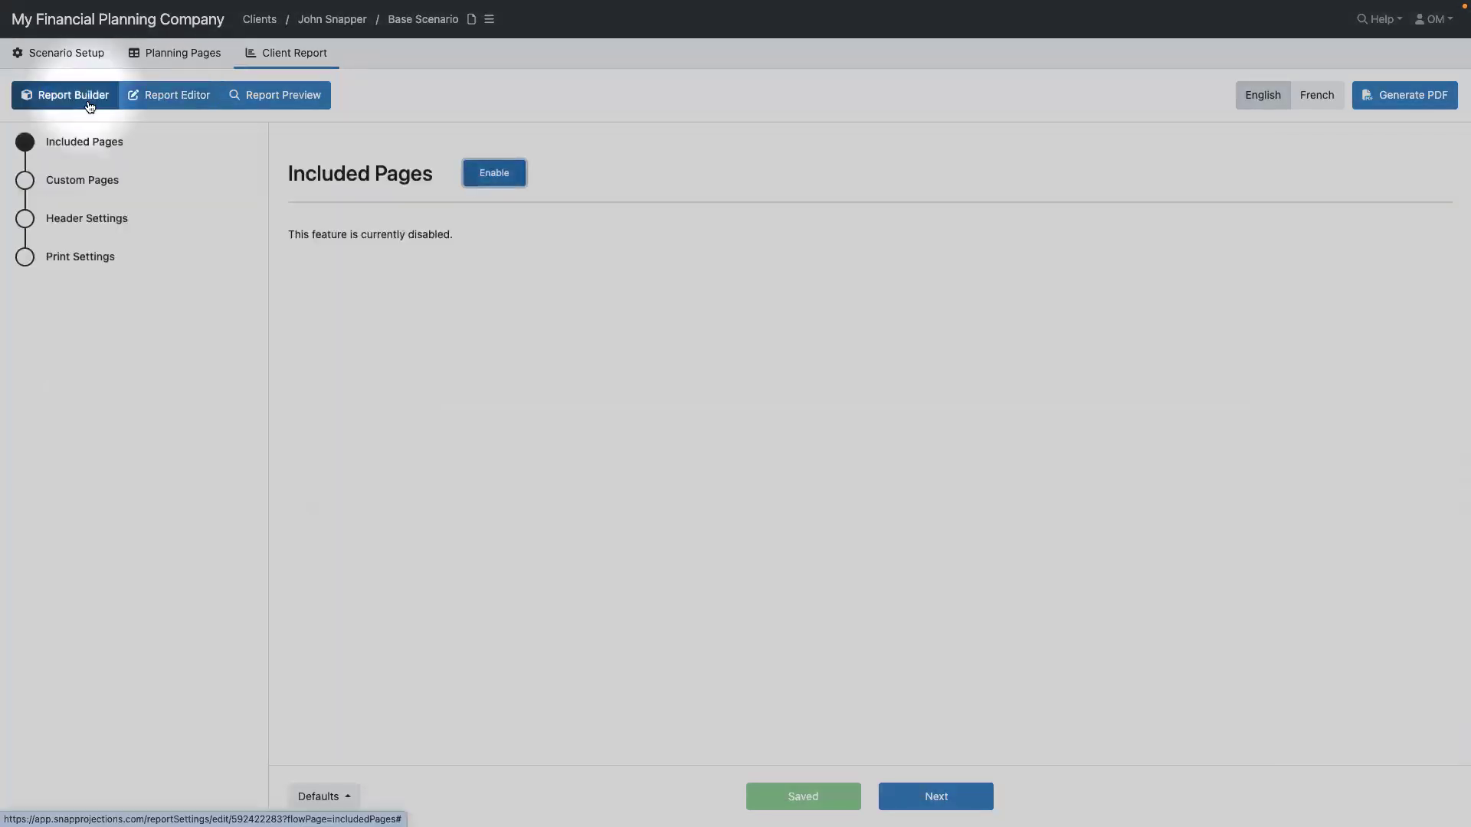
click(494, 173)
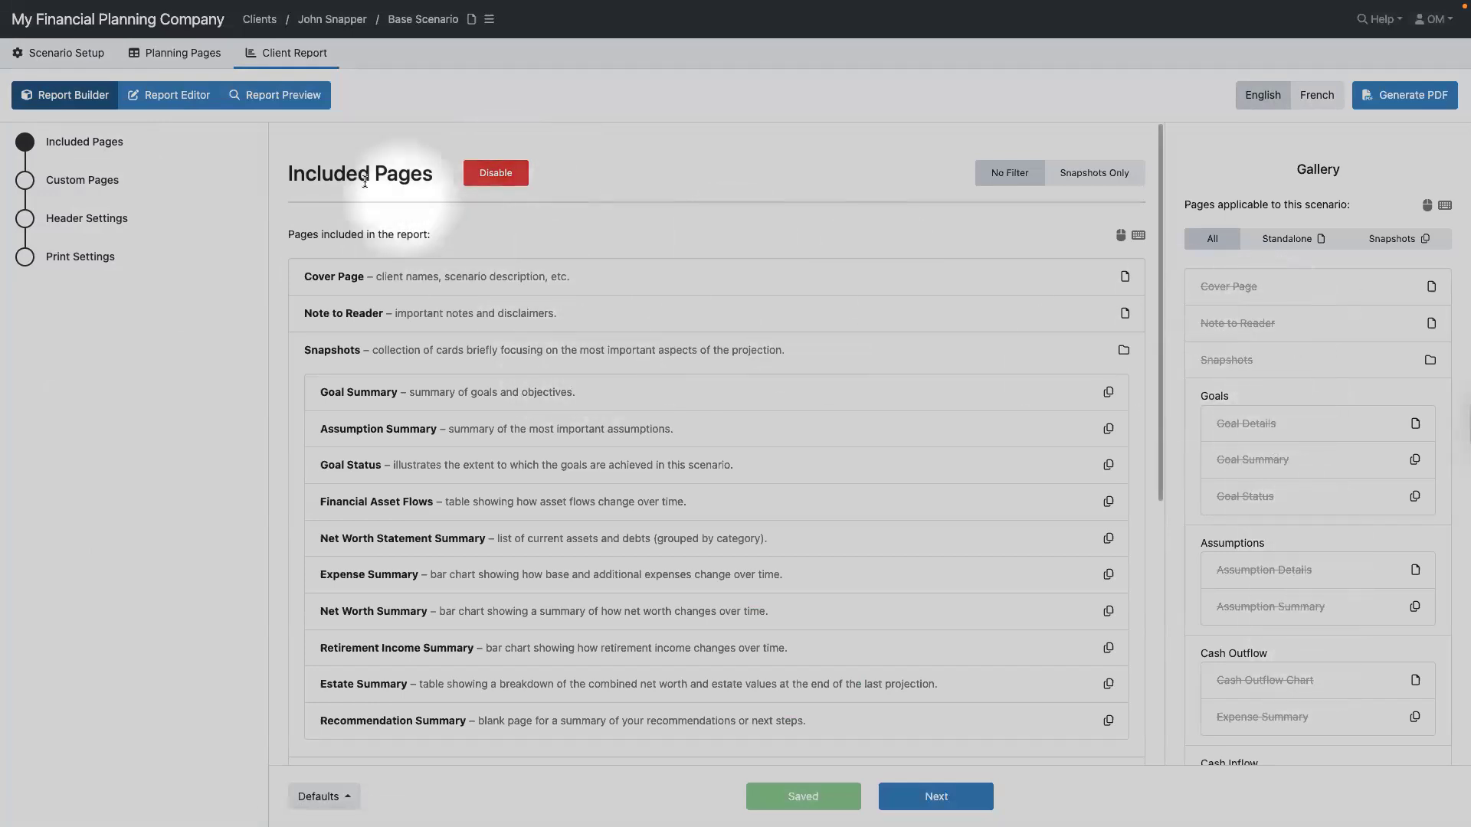
scroll(552, 297, down, 5)
scroll(553, 306, down, 1)
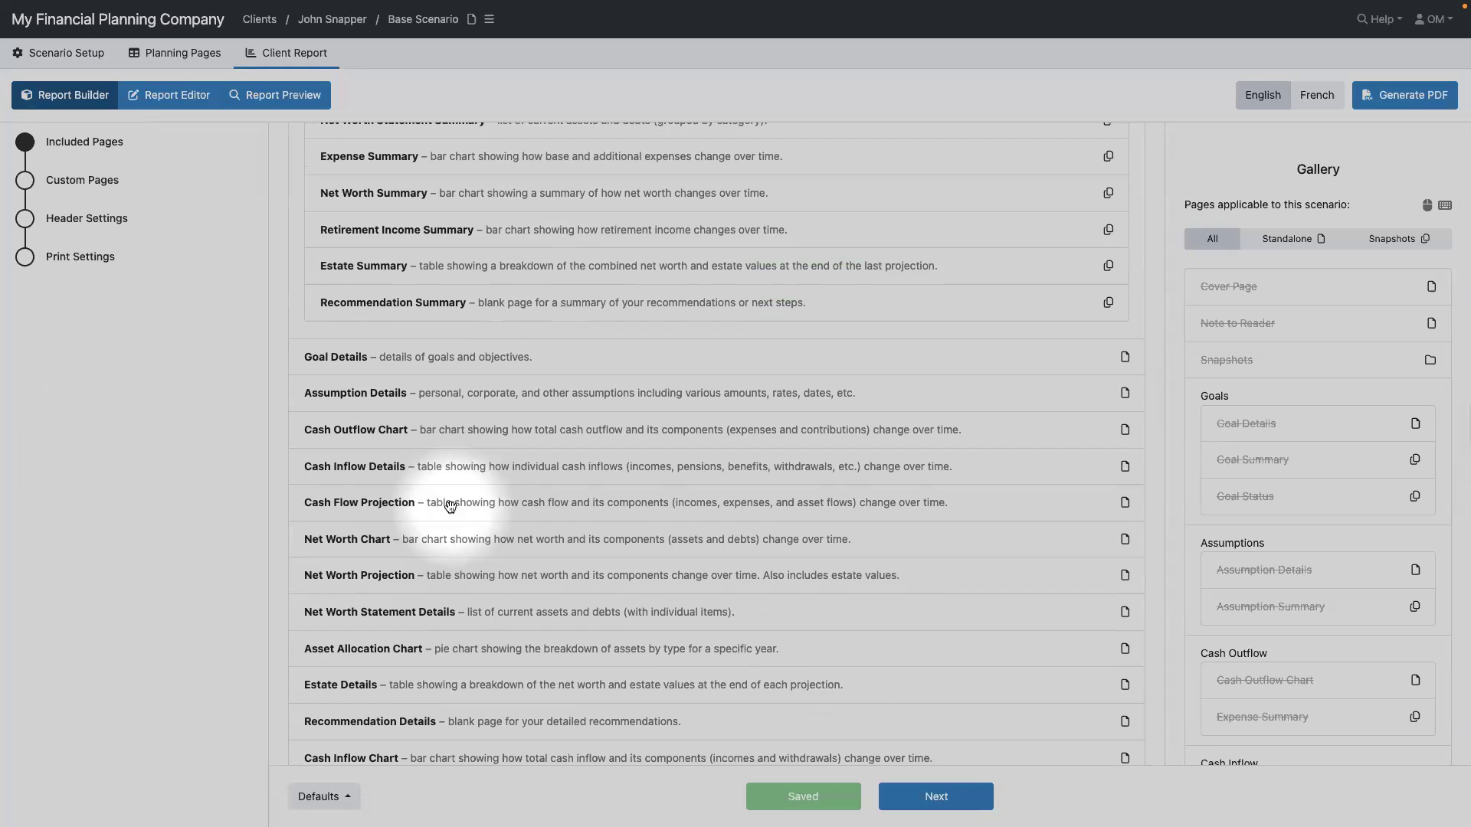
click(451, 503)
mouse_move(451, 503)
mouse_down()
mouse_move(452, 459)
mouse_move(454, 495)
mouse_up()
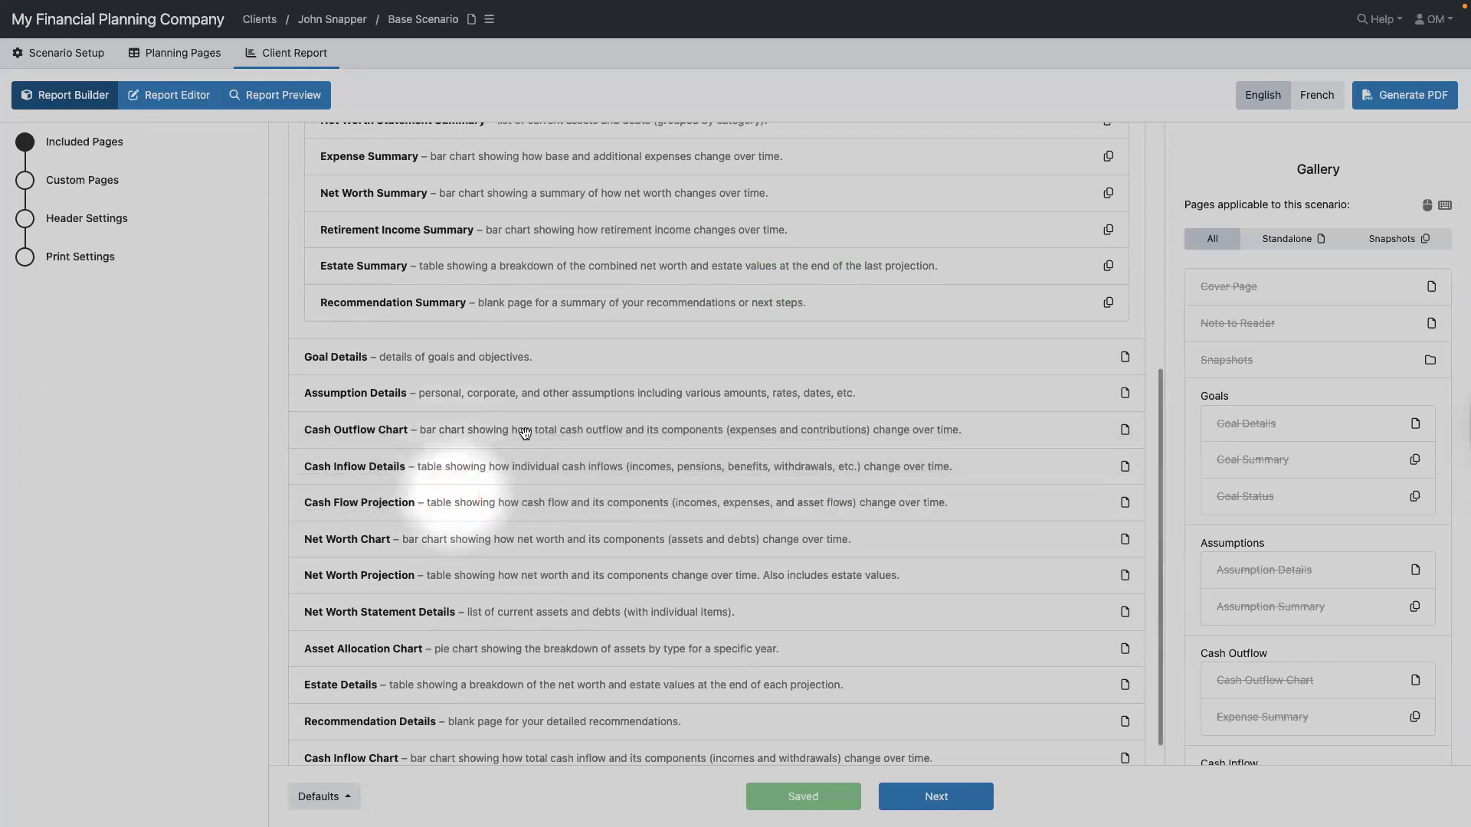
Review the report's header settings and its print settings for font size, margins, paper size and orientation.
click(79, 221)
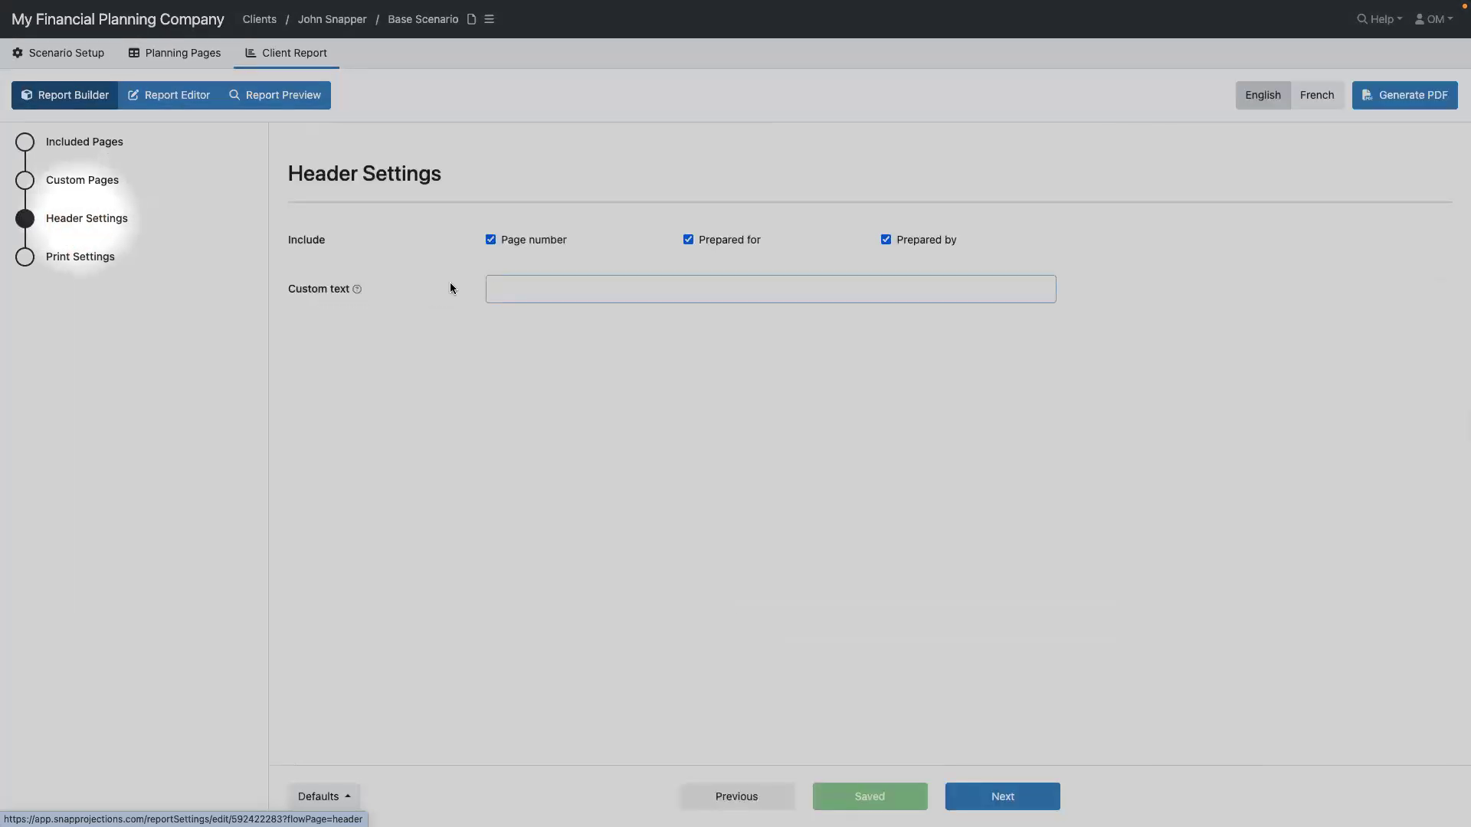
click(515, 291)
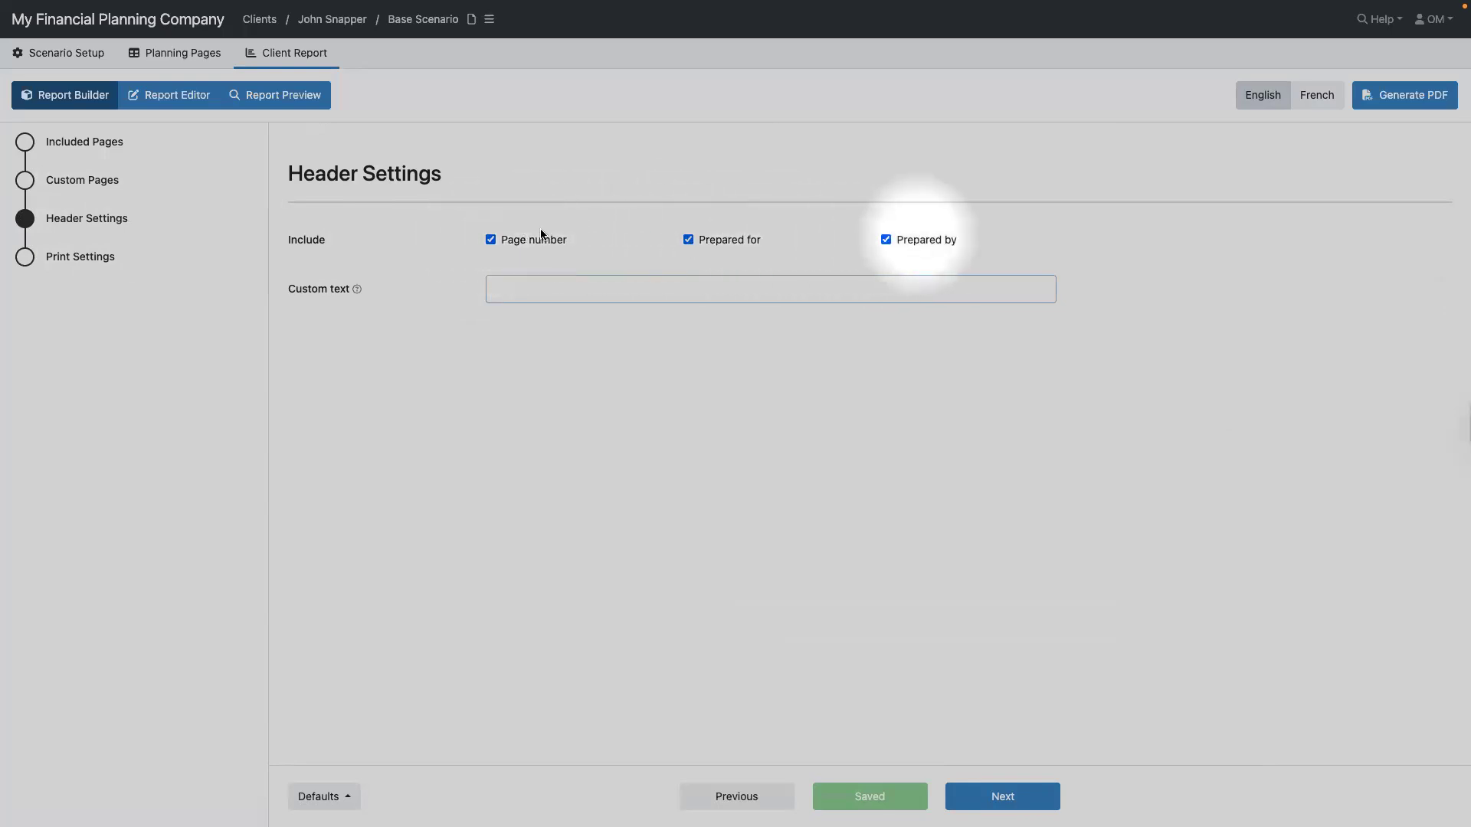
click(62, 260)
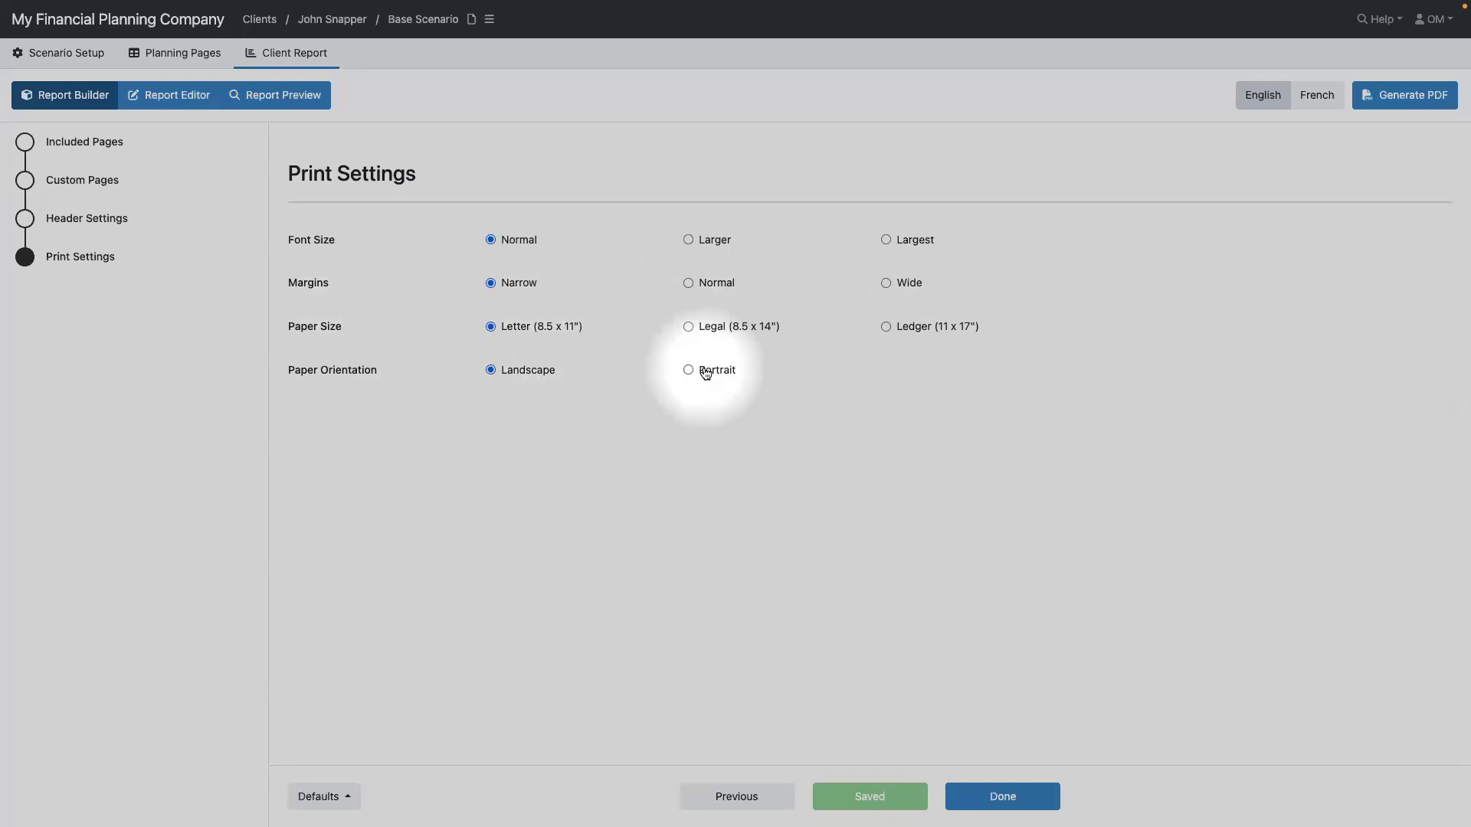
Limit the included pages to Snapshots Only and preview the filtered client report.
click(61, 148)
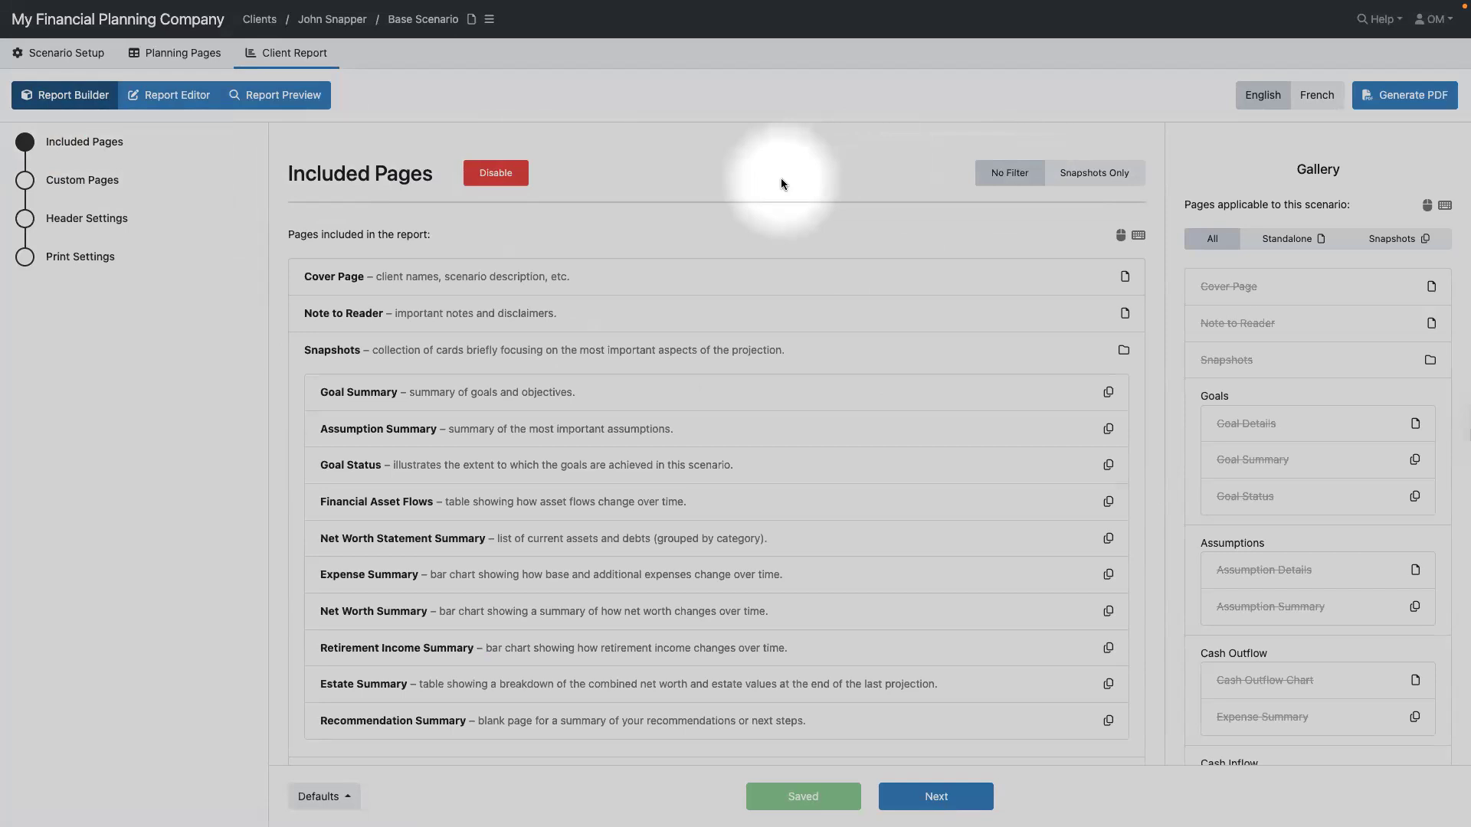
click(1097, 173)
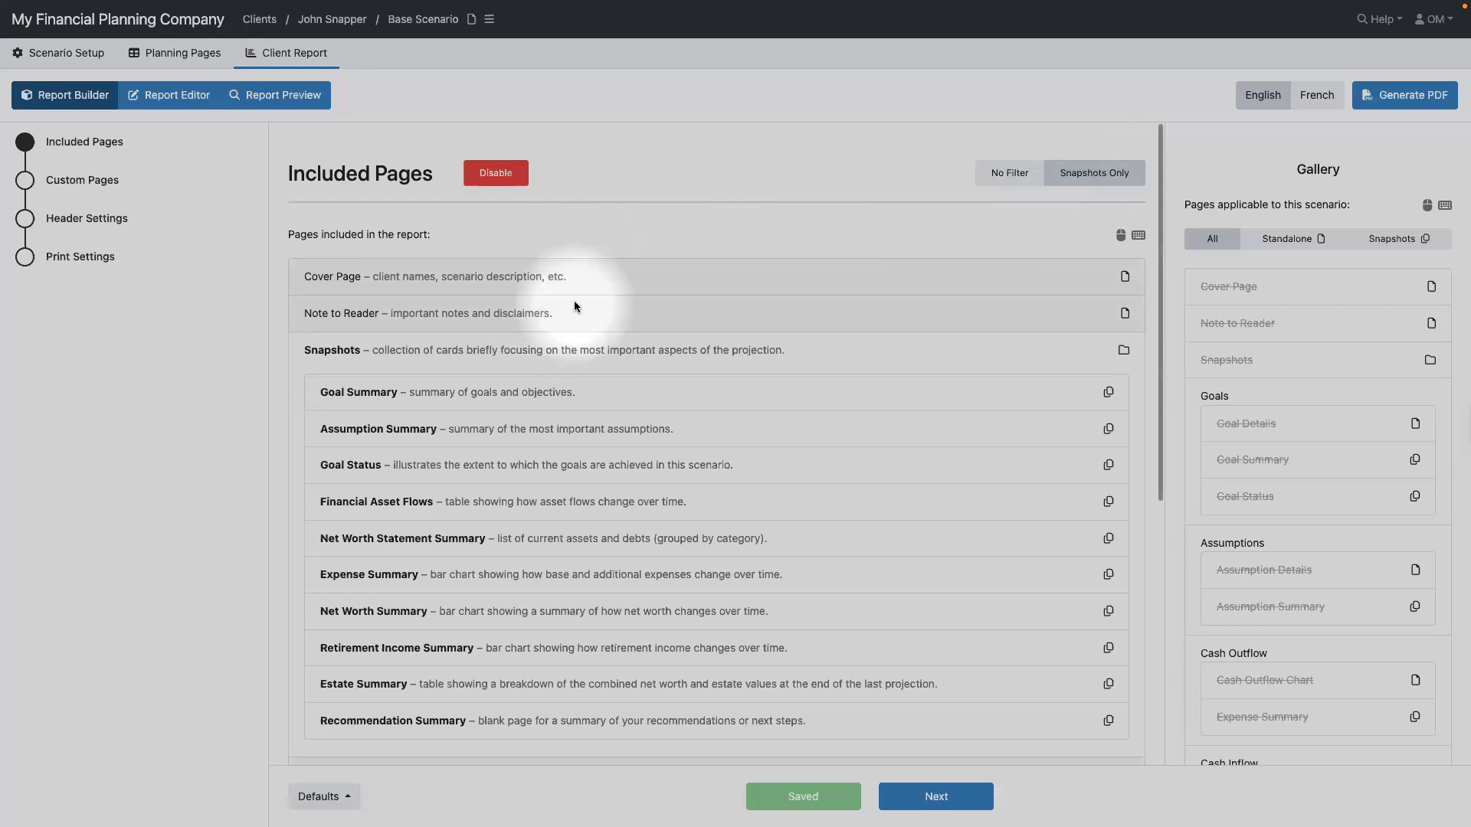
scroll(573, 301, down, 6)
scroll(522, 613, up, 3)
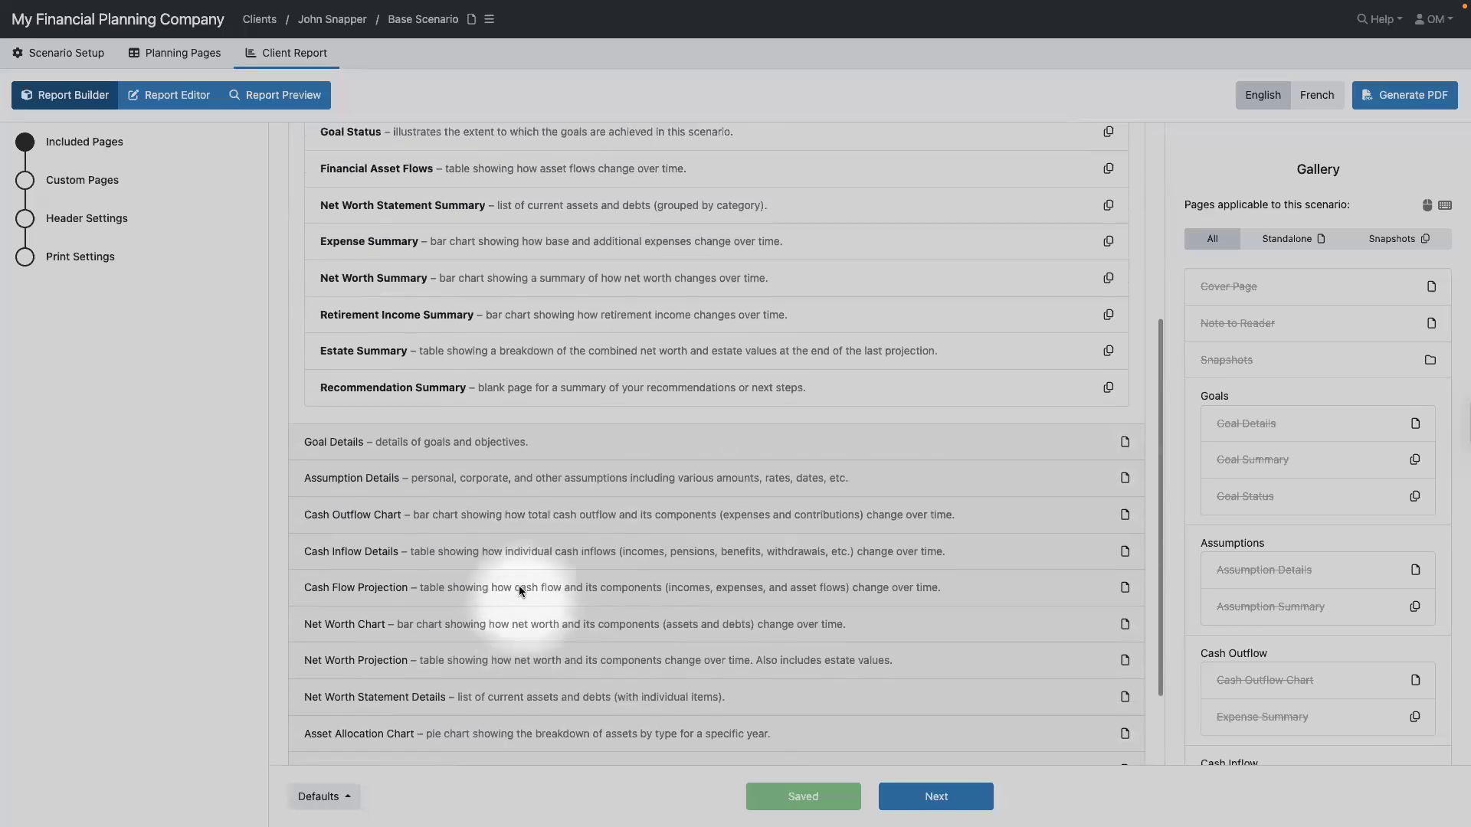
scroll(384, 280, up, 1)
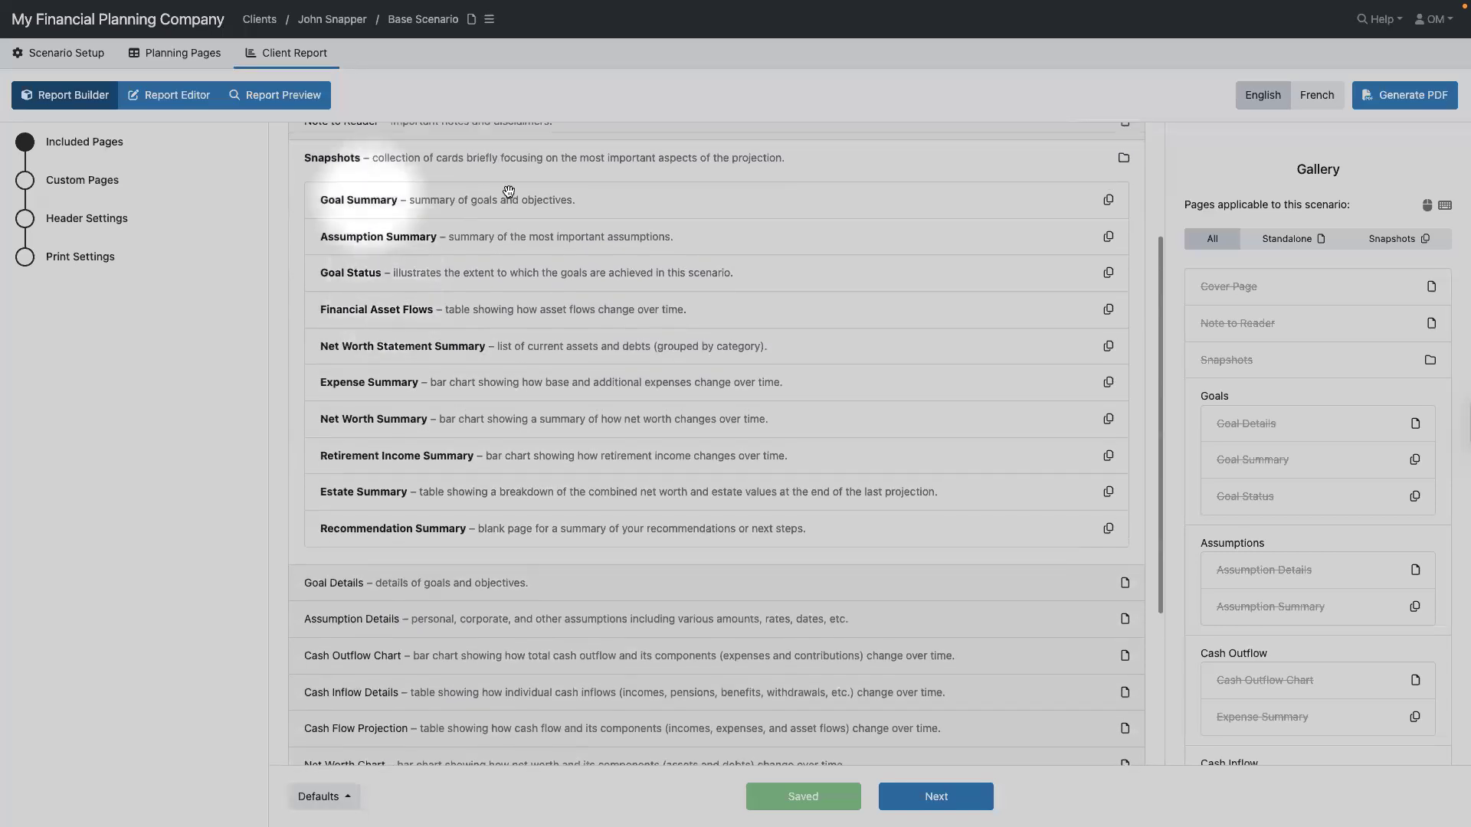
click(274, 95)
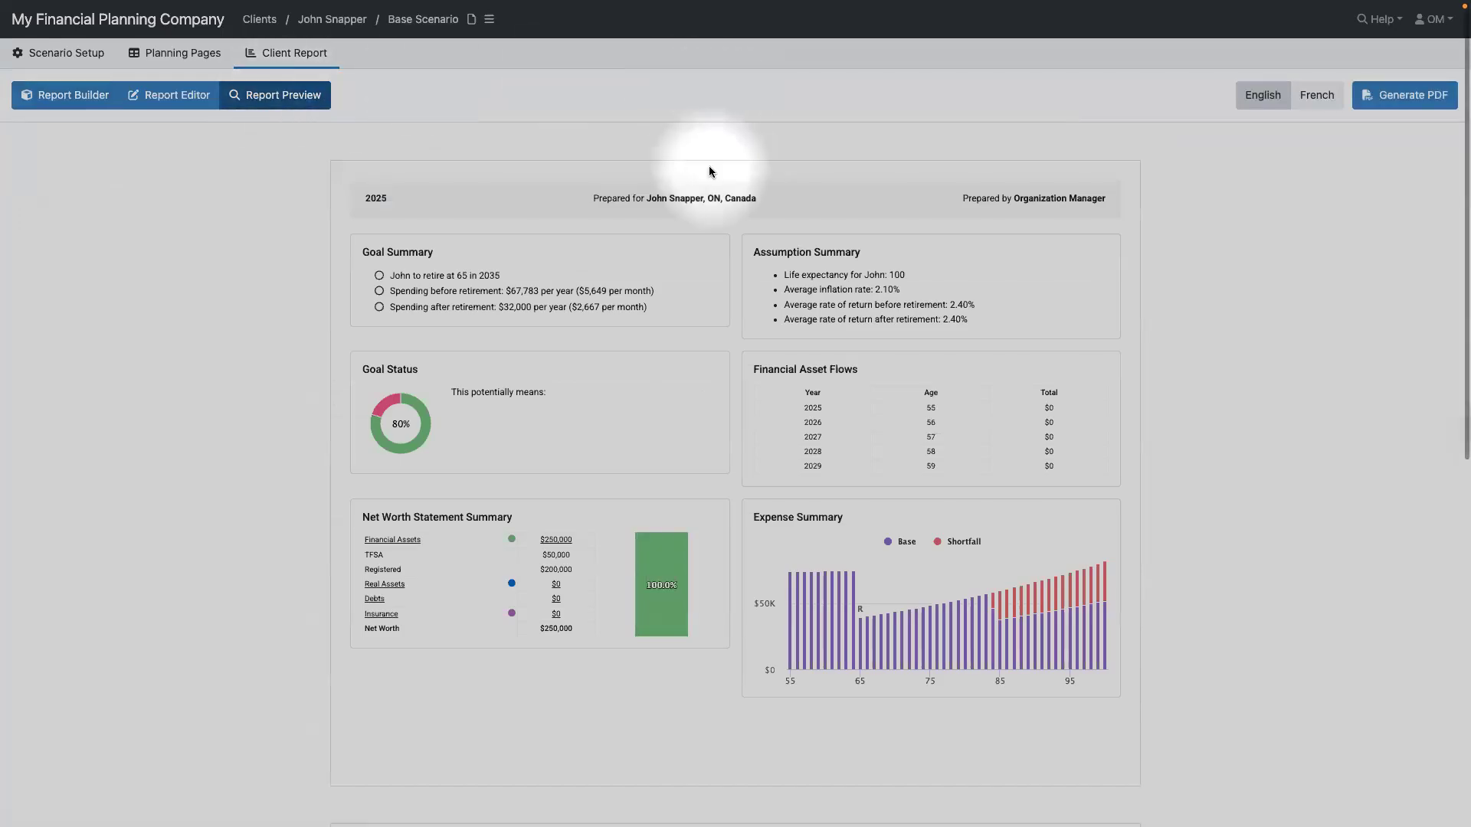
scroll(709, 172, down, 5)
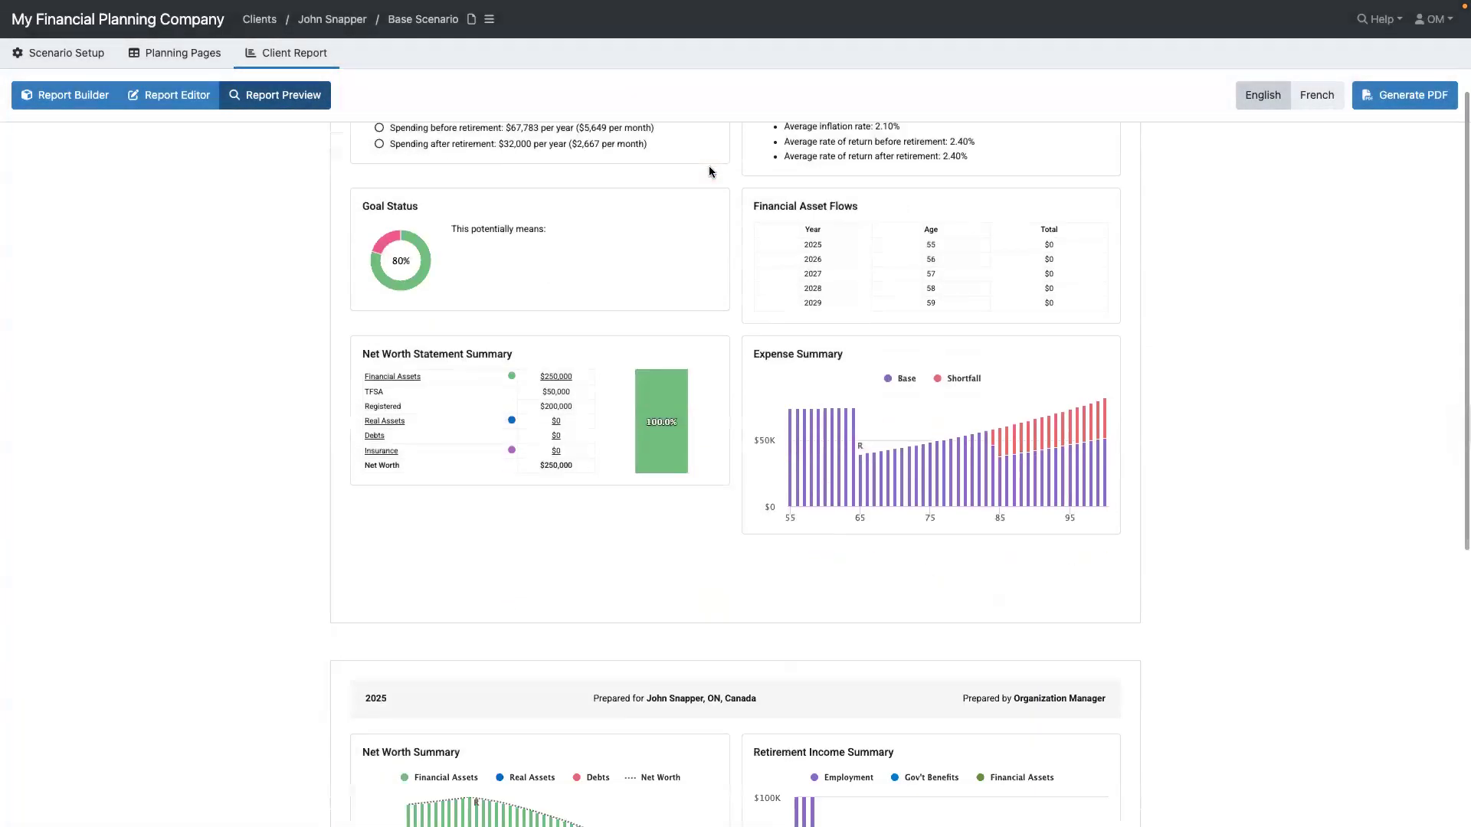
Review the remaining snapshot cards in the report preview, and set the Included Pages filter in the Report Builder to No Filter.
scroll(710, 172, down, 4)
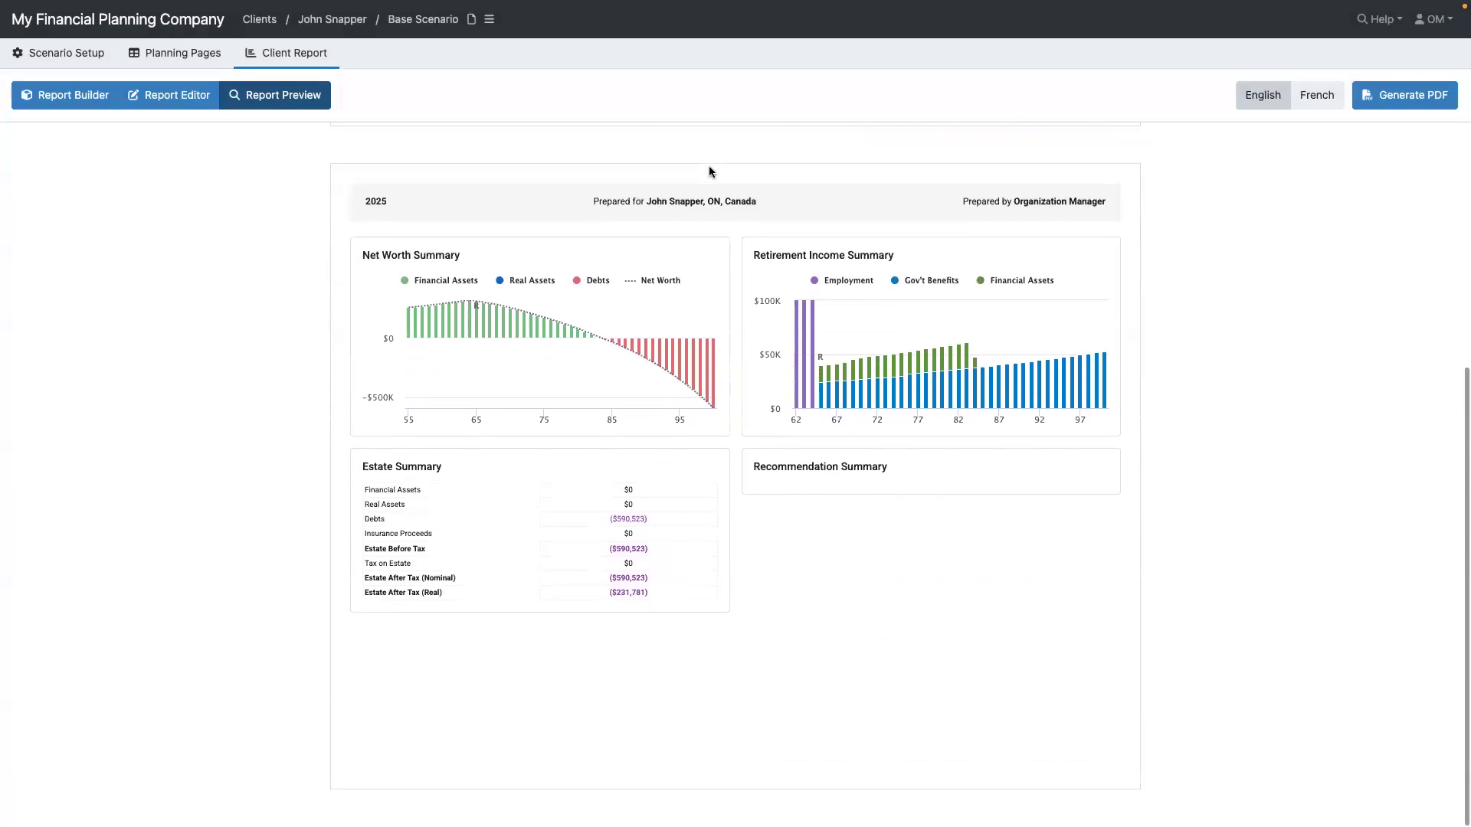
scroll(710, 171, up, 7)
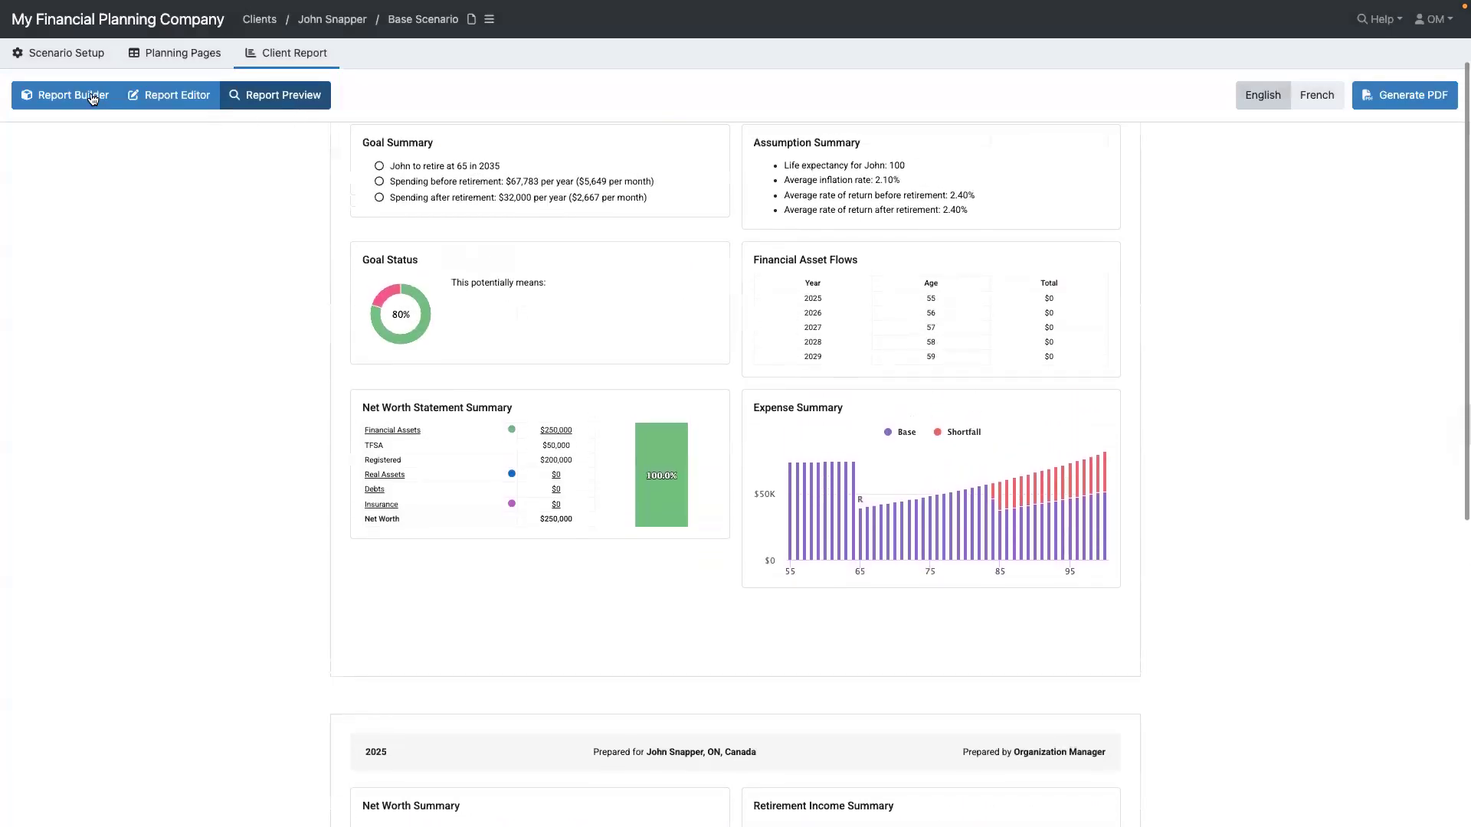
click(88, 97)
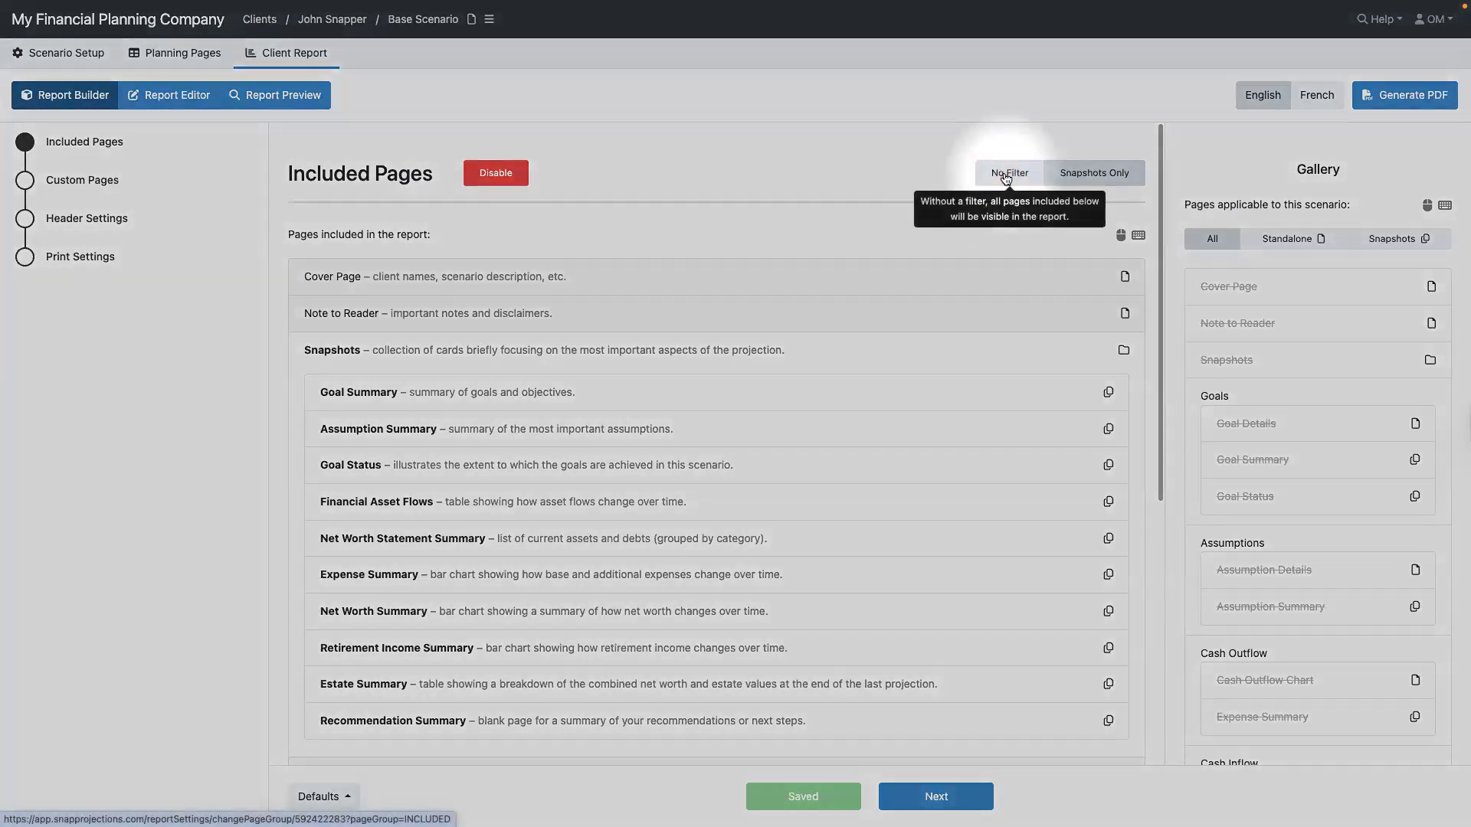
click(1006, 175)
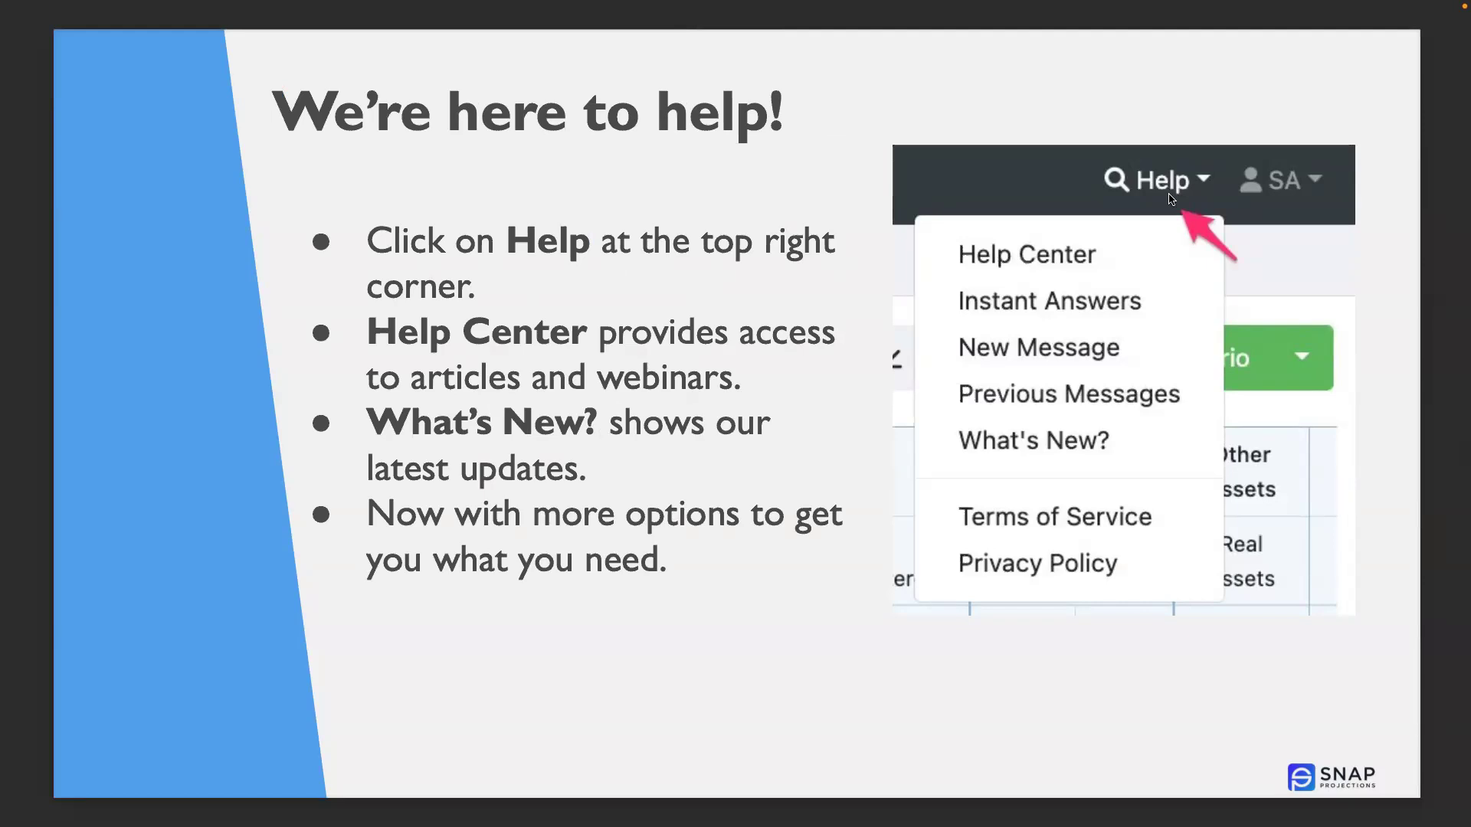
key(Right)
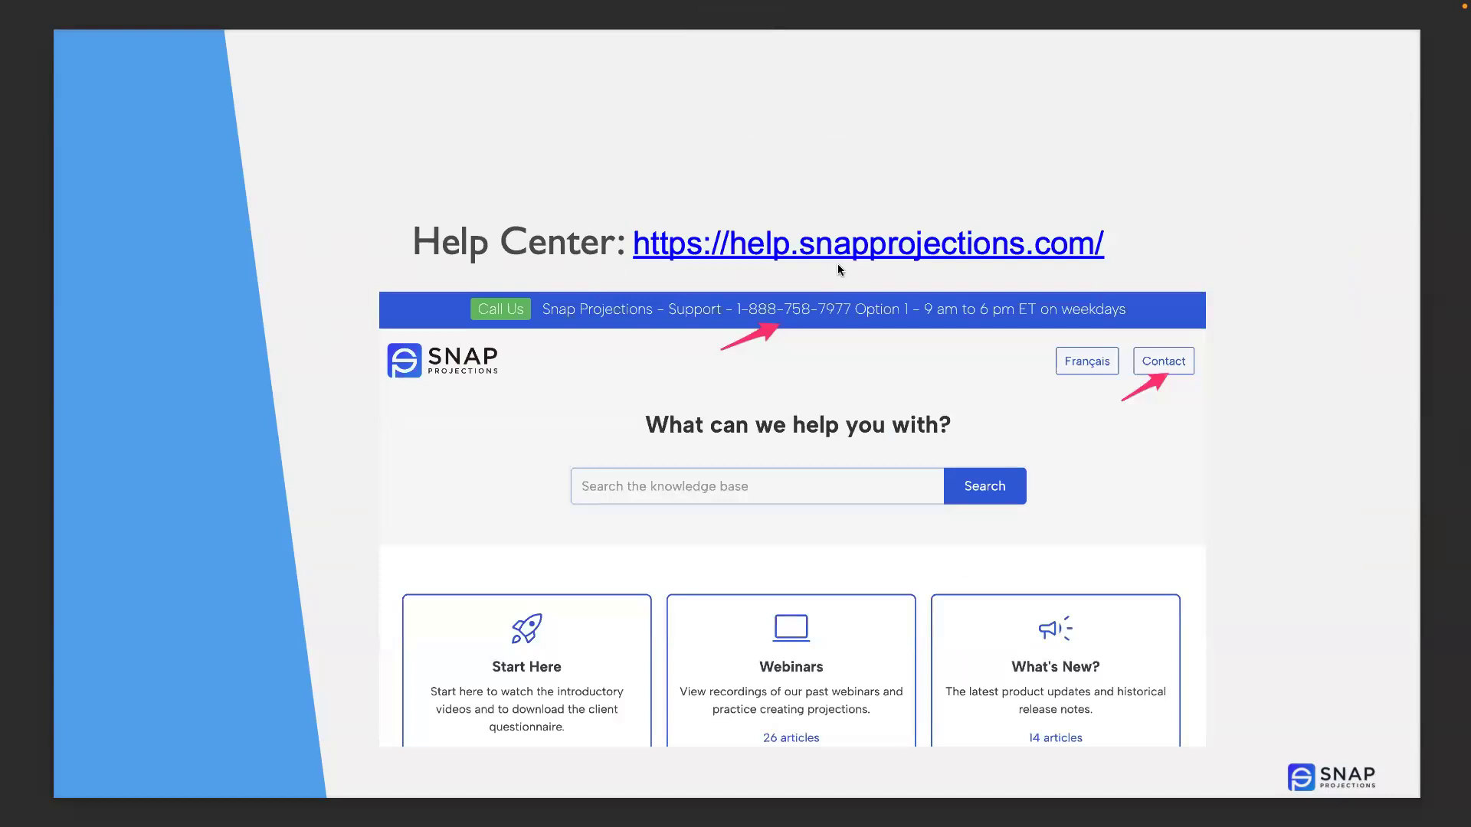
key(F1)
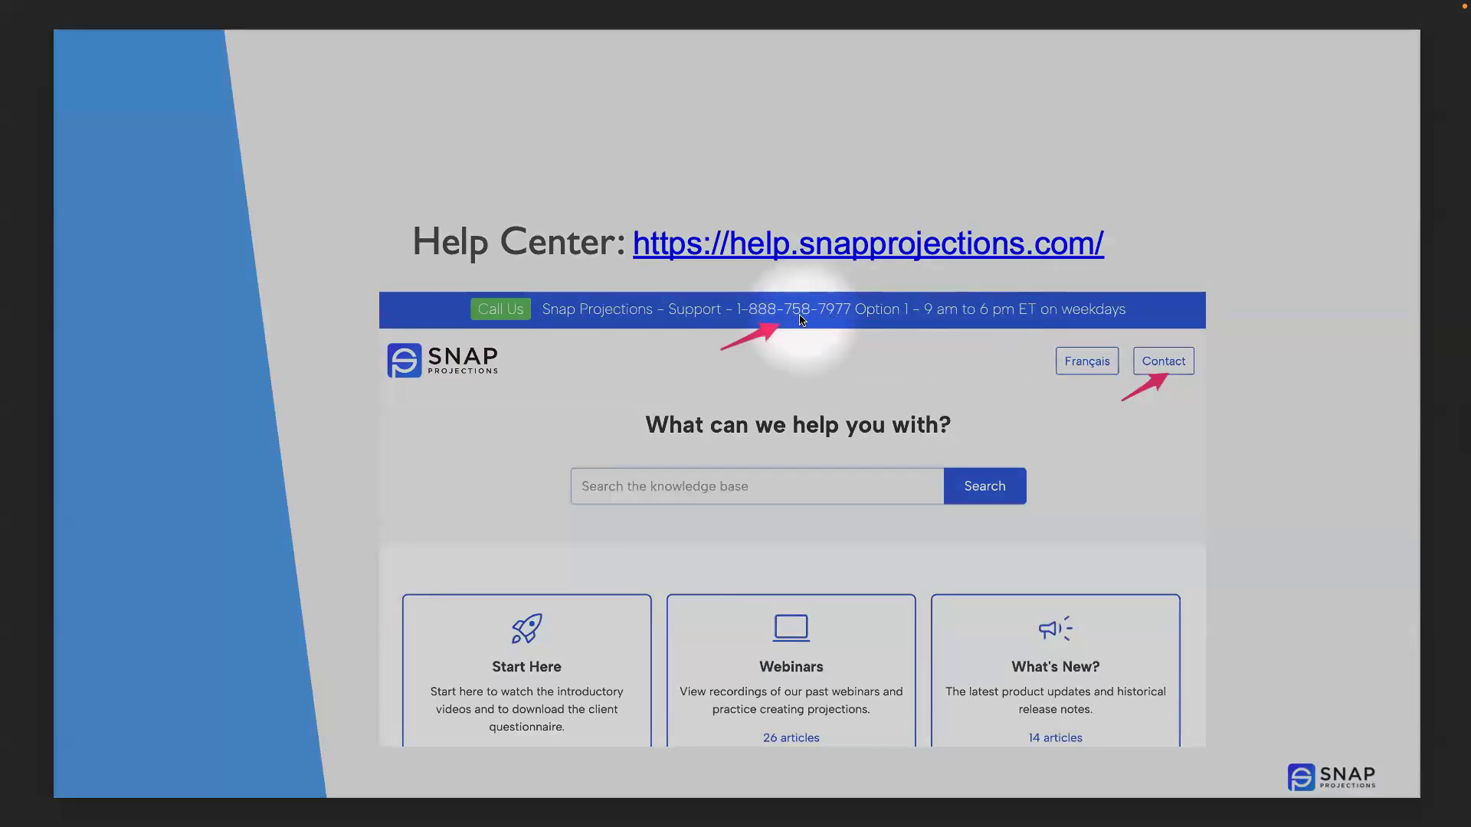
click(1164, 364)
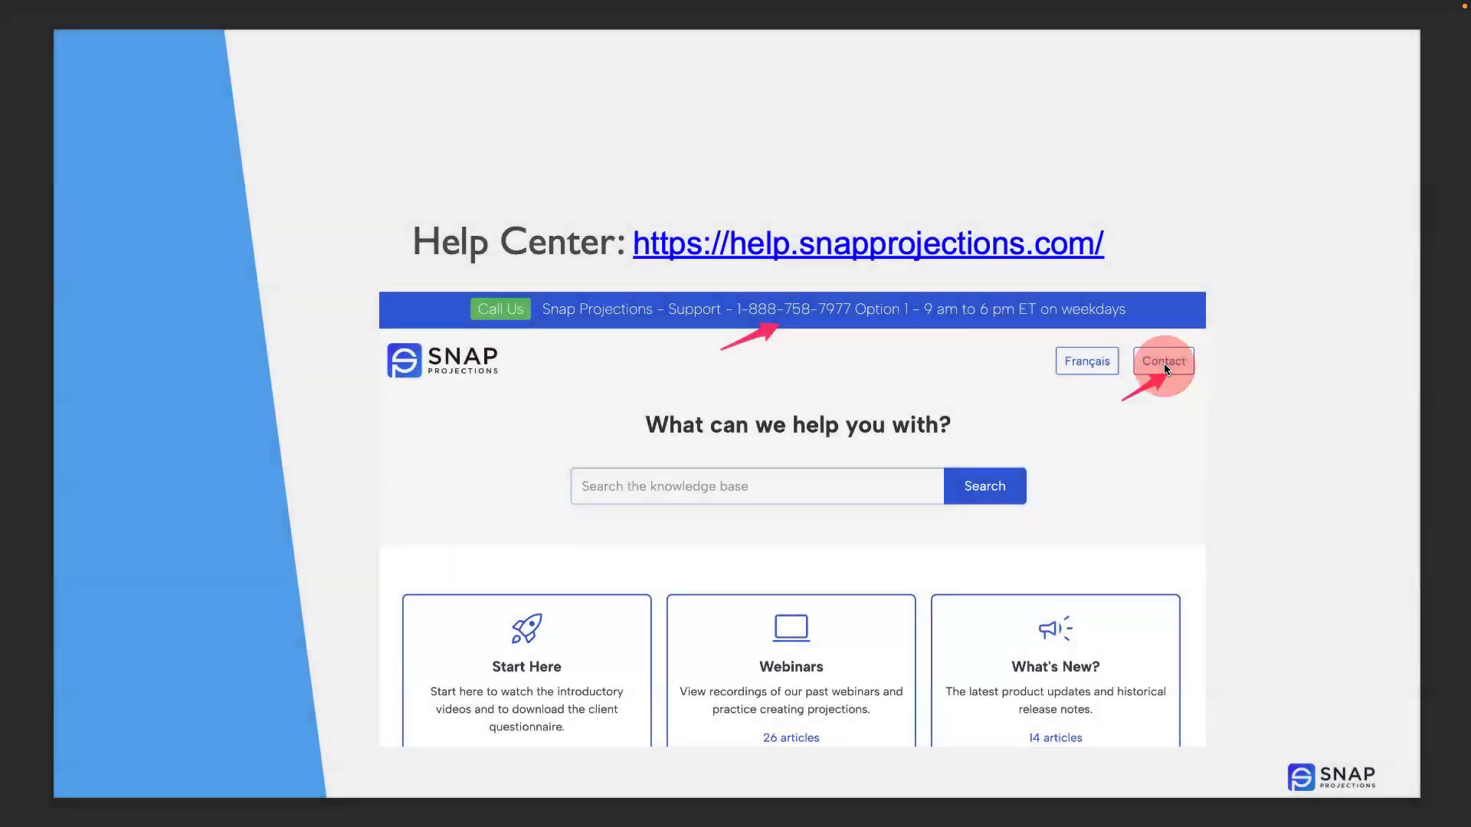